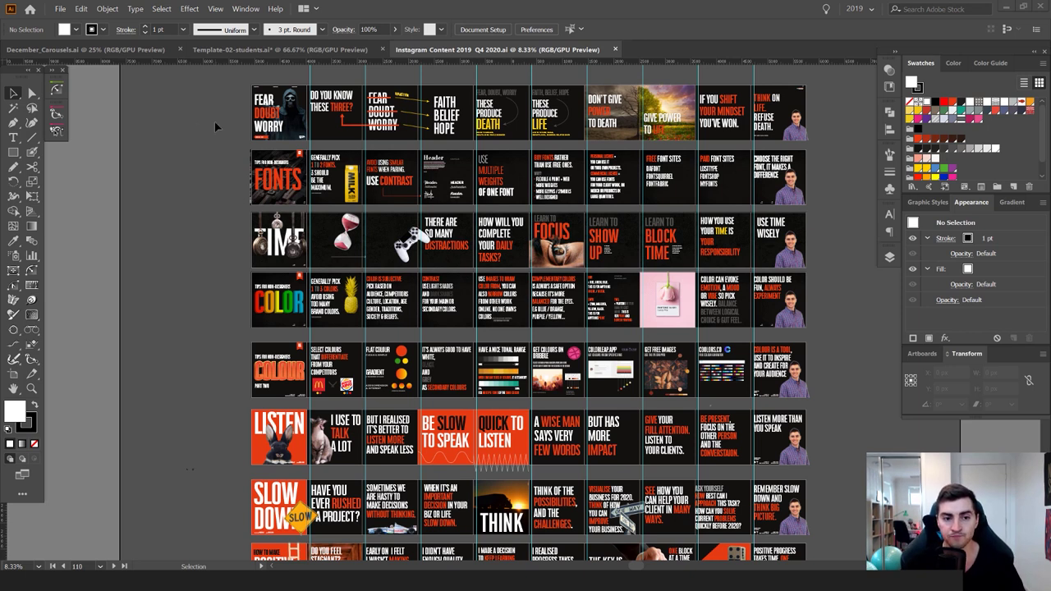
Examine the slide designs in the upper carousel rows, from the fear and fonts rows through the colour rows
key("ctrl+plus")
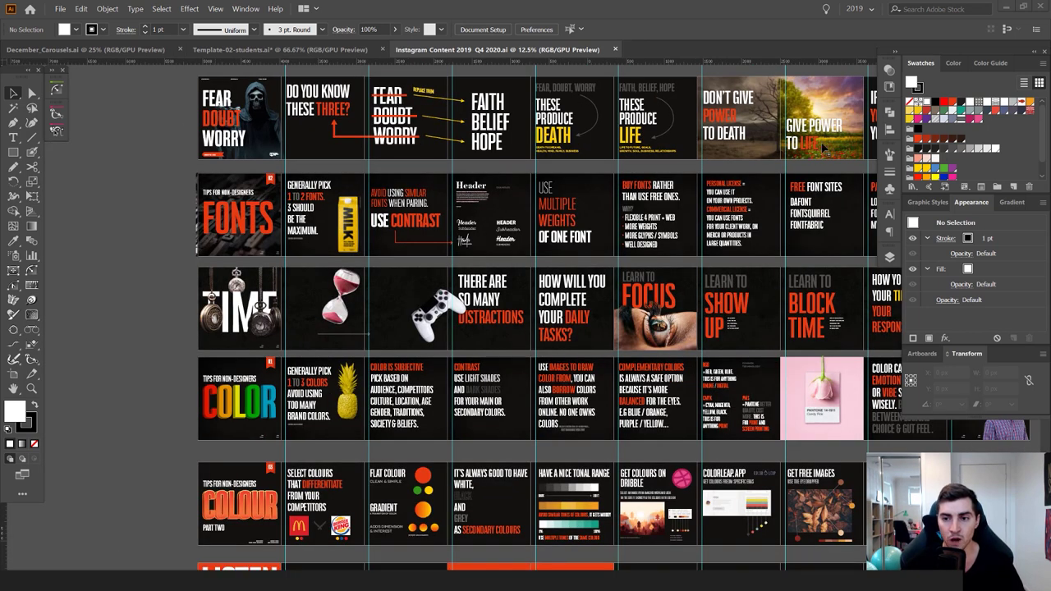
key("Tab")
left_click_drag(829, 144, 770, 194)
scroll(319, 120, "up", 1)
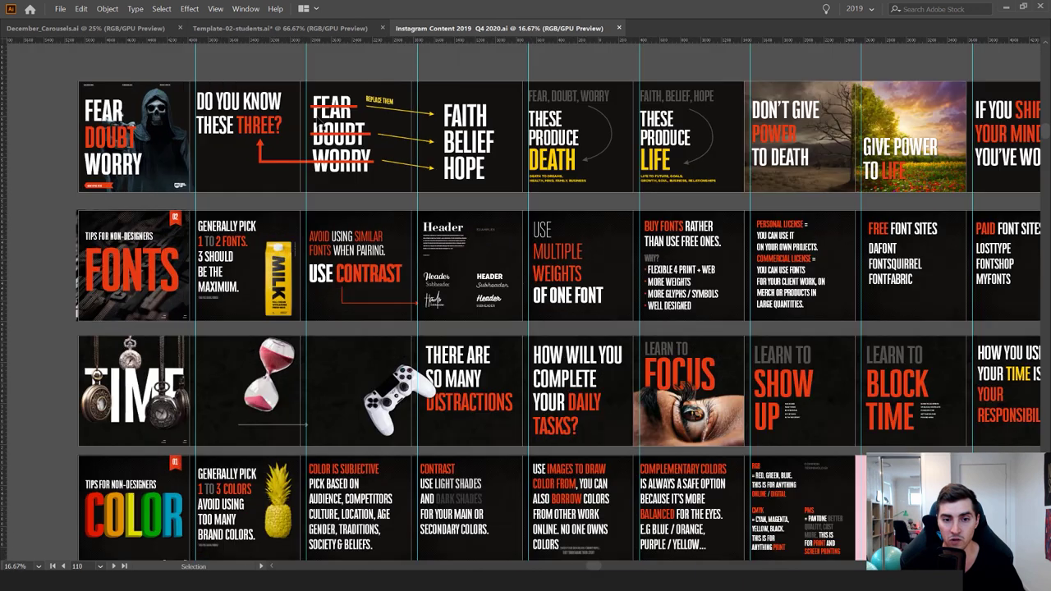
key("space")
left_click_drag(563, 351, 443, 343)
left_click_drag(431, 434, 533, 283)
left_click_drag(474, 451, 700, 240)
left_click_drag(565, 221, 570, 211)
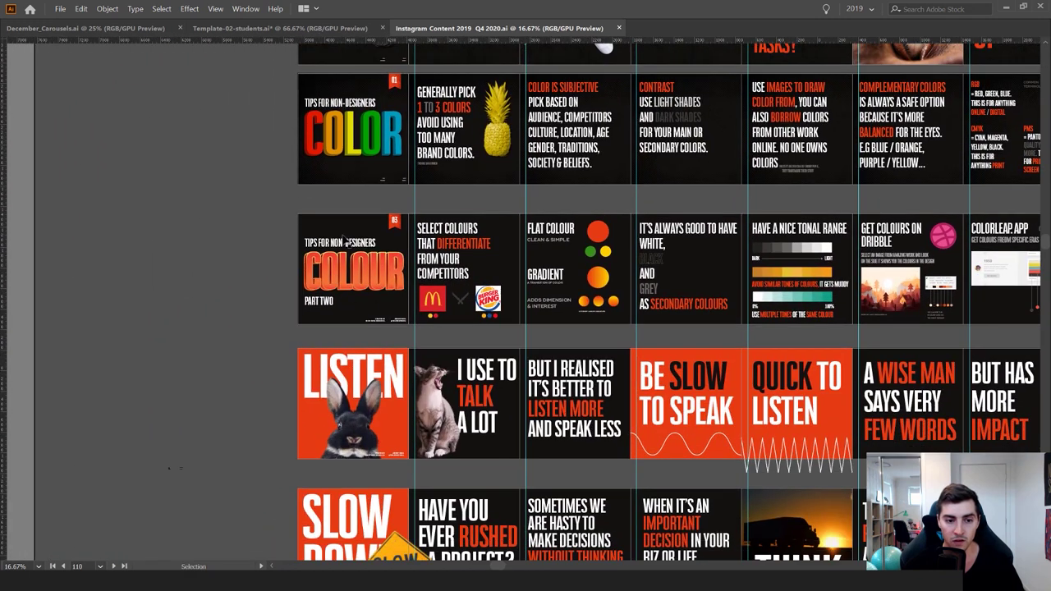
scroll(311, 242, "up", 2)
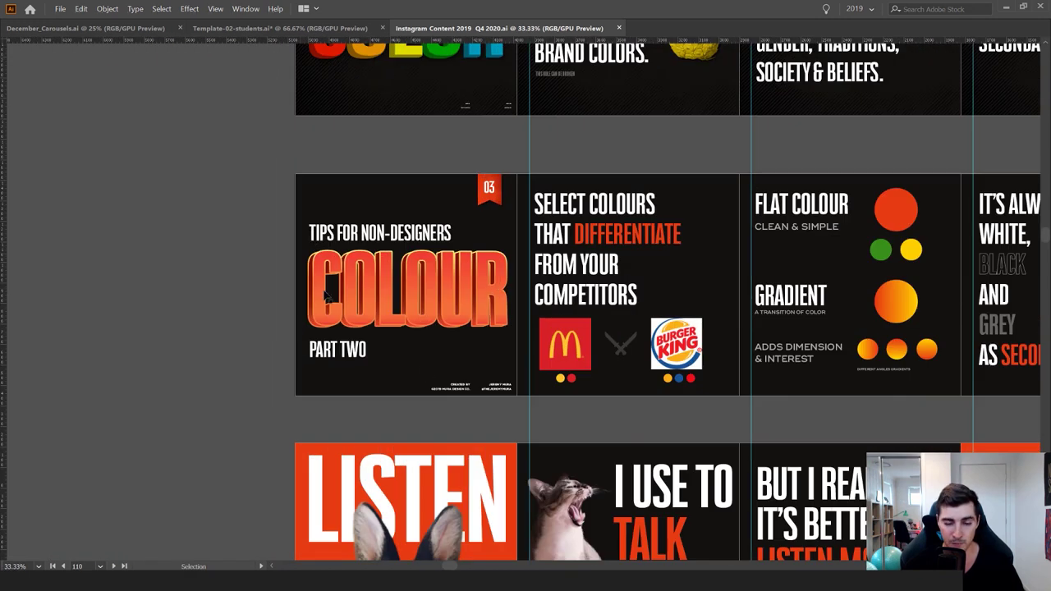
scroll(325, 297, "down", 2)
left_click_drag(495, 374, 401, 274)
left_click_drag(481, 285, 411, 247)
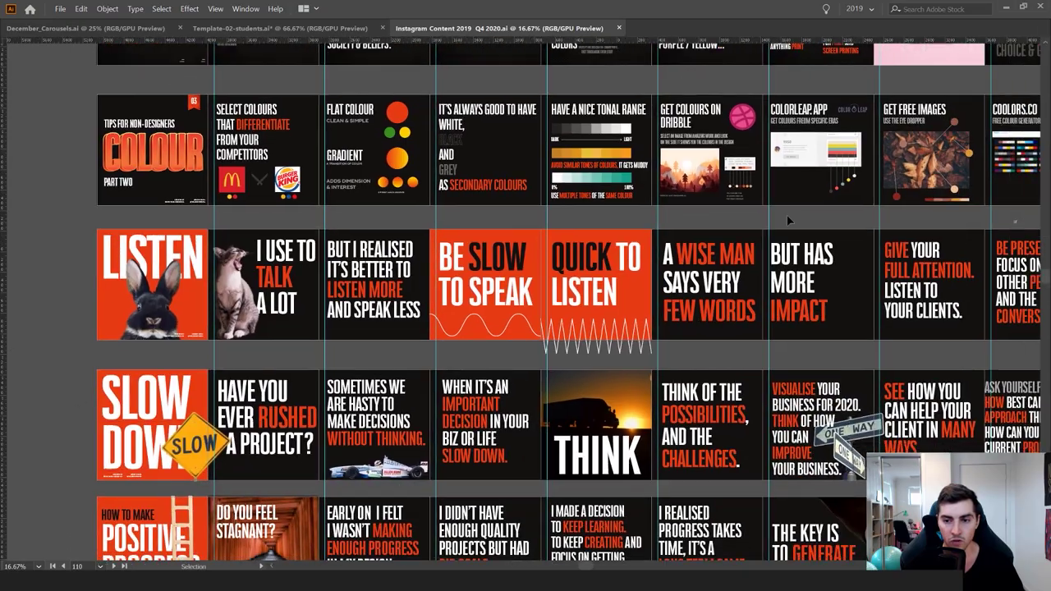
Look over the lower carousel rows and the overall layout of the artboard rows, ending back at the first row
scroll(788, 220, "right", 4)
scroll(484, 380, "down", 4)
scroll(485, 379, "down", 5)
scroll(589, 313, "left", 4)
left_click_drag(589, 313, 622, 201)
scroll(264, 294, "down", 3)
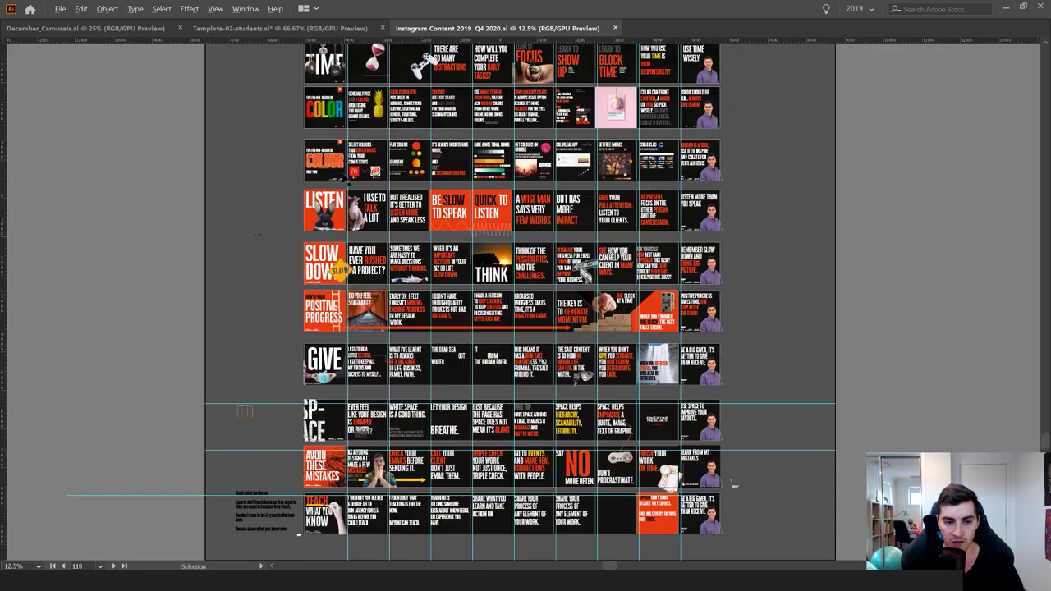
left_click_drag(421, 71, 410, 162)
left_click_drag(458, 94, 471, 240)
scroll(464, 205, "up", 2)
left_click_drag(453, 158, 451, 247)
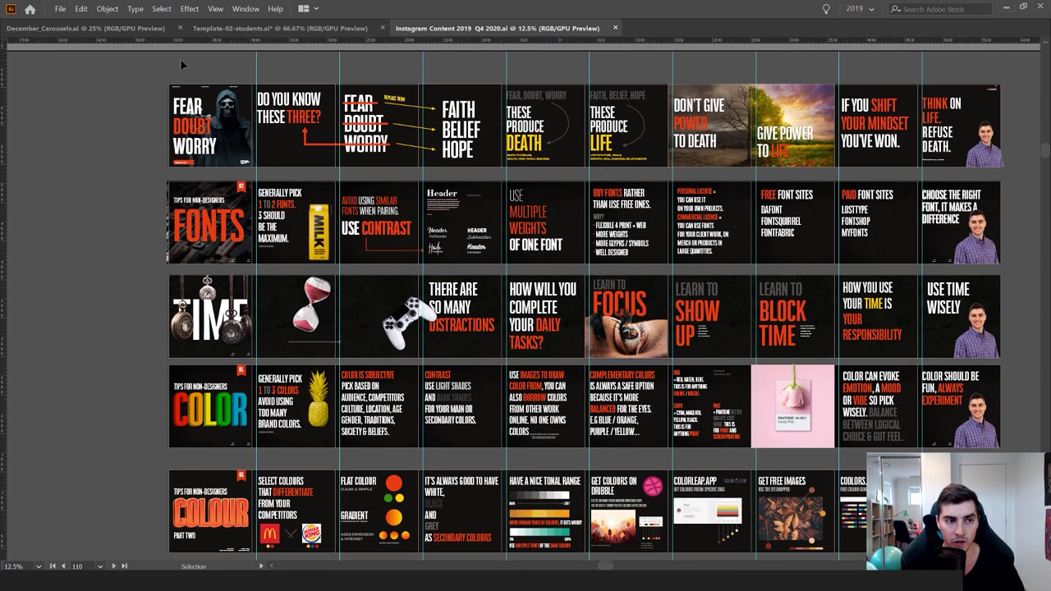
key("Tab")
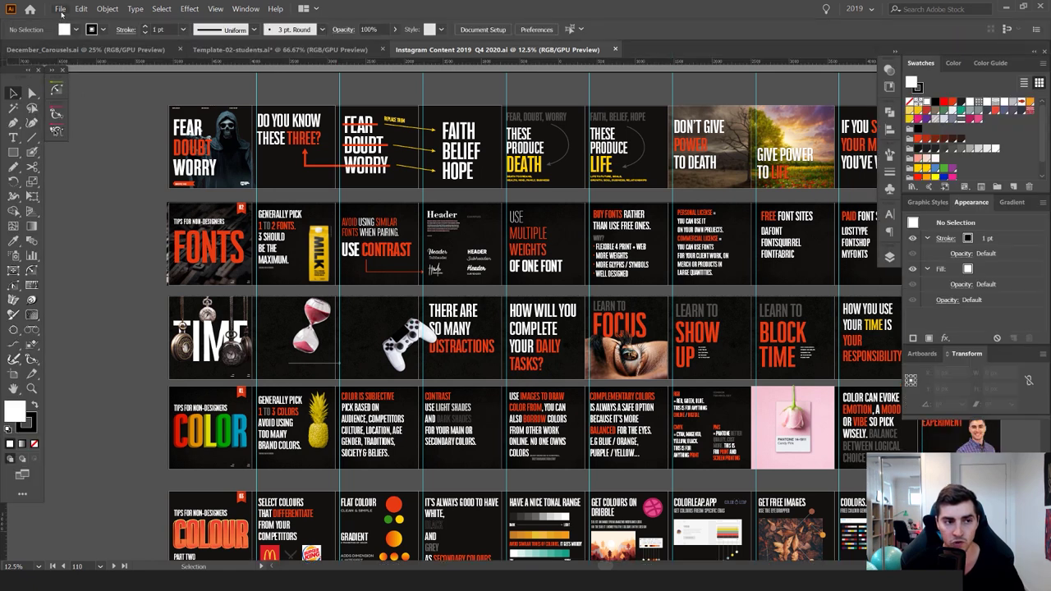
Start a new document and set its width to 1080 px, with pixels as the unit
left_click(61, 9)
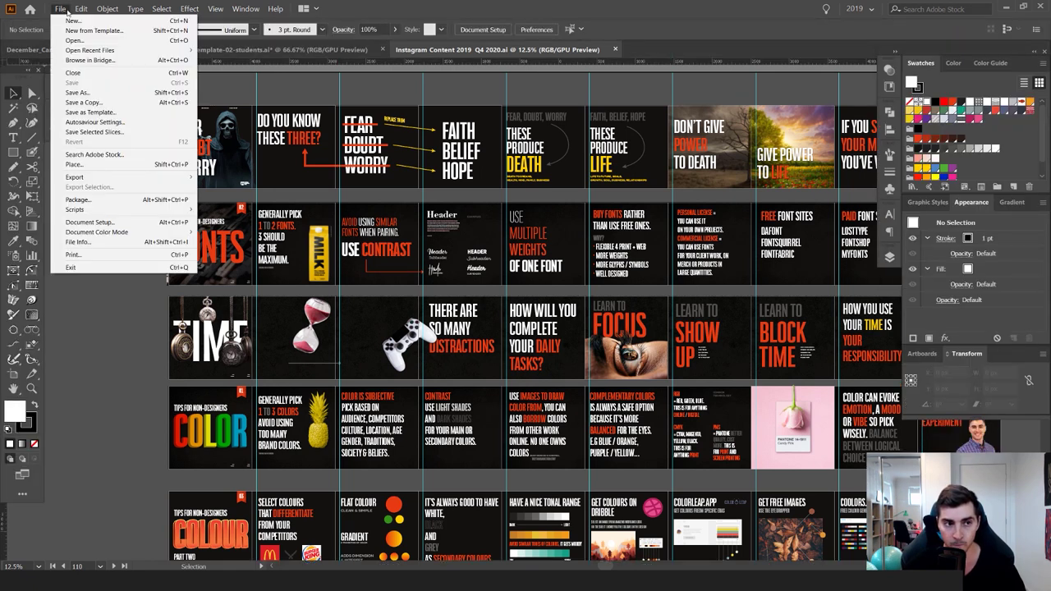
left_click(72, 21)
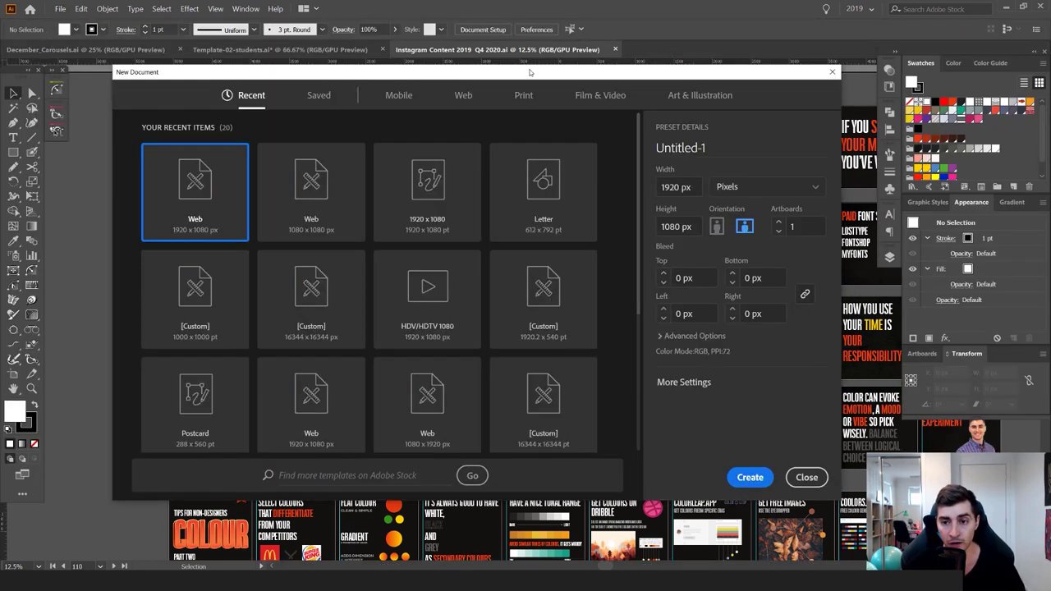
mouse_move(530, 72)
left_mouse_down()
mouse_move(568, 80)
mouse_move(533, 86)
left_mouse_up()
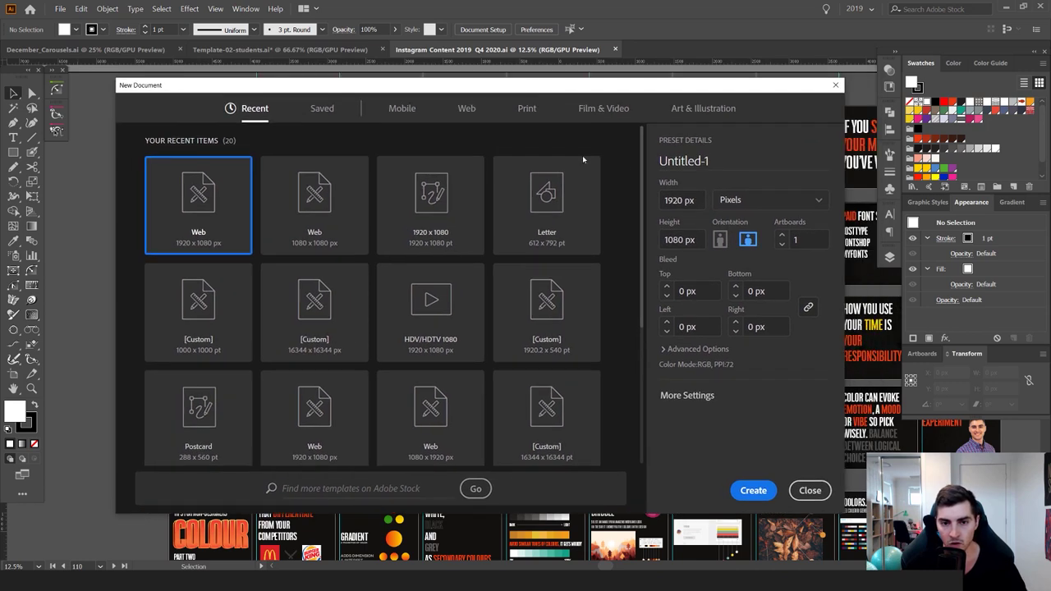
left_click(679, 200)
type("10")
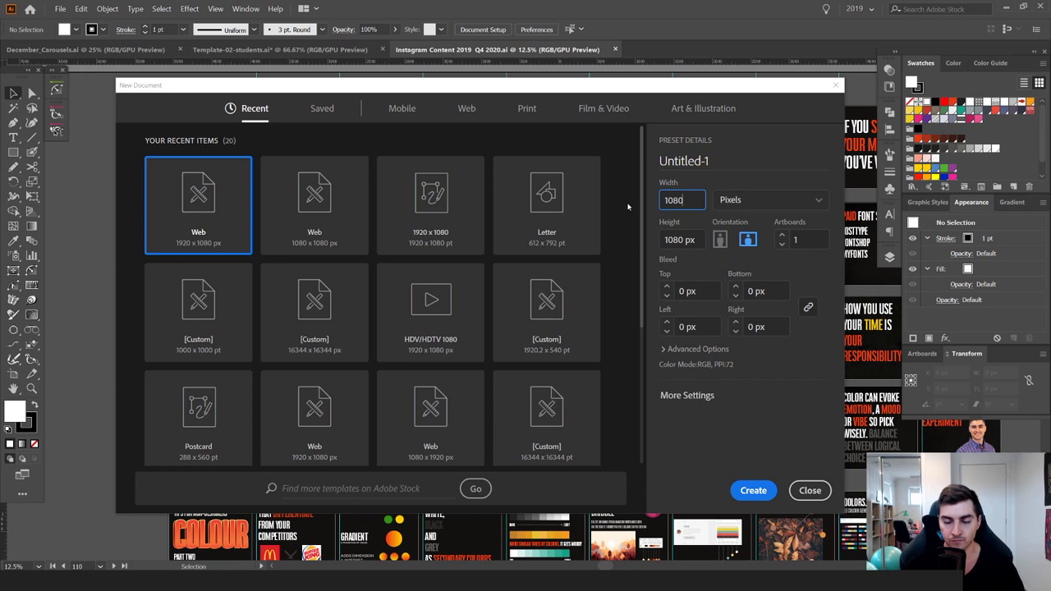
type("80")
key("Tab")
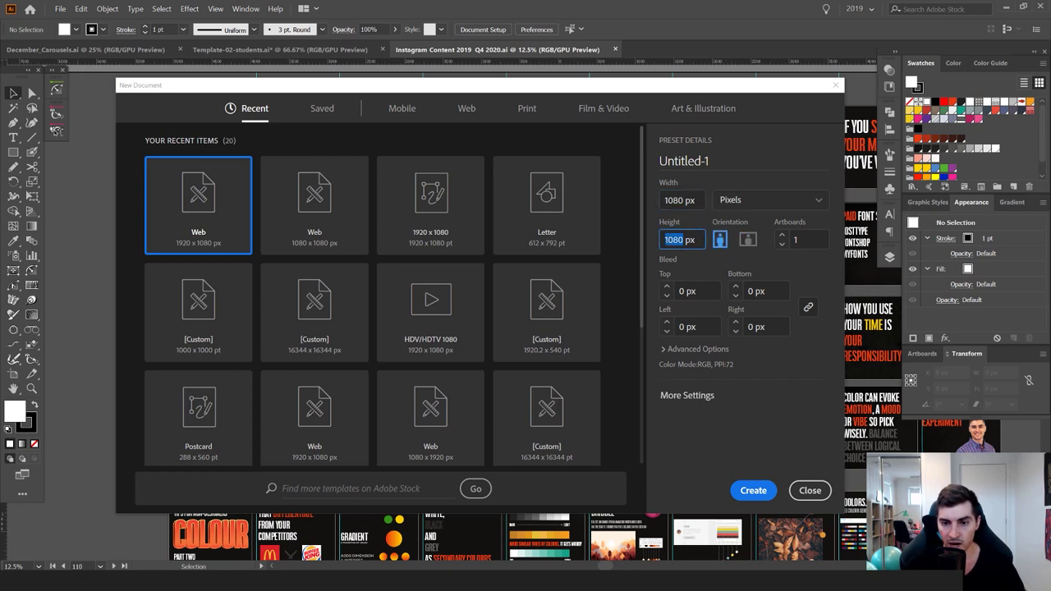
left_click(742, 202)
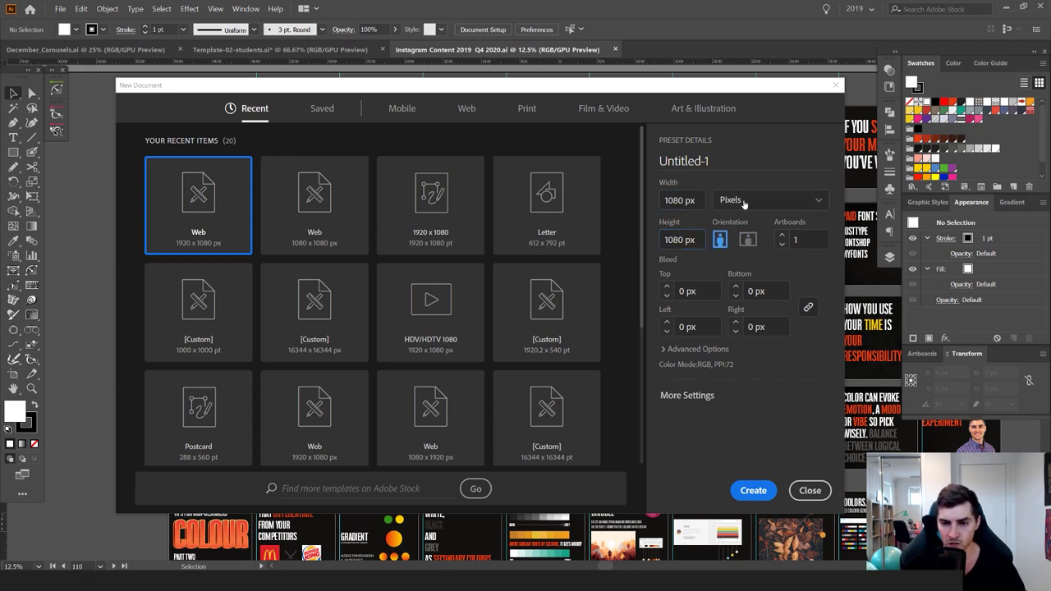
left_click(742, 202)
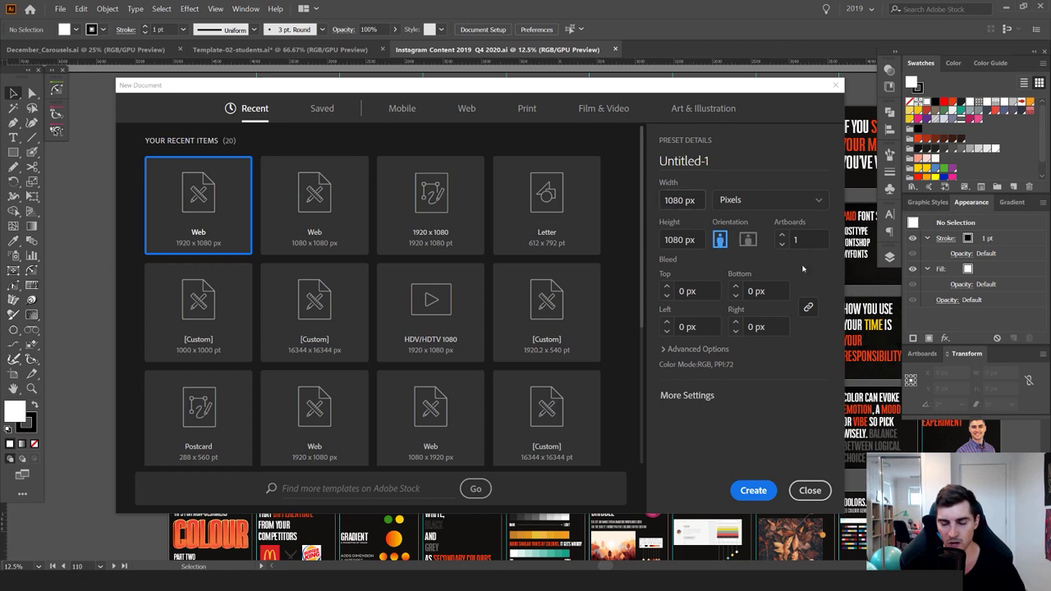
Set the new document's artboard count to 10 and name it NEW CAROUSEL
left_click_drag(747, 92, 680, 90)
left_click(714, 236)
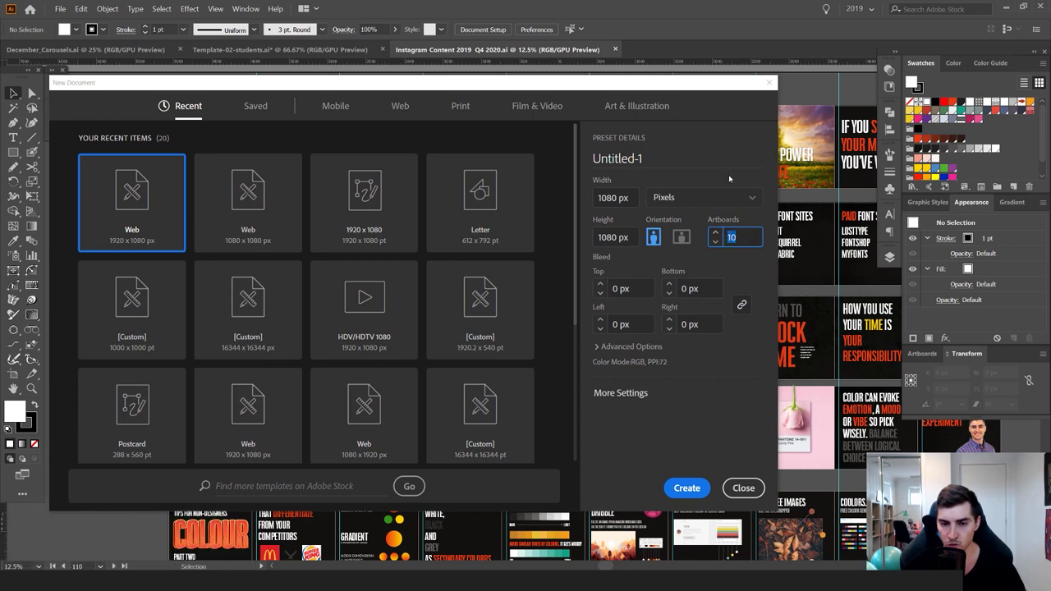
left_click_drag(654, 90, 722, 103)
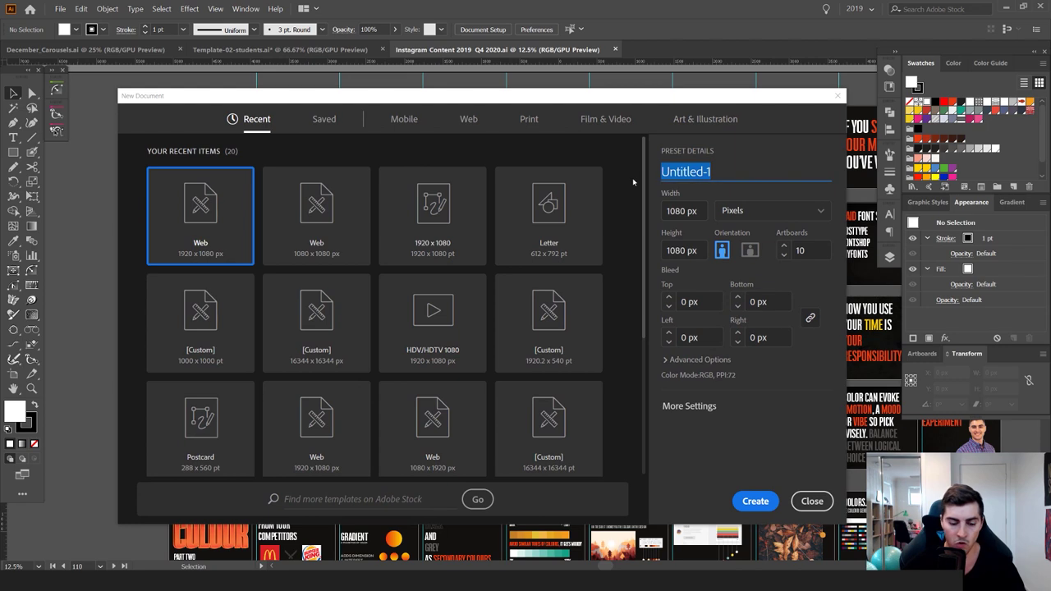
type("NEW C")
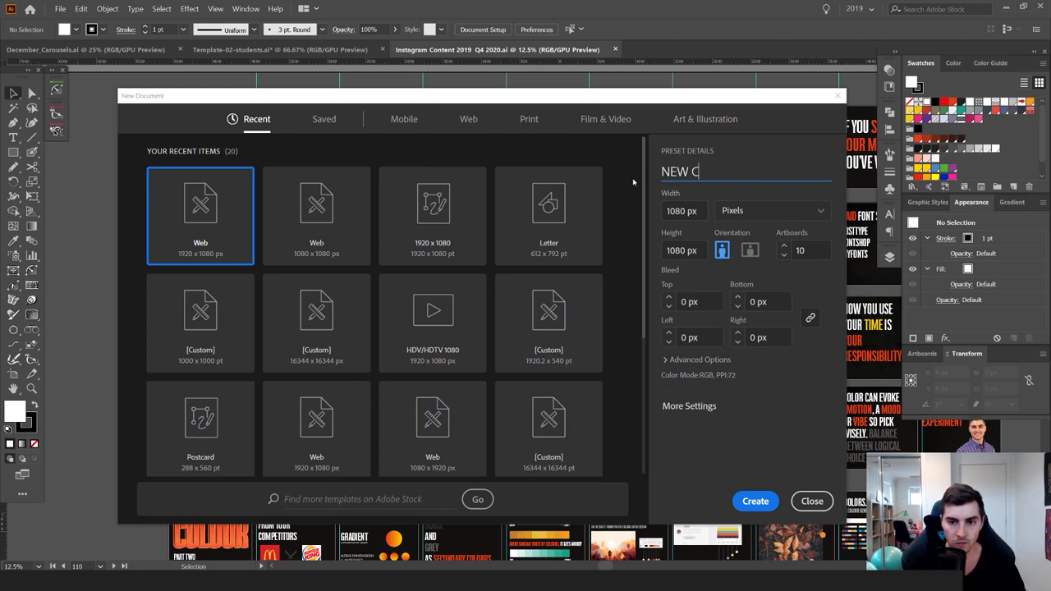
type("AROUSEL")
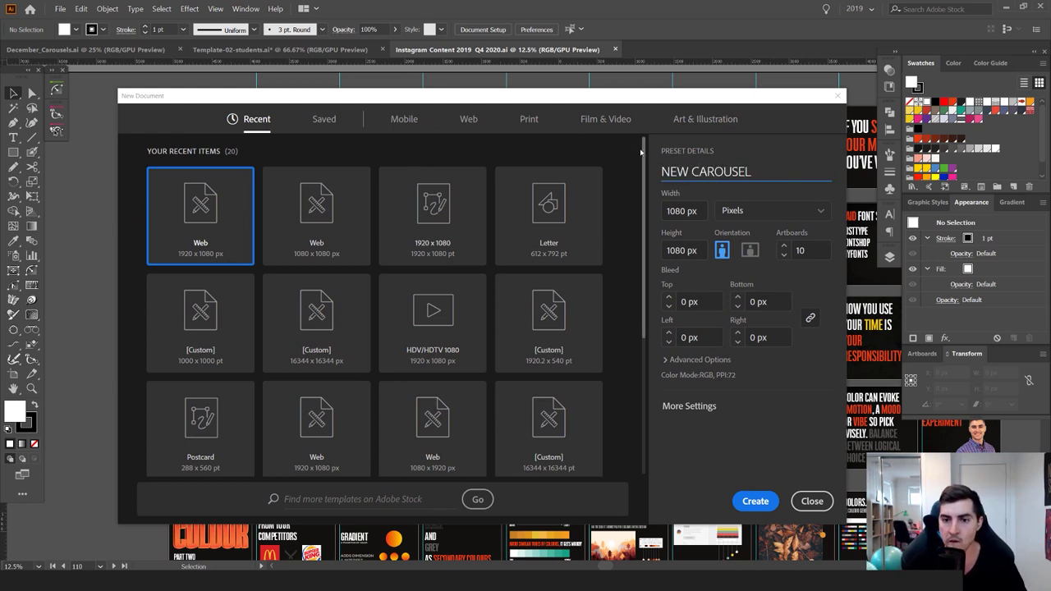
Choose RGB Color mode with raster effects at Screen (72 ppi) and create the document
left_click(698, 360)
left_click(716, 358)
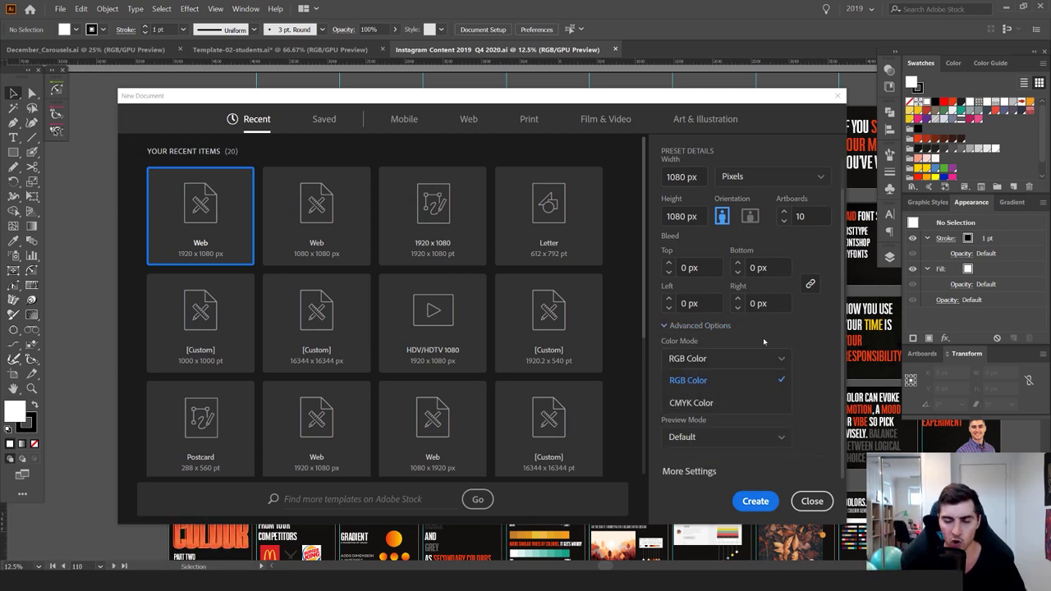
left_click(719, 379)
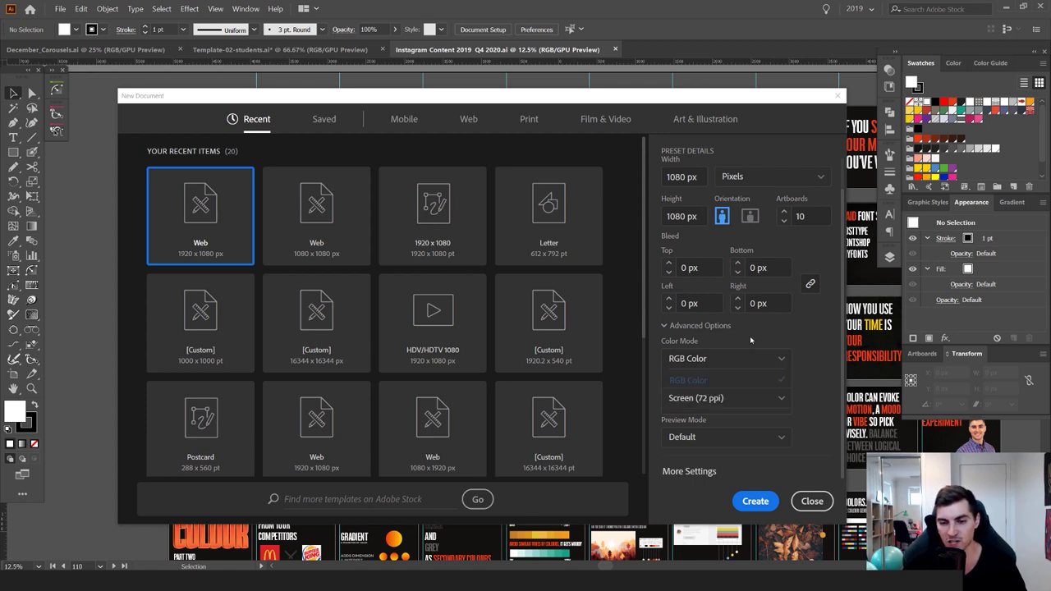
left_click(722, 397)
left_click(712, 398)
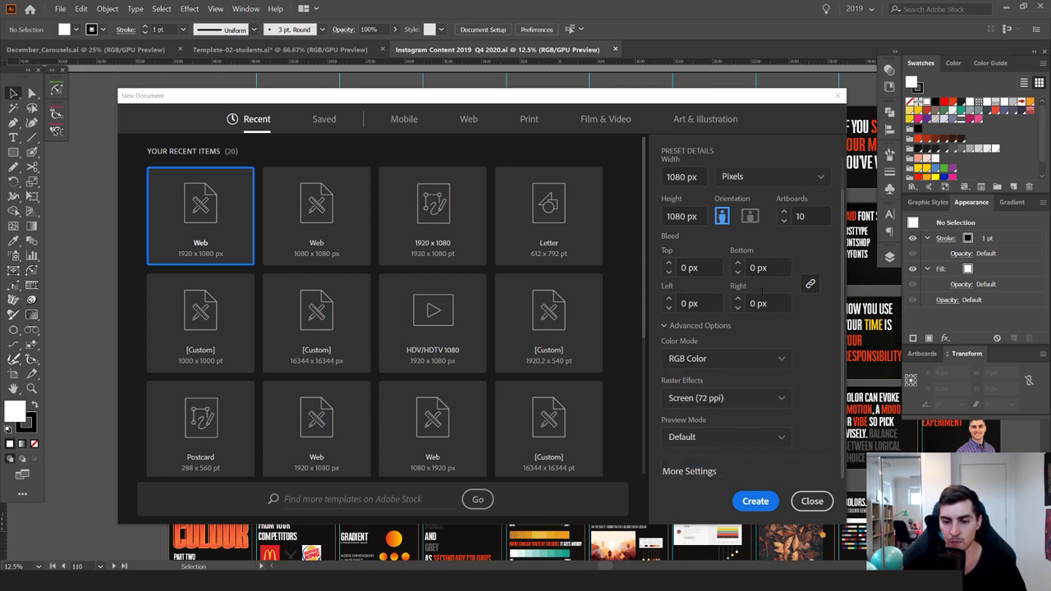
left_click(755, 501)
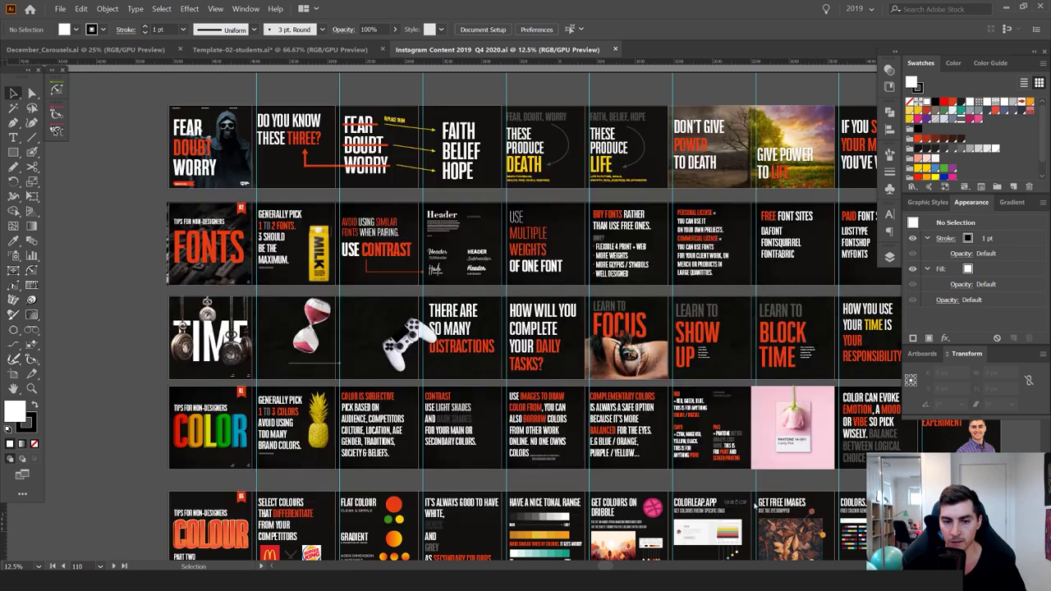
Float the Artboards panel over the canvas and enlarge it to list all ten artboards
scroll(555, 300, "down", 2)
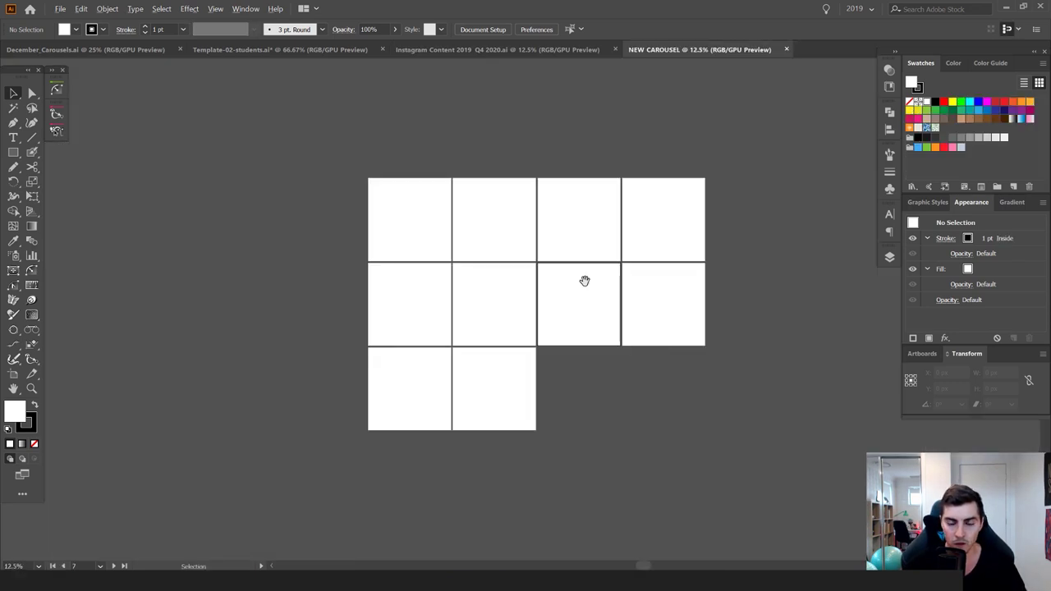
left_click_drag(591, 276, 521, 300)
scroll(463, 306, "down", 1)
left_click_drag(597, 247, 564, 254)
scroll(469, 275, "up", 1)
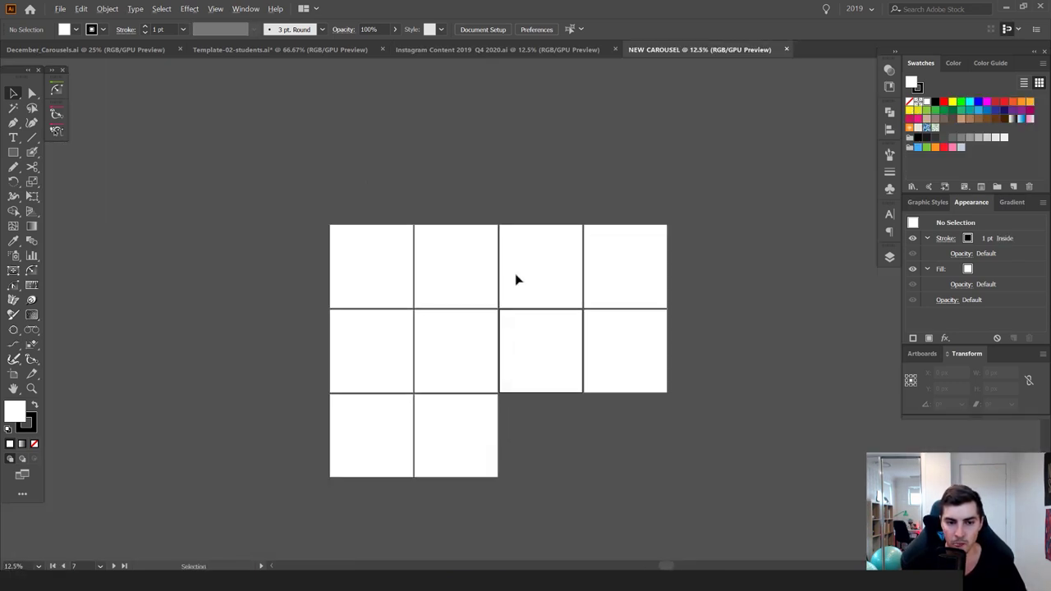
scroll(478, 299, "up", 1)
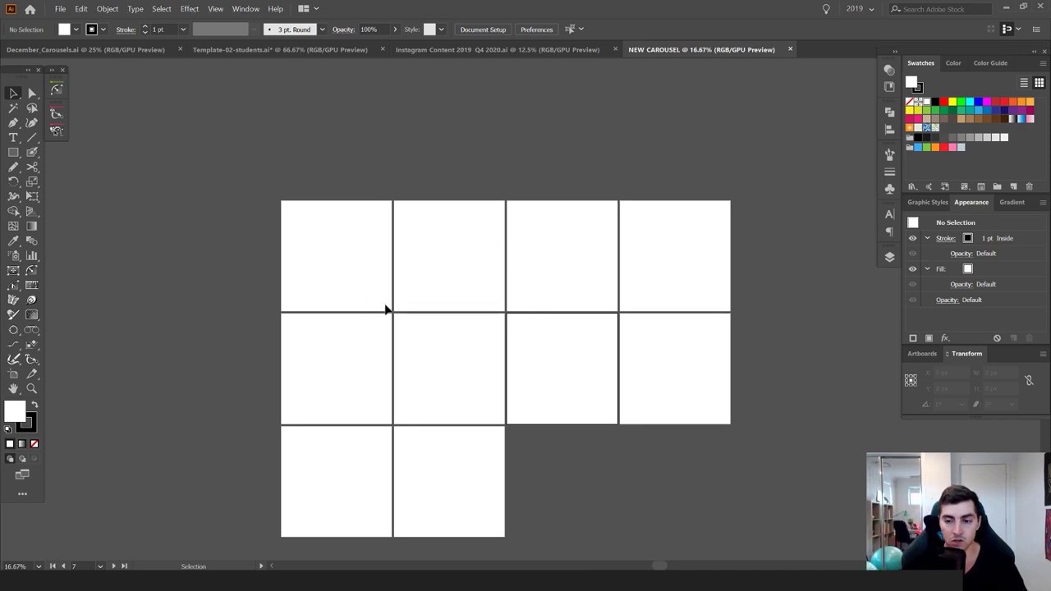
left_click_drag(935, 359, 590, 246)
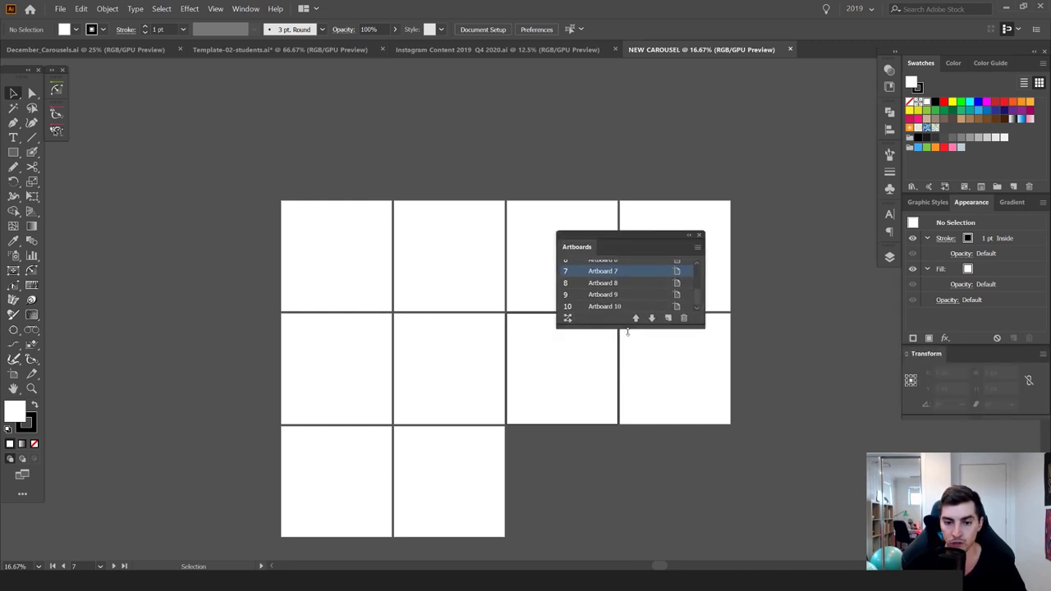
left_click_drag(627, 329, 627, 524)
left_click(249, 12)
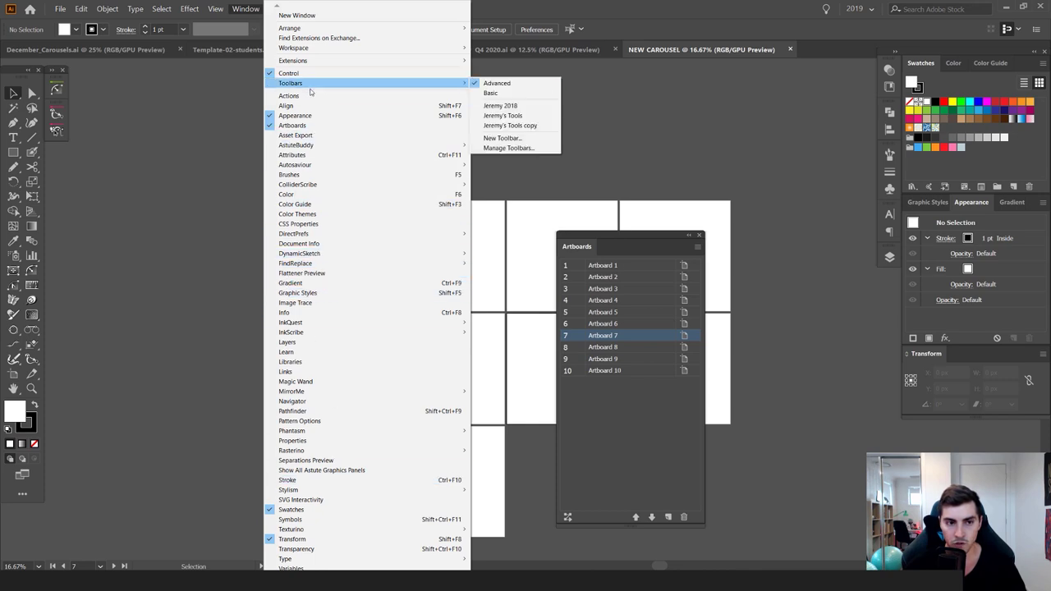
left_click(293, 125)
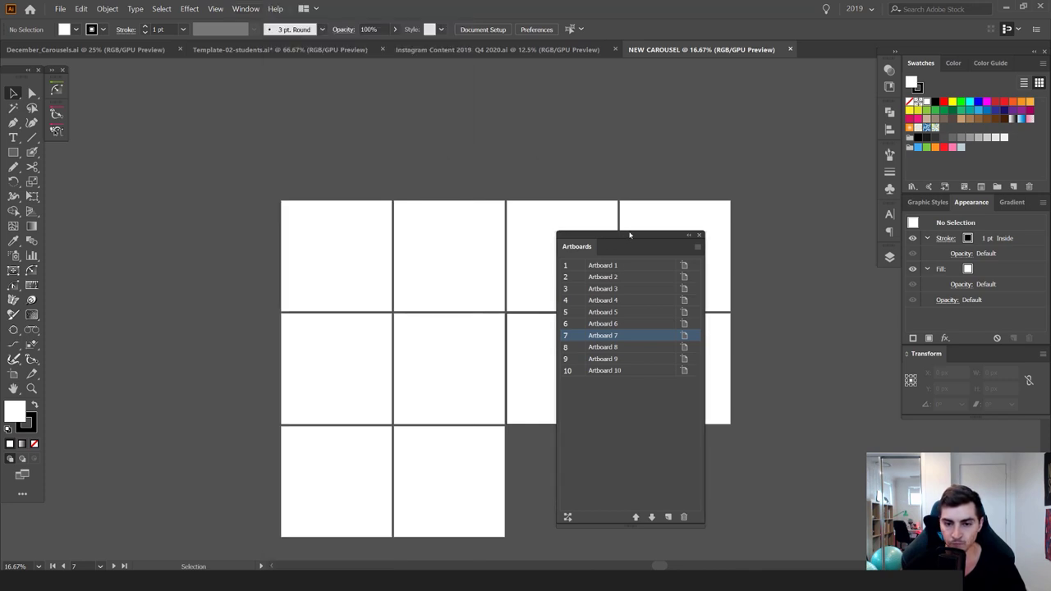
left_click_drag(615, 242, 721, 210)
Rearrange all artboards into 10 columns with 0 px spacing, moving artwork with the artboards
left_click(797, 216)
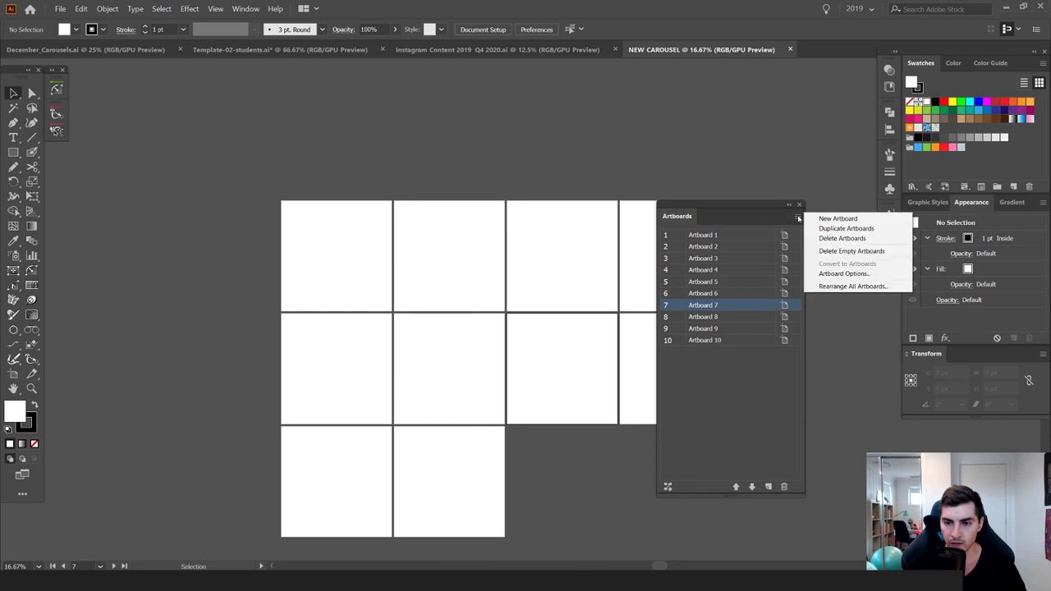
left_click(843, 287)
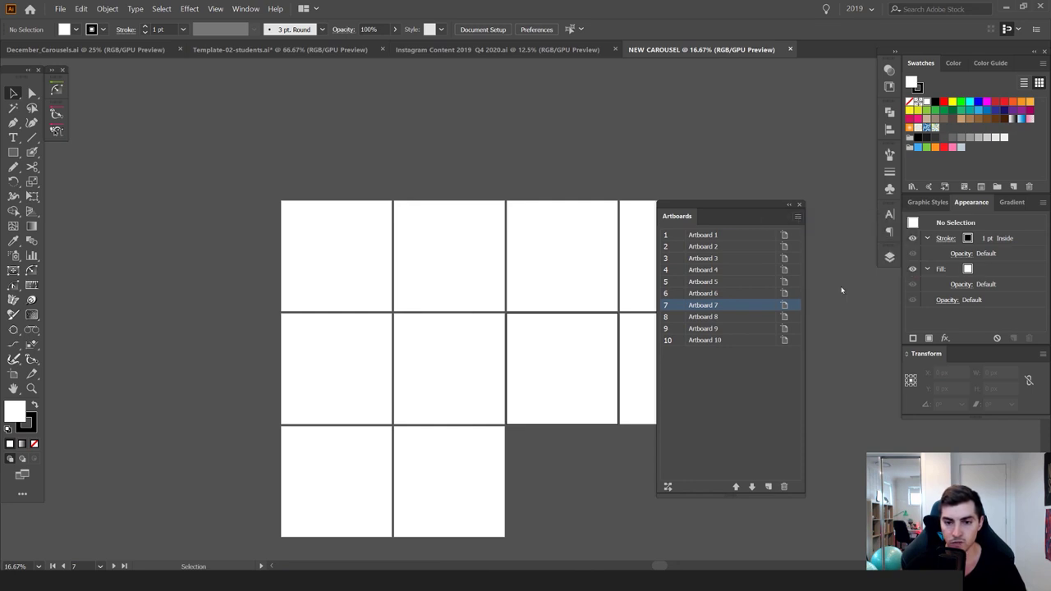
left_click_drag(732, 203, 783, 212)
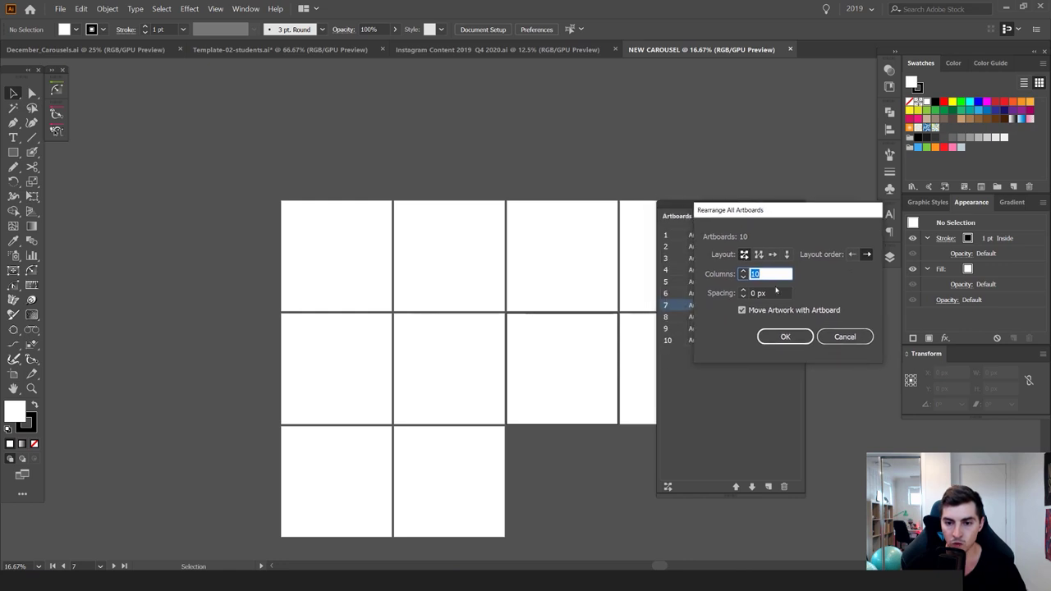
key("Tab")
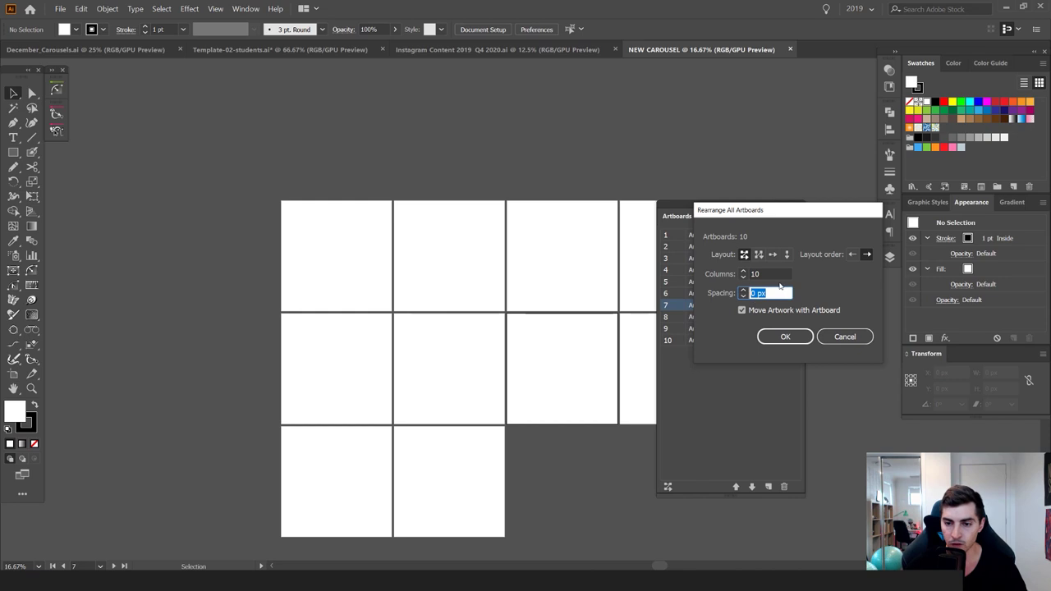
key("shift+Tab")
left_click(764, 273)
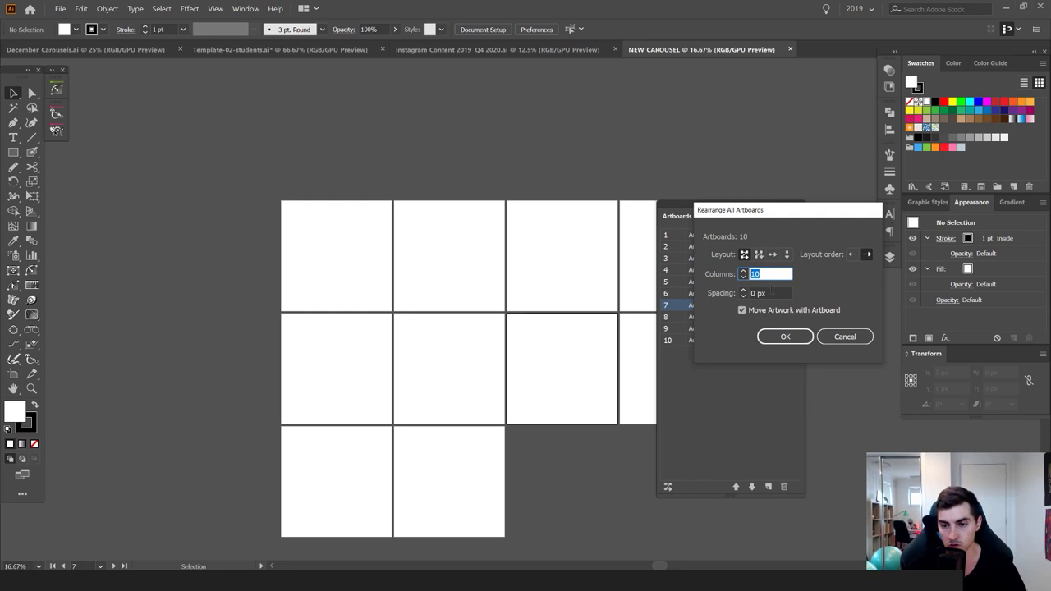
left_click(785, 337)
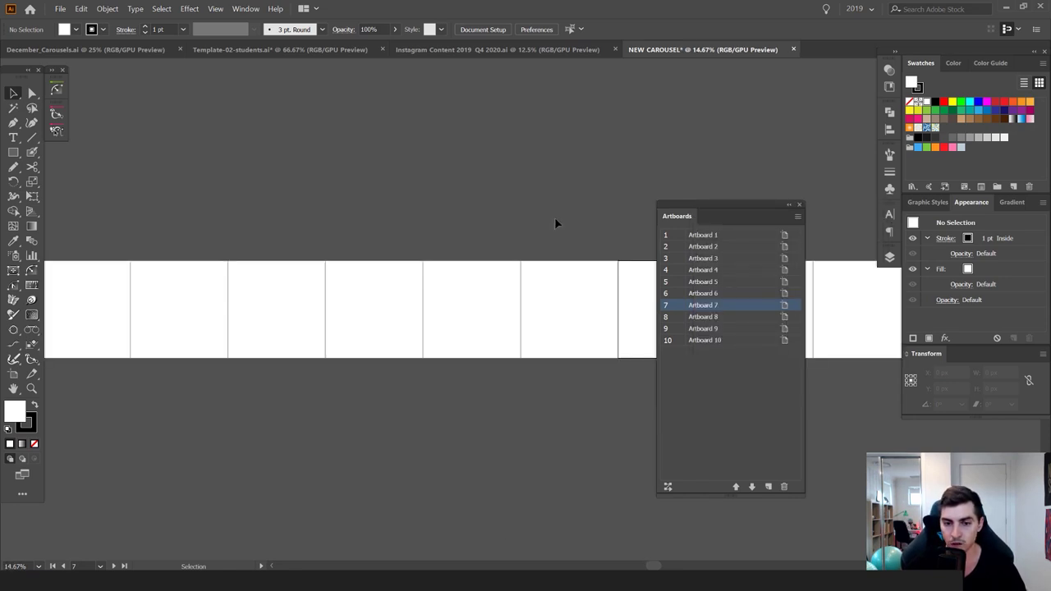
Dock the floating Artboards panel together with the Transform panel to clear the canvas
left_click_drag(739, 209, 961, 359)
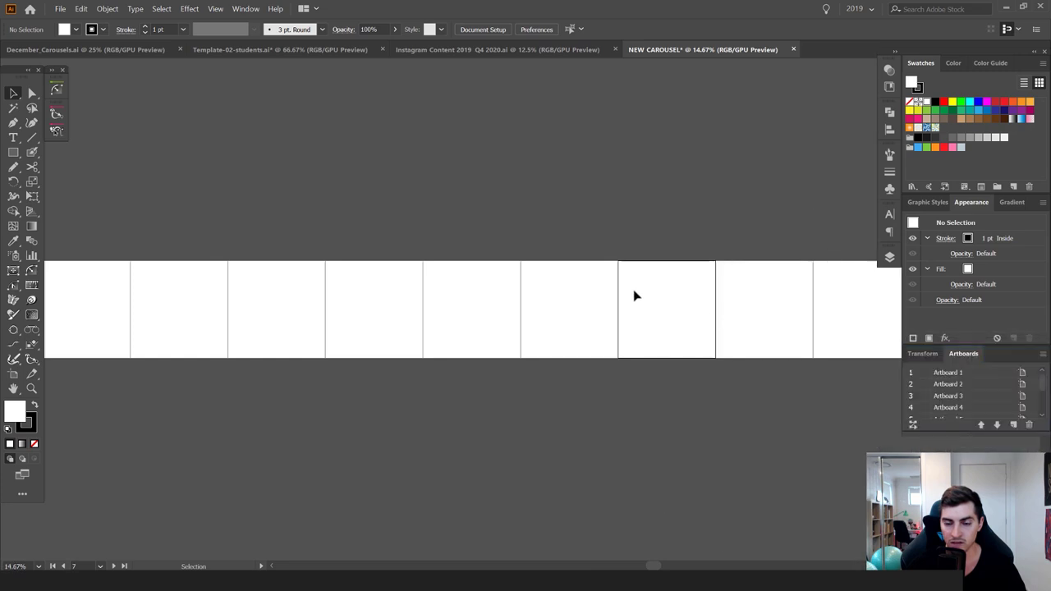
key("ctrl+alt+0")
scroll(497, 275, "down", 1)
scroll(394, 322, "up", 5)
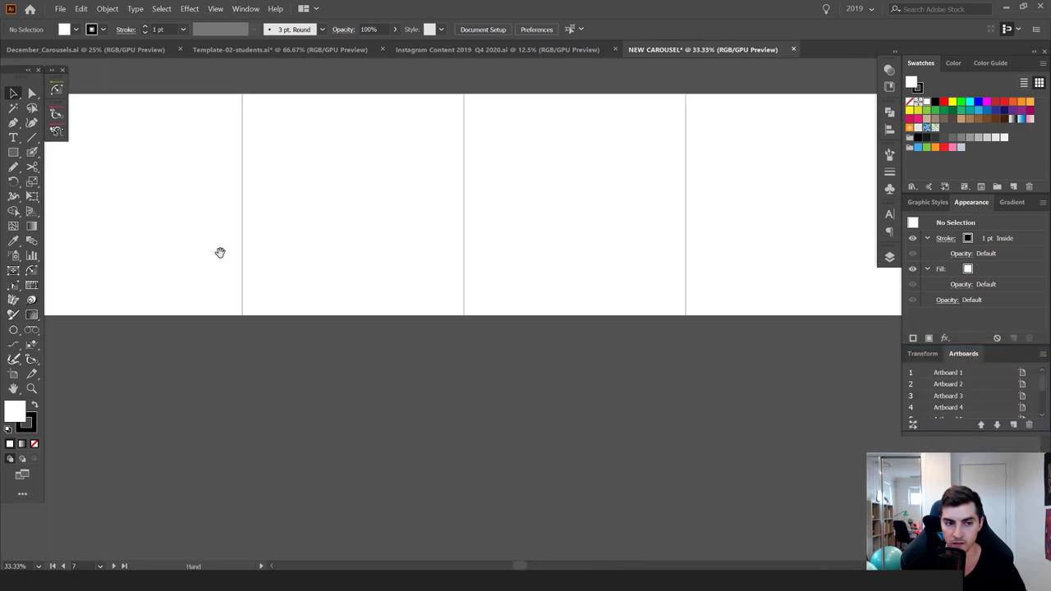
left_click_drag(206, 246, 456, 346)
scroll(433, 302, "up", 2)
scroll(444, 306, "down", 4)
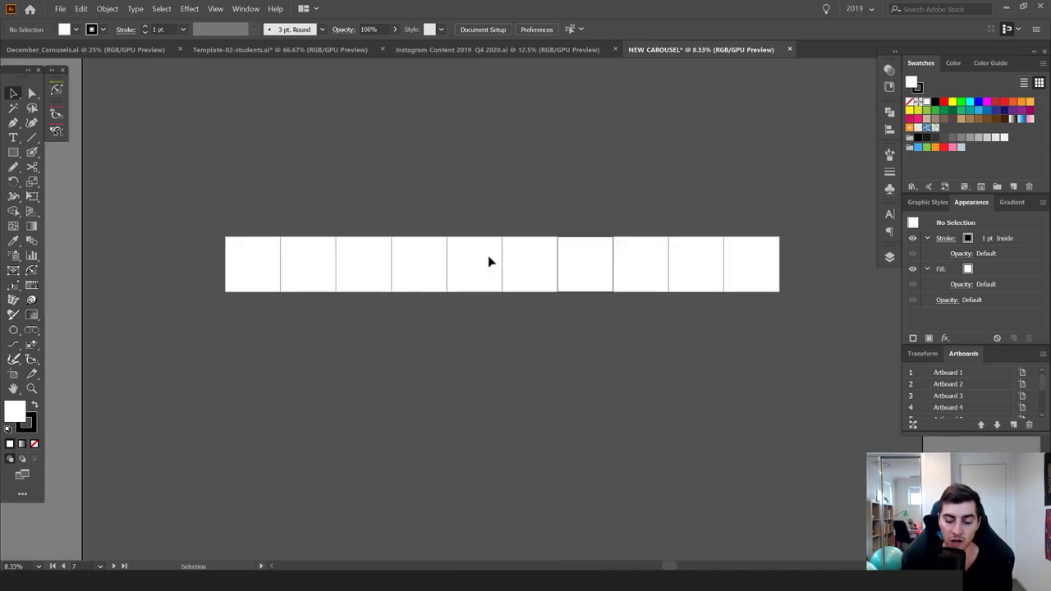
Try duplicating the whole row of ten artboards into two more rows below, and undo the copies
key("shift+o")
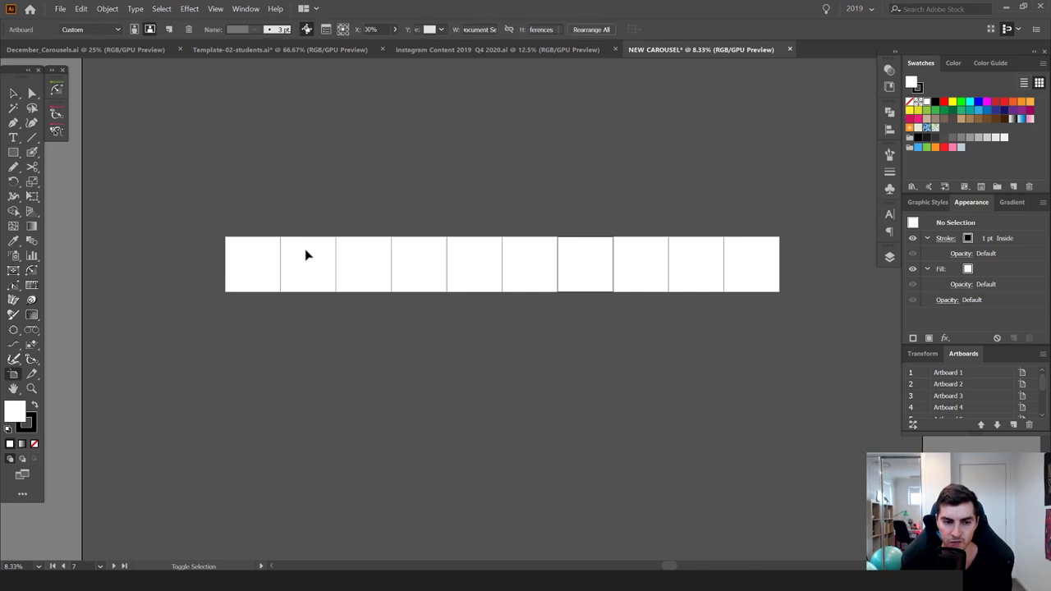
left_click_drag(252, 263, 759, 275)
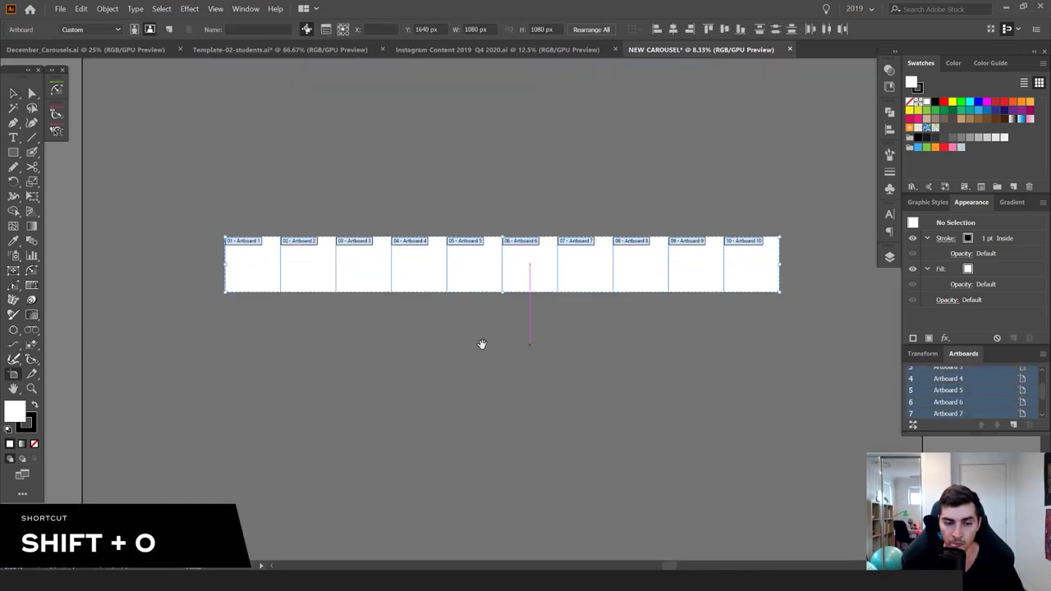
left_click_drag(344, 194, 376, 376)
scroll(432, 389, "down", 3)
key("ctrl+z")
key("ctrl+z")
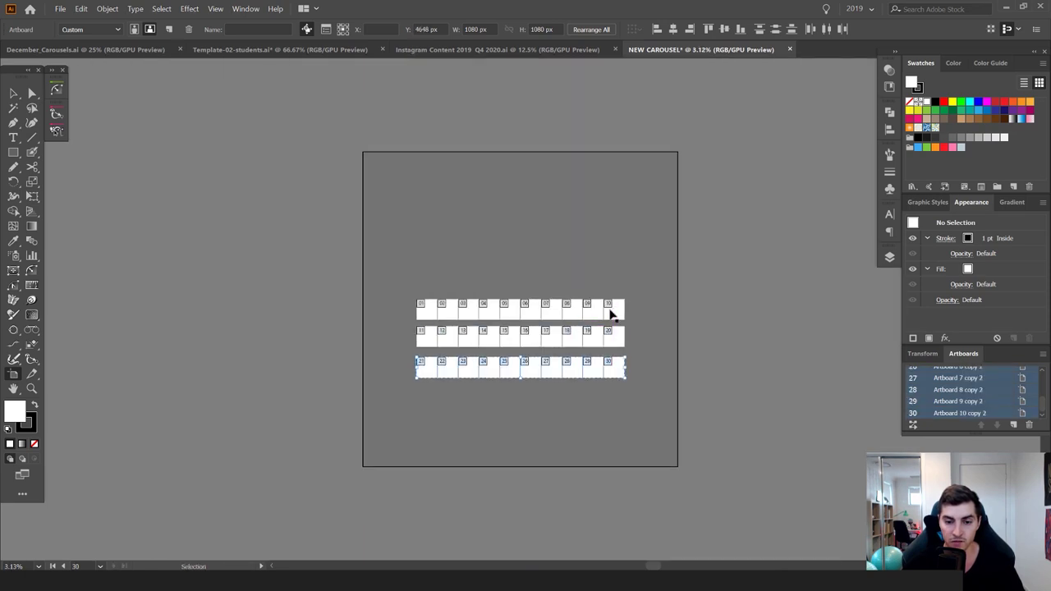
key("ctrl+z")
key("ctrl+z")
key("v")
Make the first artboard active and open the MDC Color 2019 swatch library
key("ctrl+plus")
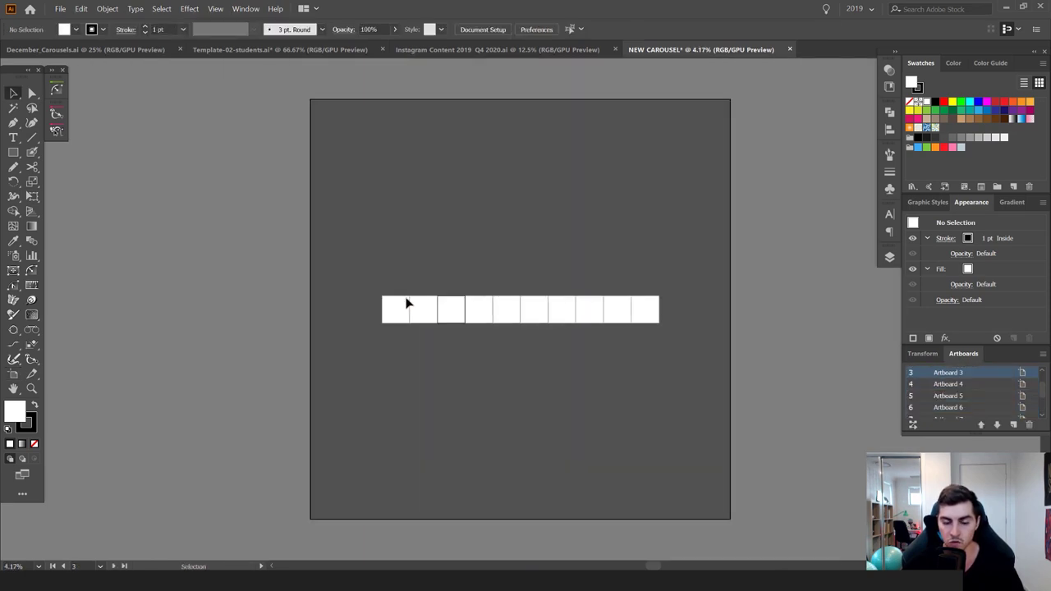
scroll(490, 299, "up", 3)
left_click_drag(447, 274, 523, 182)
left_click_drag(643, 220, 608, 238)
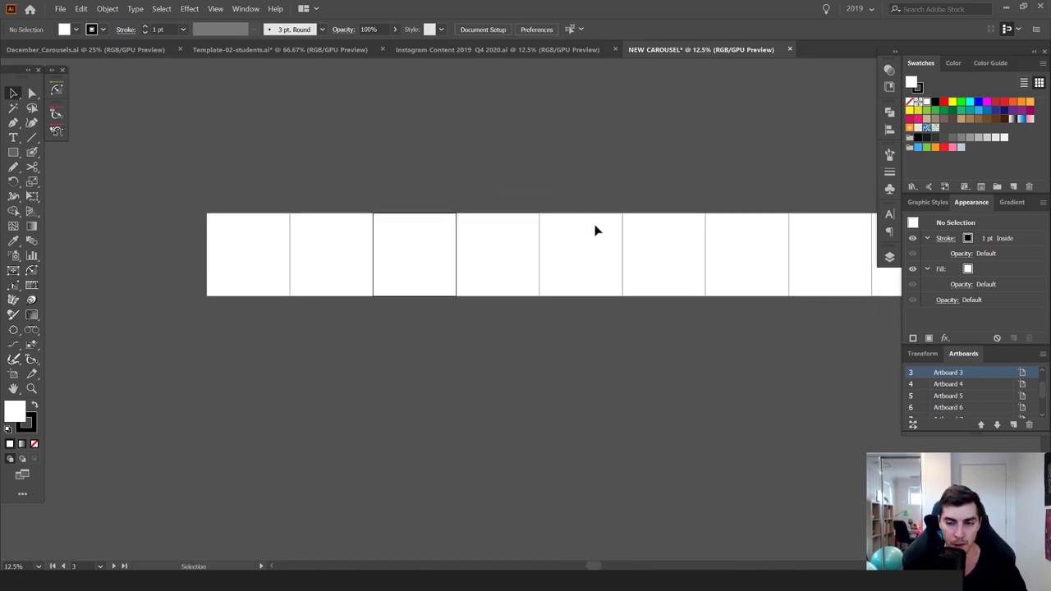
key("ctrl+plus")
key("ctrl+plus")
key("ctrl+plus")
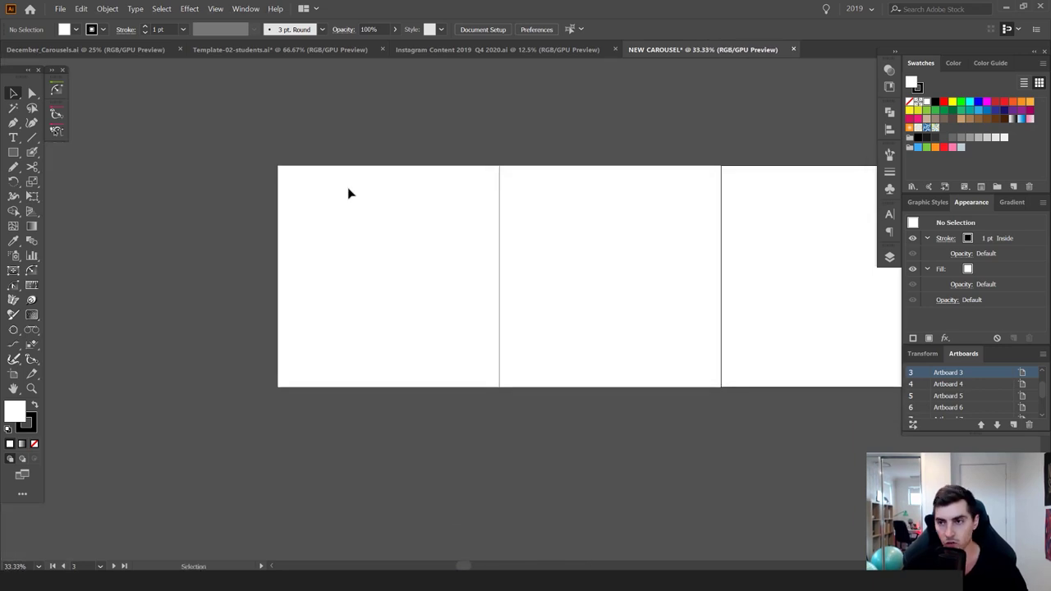
left_click(328, 184)
left_click(1044, 66)
mouse_move(973, 255)
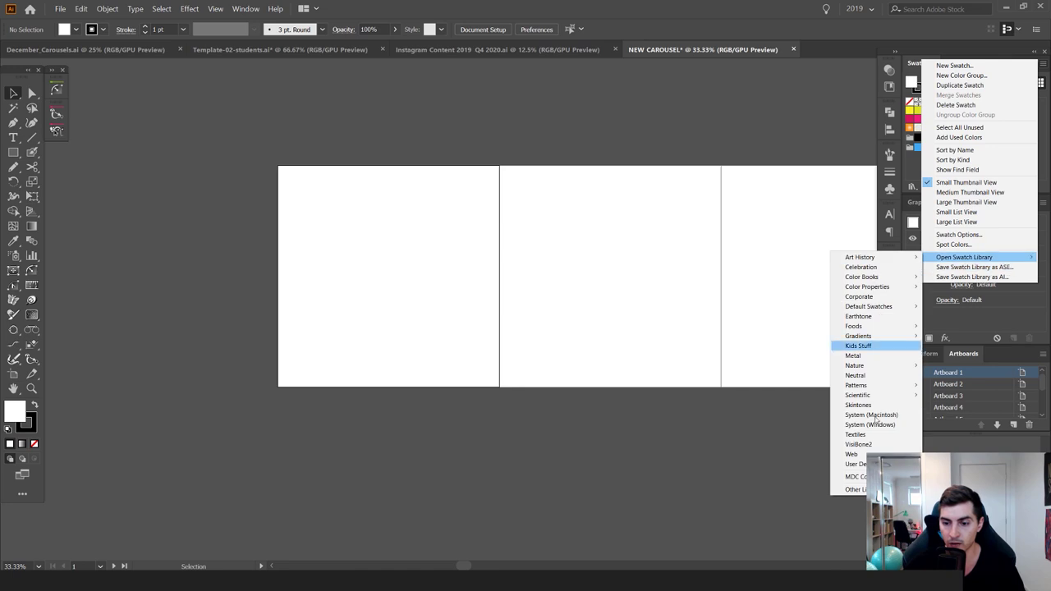
left_click(849, 489)
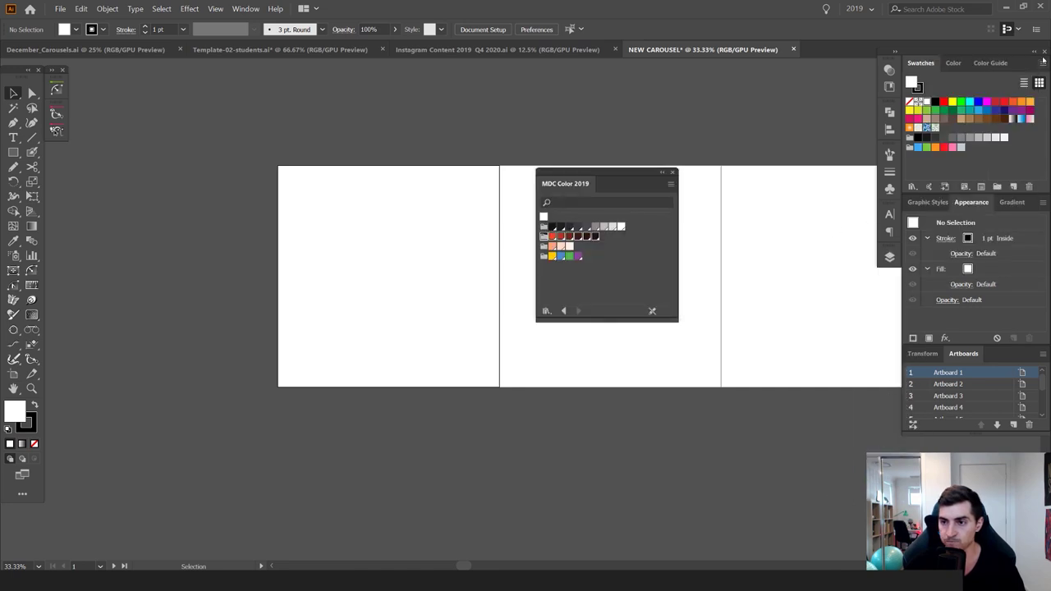
Select all unused swatches in the document and delete them
left_click(1039, 62)
left_click(977, 128)
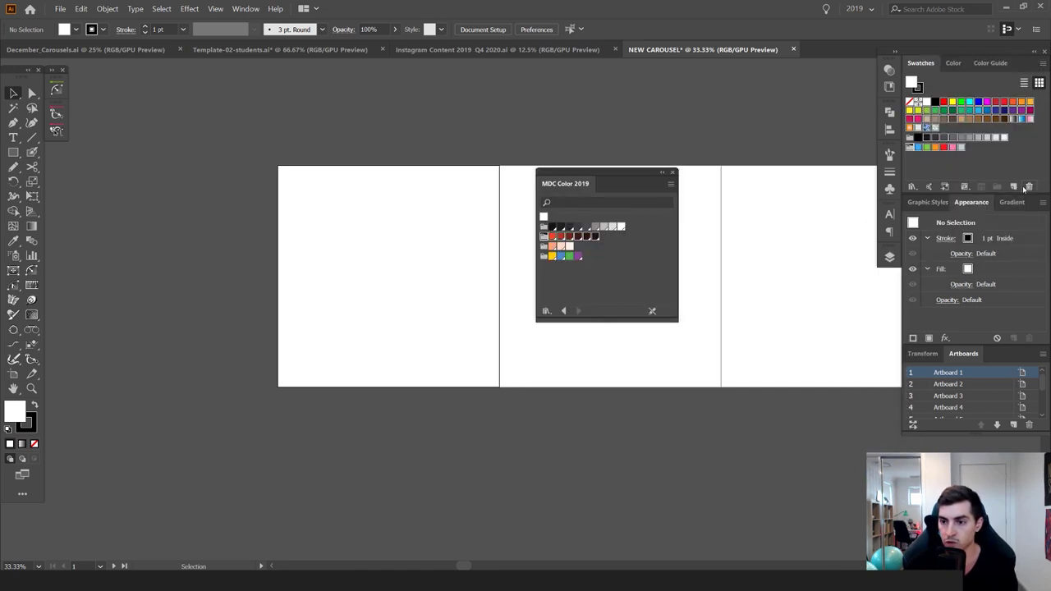
left_click(1028, 187)
key("Return")
Add the grey and red colour groups from MDC Color 2019 to the document swatches and close the library
left_click(543, 228)
left_click(543, 237)
left_click(672, 172)
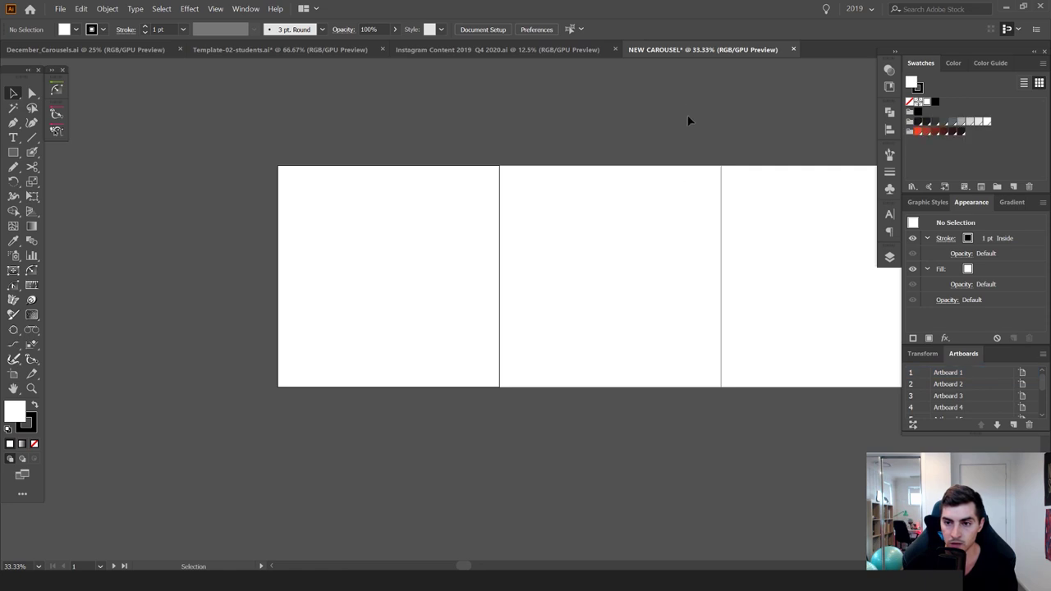
Draw a 10800 x 1080 px rectangle covering all ten artboards, with a near-black swatch fill and no stroke
left_click_drag(360, 211, 797, 253)
key("m")
scroll(270, 216, "down", 2)
scroll(257, 211, "down", 2)
left_click(917, 122)
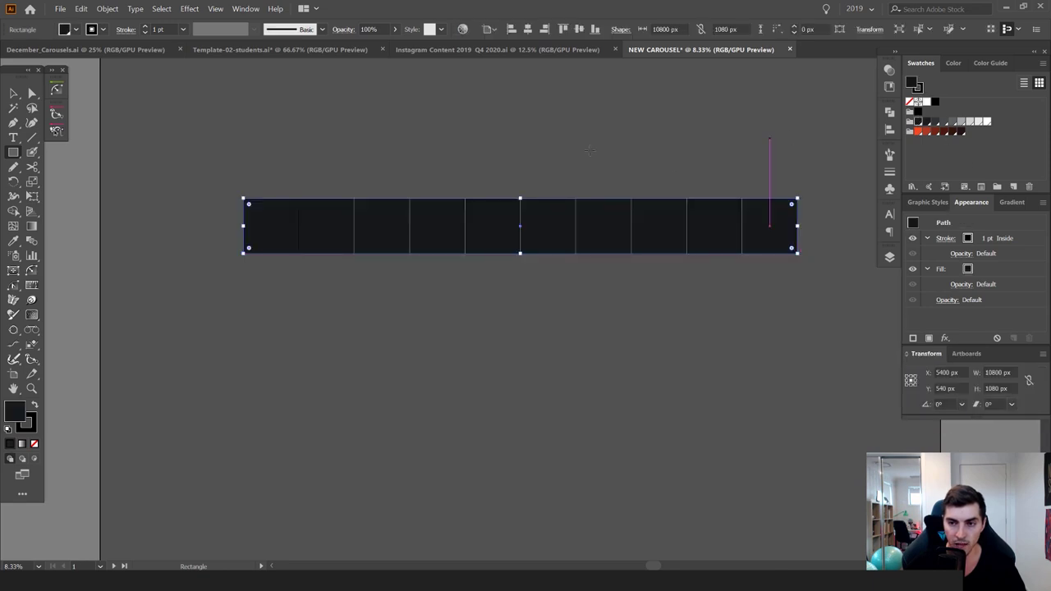
scroll(297, 184, "up", 3)
key("x")
key("slash")
Create a new layer, place it beneath Layer 1 and name it BG
left_click_drag(118, 217, 326, 154)
scroll(326, 154, "up", 1)
left_click_drag(665, 193, 760, 207)
left_click(889, 257)
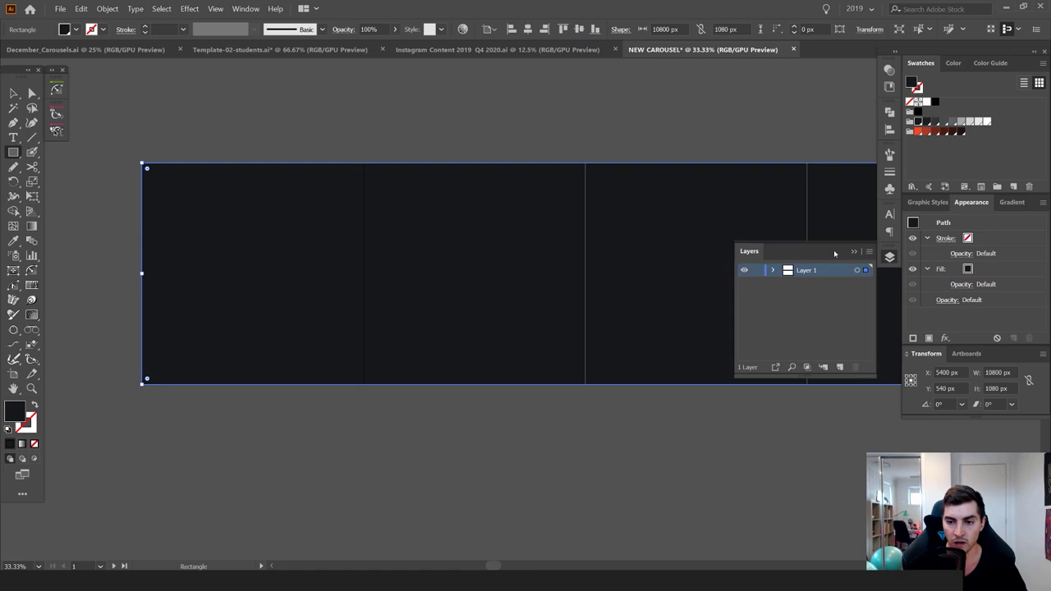
left_click(839, 367)
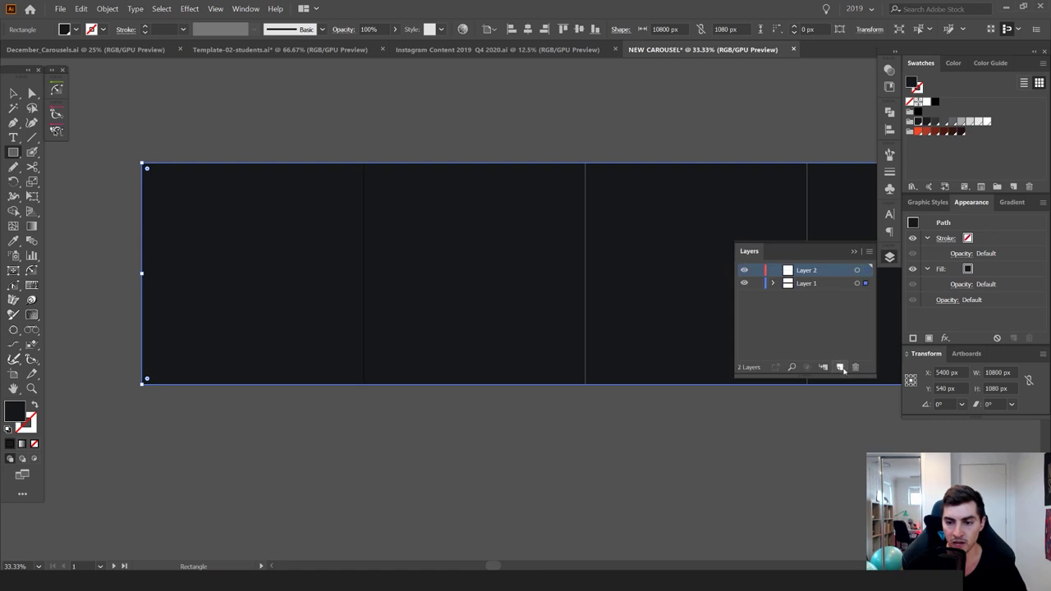
mouse_move(819, 274)
left_mouse_down()
mouse_move(821, 293)
mouse_move(813, 289)
left_mouse_up()
double_click(805, 284)
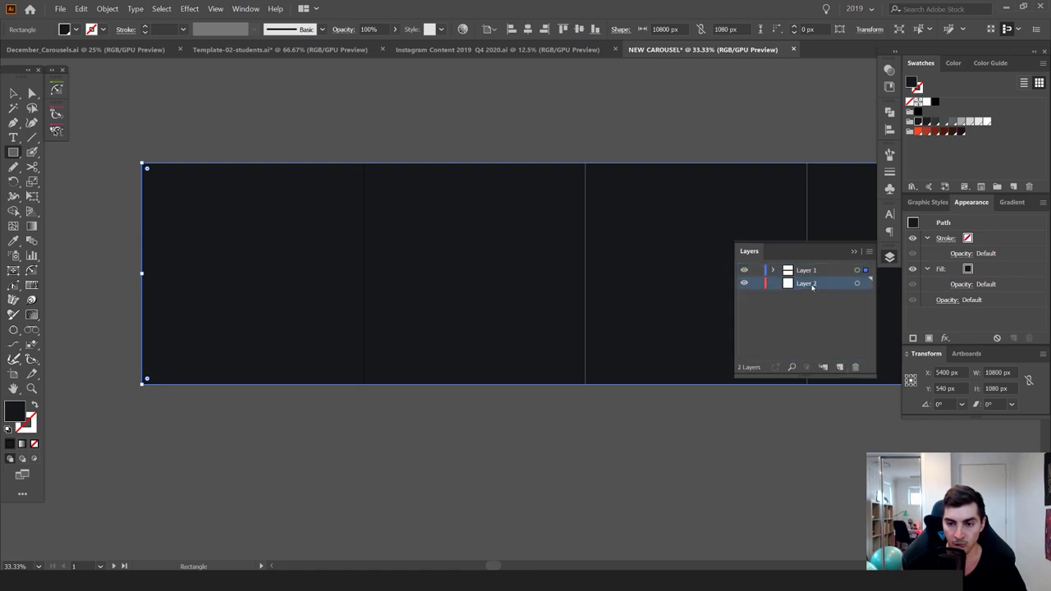
type("BG")
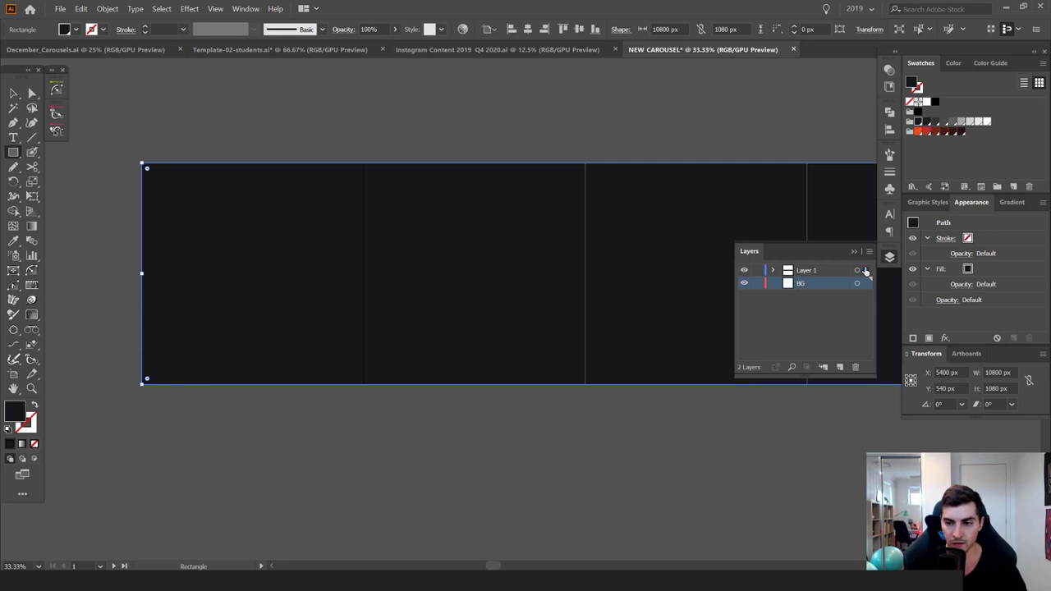
Move the background rectangle onto the BG layer and lock that layer
left_click(865, 272)
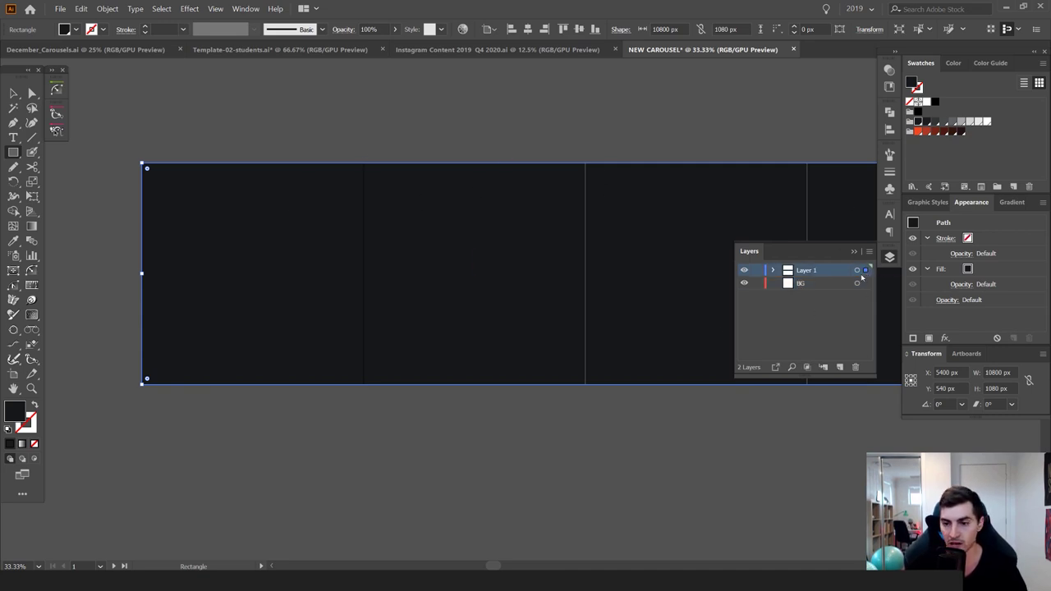
left_click(865, 283)
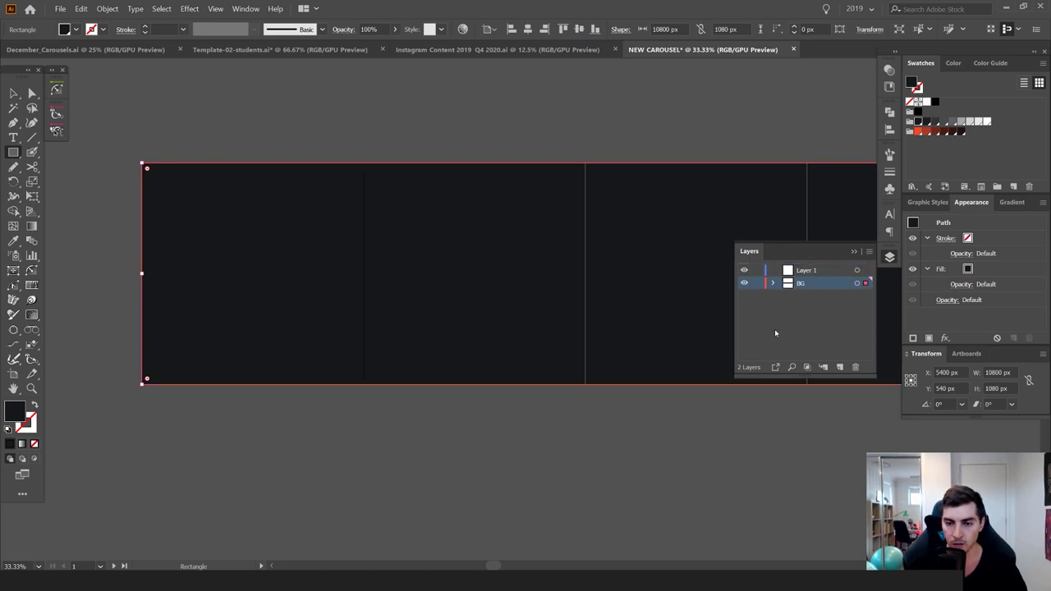
left_click(757, 283)
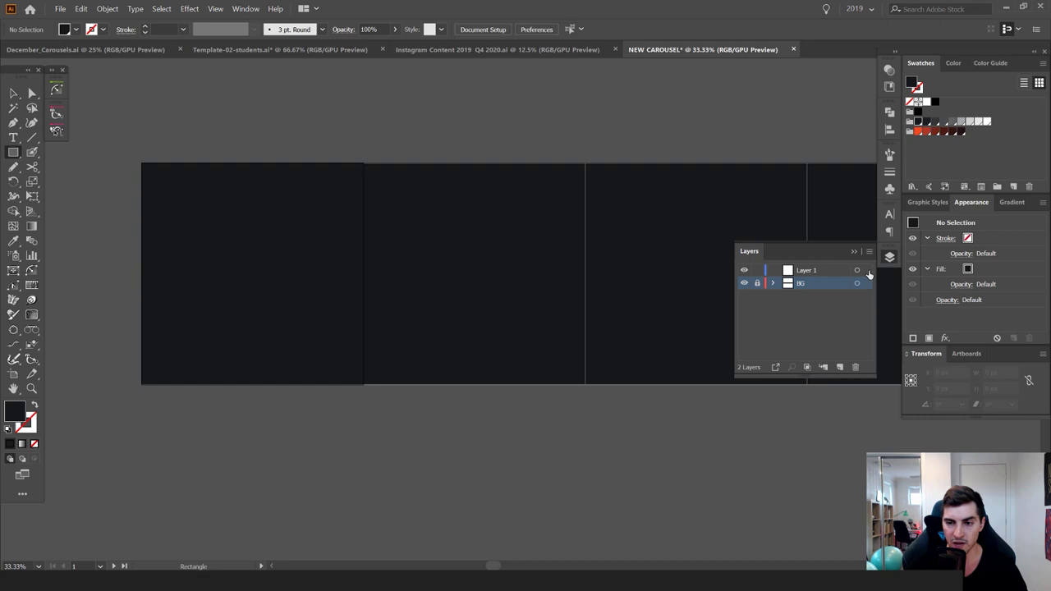
Rename Layer 1 as DESIGN and collapse the layer list
double_click(814, 271)
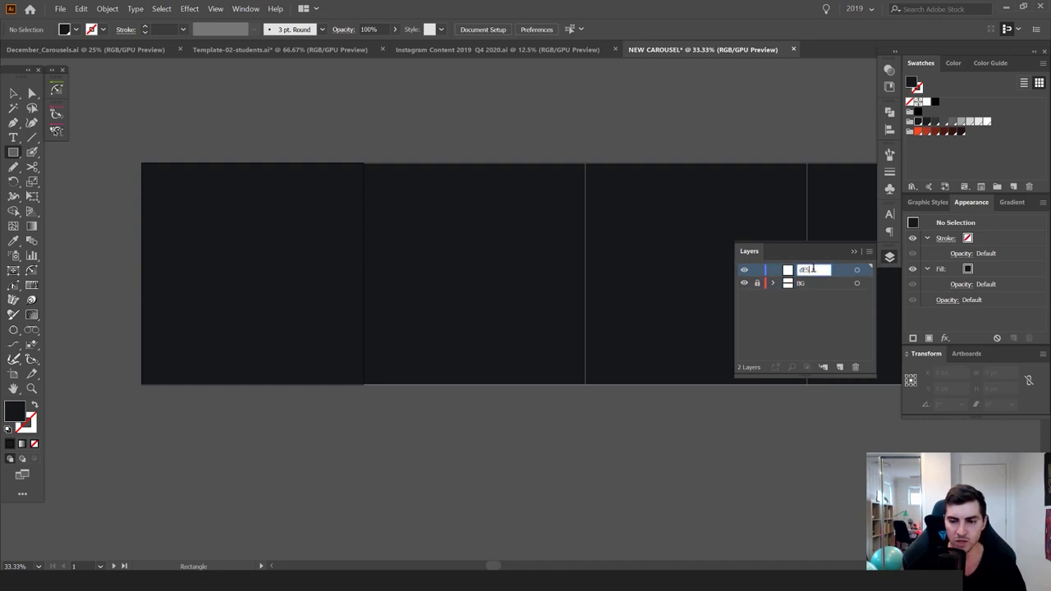
key("Return")
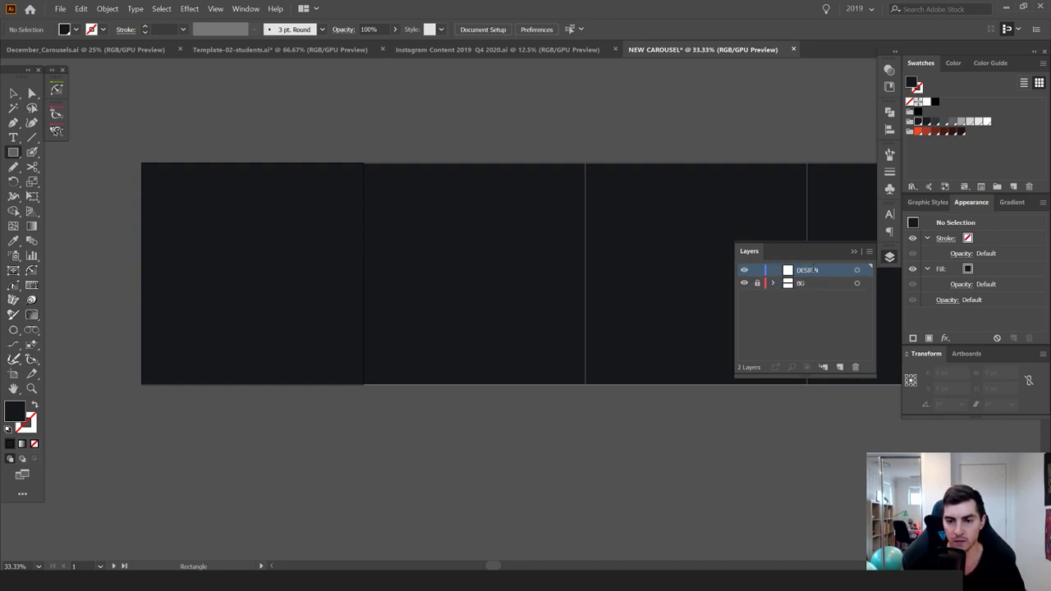
left_click_drag(284, 200, 405, 226)
key("v")
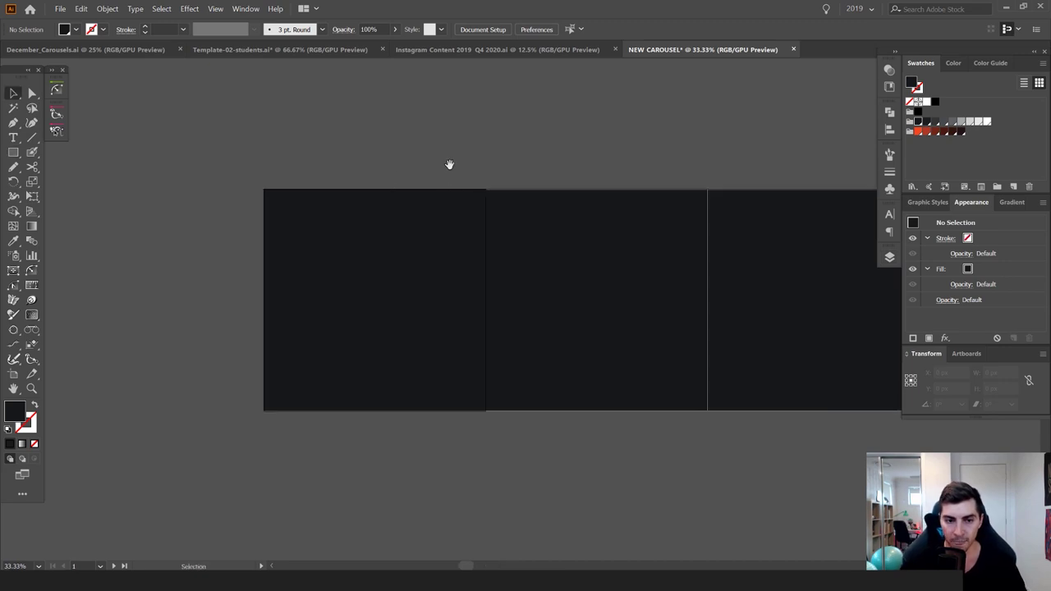
left_click_drag(450, 174, 454, 165)
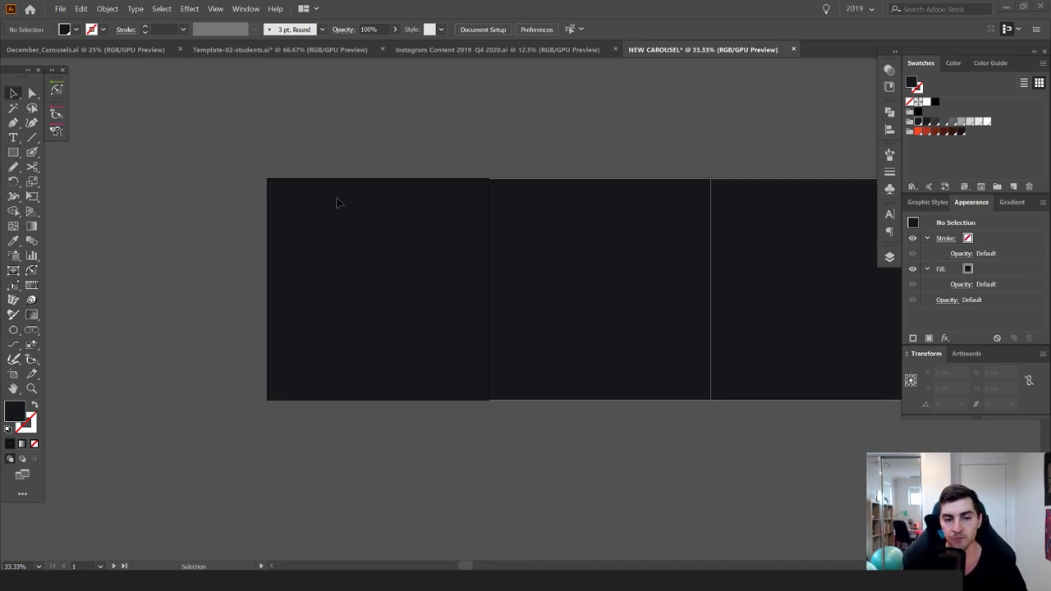
Switch to the Content Ideas board in Notion and read through the note "How I built a 7k subscriber youtube channel"
left_click_drag(0, 16, 541, 104)
double_click(540, 104)
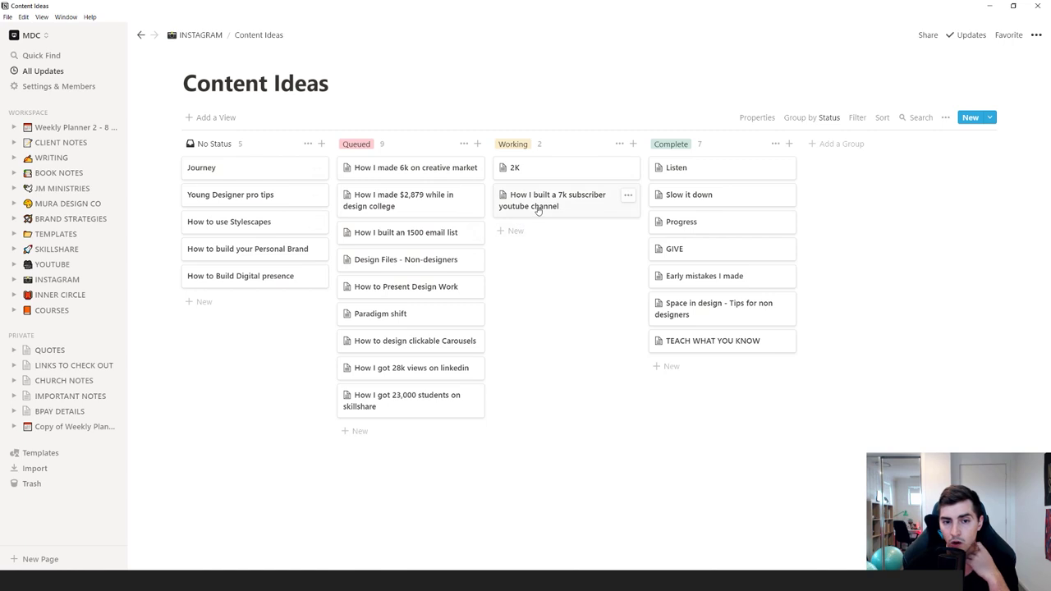
left_click(573, 205)
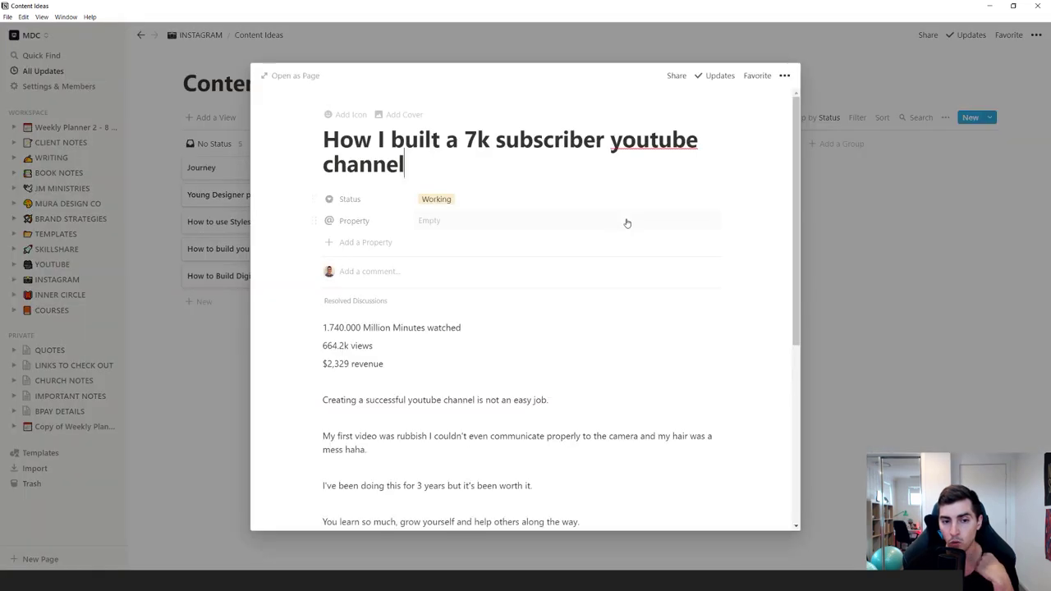
scroll(533, 245, "down", 1)
scroll(533, 244, "down", 1)
left_click_drag(457, 221, 627, 375)
left_click(629, 375)
scroll(629, 372, "down", 3)
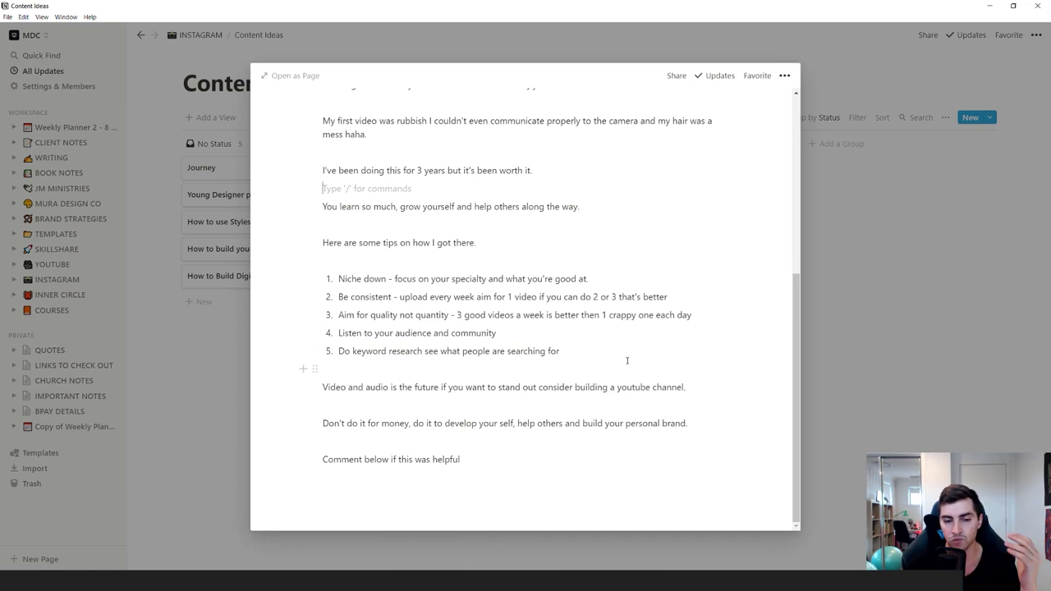
scroll(491, 351, "up", 1)
scroll(632, 464, "down", 1)
left_click_drag(631, 465, 575, 186)
left_click(575, 186)
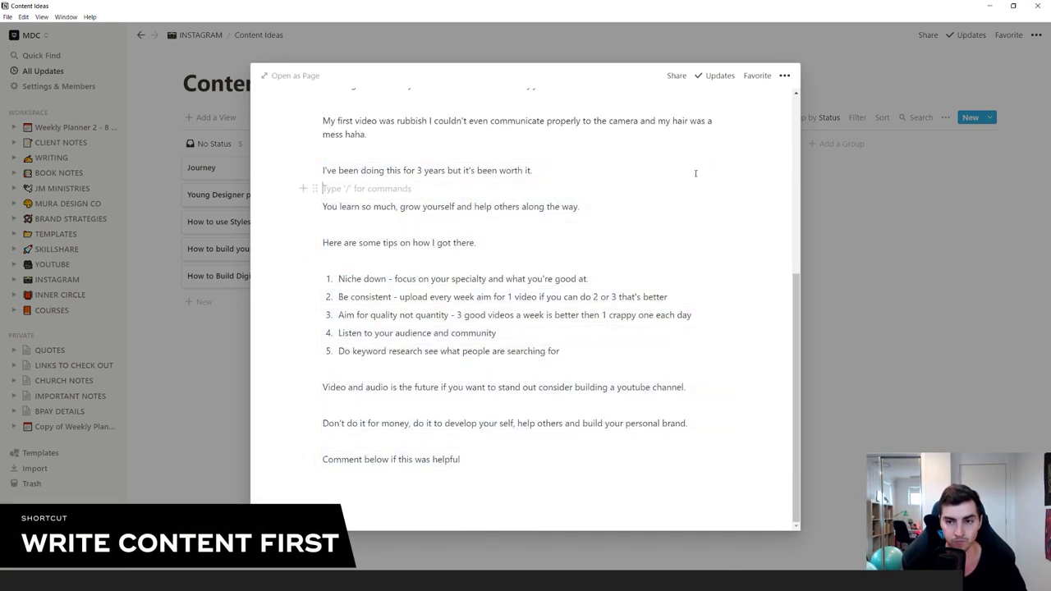
Close and reopen the 7k subscriber YouTube note to review its statistics and tips
left_click(907, 165)
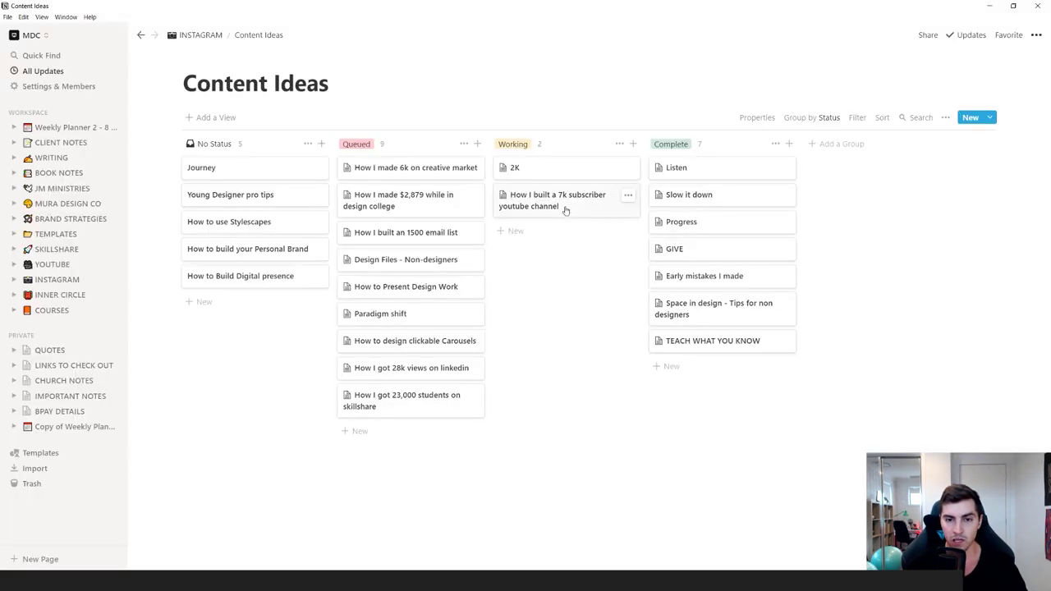
left_click(565, 205)
scroll(540, 232, "down", 3)
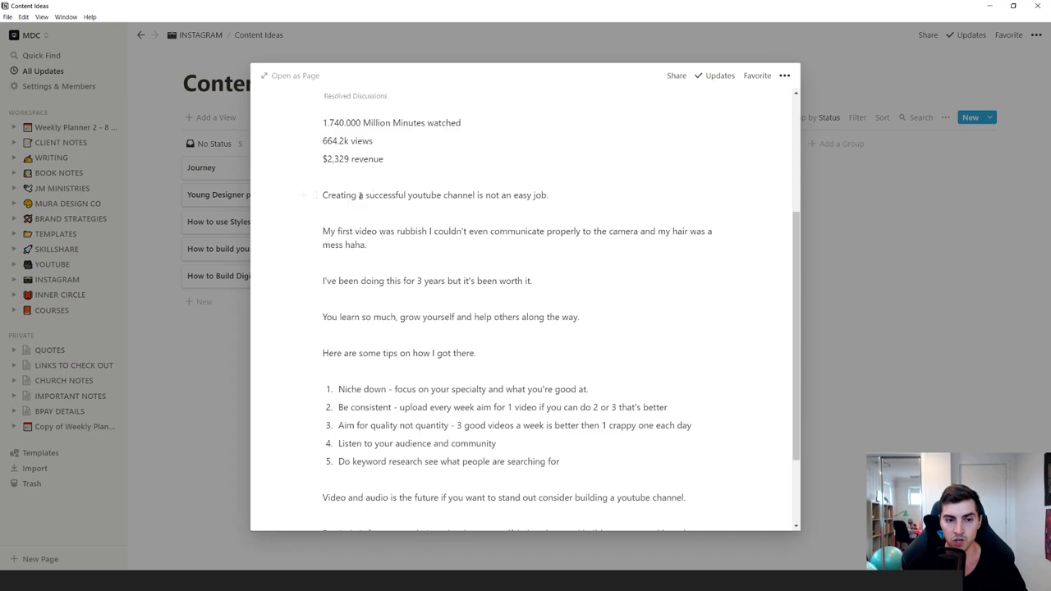
Switch back to Illustrator, place a Lorem ipsum text line on the first artboard and enlarge it to 102 pt
left_click_drag(366, 123, 427, 177)
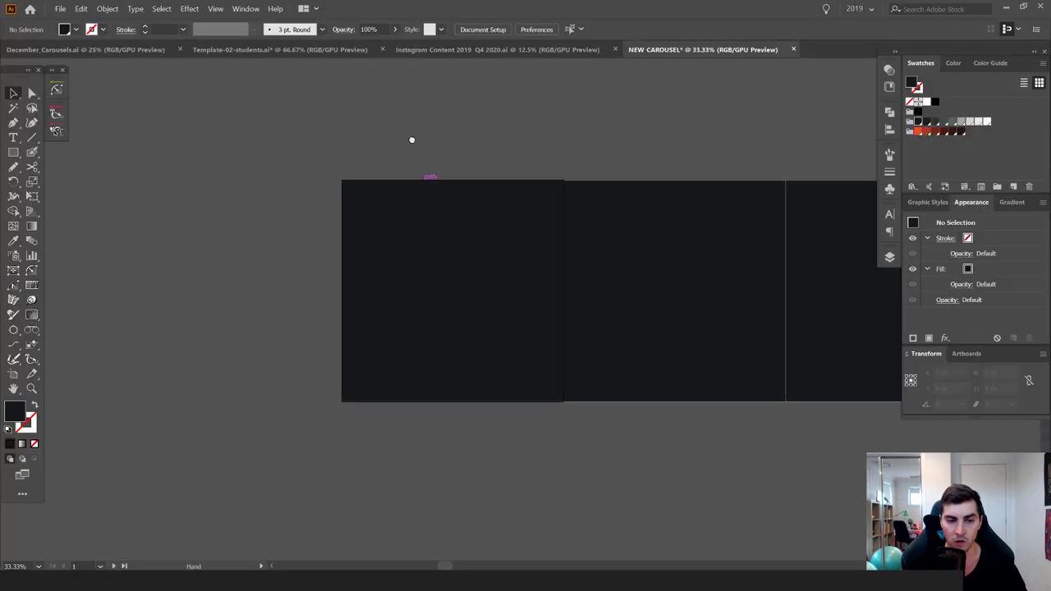
key("ctrl+equal")
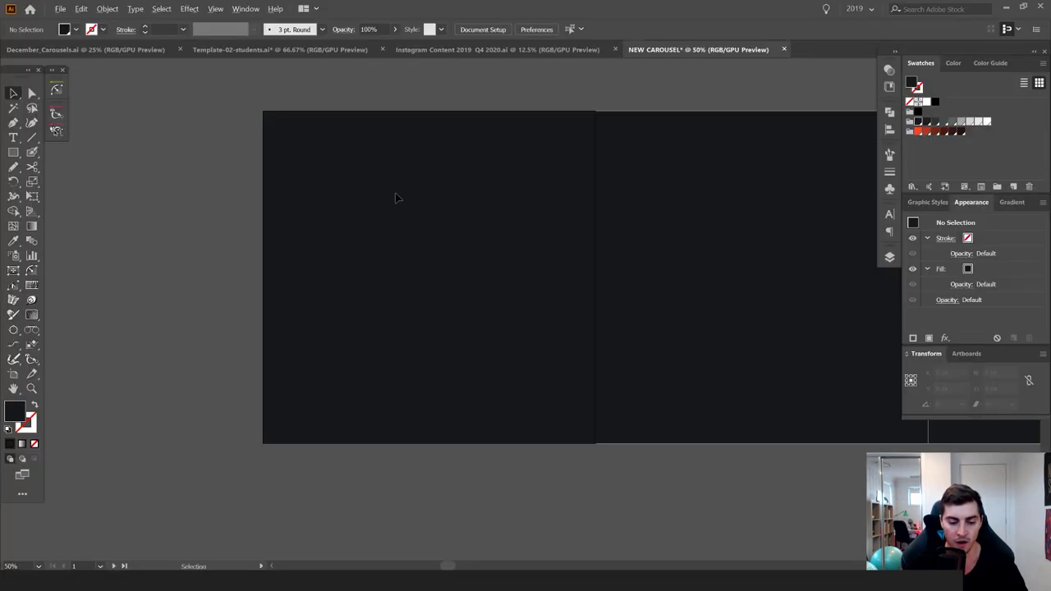
left_click(344, 228)
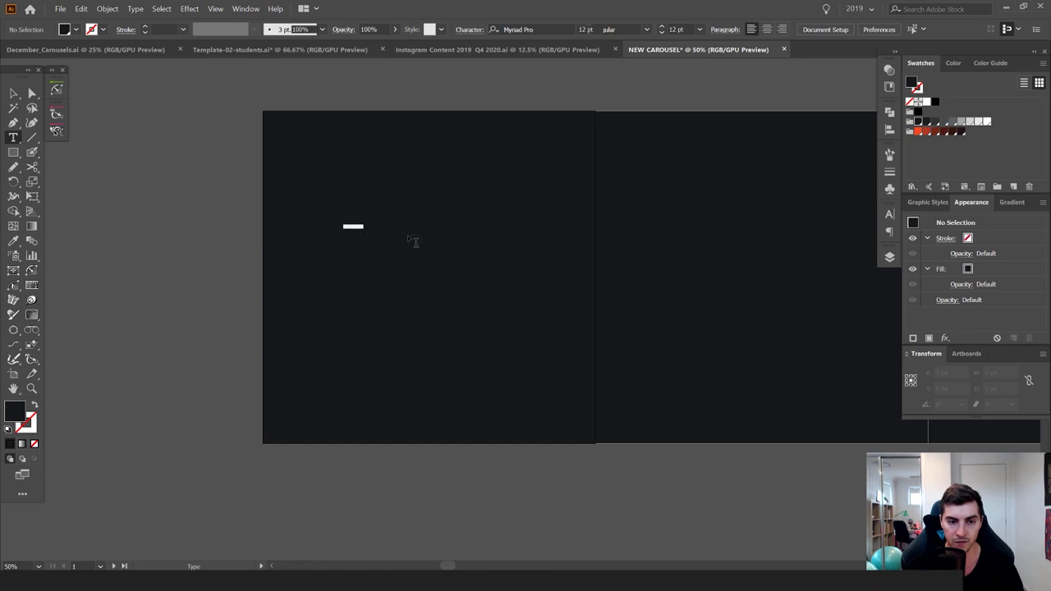
key("ctrl+shift+period")
key("ctrl+shift+period")
key("ctrl+shift+period")
key("ctrl+shift+period")
key("ctrl+shift+period")
key("ctrl+shift+period")
key("ctrl+shift+period")
key("ctrl+shift+period")
key("ctrl+shift+period")
key("ctrl+shift+period")
key("ctrl+shift+period")
key("ctrl+shift+period")
key("ctrl+shift+period")
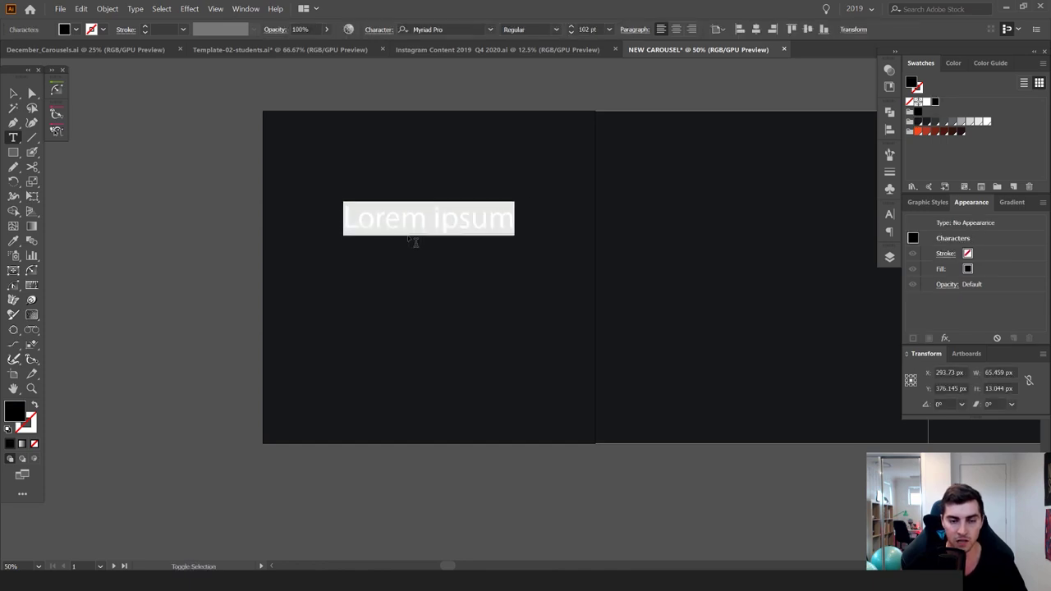
Enlarge the Lorem ipsum text on the first artboard to 172 pt
key("ctrl+shift+period")
key("ctrl+shift+period")
key("ctrl+shift+period")
key("ctrl+shift+period")
key("ctrl+shift+period")
key("ctrl+shift+period")
key("ctrl+shift+period")
key("ctrl+shift+period")
key("ctrl+shift+period")
key("ctrl+shift+period")
key("ctrl+shift+period")
key("ctrl+shift+period")
key("ctrl+shift+period")
key("ctrl+shift+period")
key("ctrl+shift+period")
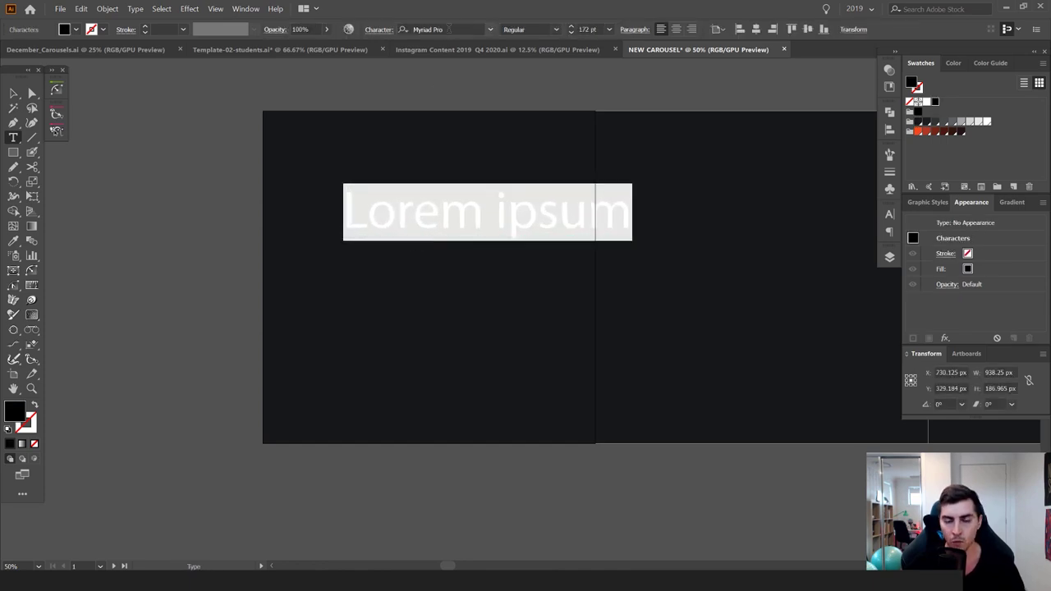
Change the font of the Lorem ipsum text to Bw Stretch Heavy
left_click(448, 29)
type("B")
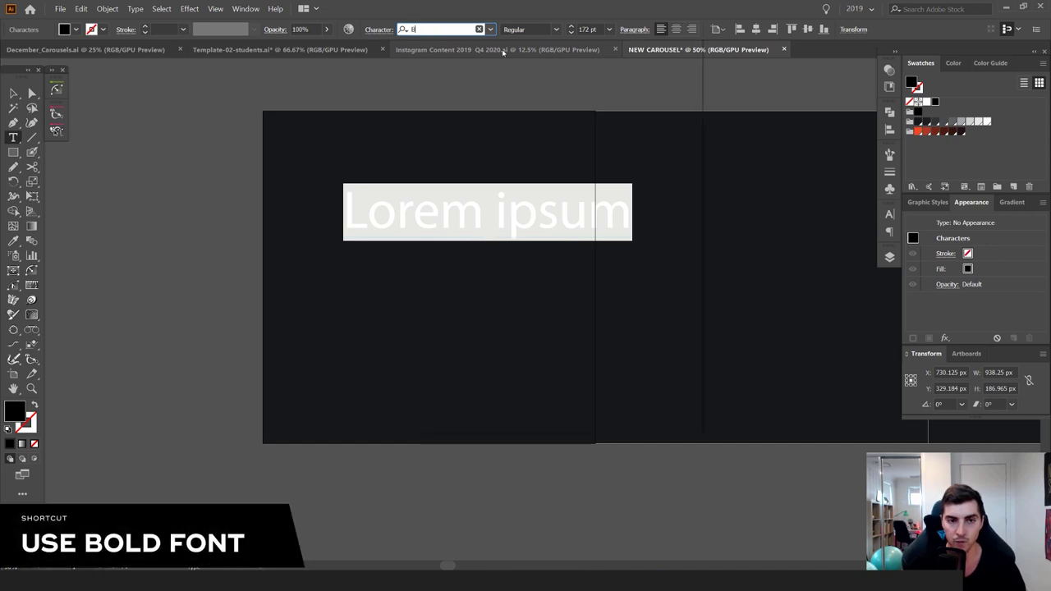
type("W STRETCH")
key("Down")
key("Down")
key("Down")
key("Down")
key("Down")
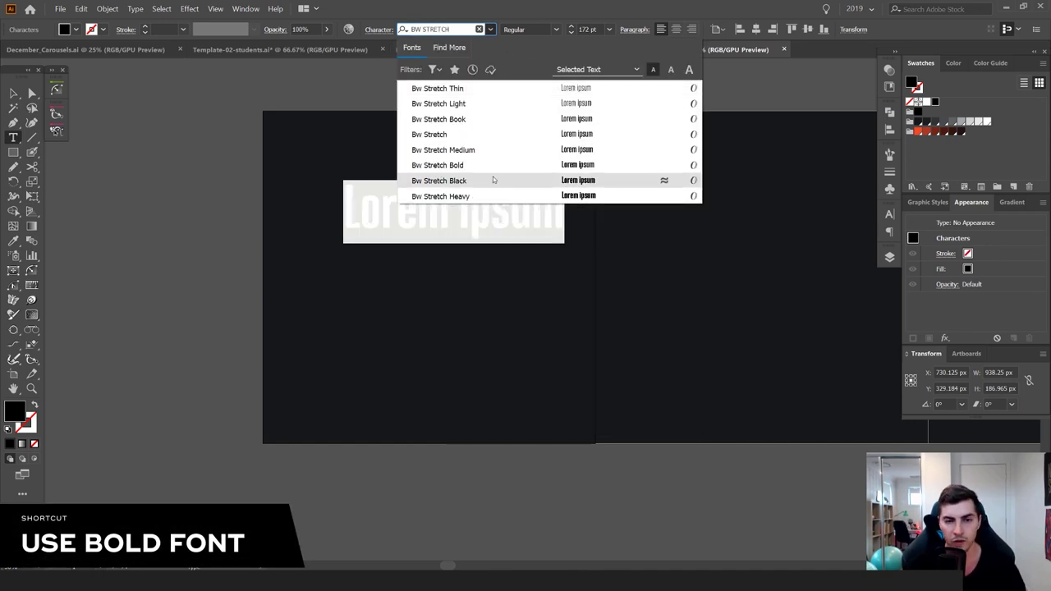
left_click(486, 192)
Fill all of the Lorem ipsum text with white
left_click_drag(535, 207, 680, 191)
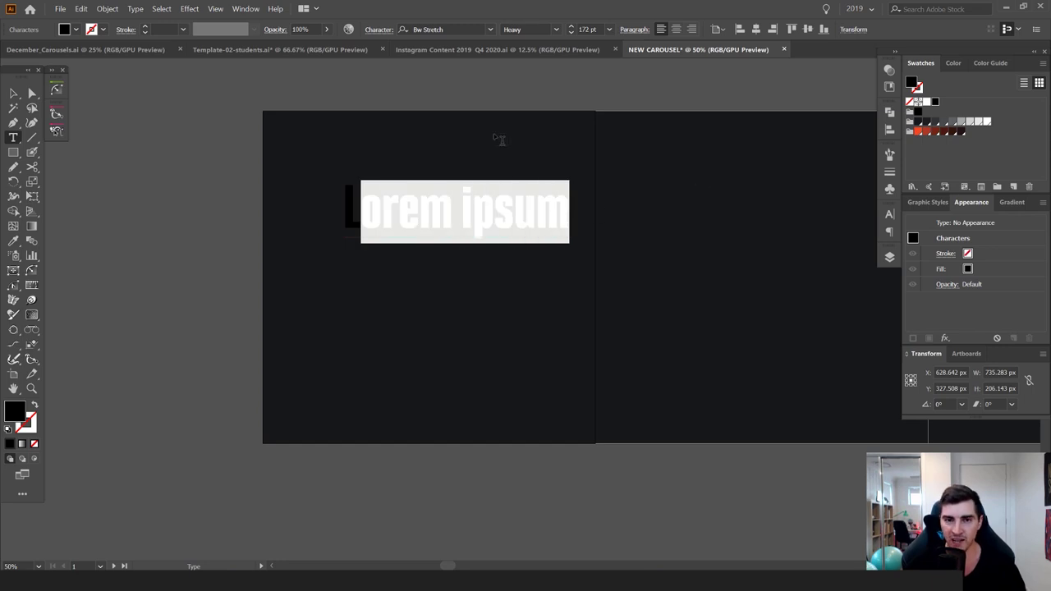
left_click(387, 196)
left_click(926, 104)
left_click(419, 213)
key("ctrl+a")
left_click(925, 103)
left_click(437, 217)
double_click(438, 216)
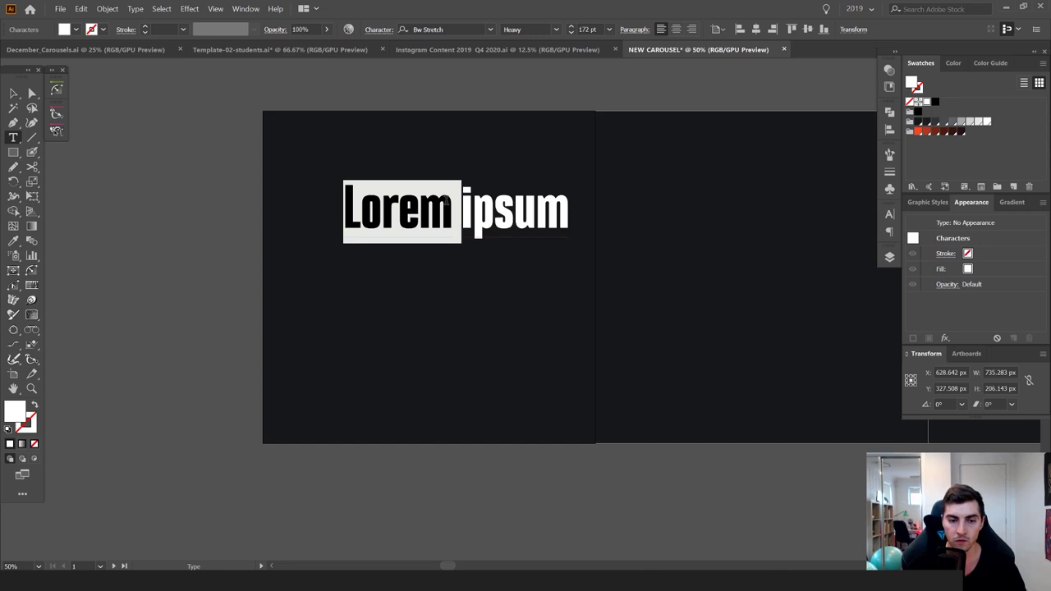
Try lighter Bw Stretch weights, starting with Thin, on the Lorem ipsum text and set it back to Heavy
key("ctrl+a")
left_click(554, 30)
left_click(513, 41)
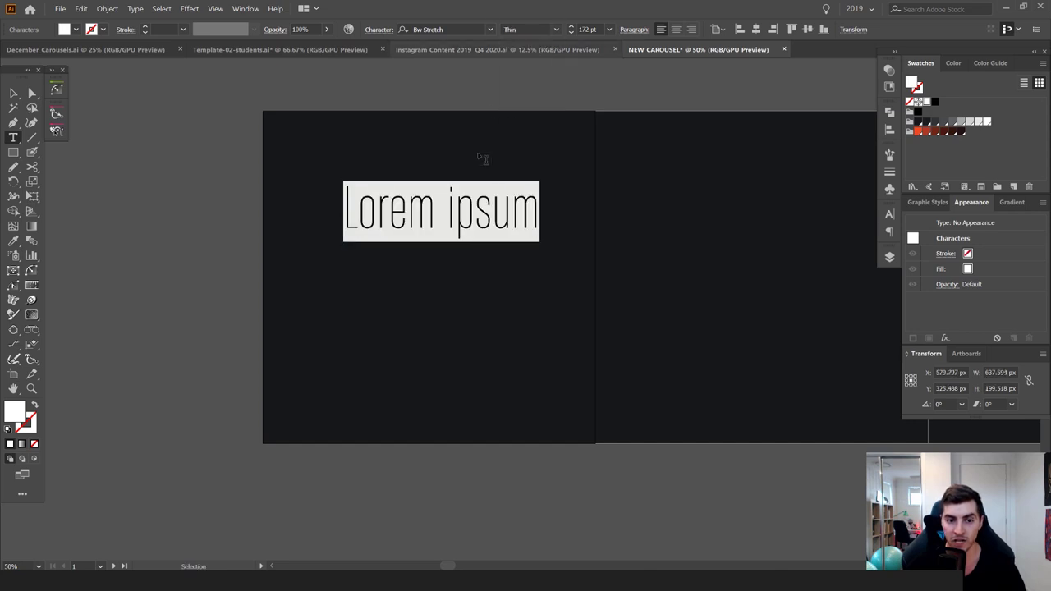
key("ctrl+equal")
left_click(466, 240)
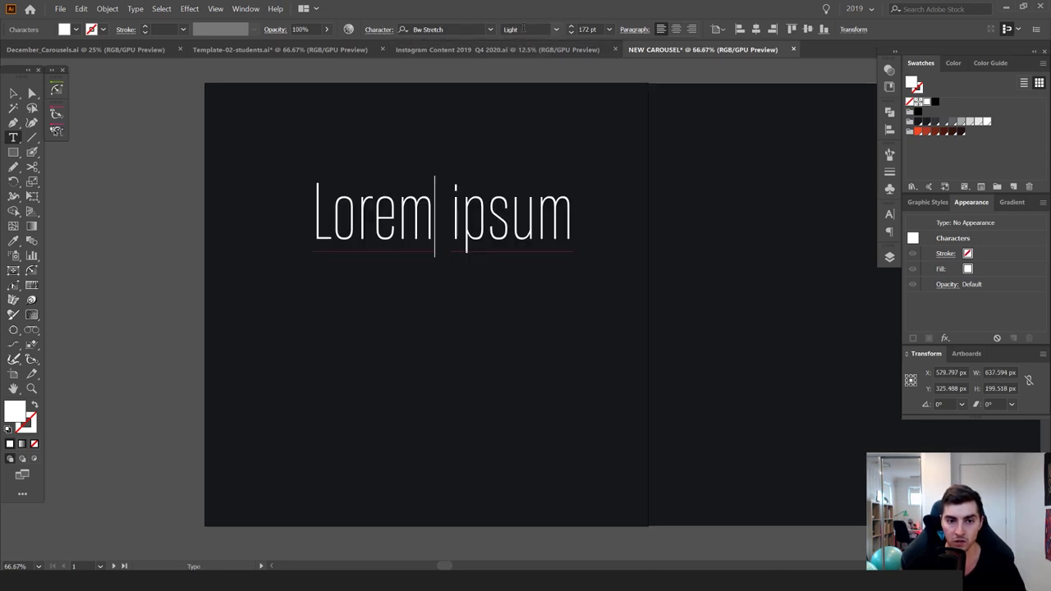
key("ctrl+a")
scroll(534, 32, "down", 2)
scroll(532, 35, "down", 3)
scroll(532, 34, "up", 3)
scroll(532, 34, "down", 3)
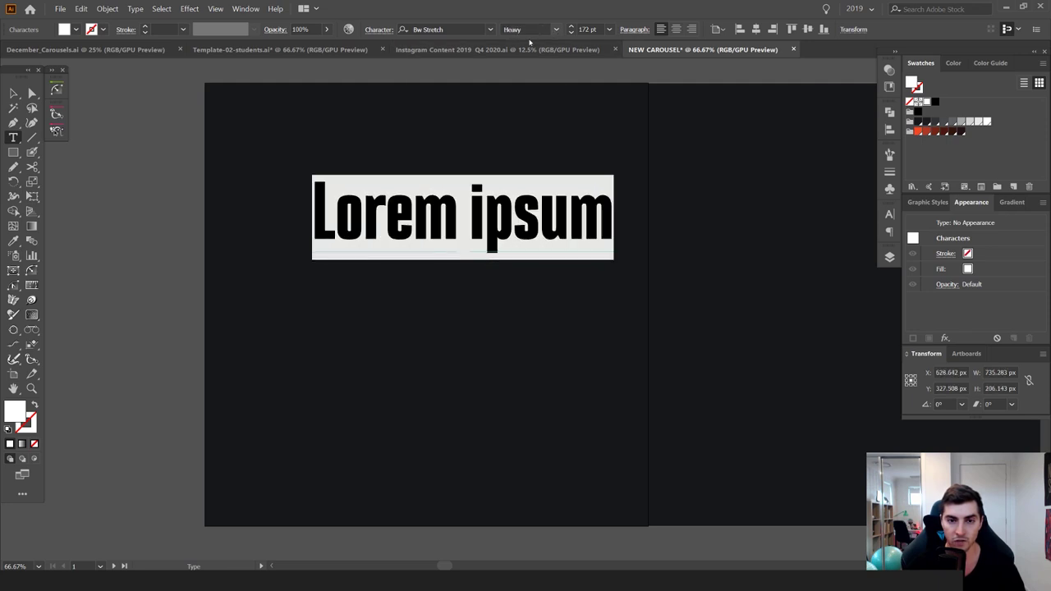
left_click(507, 219)
left_click_drag(567, 219, 424, 220)
left_click(494, 209)
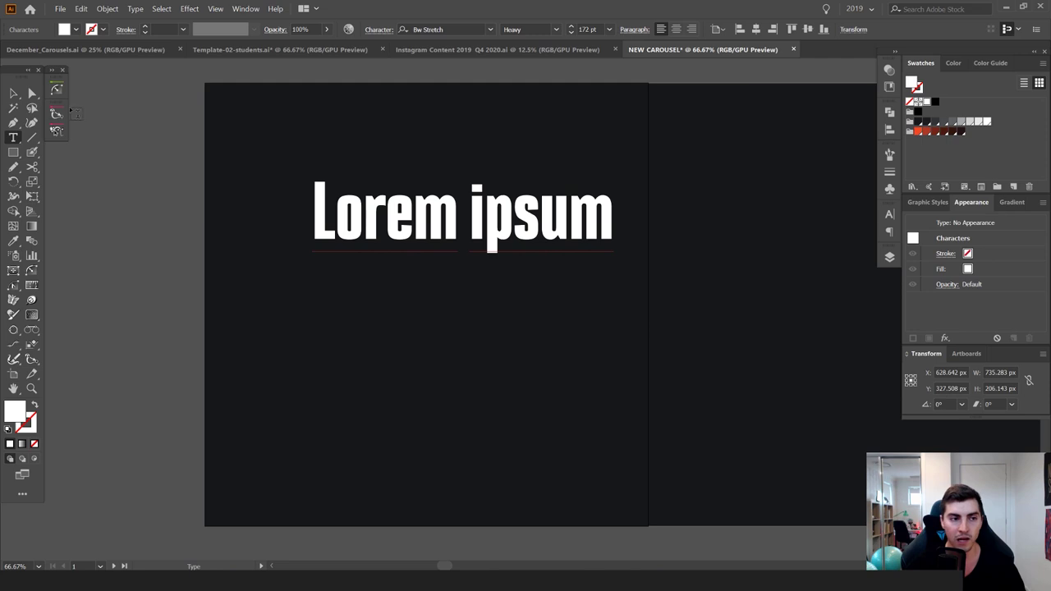
Replace the Lorem ipsum text with the word YOUTUBE
key("ctrl+a")
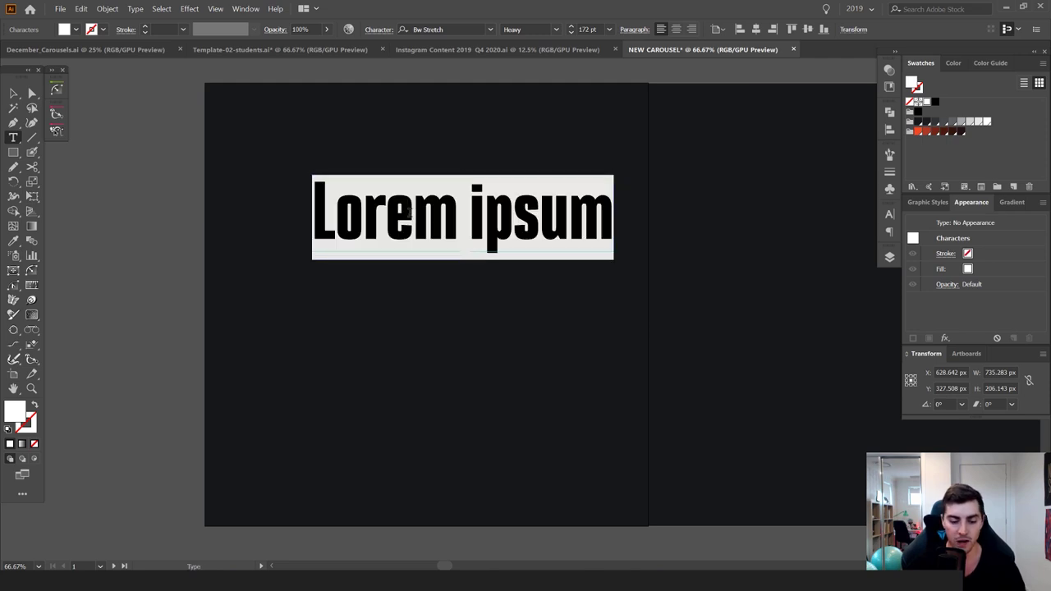
type("you")
key("BackSpace")
key("BackSpace")
type("o")
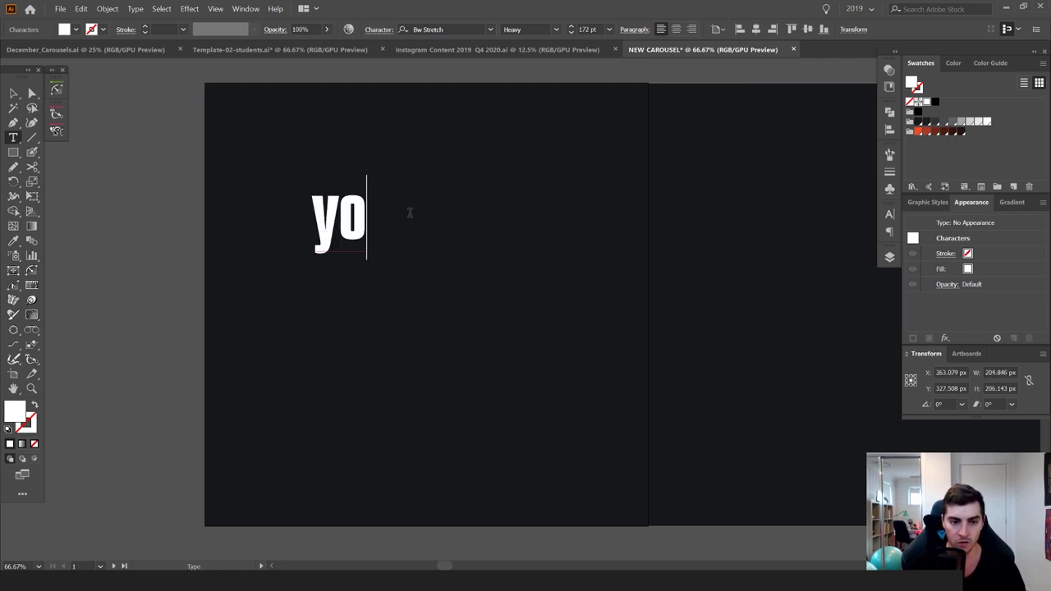
key("BackSpace")
key("BackSpace")
type("YOUTUBE")
key("Escape")
Scale YOUTUBE up to about 332 pt and position it within the upper half of the first artboard
left_click_drag(504, 218, 853, 138)
scroll(733, 178, "down", 1)
left_click_drag(659, 202, 578, 302)
left_click_drag(692, 311, 710, 223)
left_click_drag(772, 252, 647, 253)
left_click_drag(524, 250, 446, 209)
Duplicate the YOUTUBE line below the original and set the copy in Adelle PE Bold
left_click_drag(456, 187, 457, 324)
left_click(469, 29)
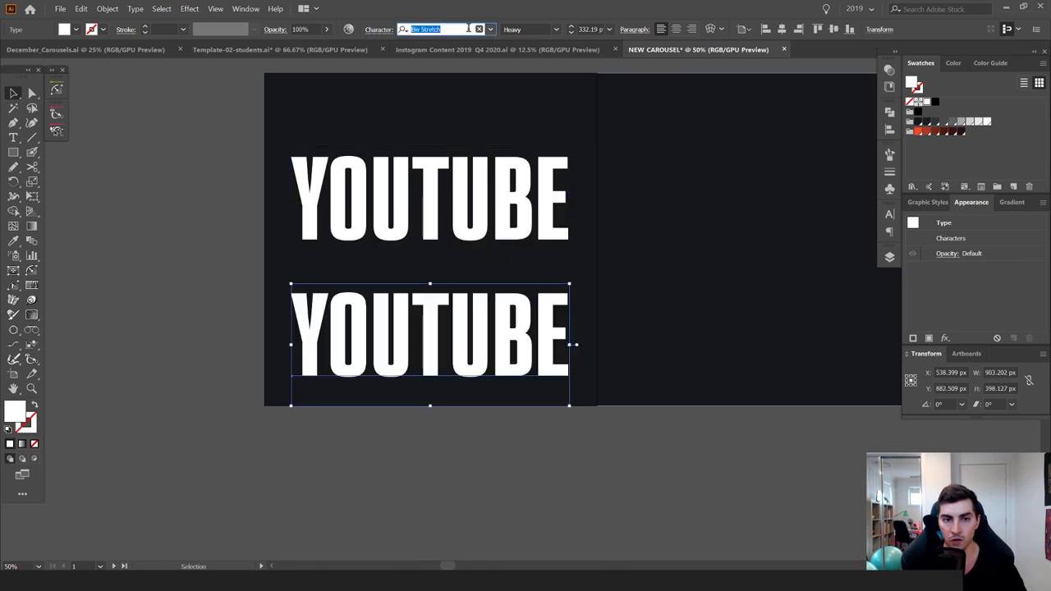
left_click(490, 29)
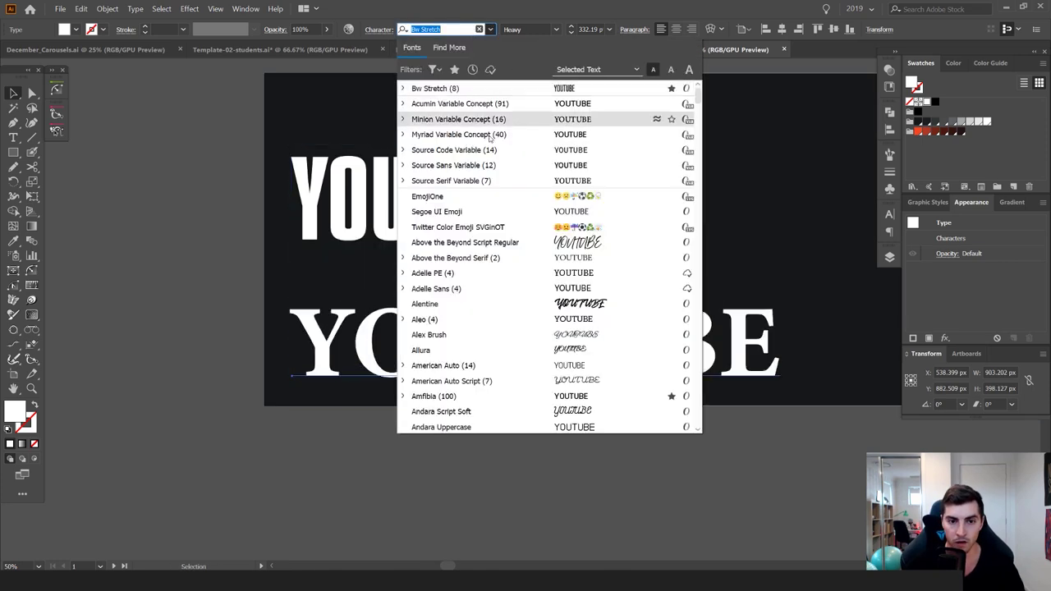
left_click(444, 273)
left_click_drag(602, 444, 559, 402)
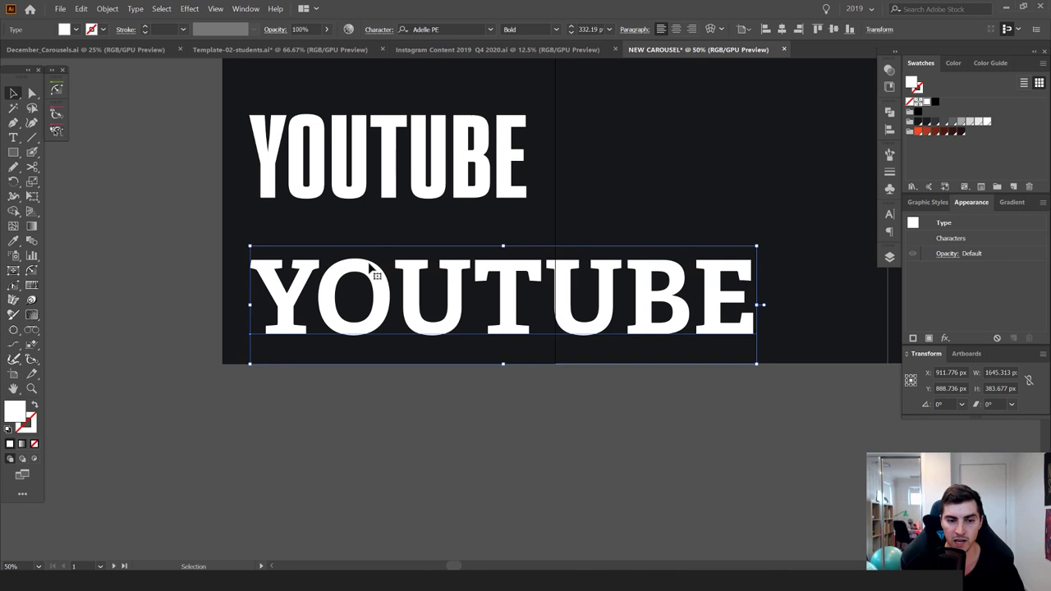
Tighten the spacing of the YOUTUBE lines, add a third copy beneath them and set it in Ridley Grotesk Bold
left_click_drag(569, 280, 556, 252)
left_click_drag(551, 252, 569, 311)
left_click_drag(430, 204, 430, 149)
left_click_drag(423, 317, 457, 356)
left_click(460, 29)
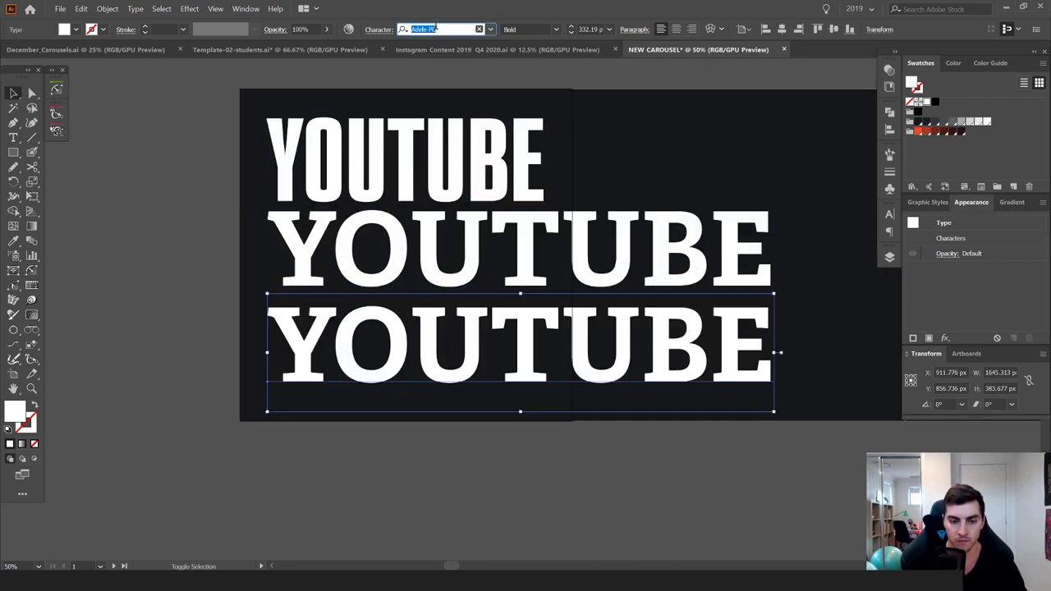
type("RIDLEY")
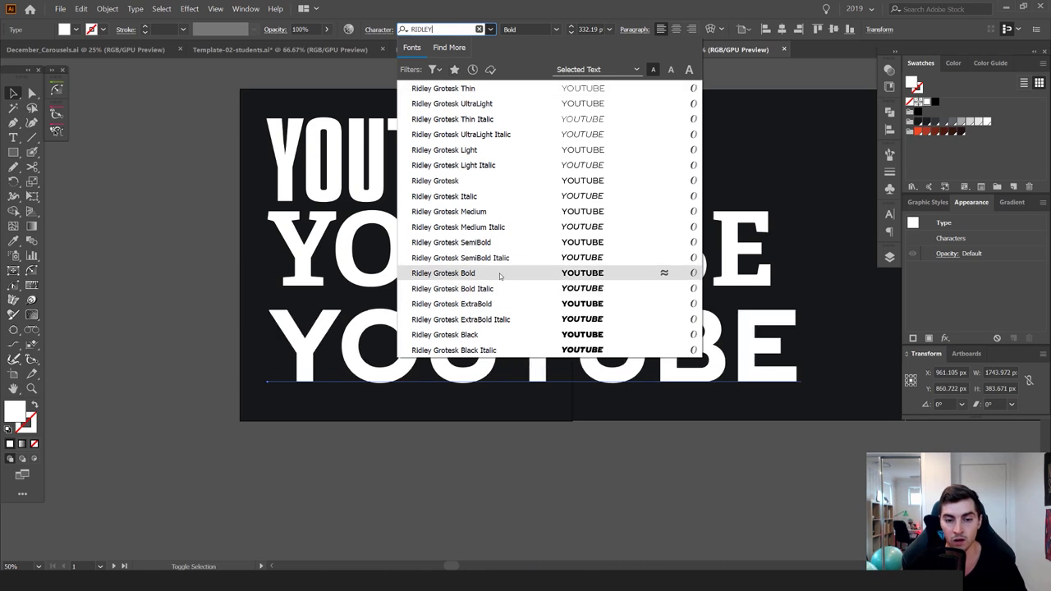
left_click(500, 273)
Nudge the Bw Stretch line up slightly and select the two YOUTUBE copies in other fonts below it
left_click(522, 439)
scroll(521, 435, "down", 1)
left_click(581, 397)
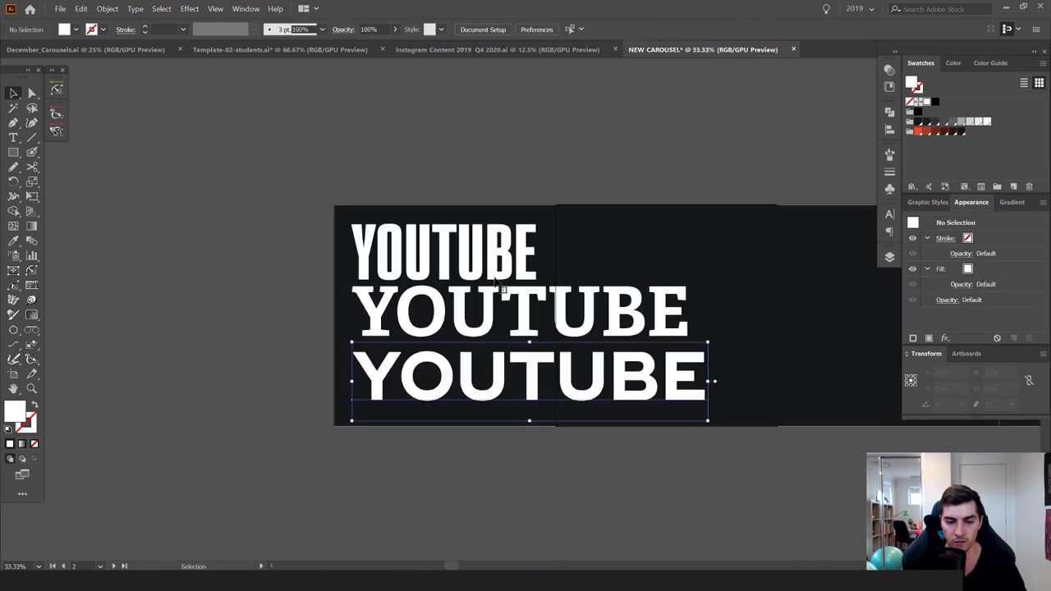
left_click(500, 288)
left_click(488, 261)
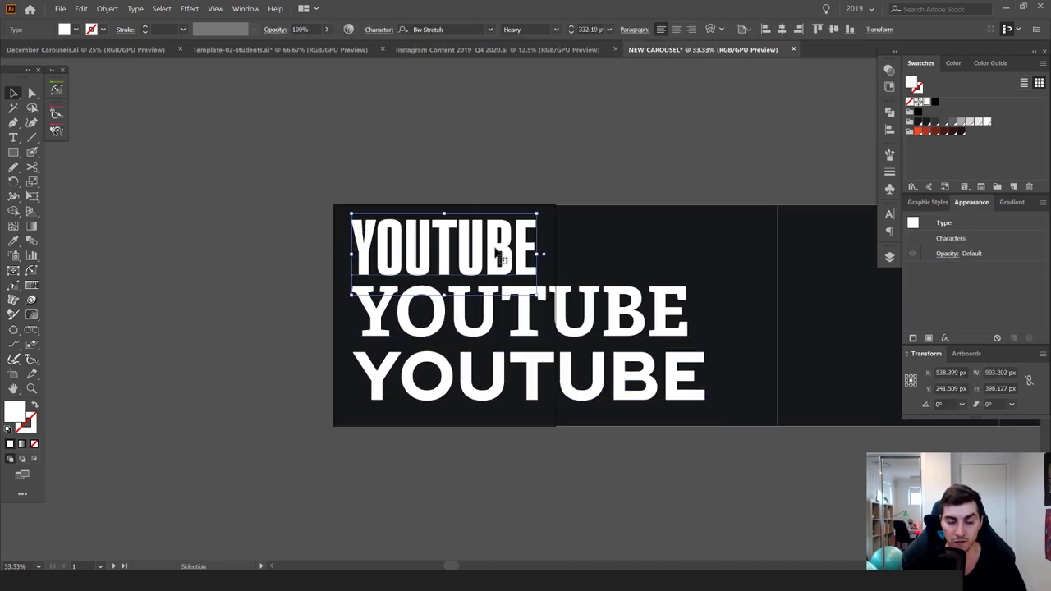
left_click(485, 329)
left_click(476, 375, "shift")
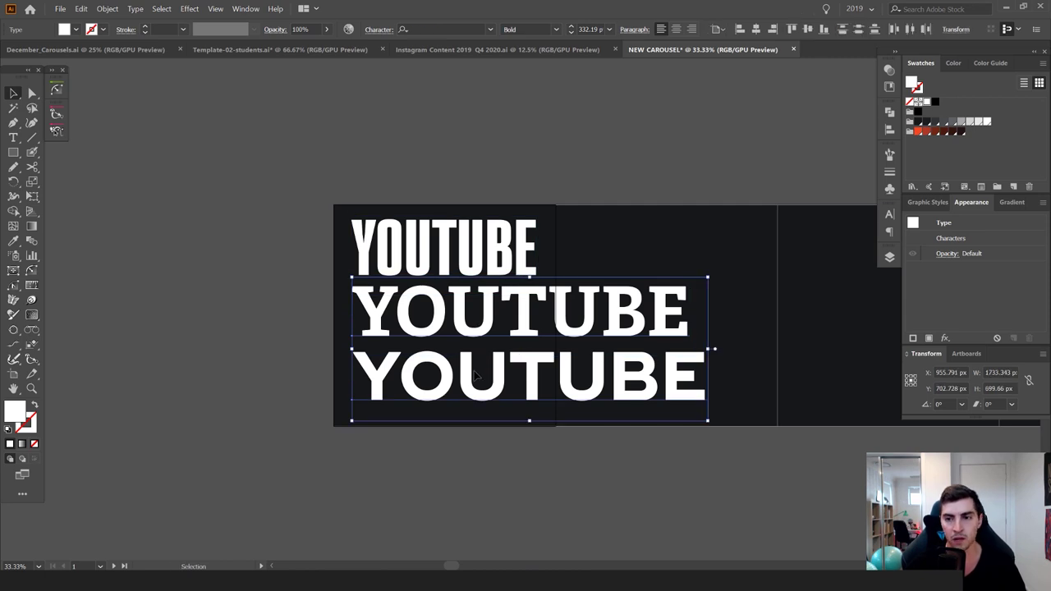
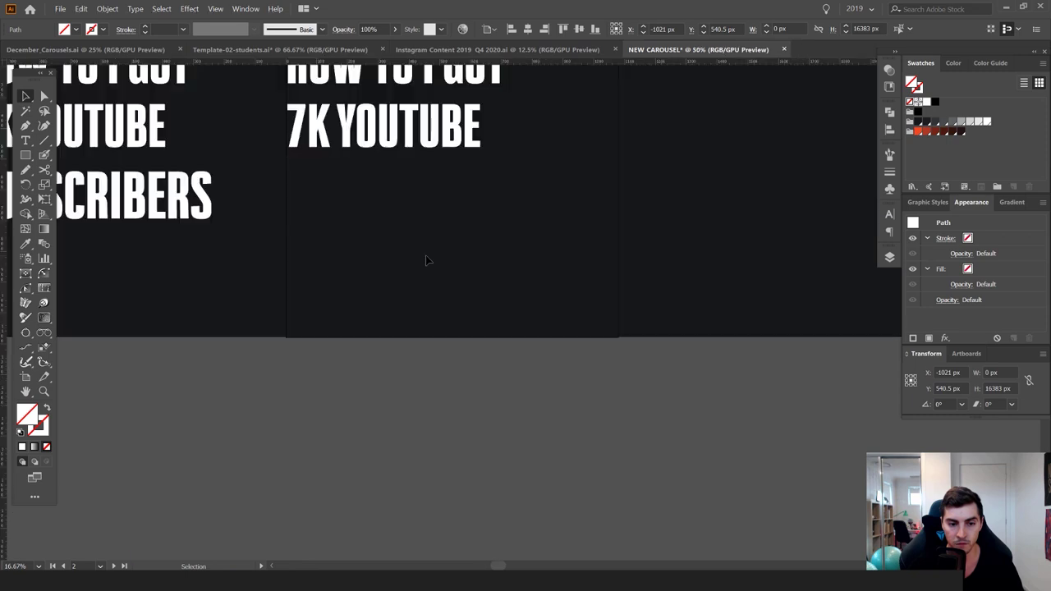
Paste a copy of the vertical left-margin guide at the matching position on the second artboard
left_click_drag(344, 289, 483, 279)
scroll(443, 293, "down", 2)
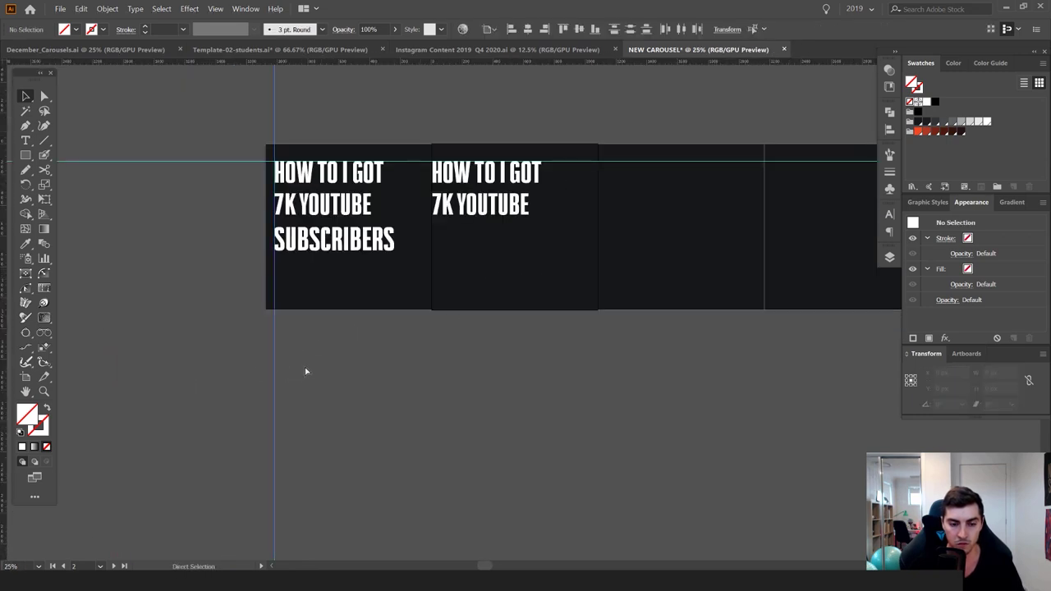
scroll(535, 277, "up", 2)
left_click(519, 267)
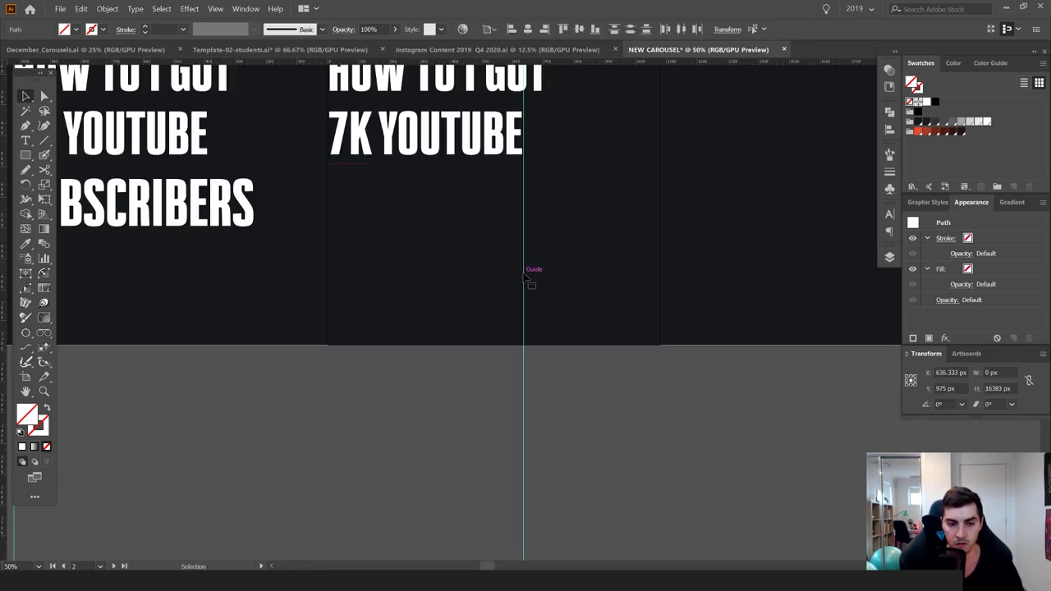
scroll(509, 312, "up", 2)
scroll(509, 312, "left", 2)
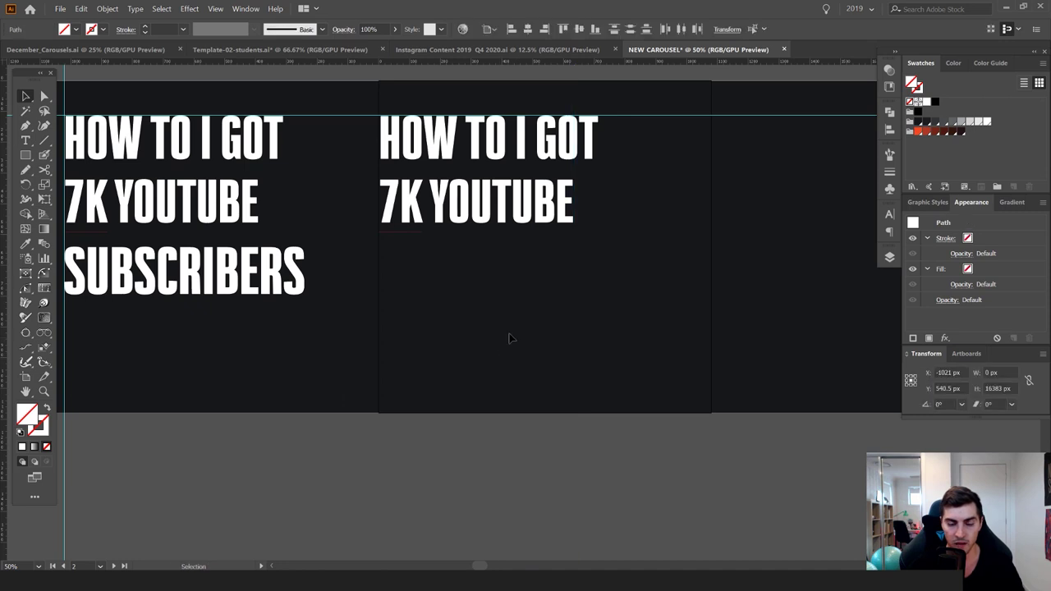
scroll(481, 270, "right", 5)
scroll(480, 271, "up", 1)
scroll(493, 273, "down", 3)
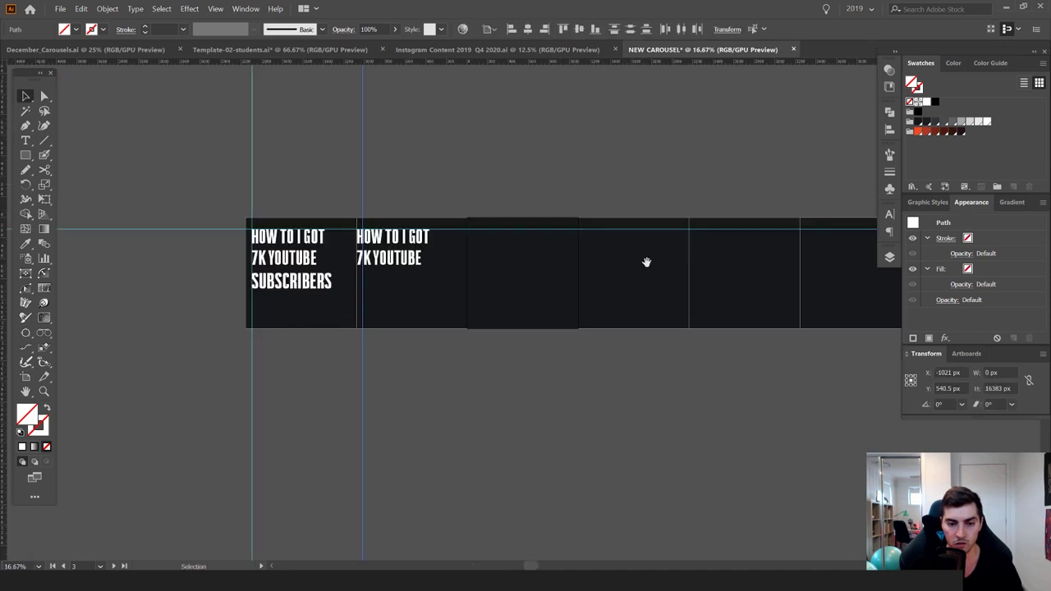
Paste the vertical left-margin guide at the same position on all artboards
scroll(287, 309, "up", 3)
scroll(462, 284, "down", 1)
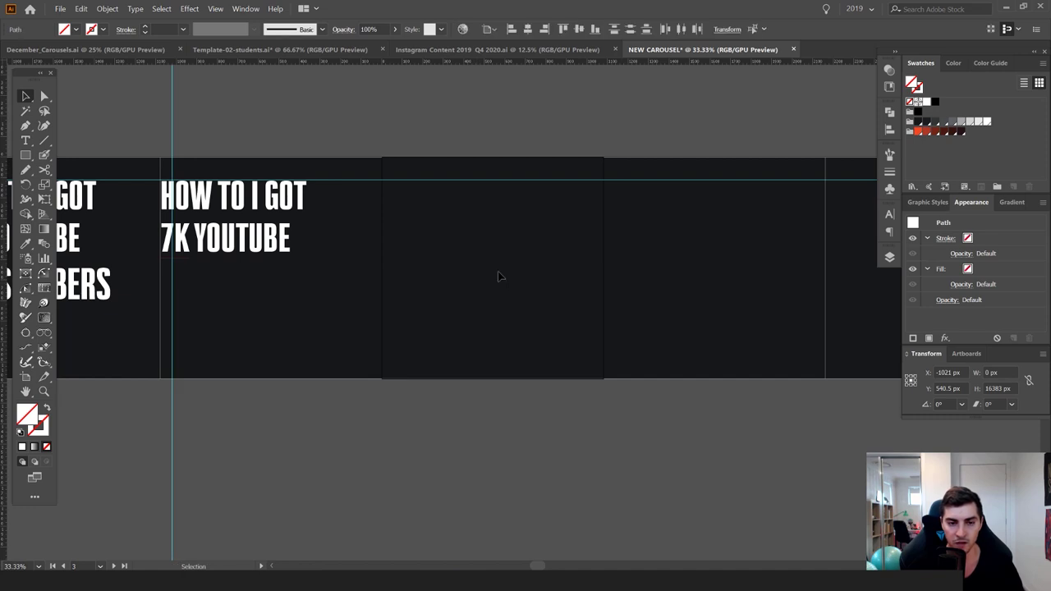
left_click(491, 222)
scroll(487, 223, "right", 2)
scroll(487, 222, "up", 1)
scroll(418, 247, "up", 1)
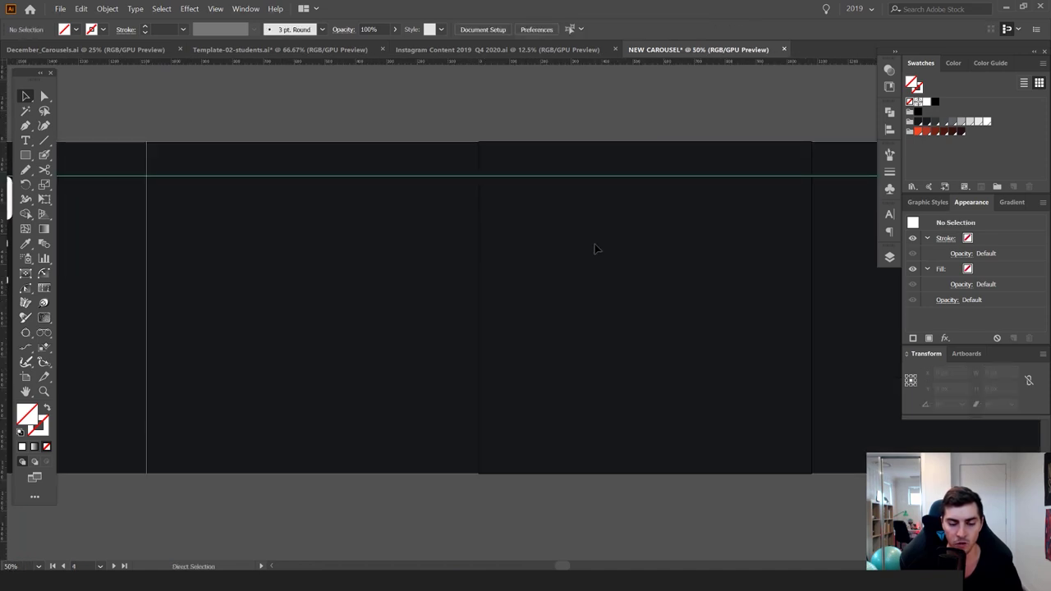
key("ctrl+alt+shift+v")
left_click_drag(772, 259, 387, 272)
scroll(410, 303, "down", 5)
Delete the duplicate HOW TO I GOT 7K YOUTUBE text from the second artboard
left_click(647, 228)
scroll(238, 295, "up", 3)
left_click_drag(233, 307, 394, 275)
scroll(390, 280, "up", 2)
key("Delete")
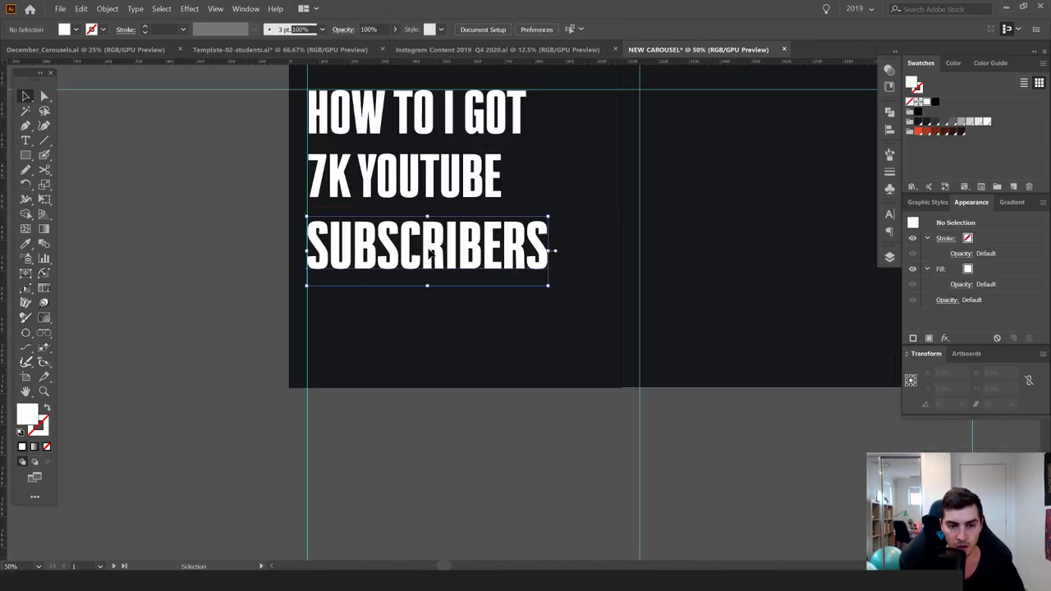
Move SUBSCRIBERS straight down the first artboard to free space beneath the 7K YOUTUBE line
scroll(427, 287, "up", 3)
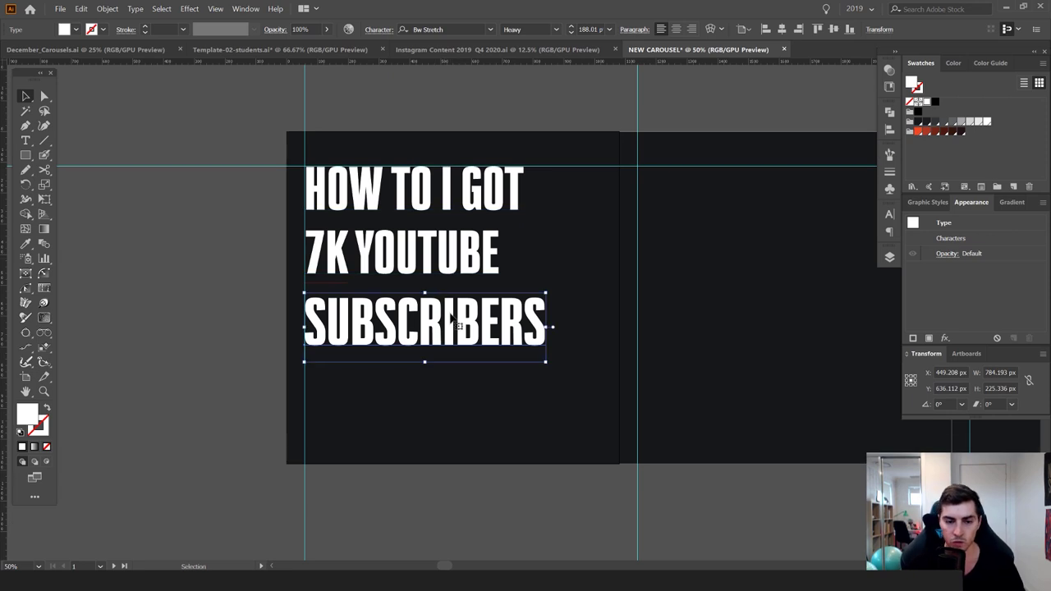
left_click(476, 224)
left_click_drag(462, 315, 460, 399)
Set the HOW TO I GOT line to the Regular weight of Bw Stretch
left_click(441, 237)
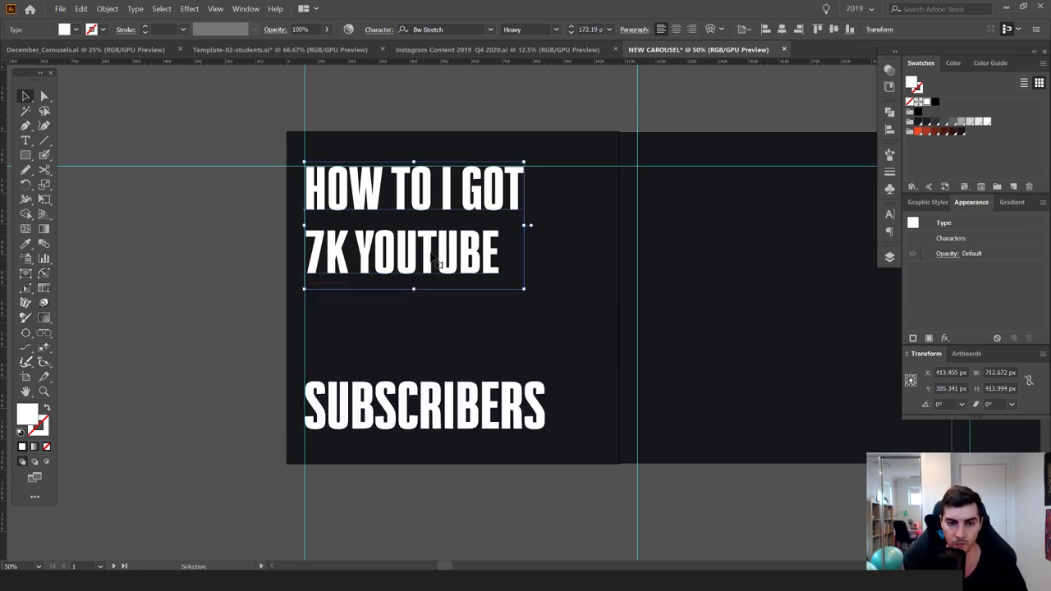
double_click(344, 195)
left_click_drag(322, 185, 558, 178)
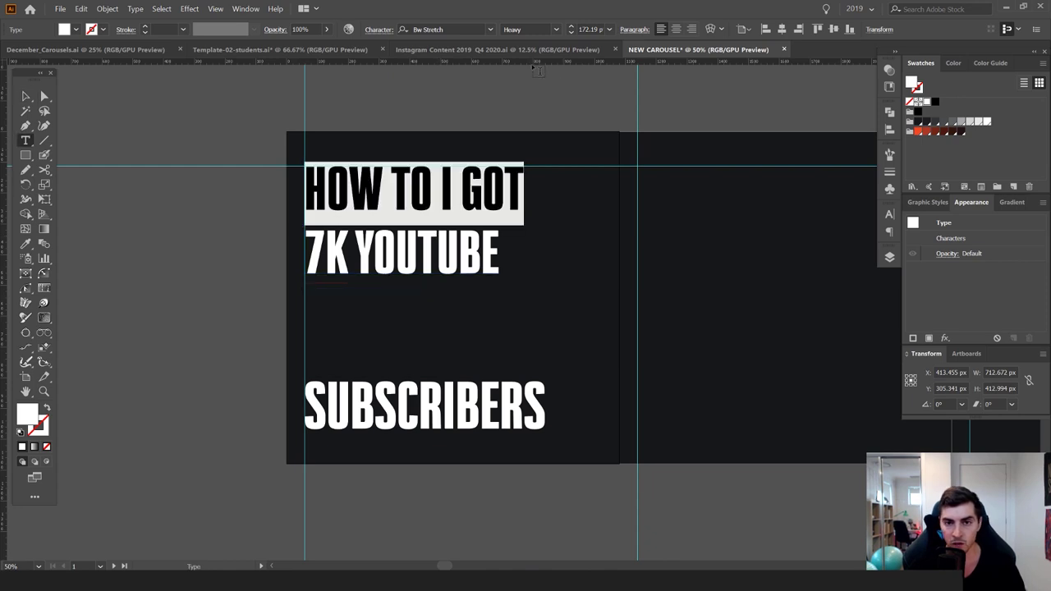
left_click(554, 30)
left_click(529, 84)
Enlarge the 7K YOUTUBE line so it nearly spans the width of the first artboard
left_click_drag(307, 259, 563, 271)
key("ctrl+shift+period")
key("ctrl+shift+period")
key("ctrl+shift+period")
key("ctrl+shift+period")
key("ctrl+shift+period")
key("ctrl+shift+period")
key("ctrl+shift+period")
key("ctrl+shift+period")
key("ctrl+shift+period")
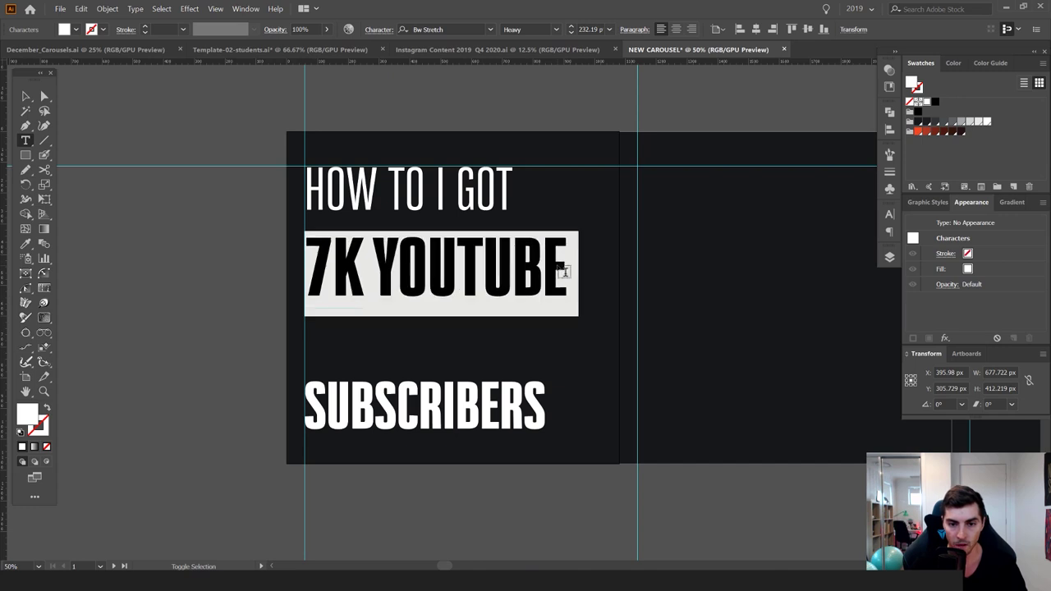
Reduce the HOW TO I GOT line to 152.19 pt and tighten the leading of both heading lines
left_click(496, 190)
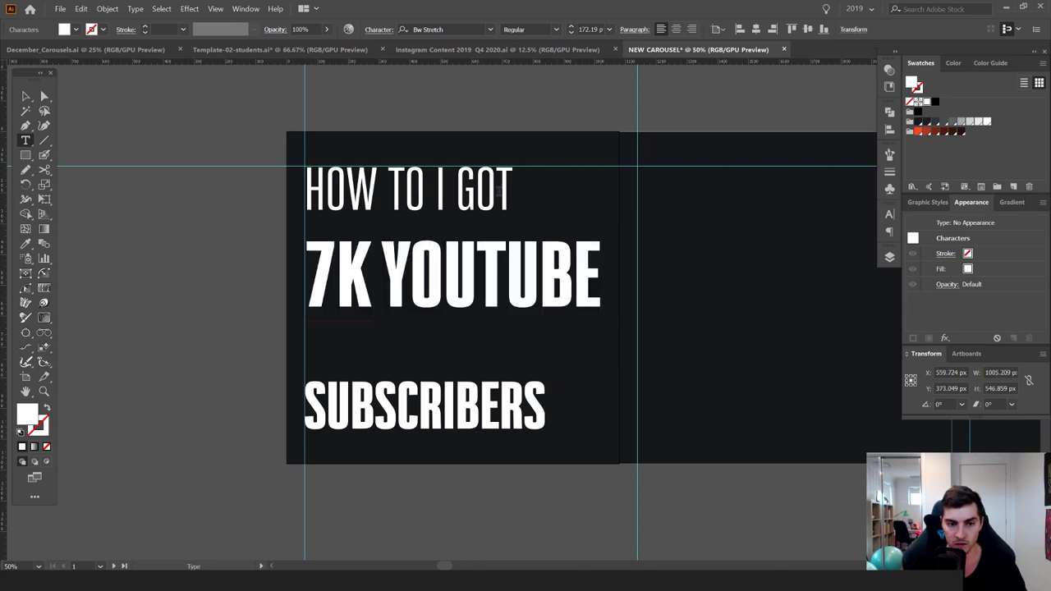
left_click_drag(499, 191, 294, 204)
key("ctrl+shift+comma")
key("ctrl+shift+comma")
key("ctrl+a")
key("alt+Up")
key("alt+Up")
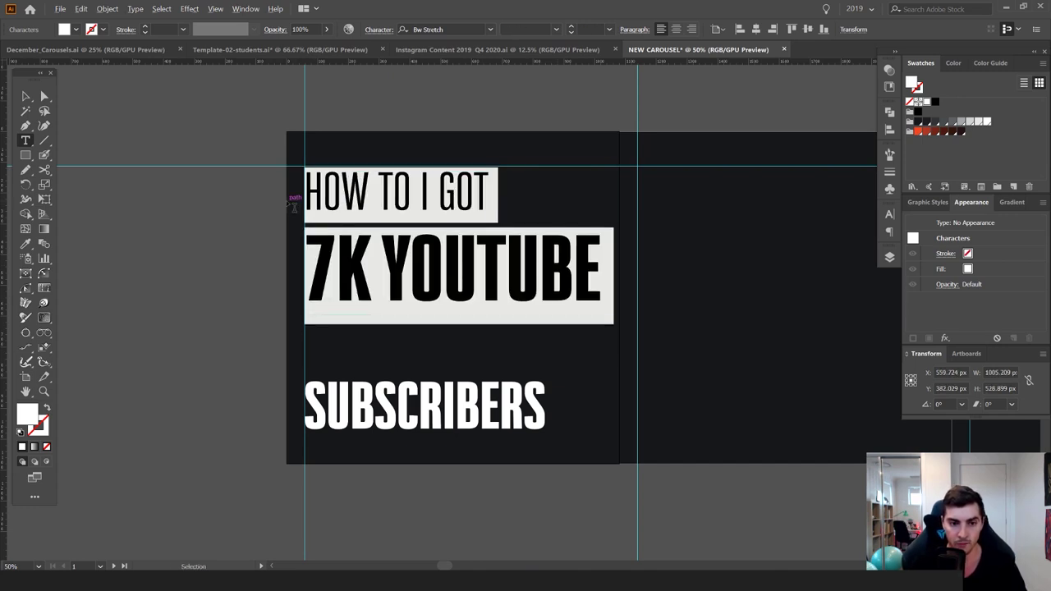
left_click_drag(371, 202, 438, 202)
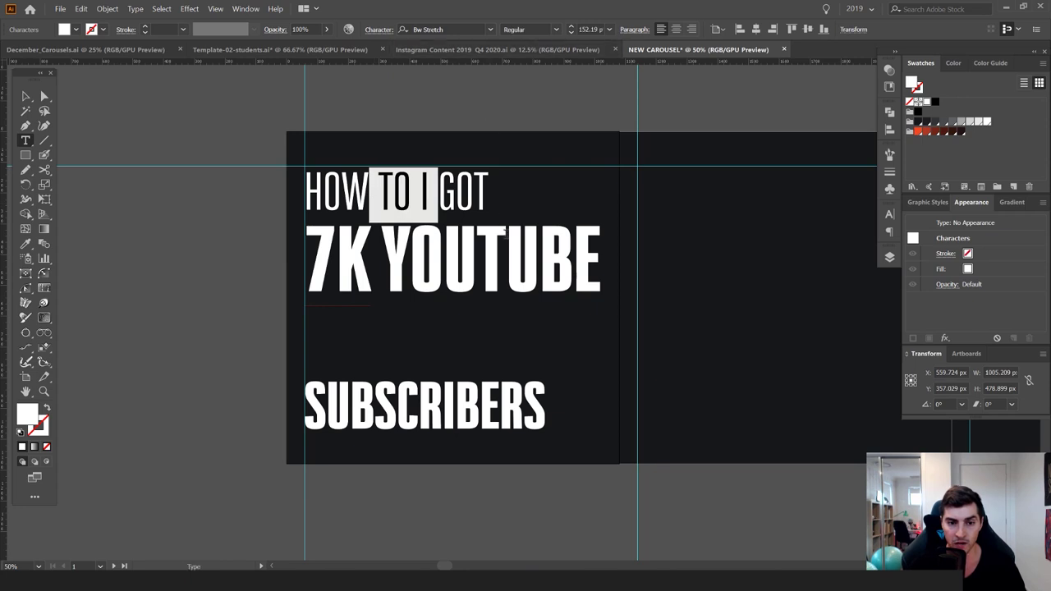
left_click_drag(539, 264, 379, 266)
key("Escape")
Scale SUBSCRIBERS to about 229 pt to match the 7K YOUTUBE width, move it just below that line and fill it orange-red
left_click(402, 395)
left_click_drag(545, 410, 600, 403)
left_click_drag(486, 404, 482, 347)
left_click(919, 131)
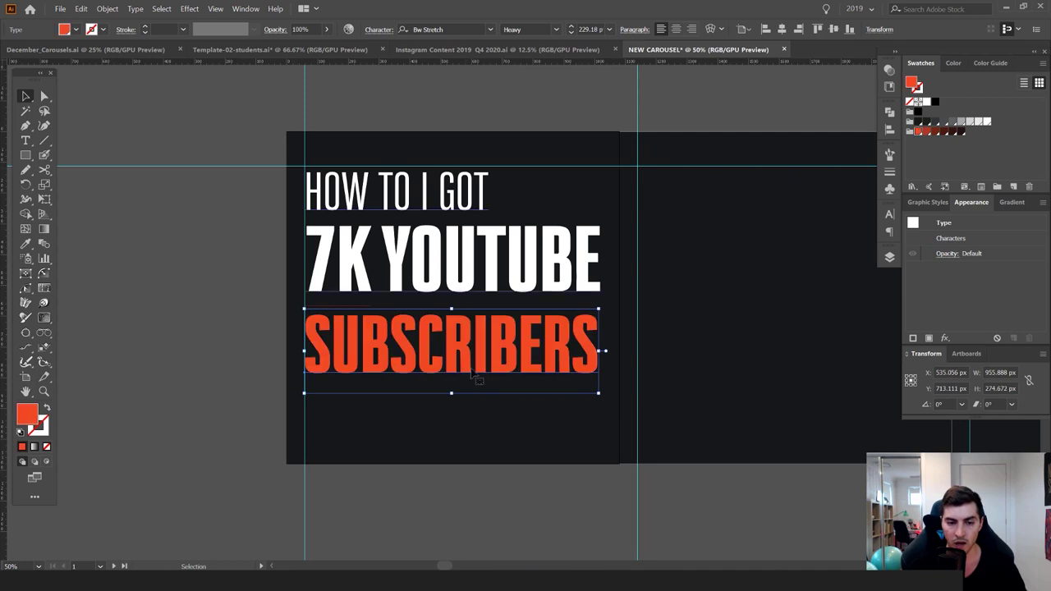
Fill the 7K text in the heading with the orange-red swatch
double_click(357, 264)
double_click(354, 262)
left_click(918, 133)
left_click(26, 96)
left_click(285, 224)
scroll(411, 264, "down", 1)
Recolour the 7K text yellow using the Tetrad colour harmony based on the orange-red
left_click(380, 267)
double_click(334, 259)
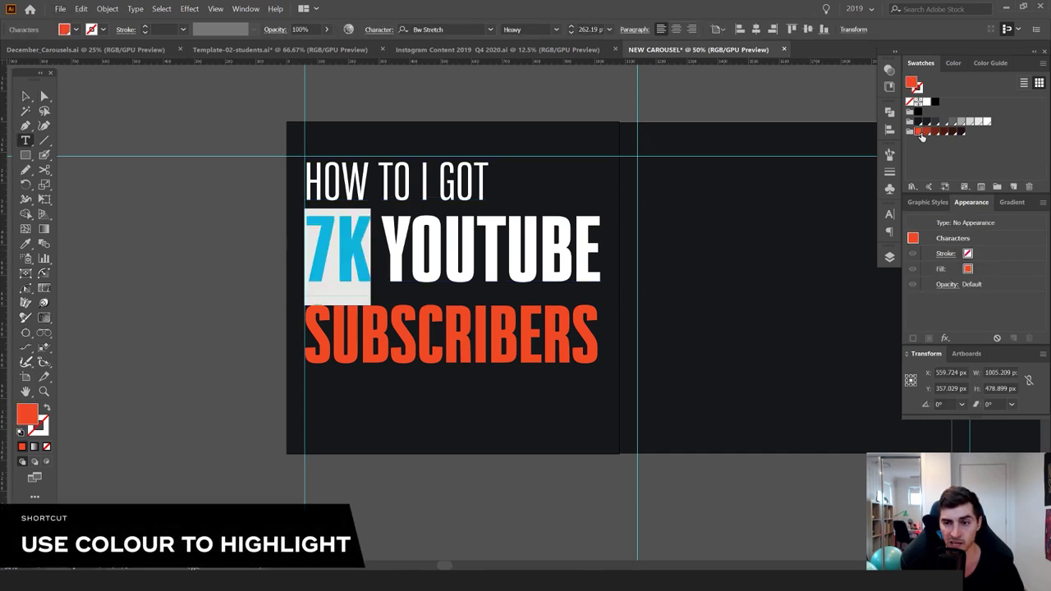
left_click(956, 65)
left_click(990, 64)
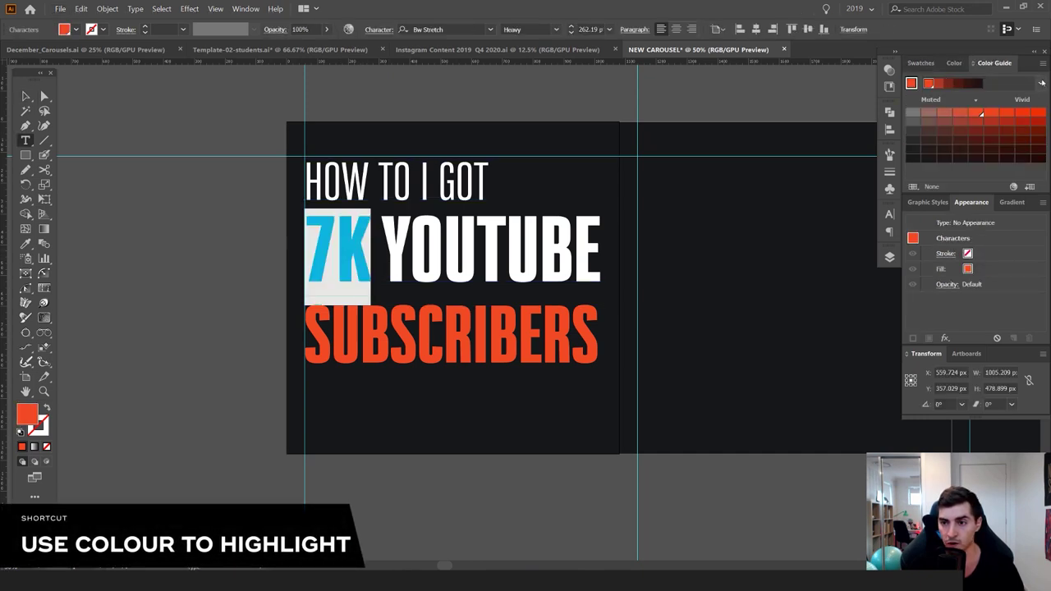
left_click(1040, 83)
scroll(951, 244, "down", 5)
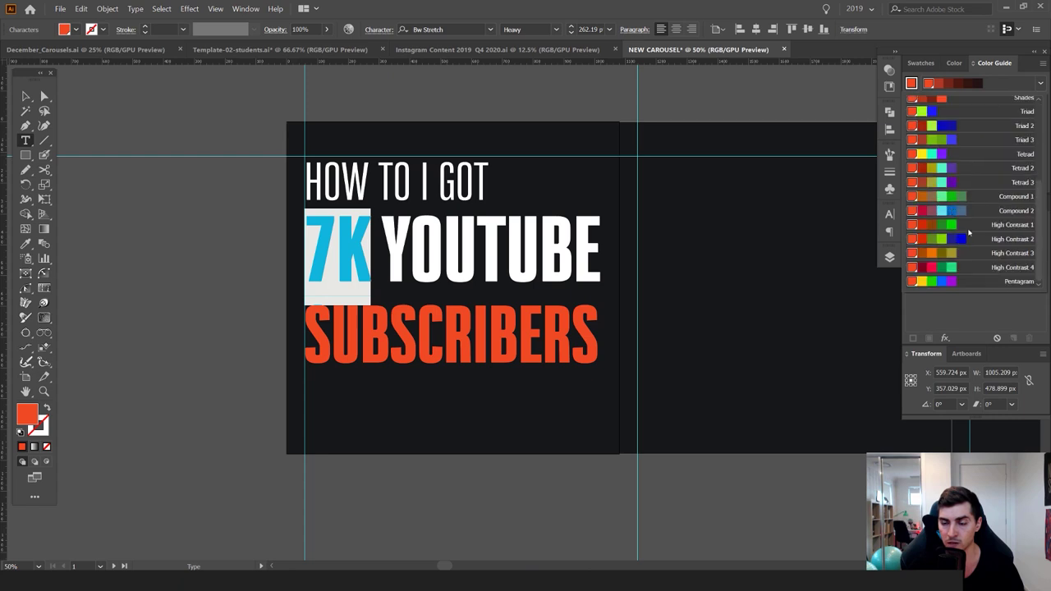
left_click(923, 153)
left_click(975, 121)
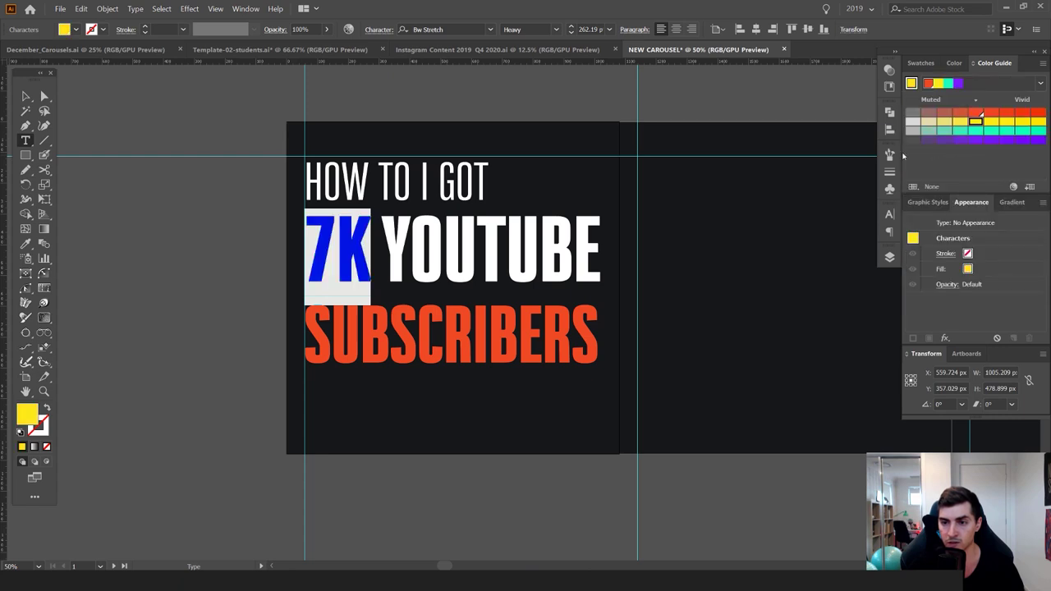
key("ctrl+minus")
key("ctrl+minus")
left_click(921, 64)
left_click(619, 129)
left_click_drag(503, 156, 462, 170)
left_click(25, 96)
key("Delete")
left_click(414, 215)
scroll(387, 246, "up", 3)
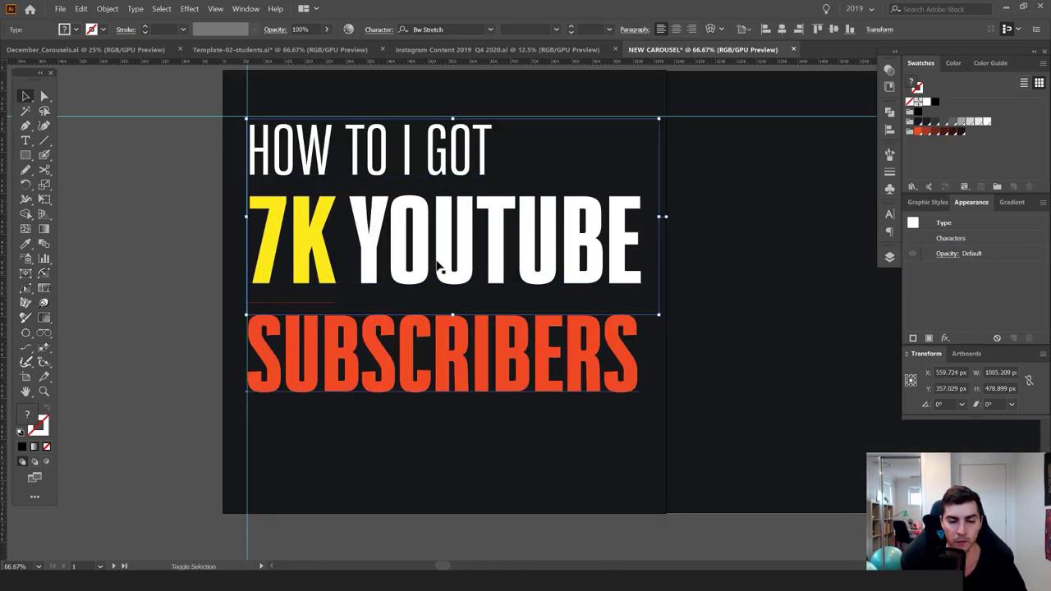
Try to move the SUBSCRIBERS line slightly down, and undo the move
key("ctrl+minus")
key("ctrl+minus")
mouse_move(422, 322)
left_mouse_down()
mouse_move(422, 365)
mouse_move(422, 333)
left_mouse_up()
key("ctrl+z")
left_click(620, 242)
left_click(509, 280)
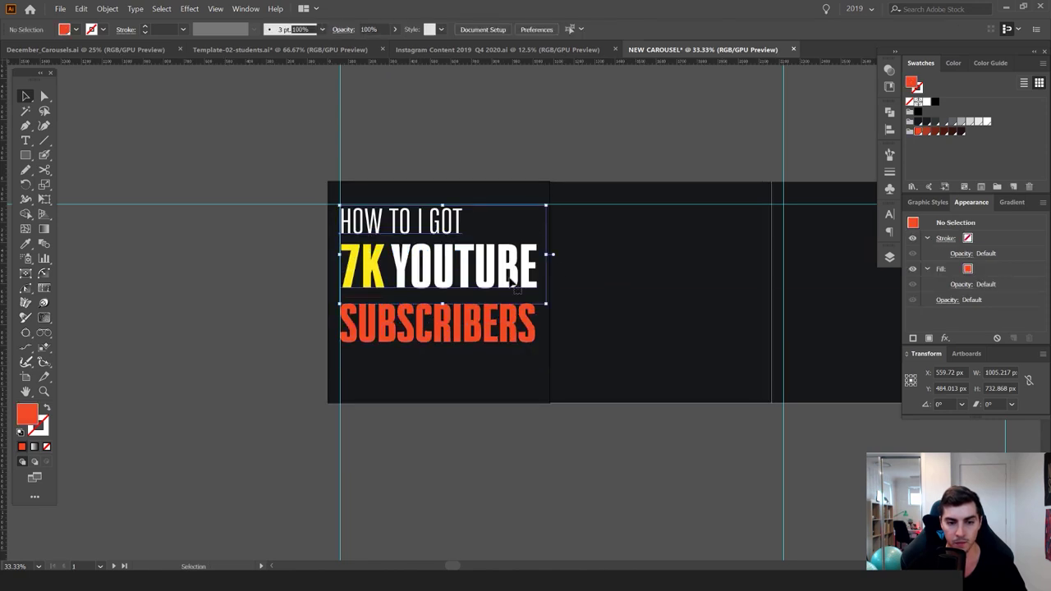
key("ctrl+plus")
Switch to the Chrome browser and bring up the Envato Elements home page
left_click(572, 471)
key("alt+Tab")
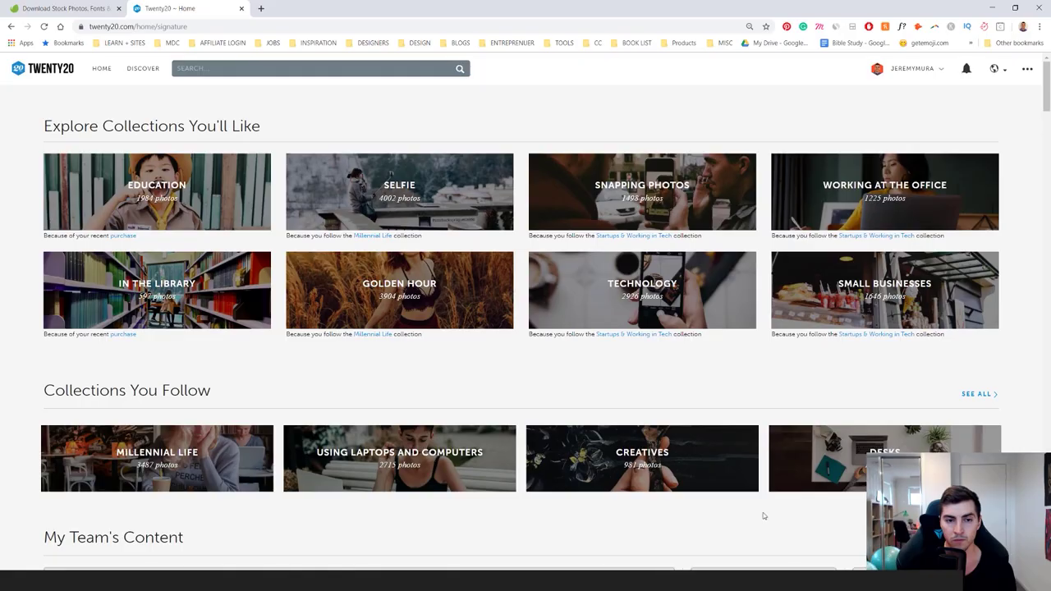
left_click(71, 6)
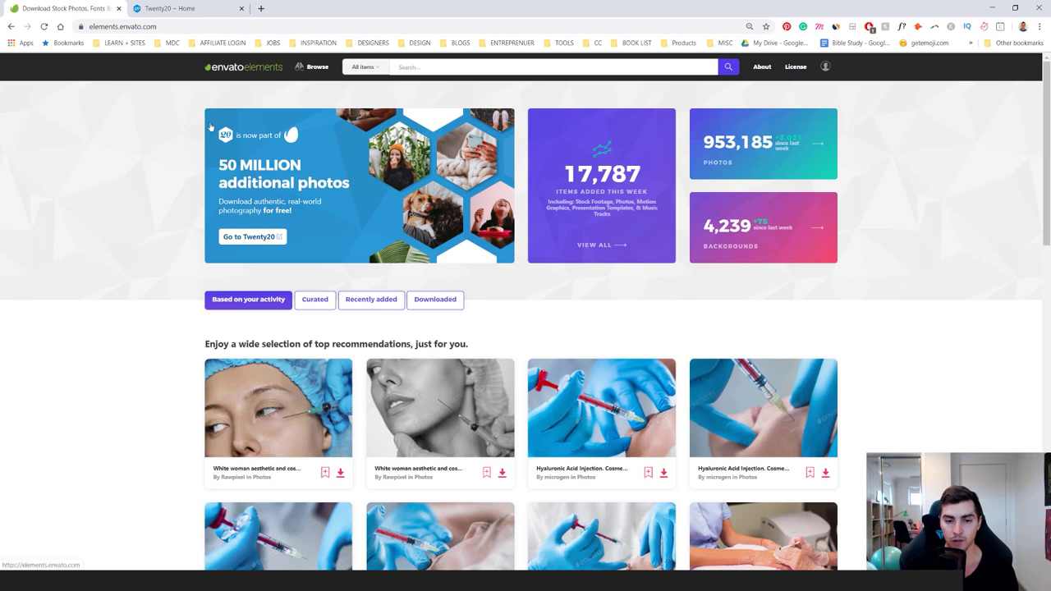
scroll(210, 125, "down", 5)
scroll(210, 126, "up", 5)
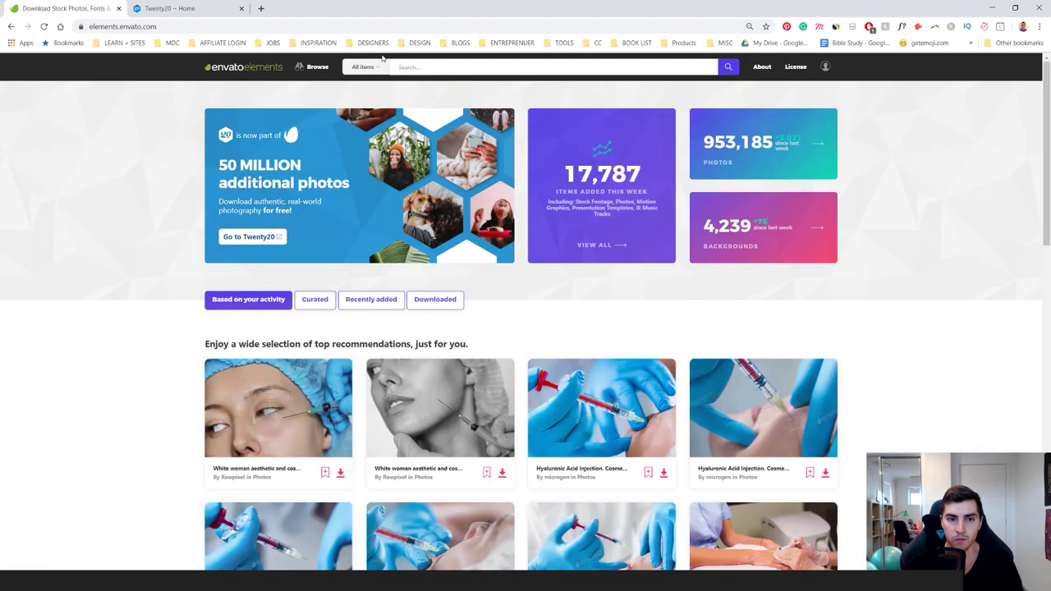
Restrict the Envato Elements search to Photos and search for "video"
left_click(364, 66)
left_click(372, 235)
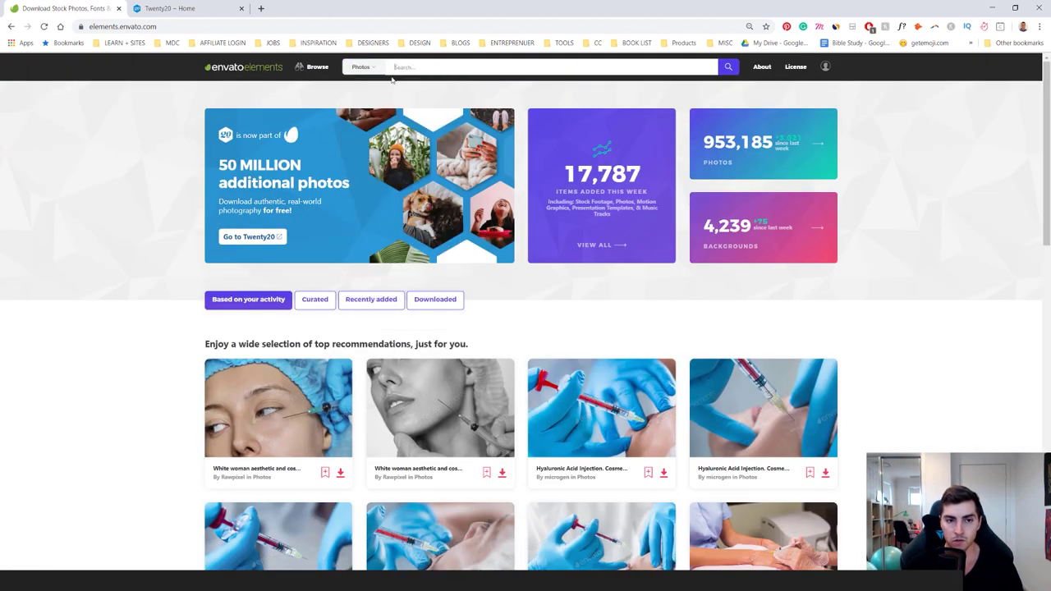
left_click(435, 68)
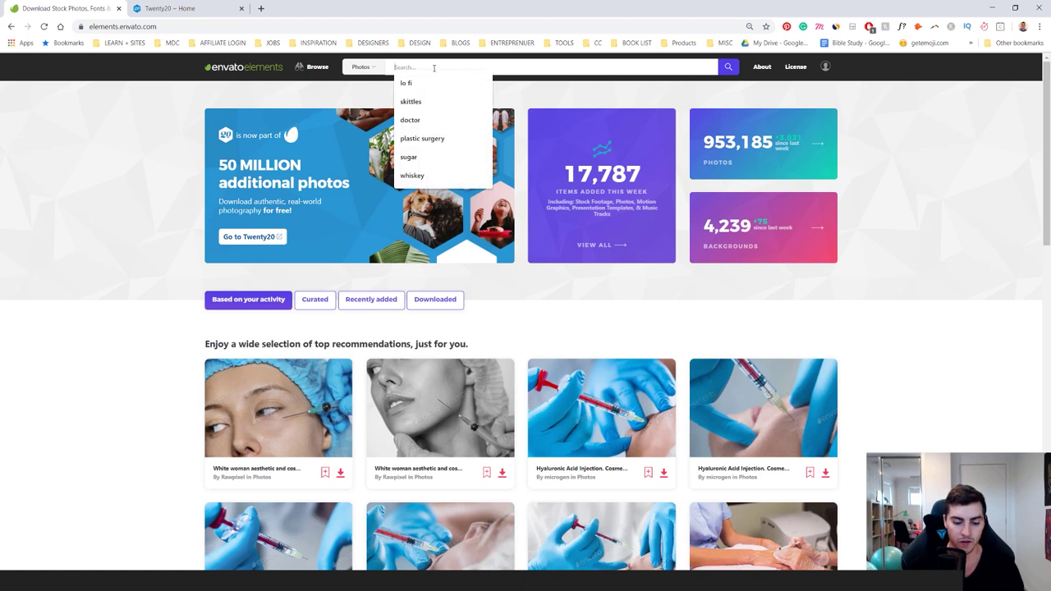
type("viDEO")
key("Return")
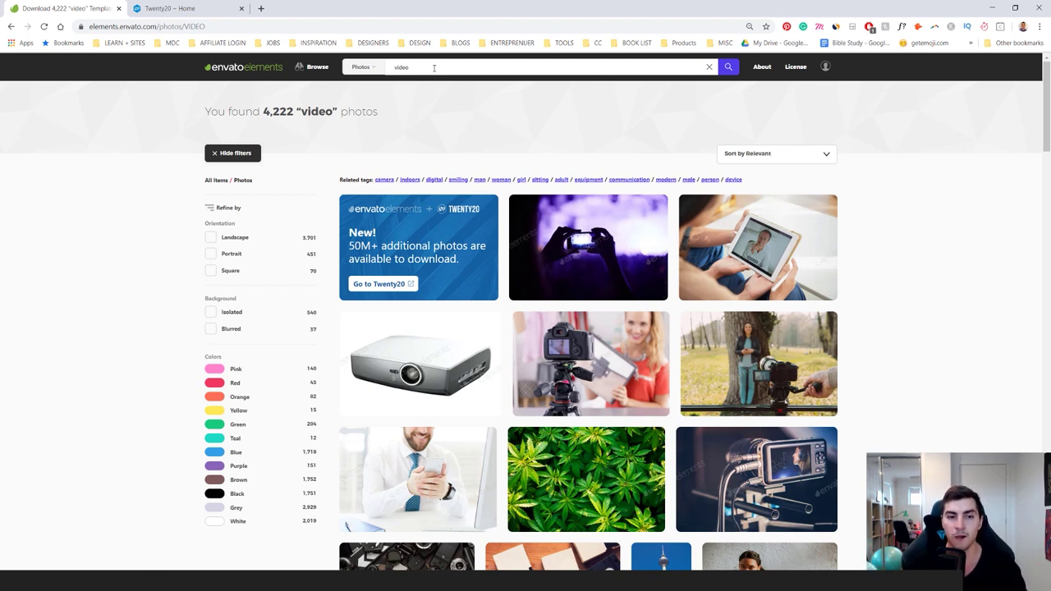
Look through the video photo results for a suitable camera image for the carousel
scroll(414, 85, "down", 2)
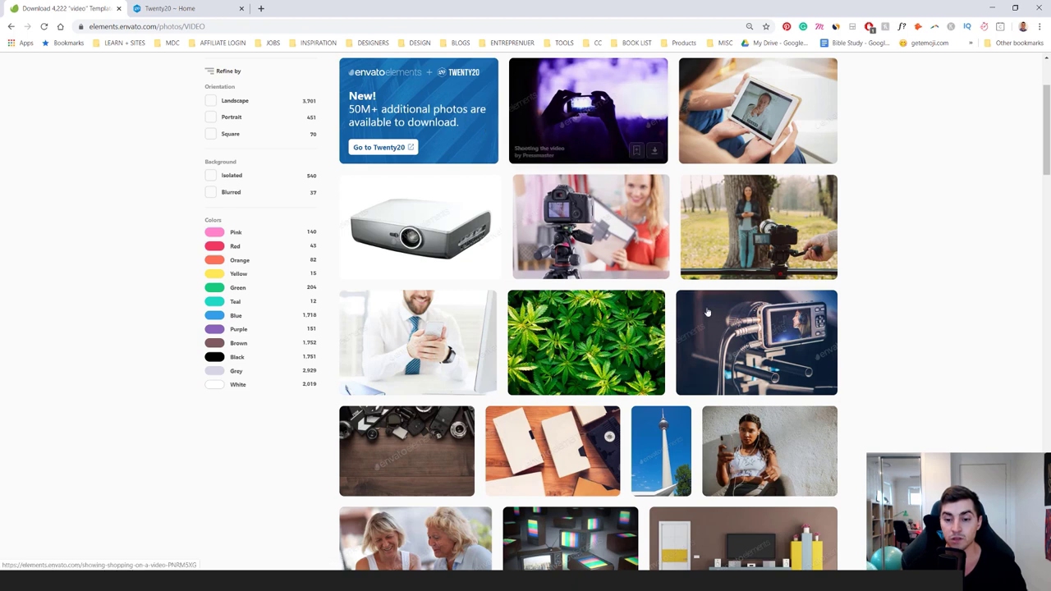
scroll(733, 361, "down", 4)
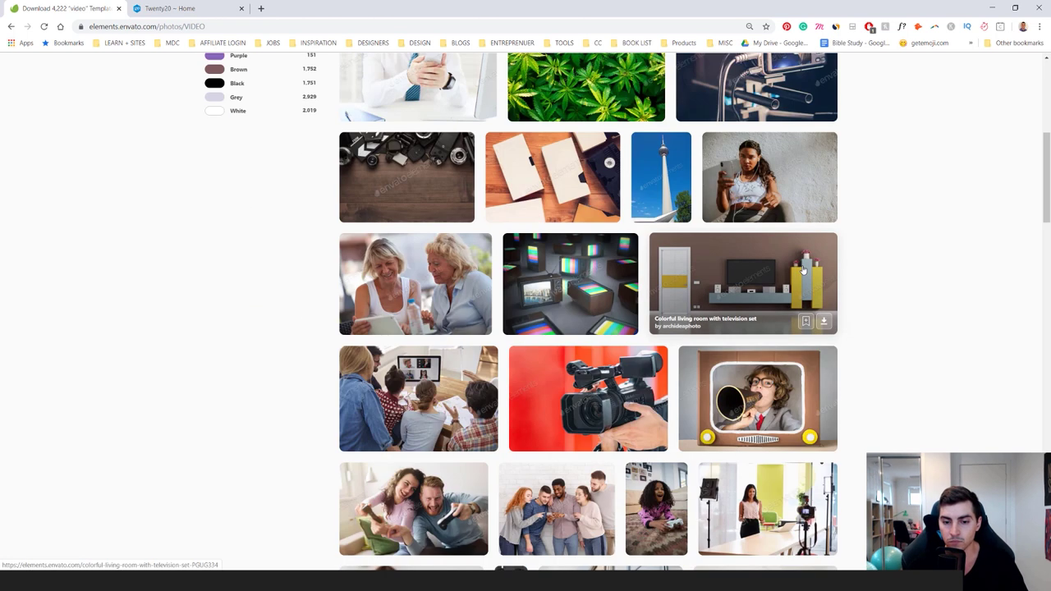
scroll(738, 279, "down", 4)
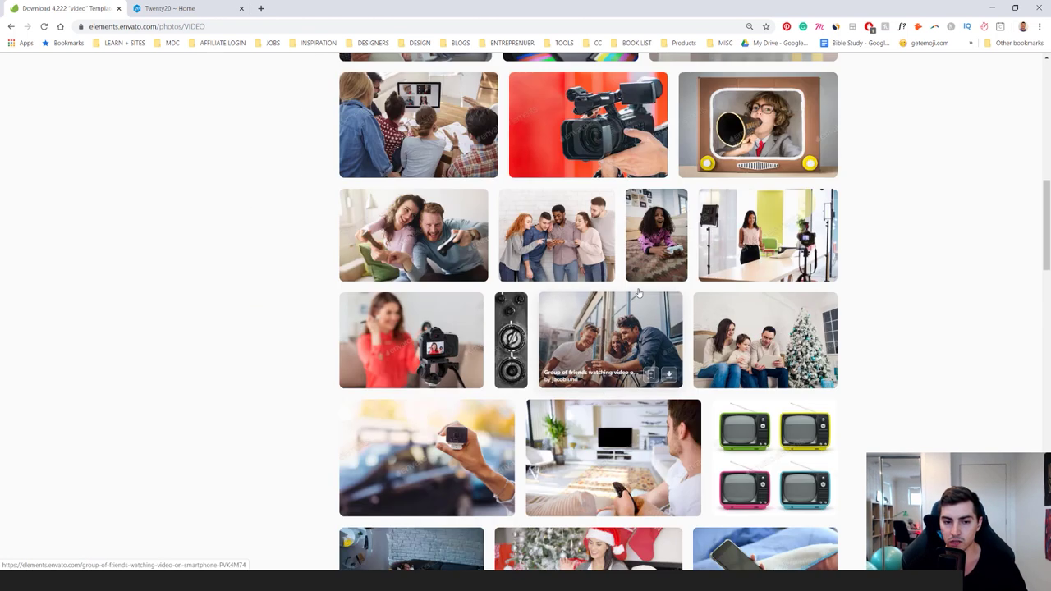
scroll(641, 277, "down", 3)
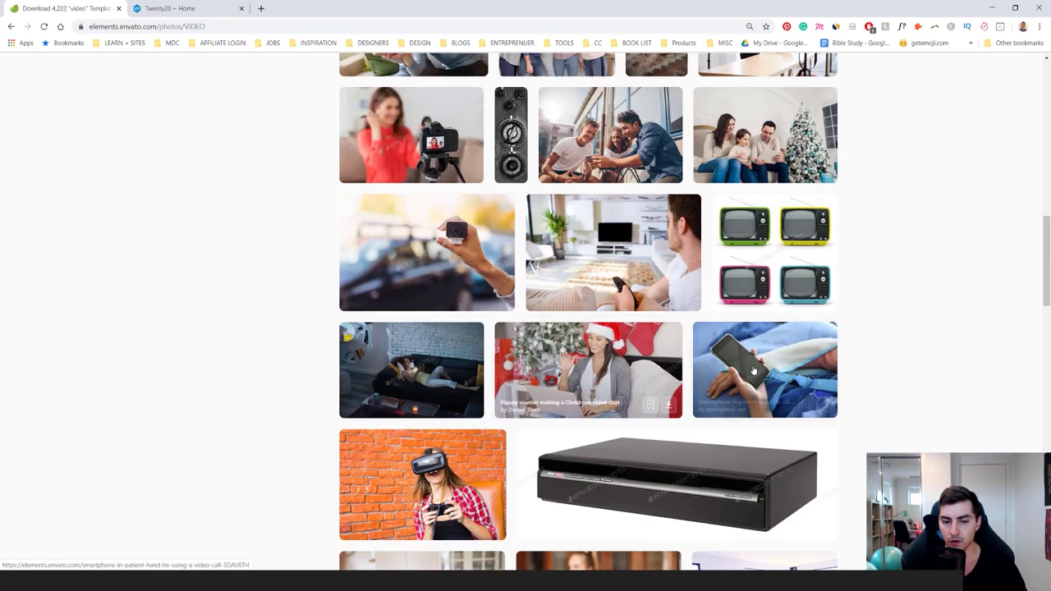
scroll(756, 371, "down", 4)
scroll(757, 371, "down", 2)
scroll(854, 345, "down", 5)
scroll(856, 335, "down", 5)
scroll(856, 333, "up", 13)
scroll(835, 316, "up", 5)
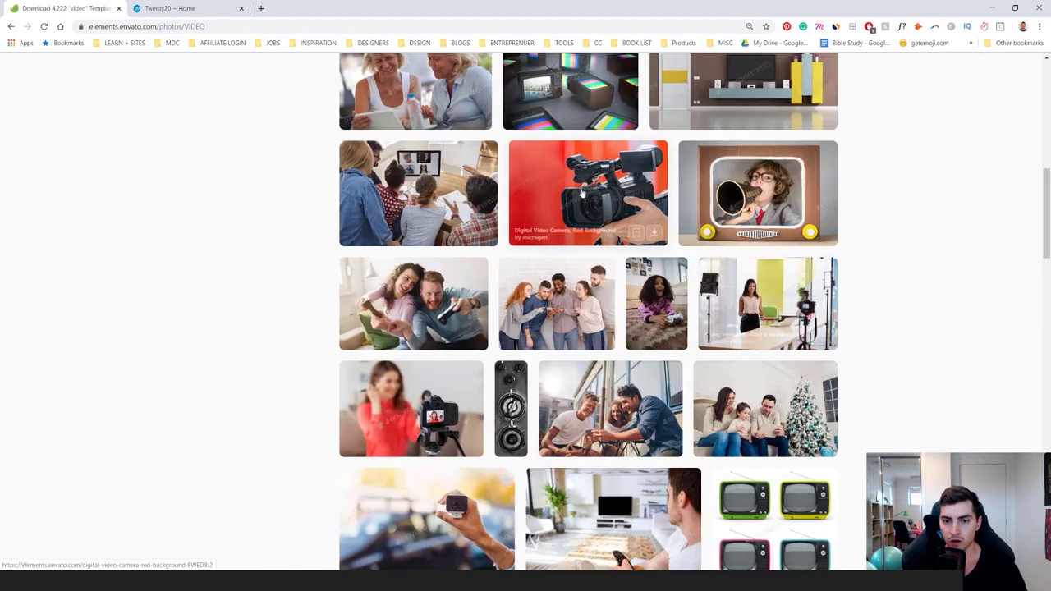
Open the "Digital Video Camera, Red Background" photo and download it with a licence for the Instagram Carosels project
left_click(591, 203)
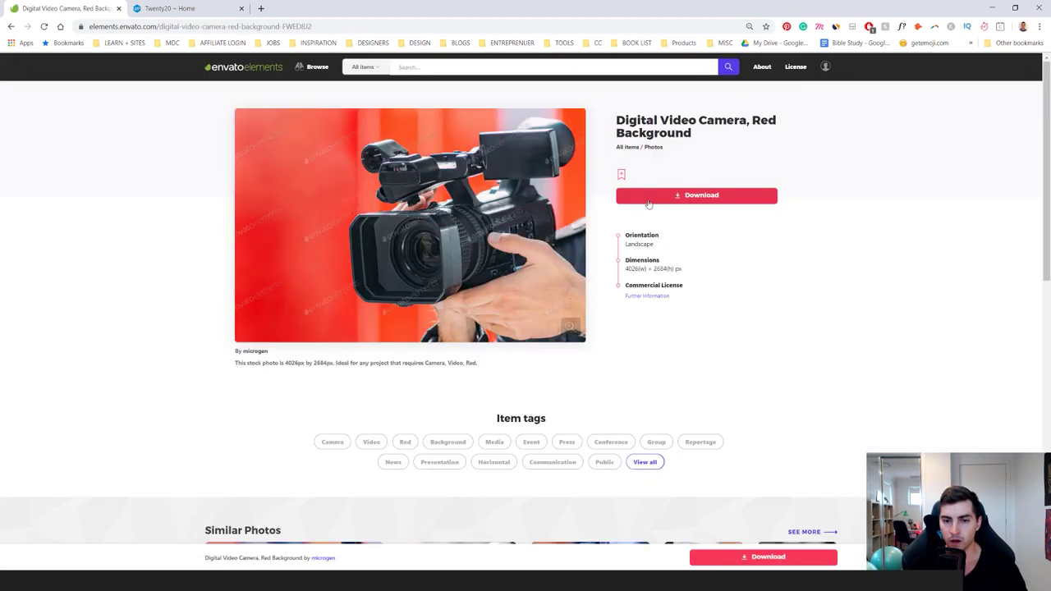
left_click(645, 197)
left_click(456, 308)
left_click(502, 395)
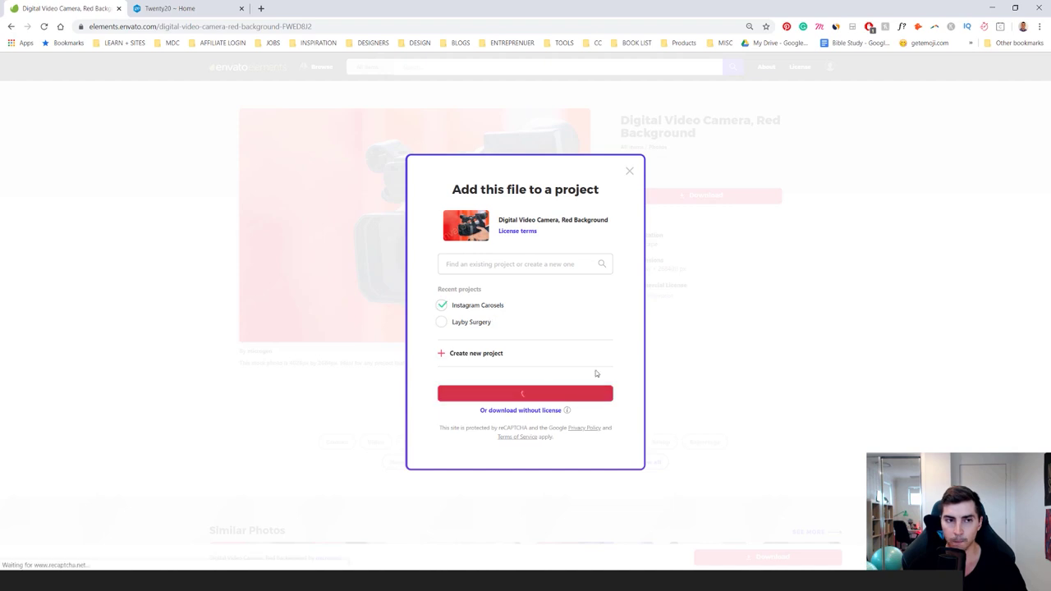
View the collections and Signature Collection photos on the Twenty20 home page
left_click(172, 8)
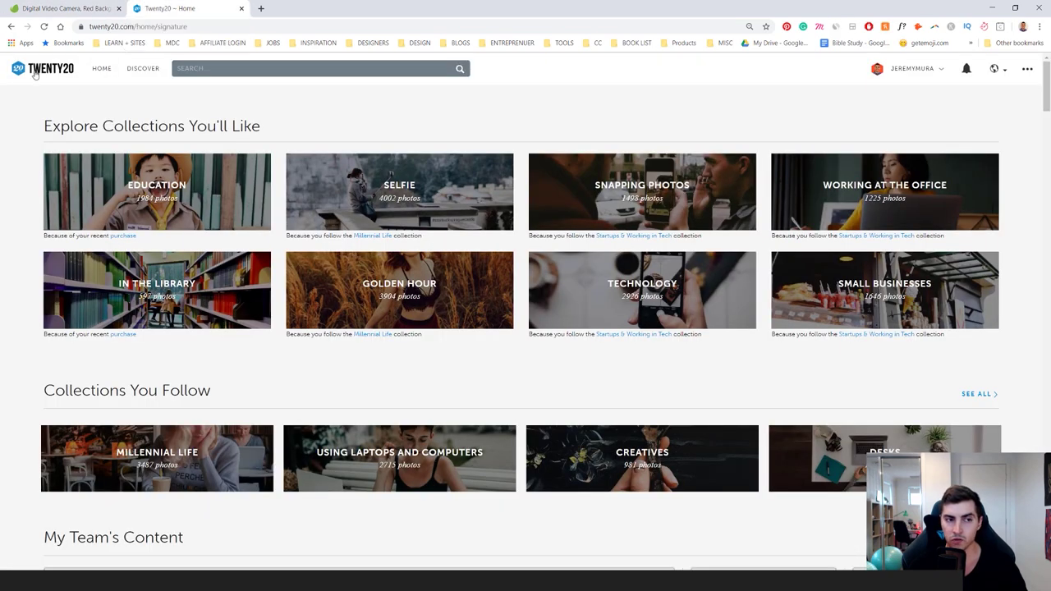
scroll(460, 320, "down", 10)
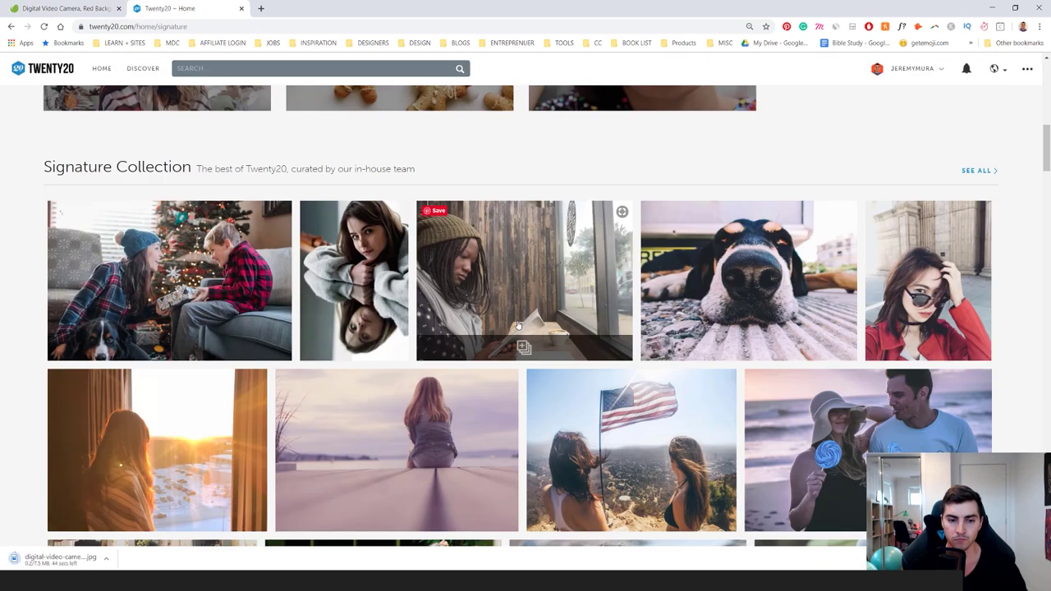
scroll(435, 318, "up", 8)
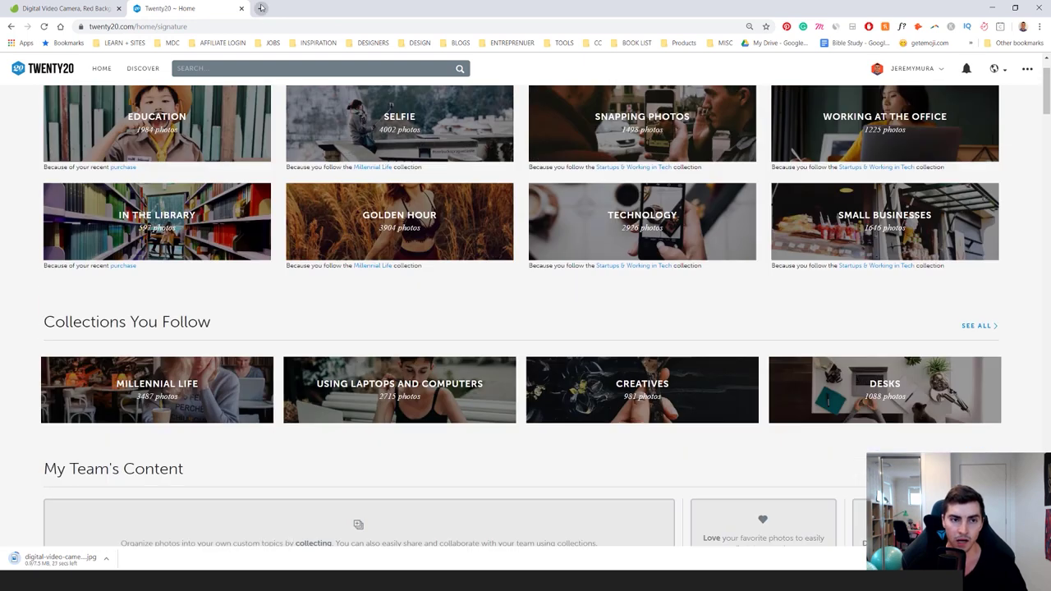
Open the Pexels site in a new tab and search it for "VIDEO"
left_click(261, 8)
type("pe")
key("Return")
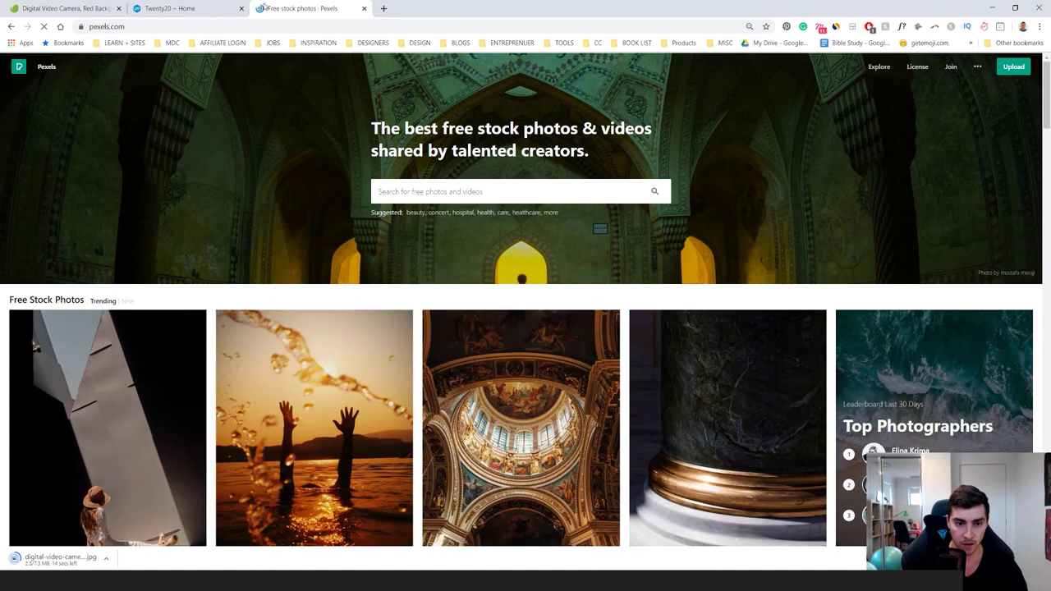
left_click(421, 191)
type("VIDEO")
key("Return")
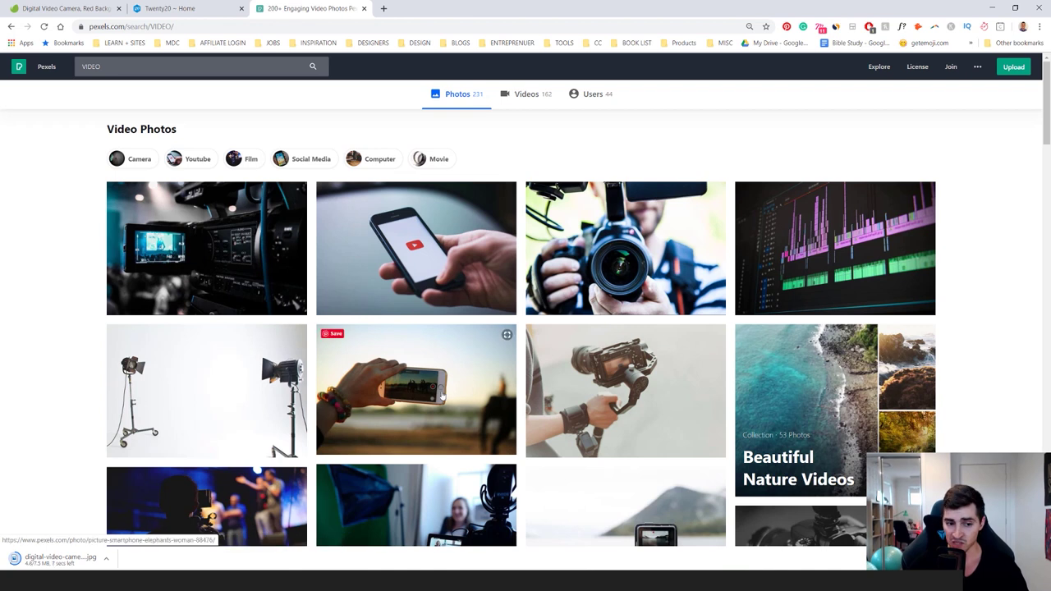
Examine the Pexels video photos for alternative camera images
scroll(520, 302, "down", 4)
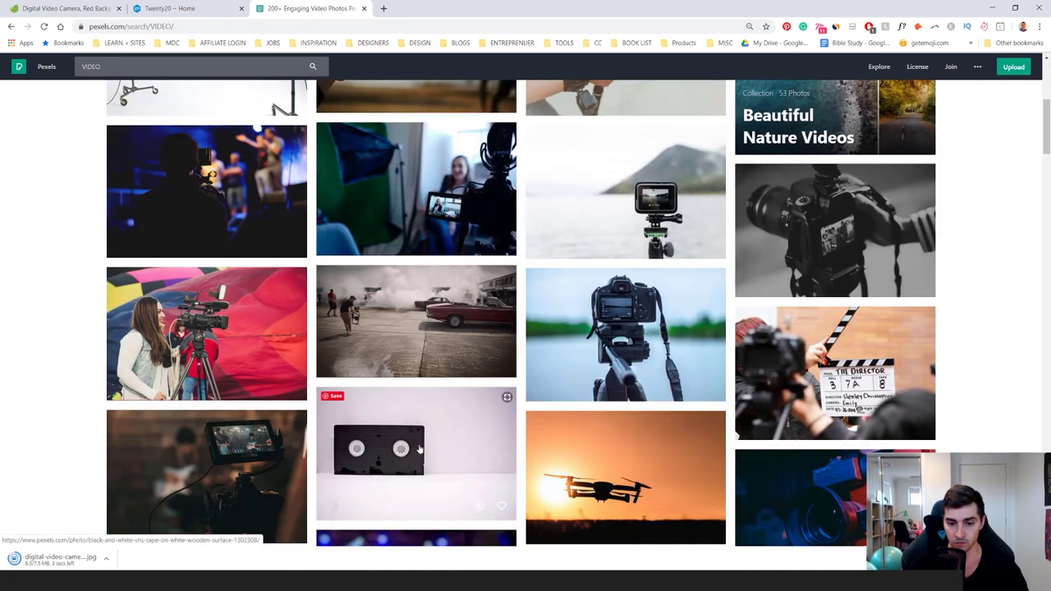
scroll(504, 399, "down", 8)
scroll(607, 352, "down", 5)
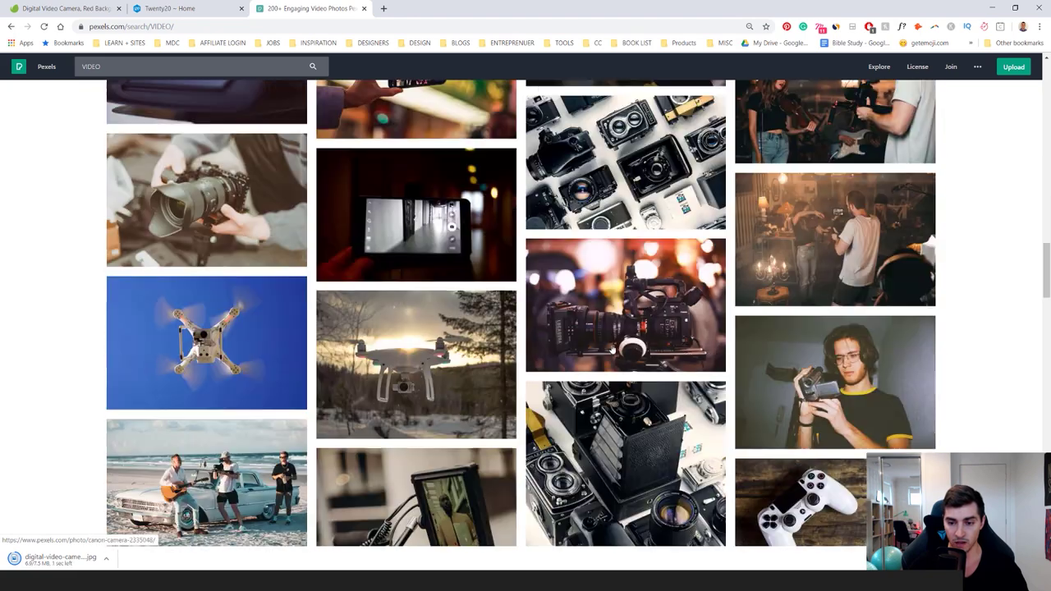
scroll(310, 265, "down", 3)
scroll(310, 265, "down", 5)
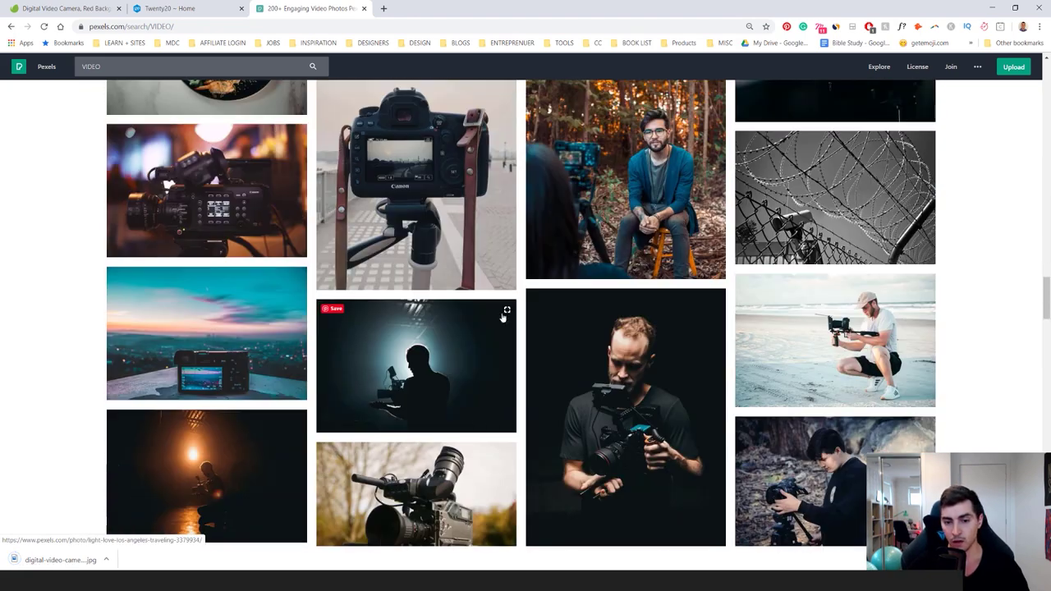
scroll(437, 256, "up", 5)
scroll(436, 251, "up", 3)
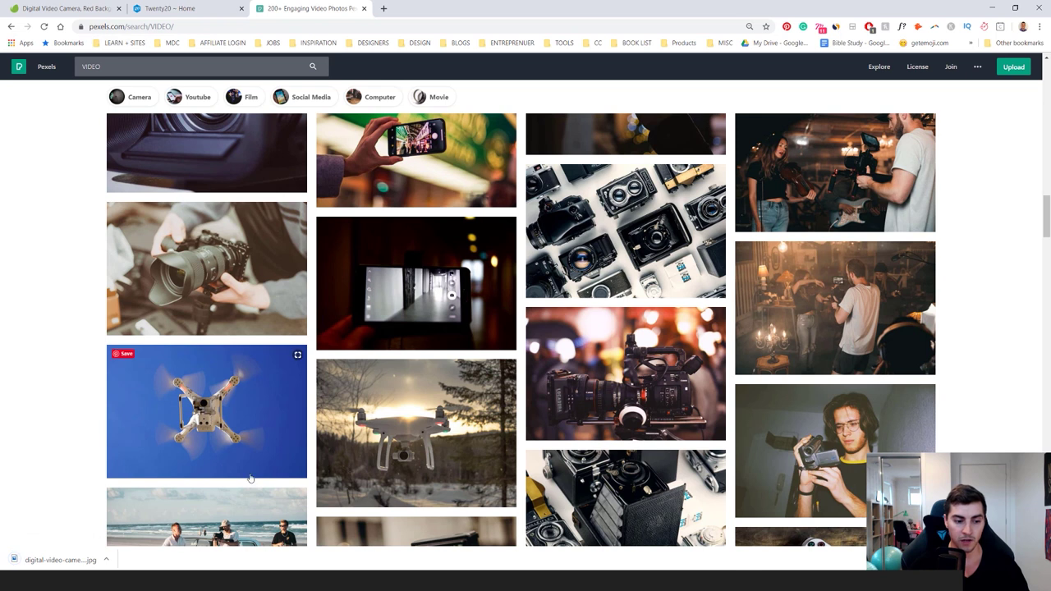
Open the downloaded digital video camera image as a new document in Photoshop
mouse_move(137, 581)
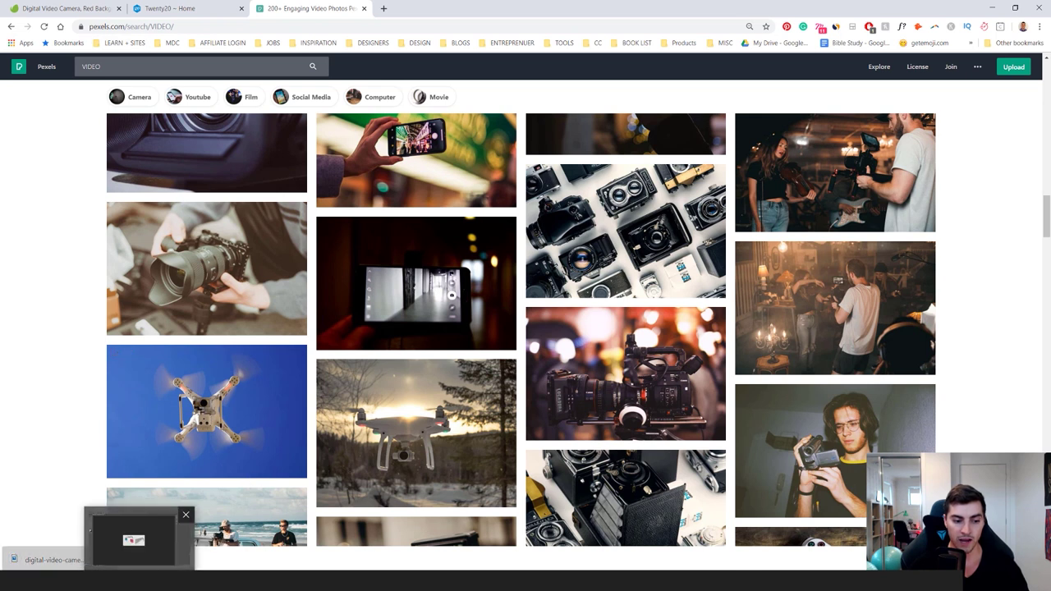
left_click(139, 539)
left_click_drag(230, 79, 256, 36)
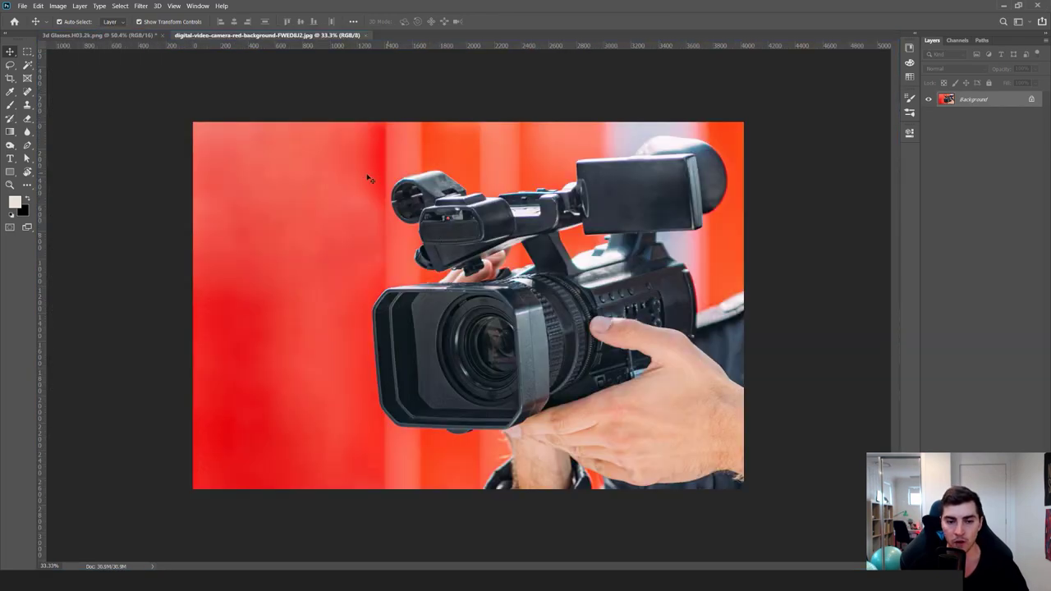
Select the camera and hand with the automatic Subject selection and check its outline up close
left_click(122, 7)
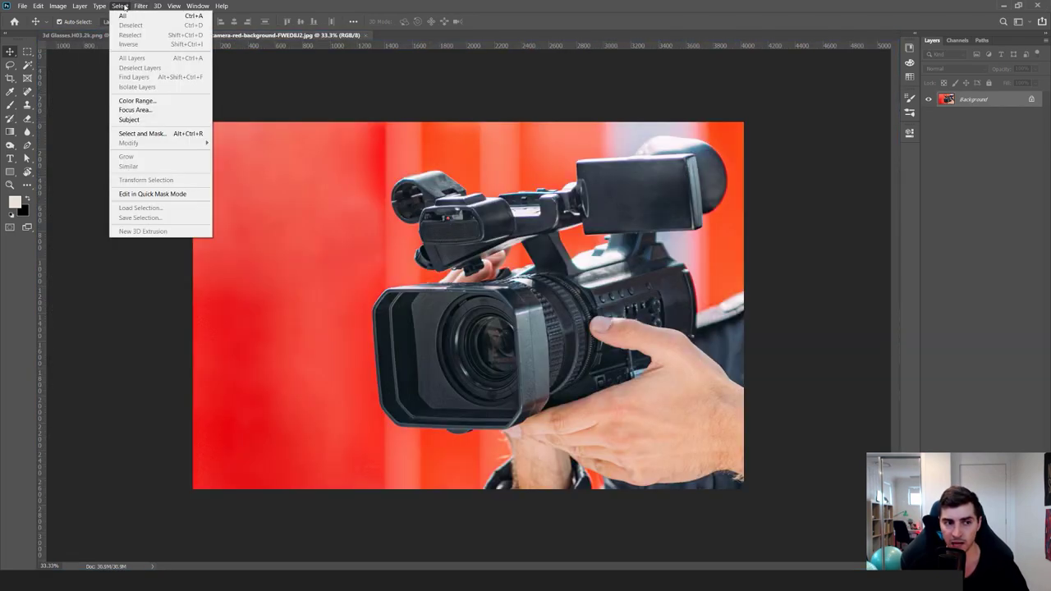
left_click(140, 123)
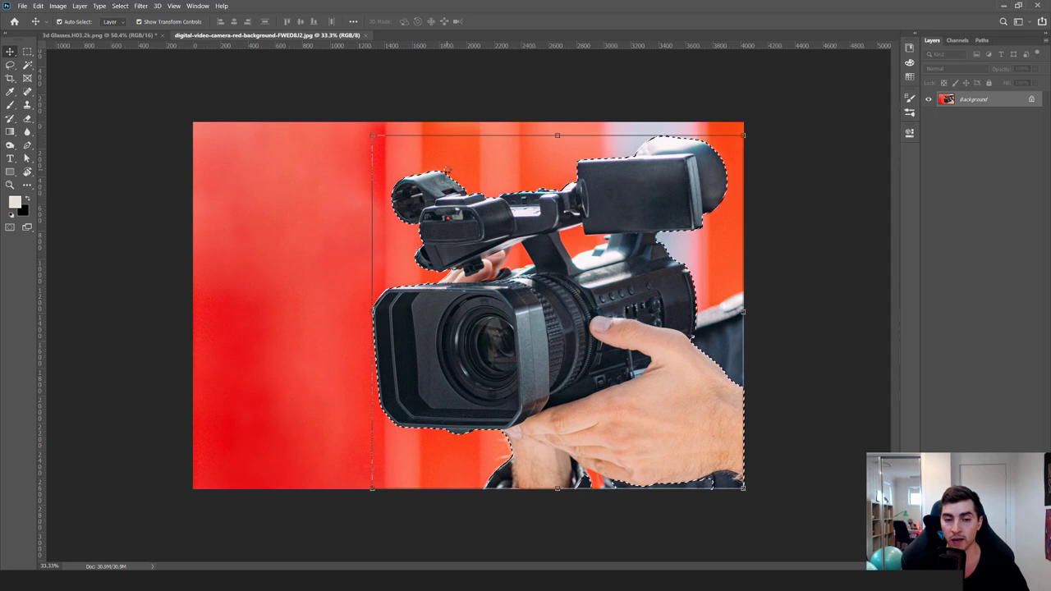
key("ctrl+plus")
scroll(693, 181, "up", 1)
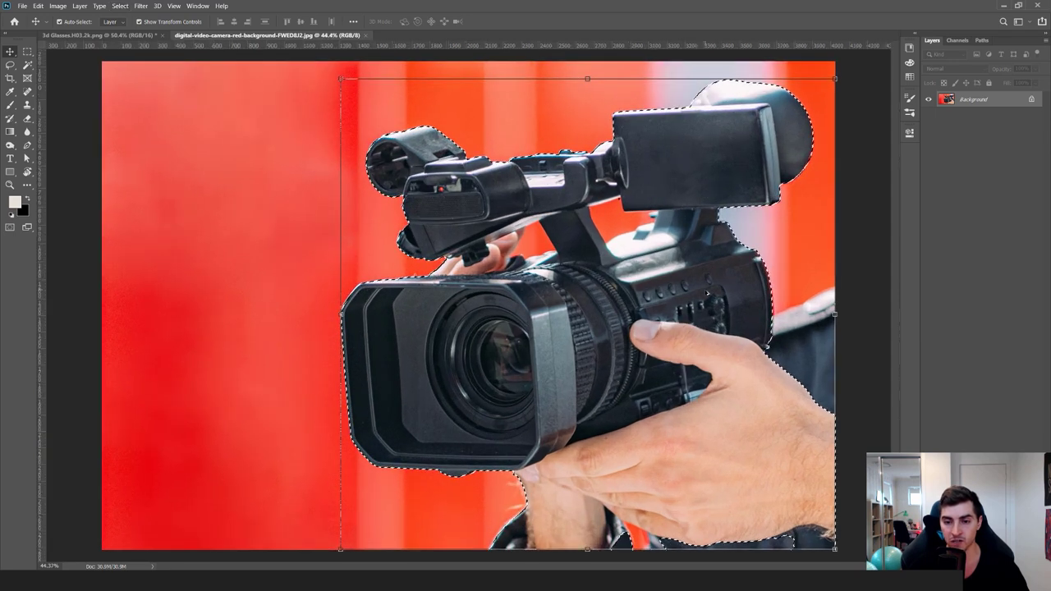
Unlock the Background layer of the camera photo and add a layer mask to it
scroll(848, 291, "down", 3)
left_click(1031, 99)
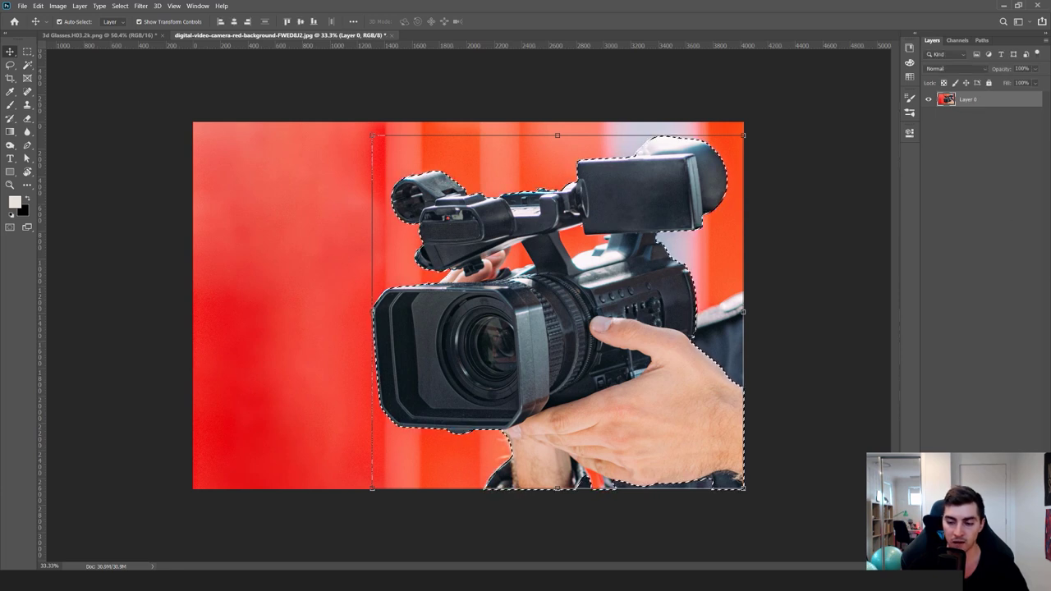
left_click(971, 564)
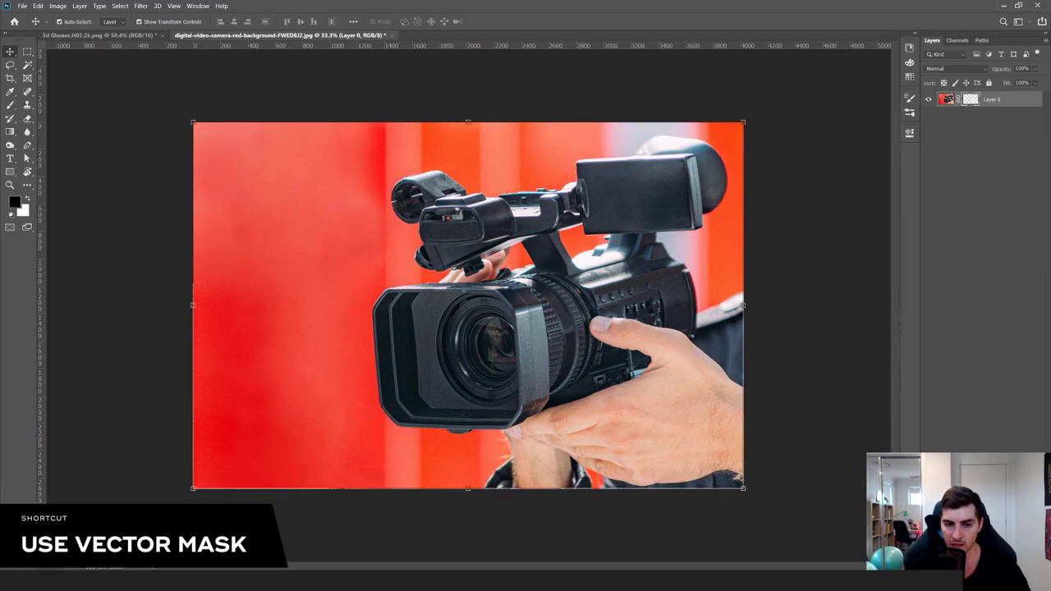
Mask the layer so only the camera and hand show, and inspect the cut-out around the lower hand
scroll(814, 200, "up", 2)
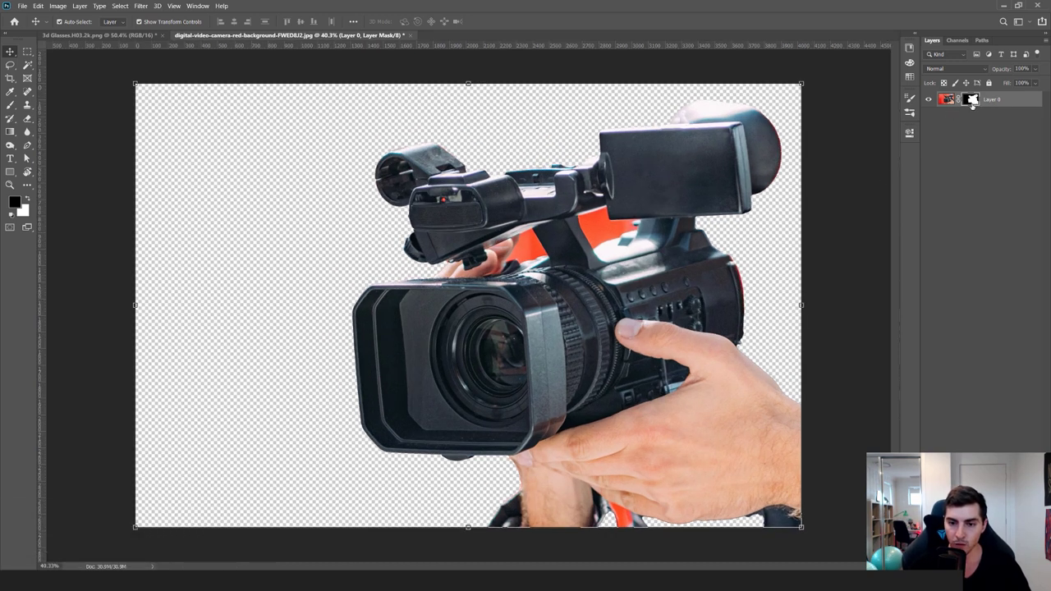
scroll(690, 419, "up", 3)
left_click_drag(689, 426, 415, 282)
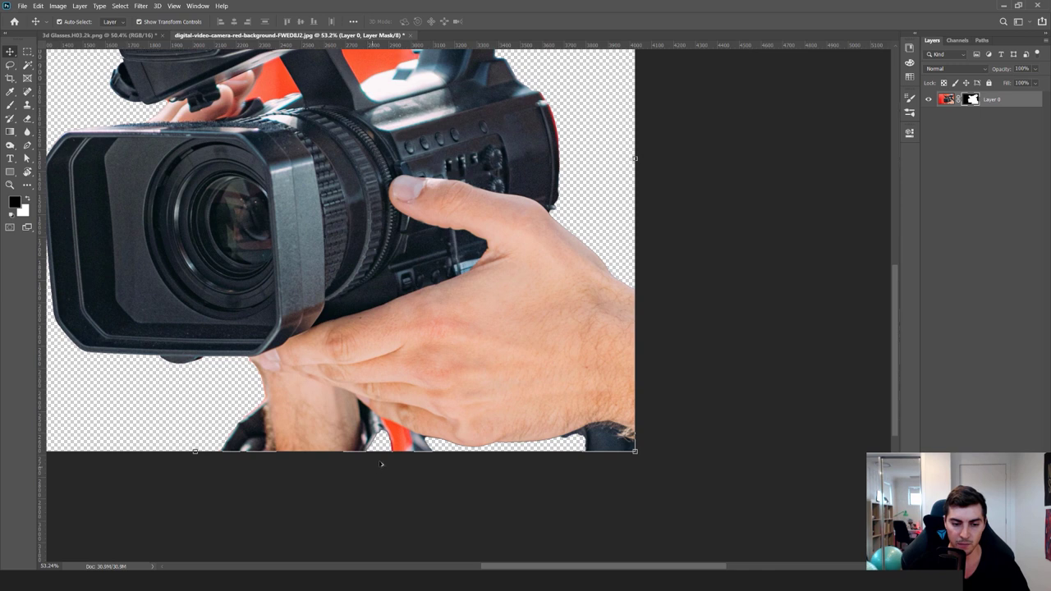
scroll(389, 458, "up", 8)
scroll(388, 456, "down", 9)
Paint black on the layer mask over the lower hand with a 700 px brush to hide it
key("b")
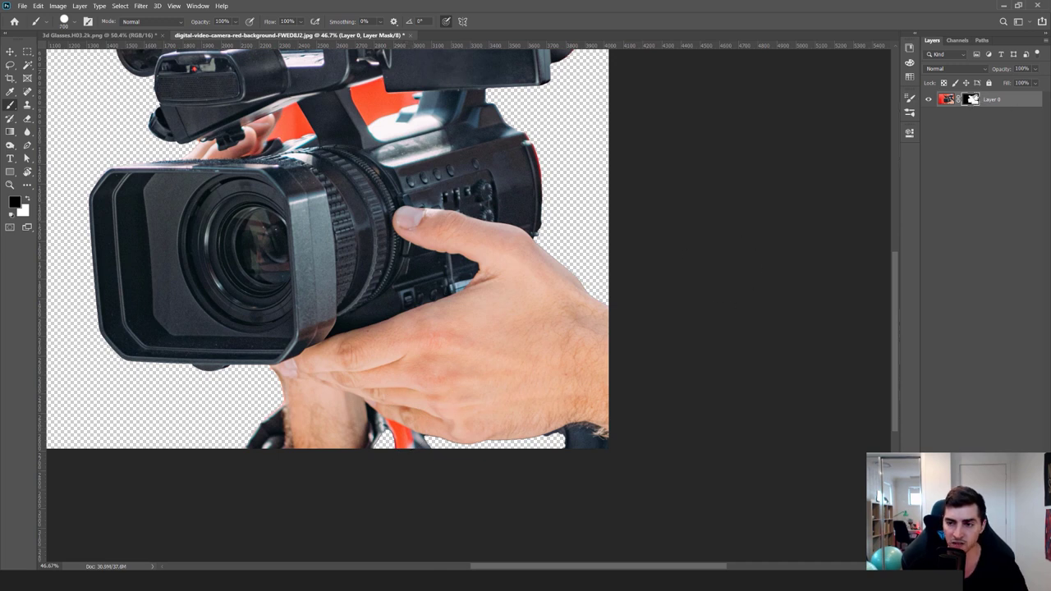
left_click_drag(589, 358, 628, 359)
left_click(499, 458)
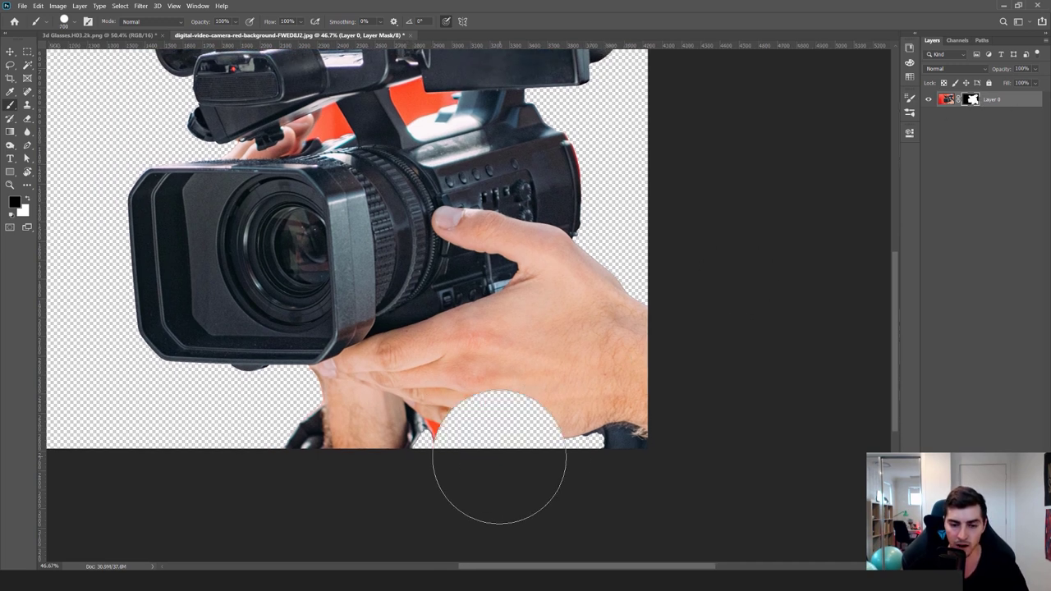
mouse_move(513, 396)
left_mouse_down()
mouse_move(445, 353)
mouse_move(497, 441)
left_mouse_up()
Restore the hidden hand and the area beneath it by painting white on the layer mask
key("x")
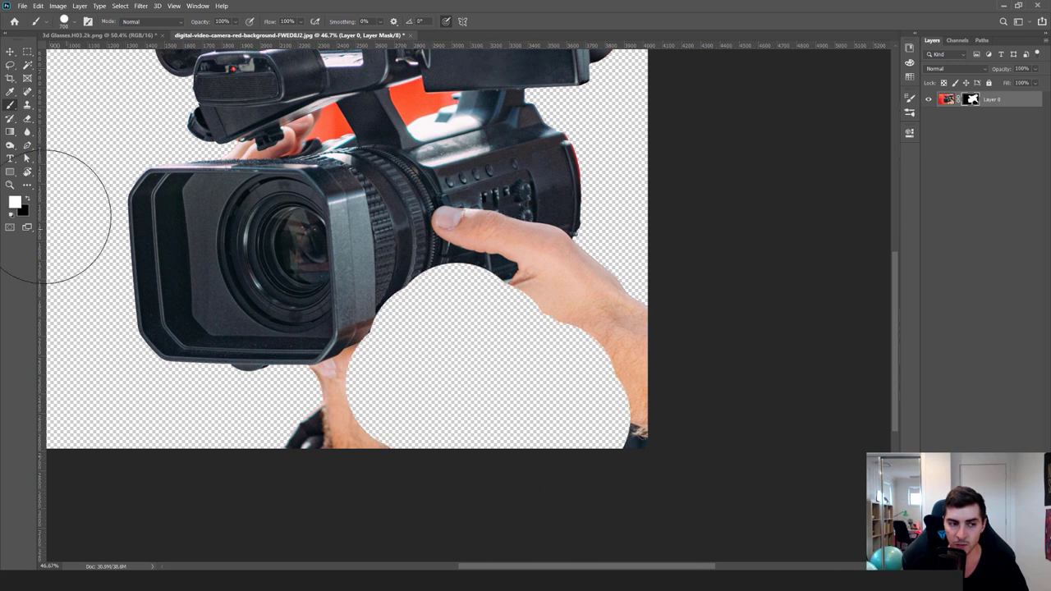
left_click(16, 203)
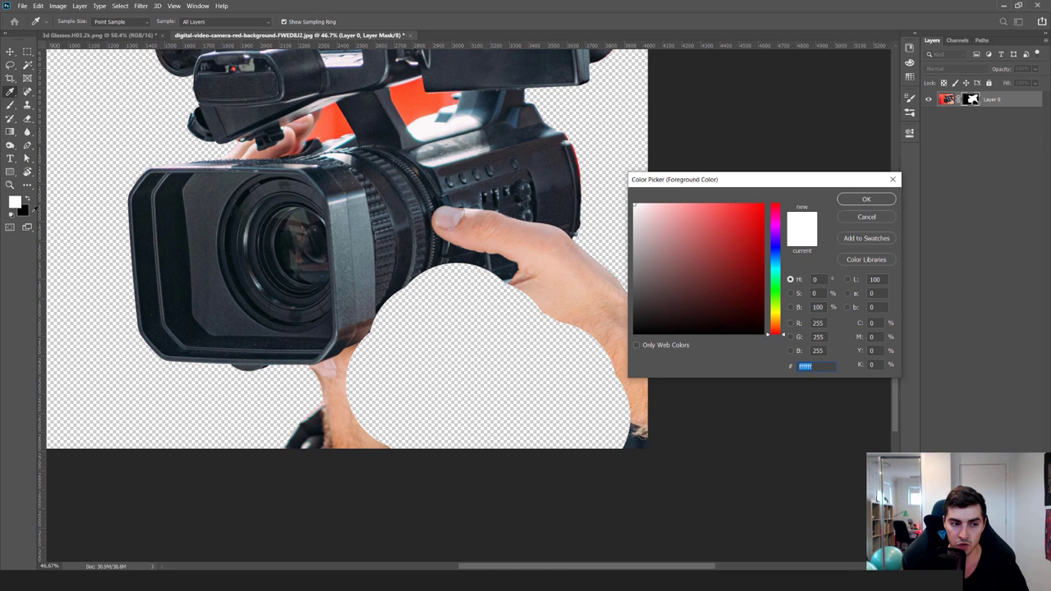
left_click(851, 203)
mouse_move(446, 316)
left_mouse_down()
mouse_move(407, 423)
mouse_move(399, 368)
mouse_move(508, 320)
mouse_move(504, 399)
left_mouse_up()
mouse_move(543, 348)
left_mouse_down()
mouse_move(548, 484)
mouse_move(579, 519)
left_mouse_up()
Paint white on the mask behind the camera body to bring back the missing sleeve and jacket
scroll(423, 300, "up", 8)
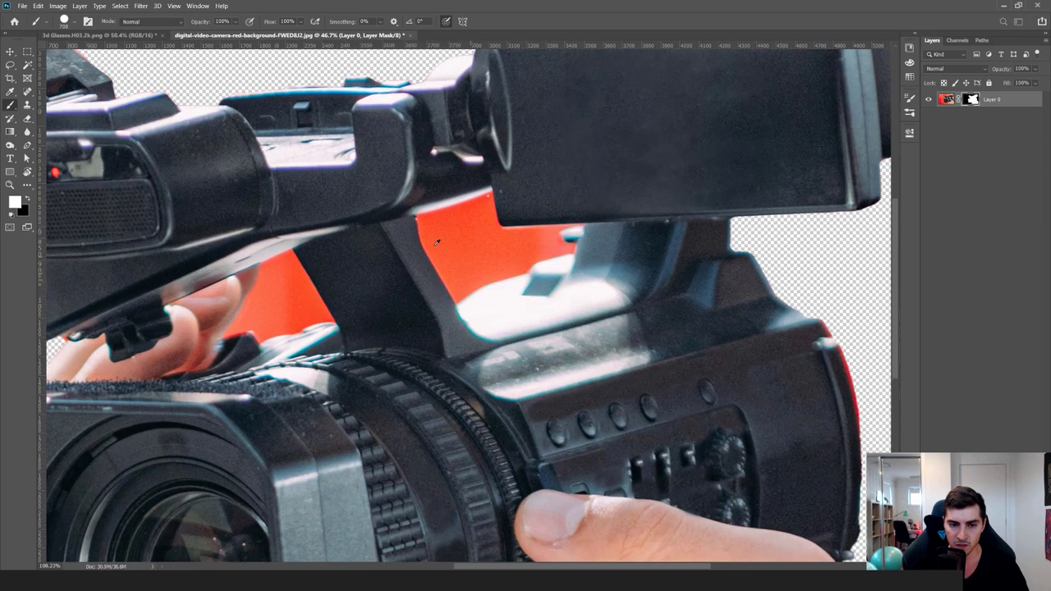
scroll(454, 232, "down", 5)
mouse_move(659, 401)
left_mouse_down()
mouse_move(576, 402)
mouse_move(665, 344)
mouse_move(673, 318)
left_mouse_up()
Paint black on the mask with a smaller brush to hide the red background between the camera's rear and the sleeve
key("x")
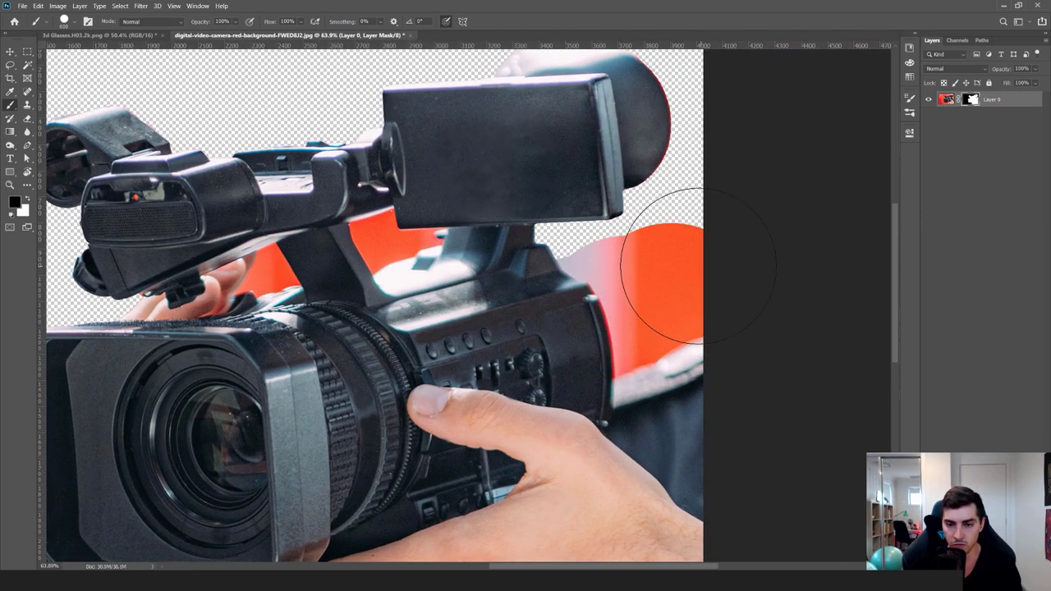
key("[")
mouse_move(696, 249)
left_mouse_down()
mouse_move(574, 249)
mouse_move(686, 276)
mouse_move(643, 337)
mouse_move(711, 325)
left_mouse_up()
scroll(652, 261, "up", 2)
scroll(665, 297, "up", 5)
mouse_move(524, 242)
left_mouse_down()
mouse_move(564, 241)
mouse_move(614, 312)
mouse_move(631, 380)
left_mouse_up()
scroll(610, 257, "up", 2)
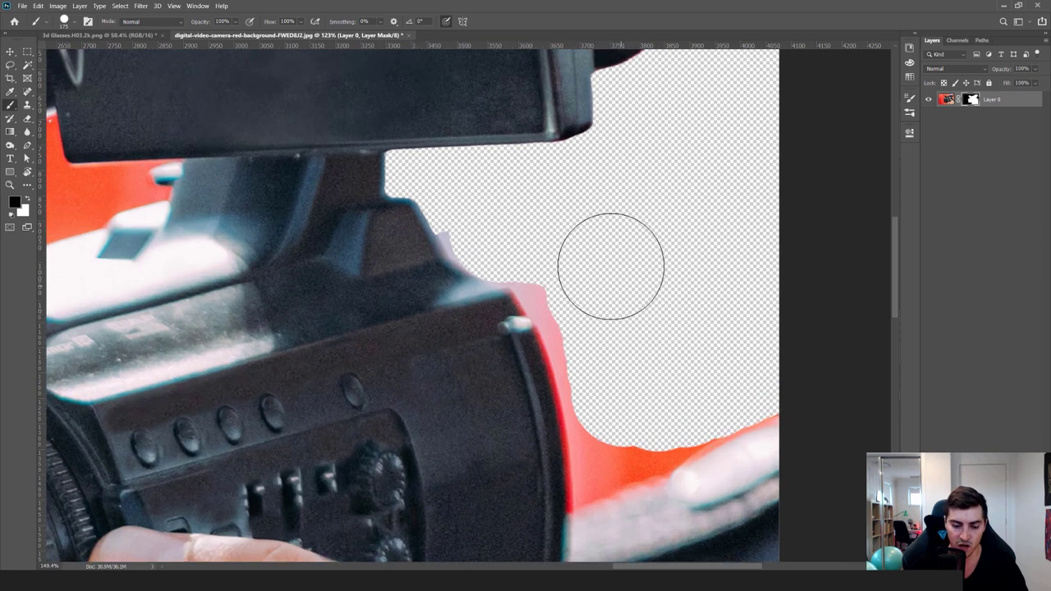
Trim the remaining red along the camera's rear edge and above the sleeve with a 20 px black brush on the mask
key("bracketleft")
key("bracketleft")
mouse_move(531, 261)
left_mouse_down()
mouse_move(582, 370)
mouse_move(597, 464)
mouse_move(622, 462)
left_mouse_up()
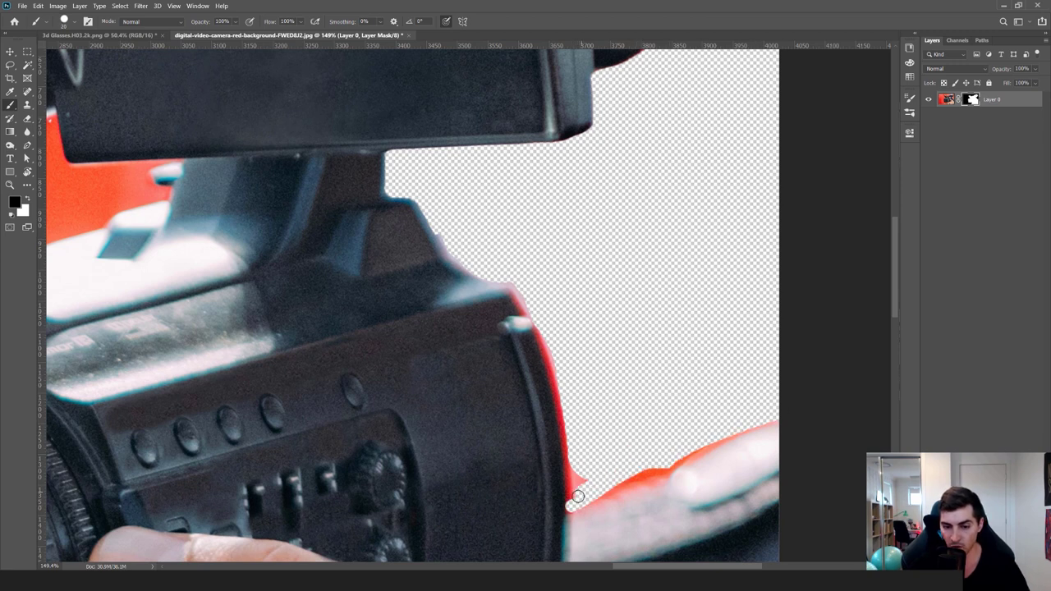
left_click_drag(573, 433, 536, 328)
left_click_drag(615, 416, 532, 307)
scroll(532, 307, "up", 2)
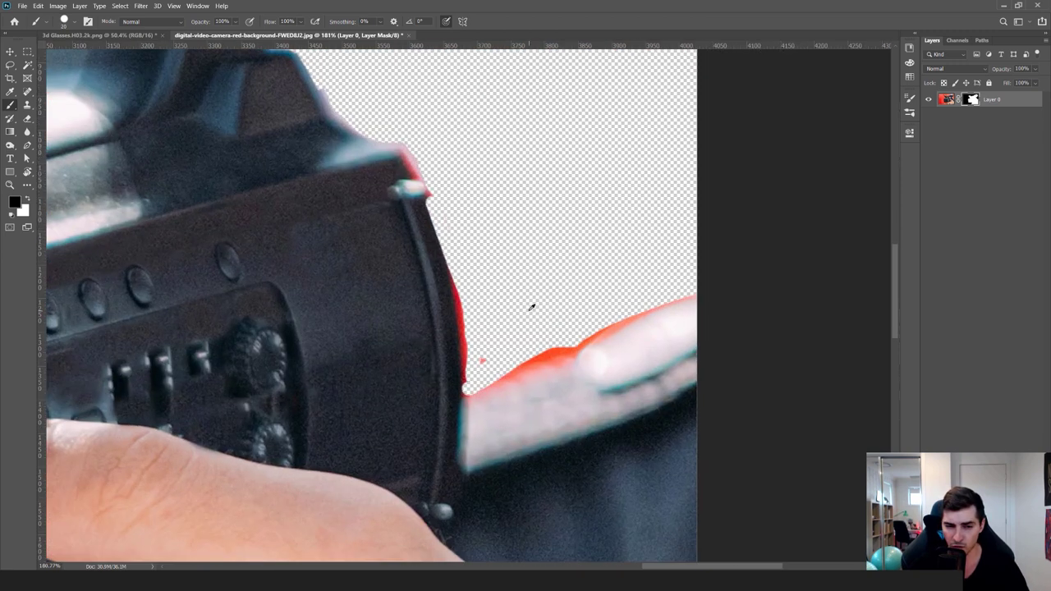
key("ctrl+z")
left_click_drag(466, 390, 462, 277)
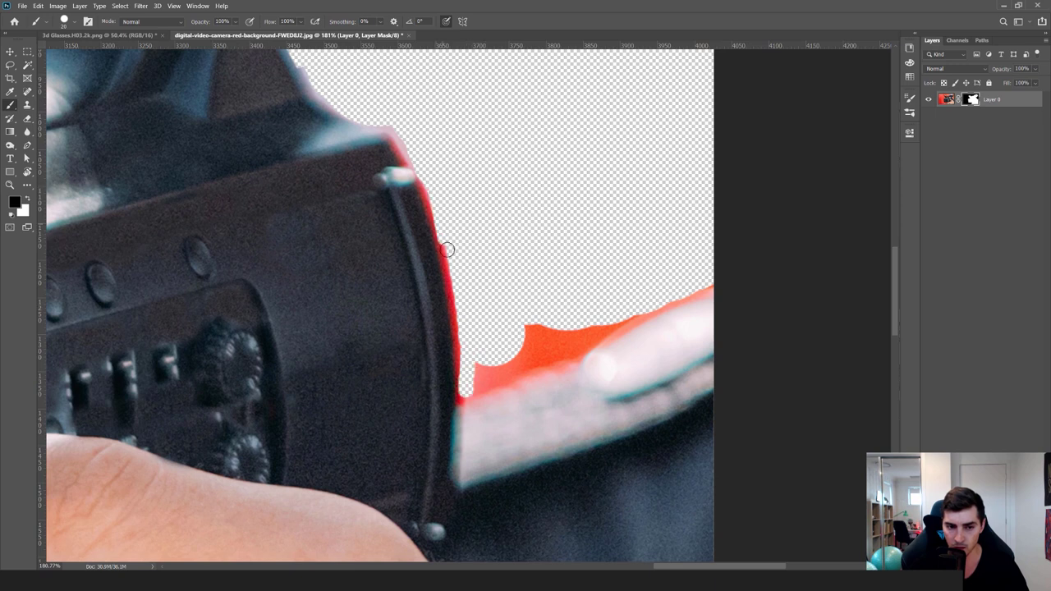
mouse_move(462, 367)
left_mouse_down()
mouse_move(561, 348)
mouse_move(578, 321)
mouse_move(504, 329)
mouse_move(578, 330)
left_mouse_up()
left_click_drag(466, 394, 696, 295)
key("x")
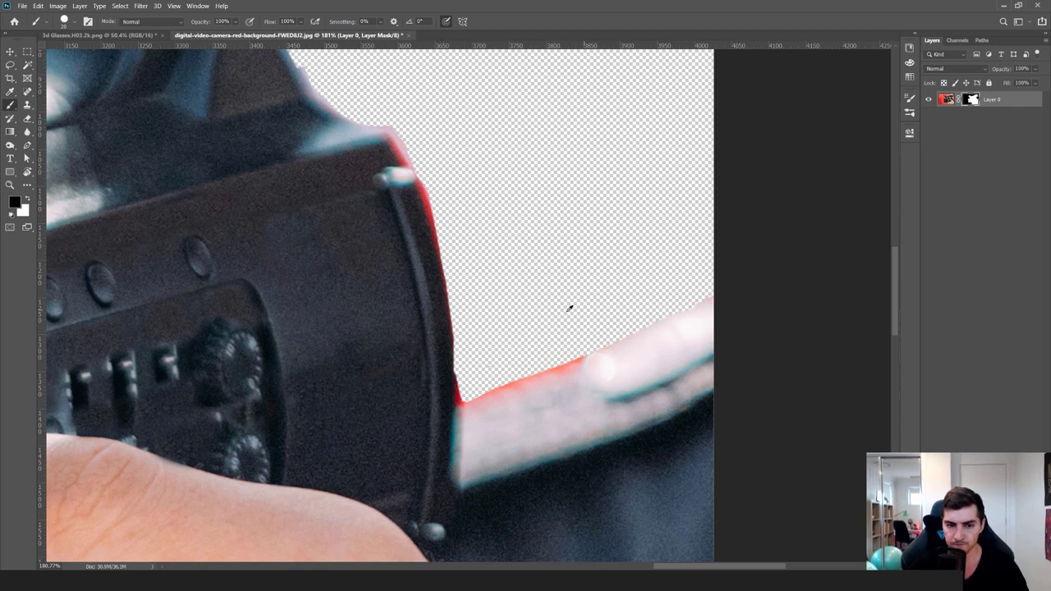
Outline the red gap between the fingers and the handle support with a Pen path, load it as a selection and mask it out
scroll(589, 271, "down", 8)
left_click_drag(309, 197, 420, 222)
scroll(377, 247, "up", 6)
scroll(378, 246, "up", 2)
key("p")
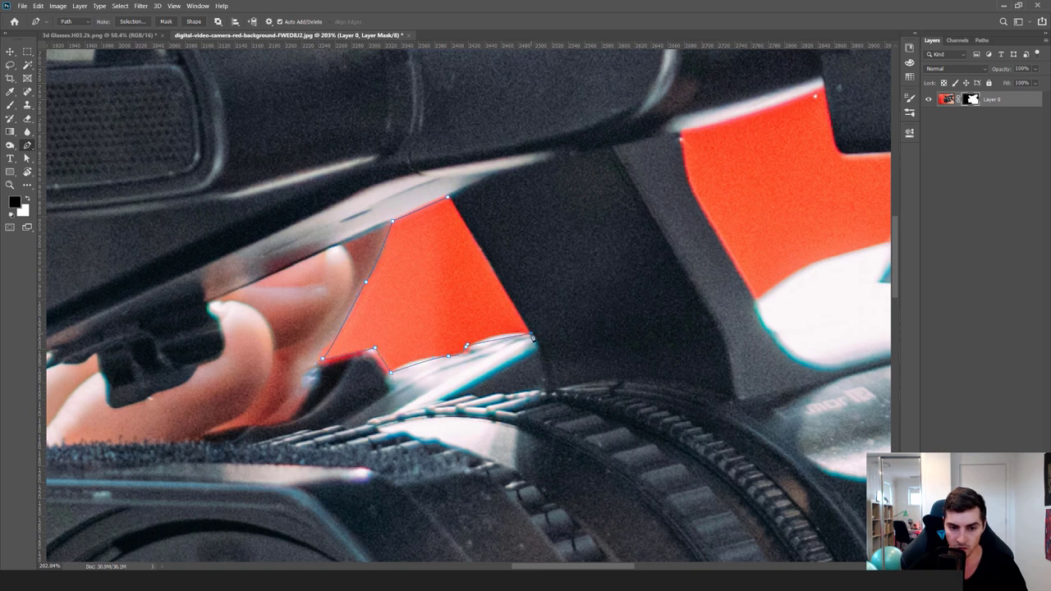
left_click(981, 40)
left_click(930, 55, "ctrl")
left_click(957, 313)
left_click(931, 41)
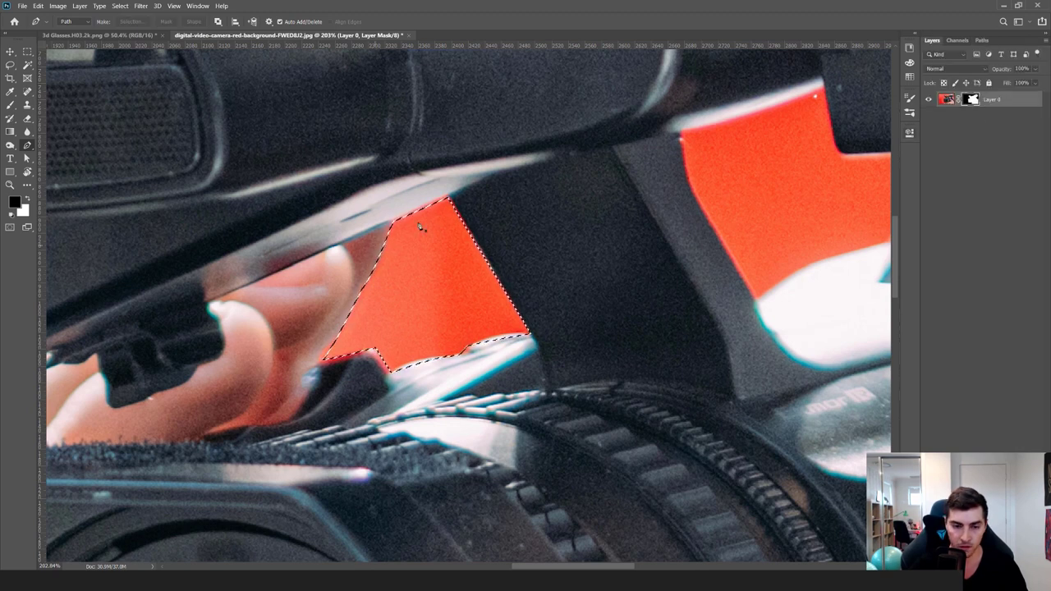
key("b")
key("x")
key("Delete")
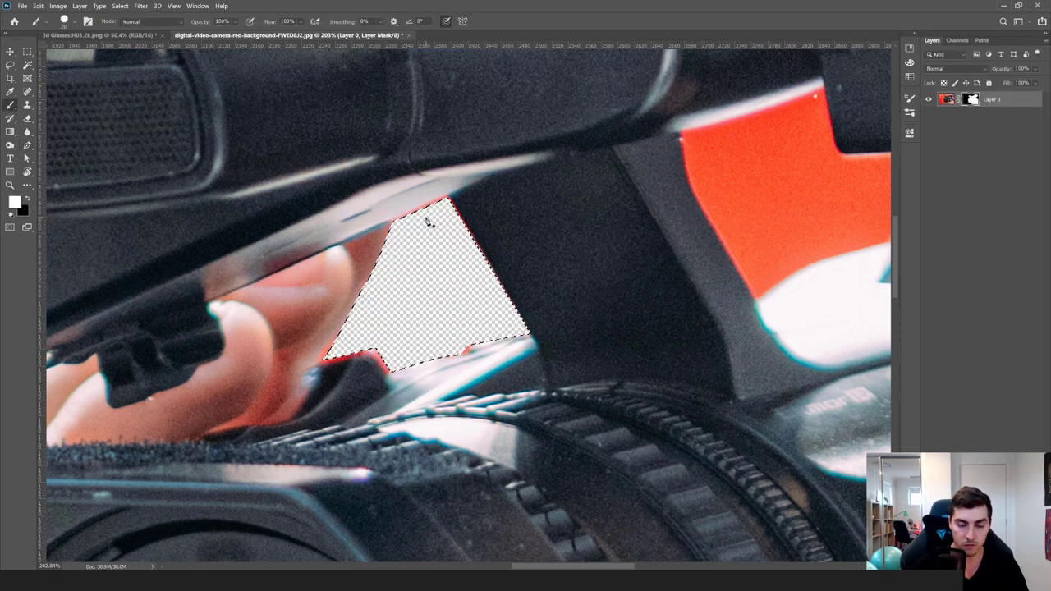
Trace the larger red gap below the flip-out screen with the Pen tool, mask it out through a selection, and deselect
scroll(480, 225, "down", 2)
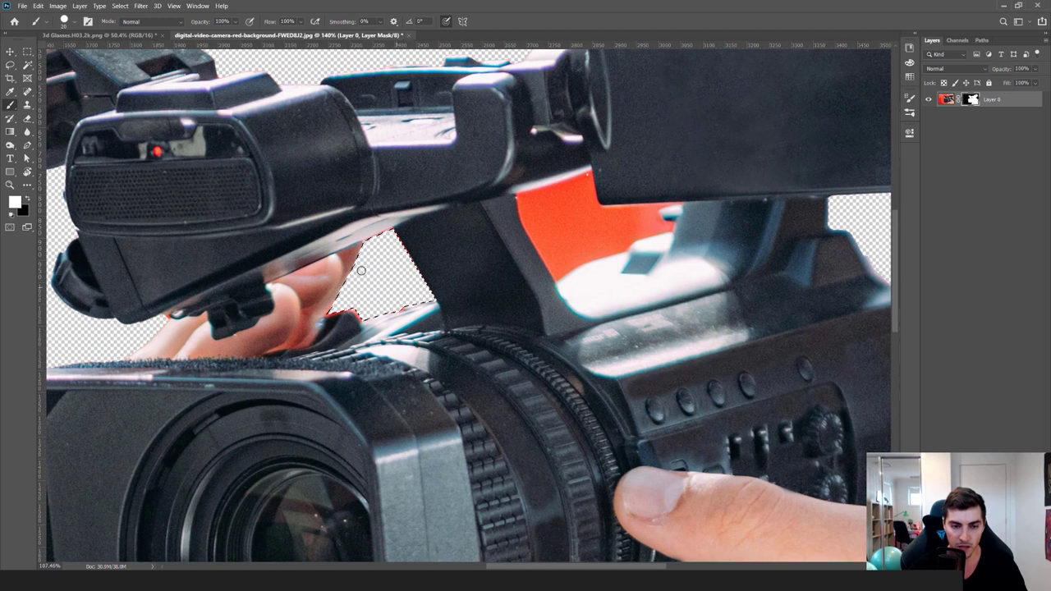
scroll(594, 216, "up", 2)
key("p")
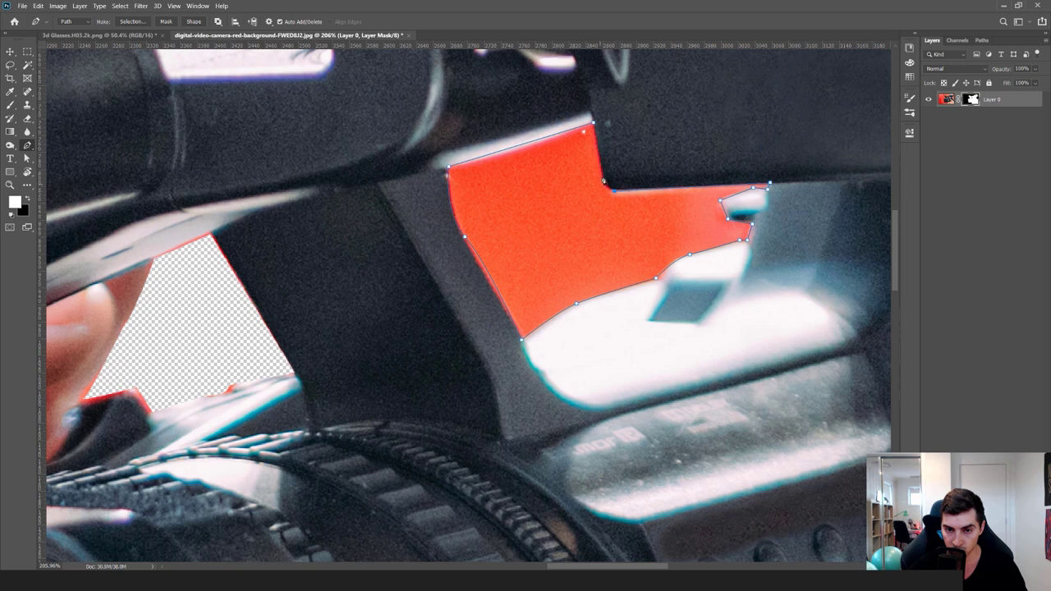
left_click_drag(981, 40, 637, 105)
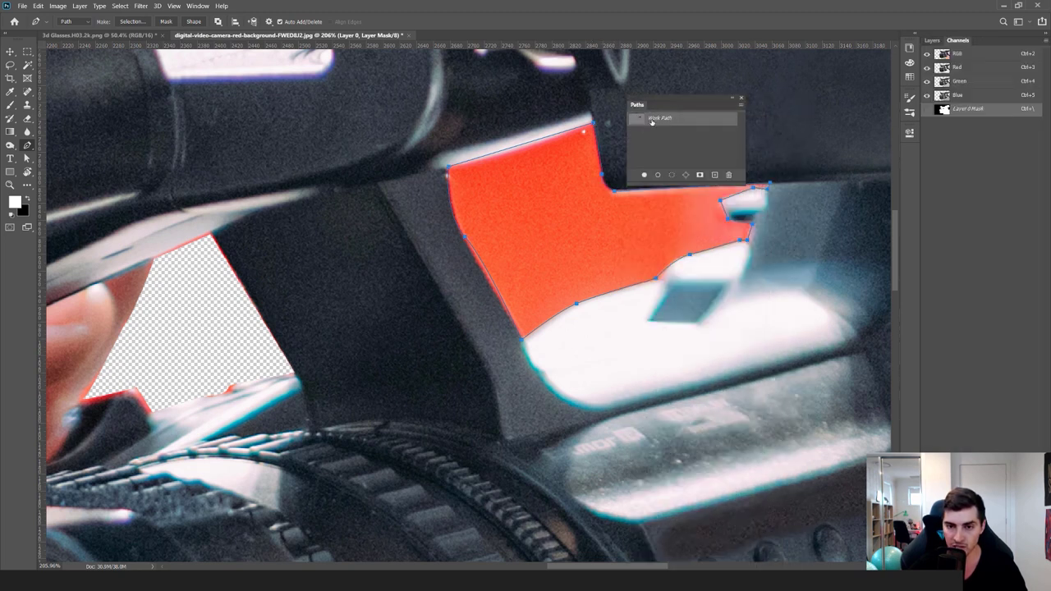
left_click(635, 120, "ctrl")
left_click_drag(637, 105, 979, 41)
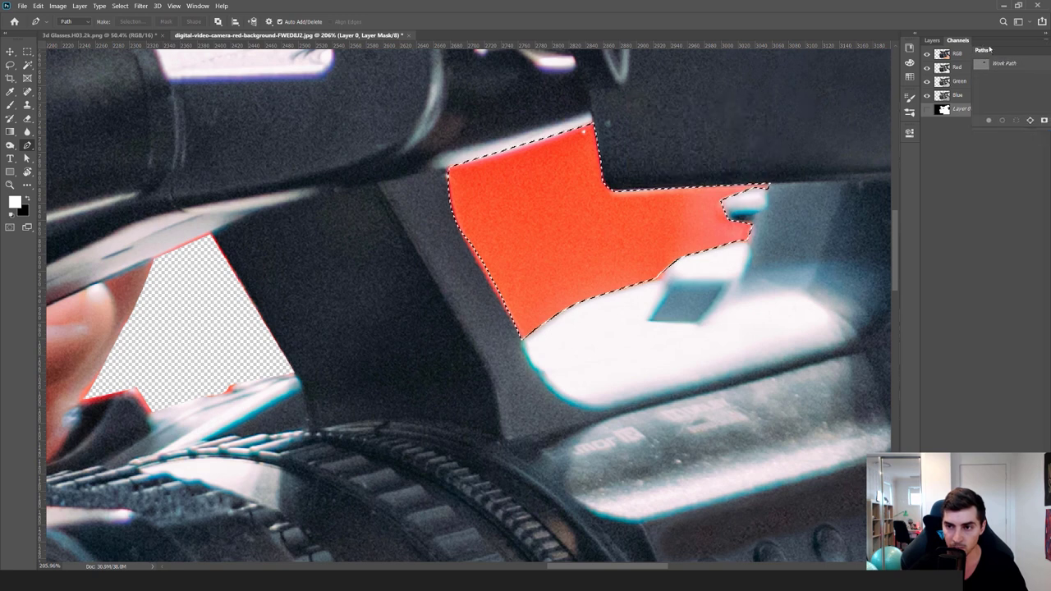
scroll(582, 187, "down", 3)
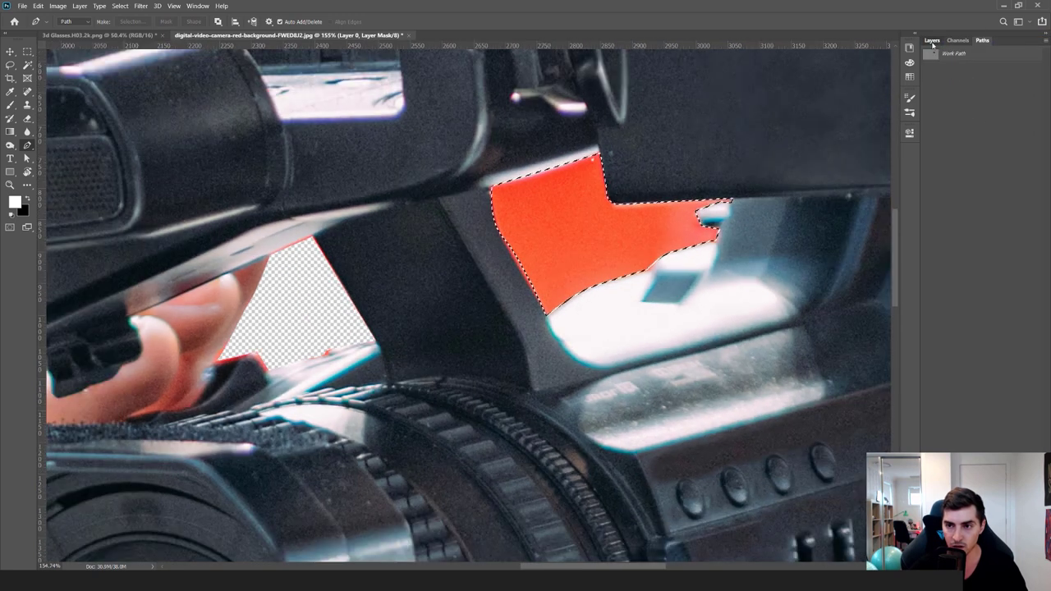
left_click(932, 41)
left_click_drag(810, 200, 687, 244)
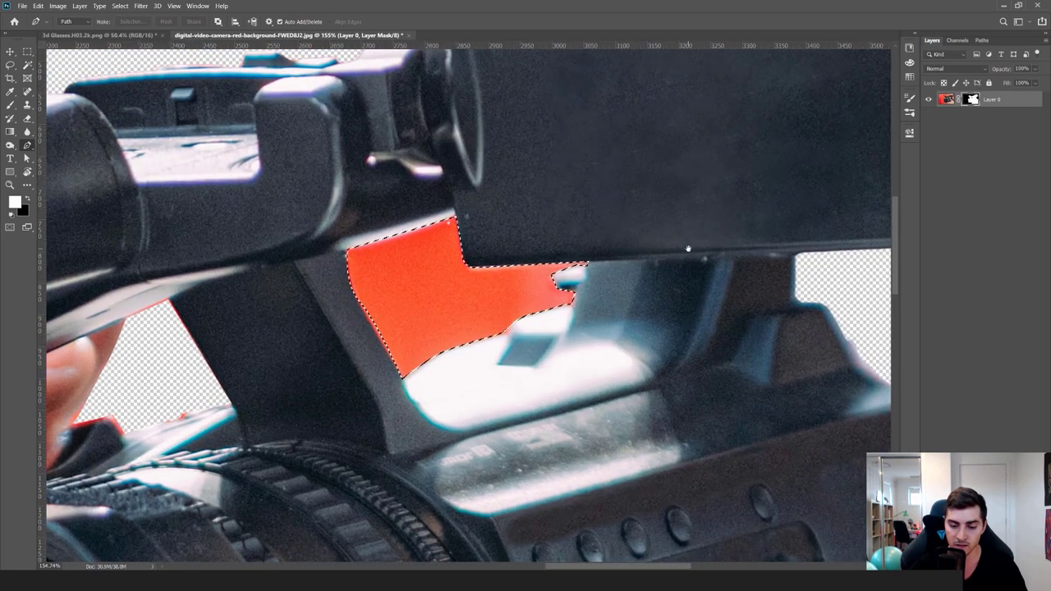
key("Delete")
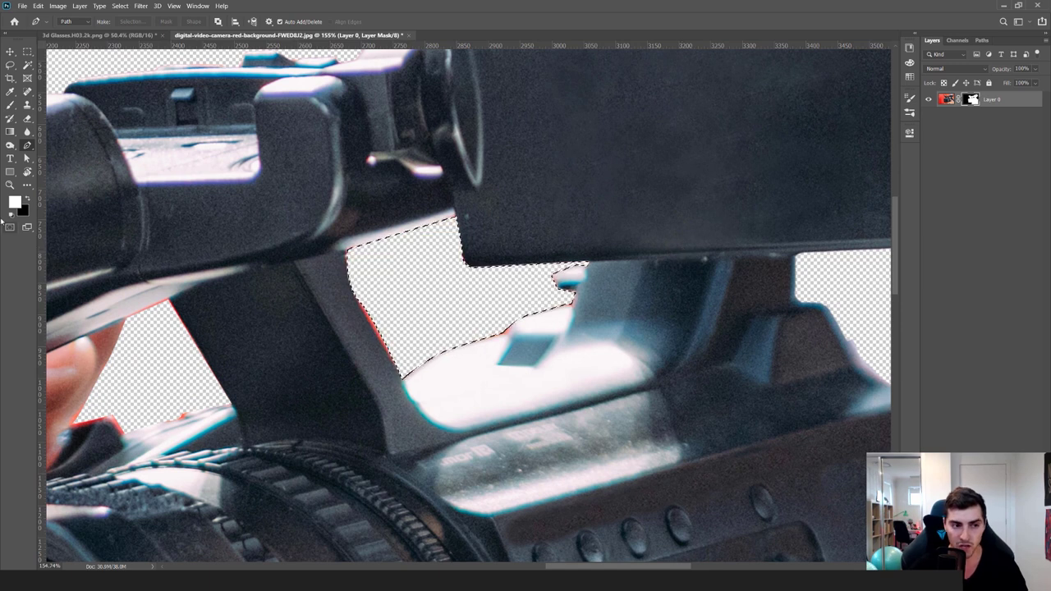
scroll(106, 216, "down", 5)
key("ctrl+d")
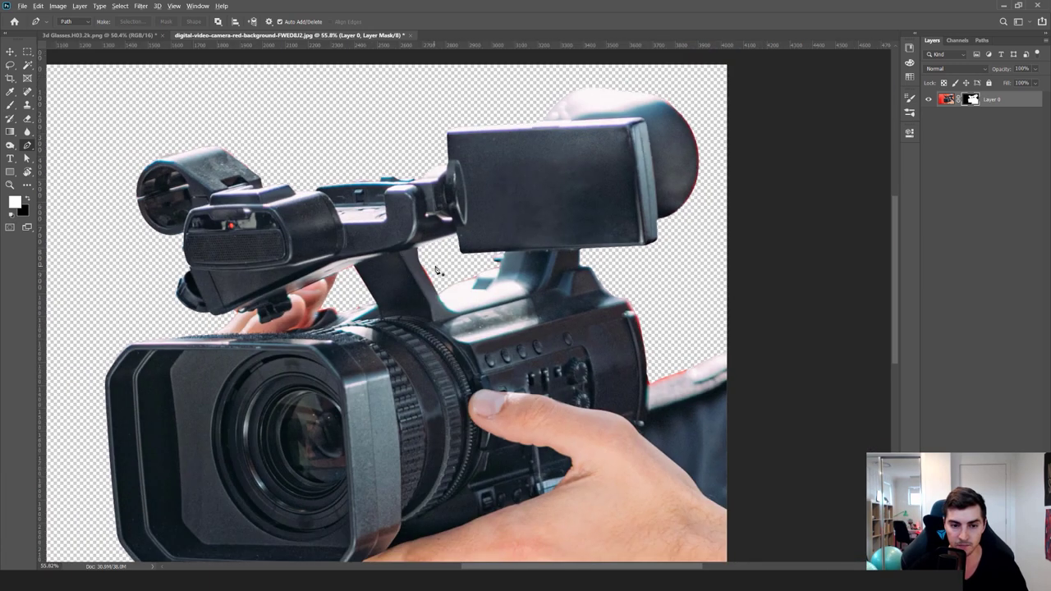
Examine the finished camera cut-out around the fingers and handle, both up close and as a whole
scroll(410, 263, "up", 4)
scroll(468, 254, "down", 2)
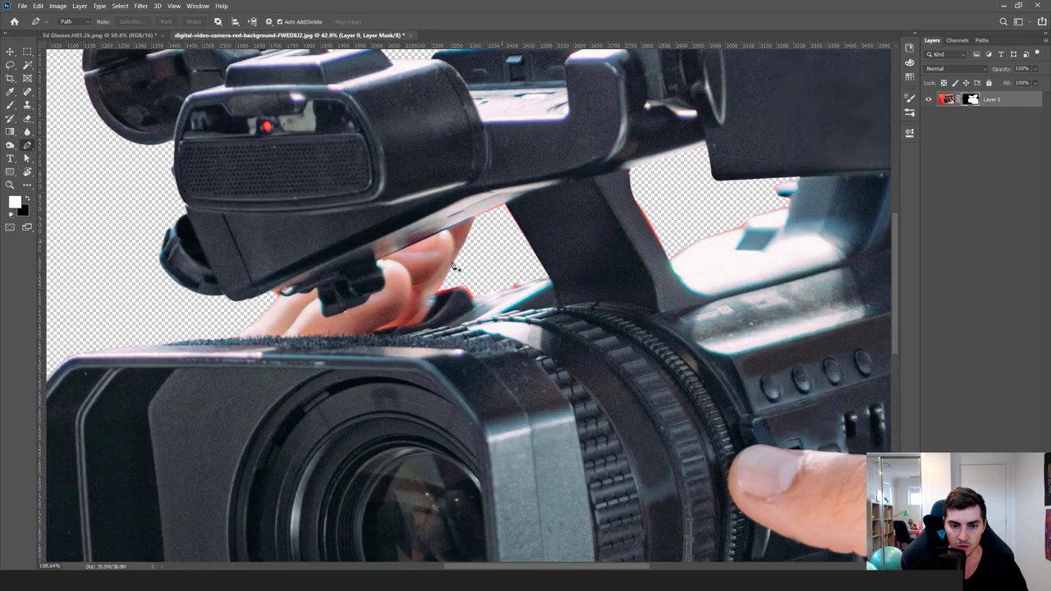
scroll(465, 305, "up", 4)
scroll(469, 305, "down", 6)
scroll(724, 224, "down", 1)
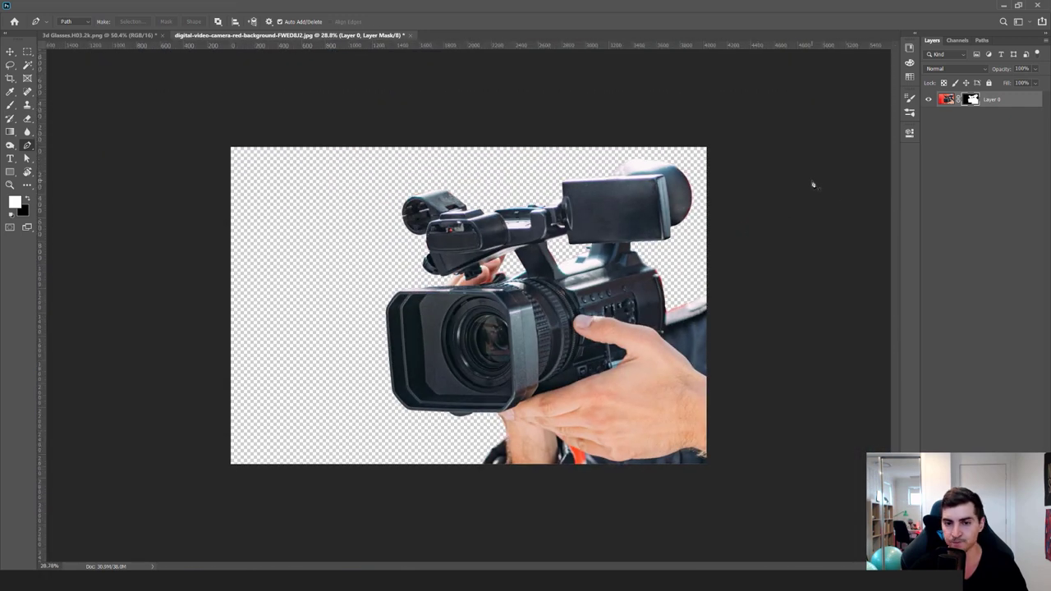
key("v")
left_click(496, 179)
key("m")
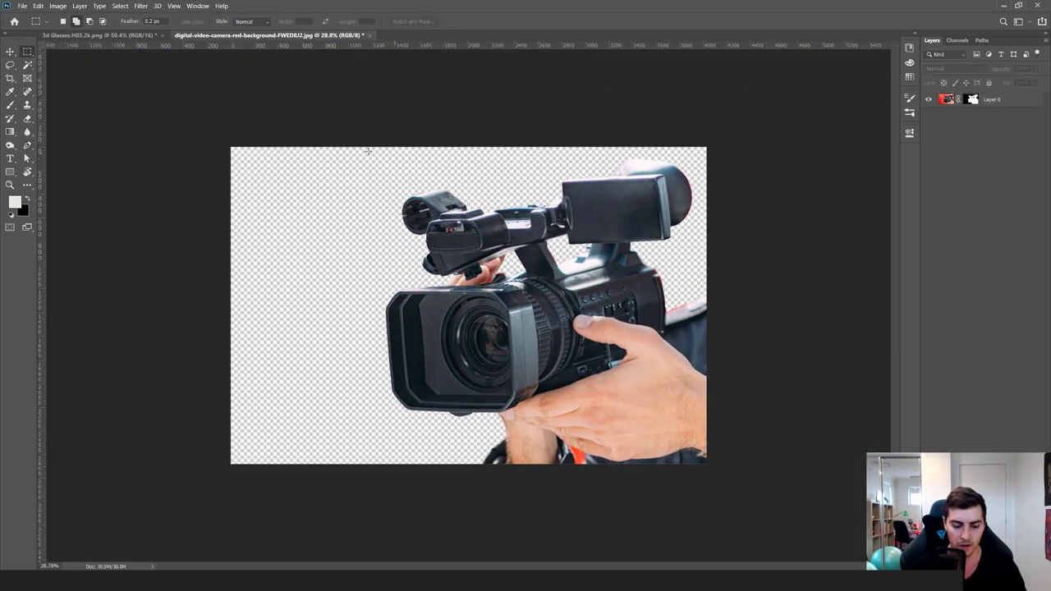
Bring up the Save for Web (Legacy) export of the cut-out and show its preview at 25%
left_click(23, 6)
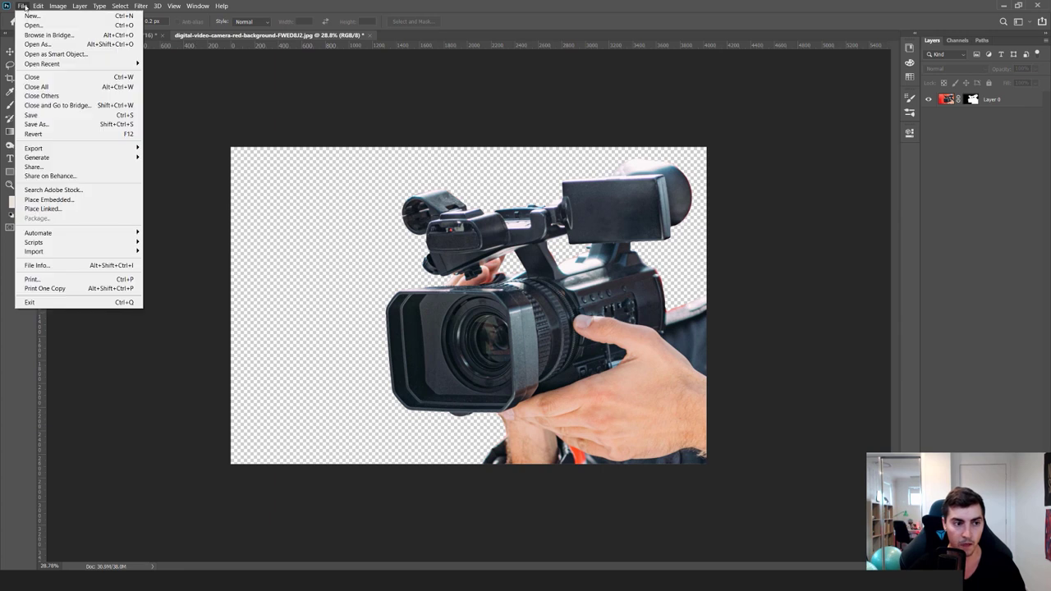
mouse_move(71, 149)
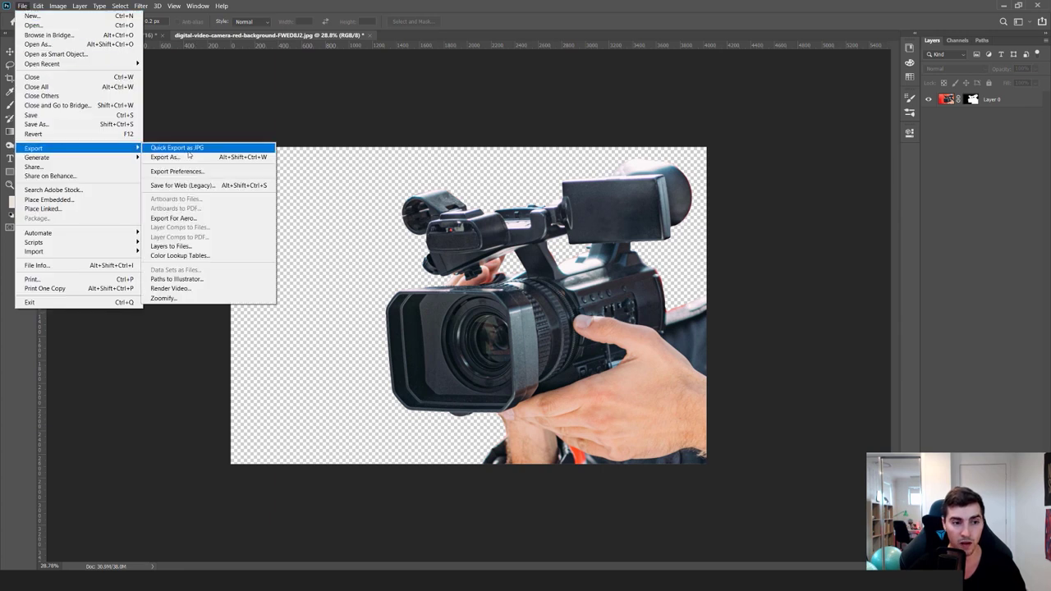
left_click(189, 185)
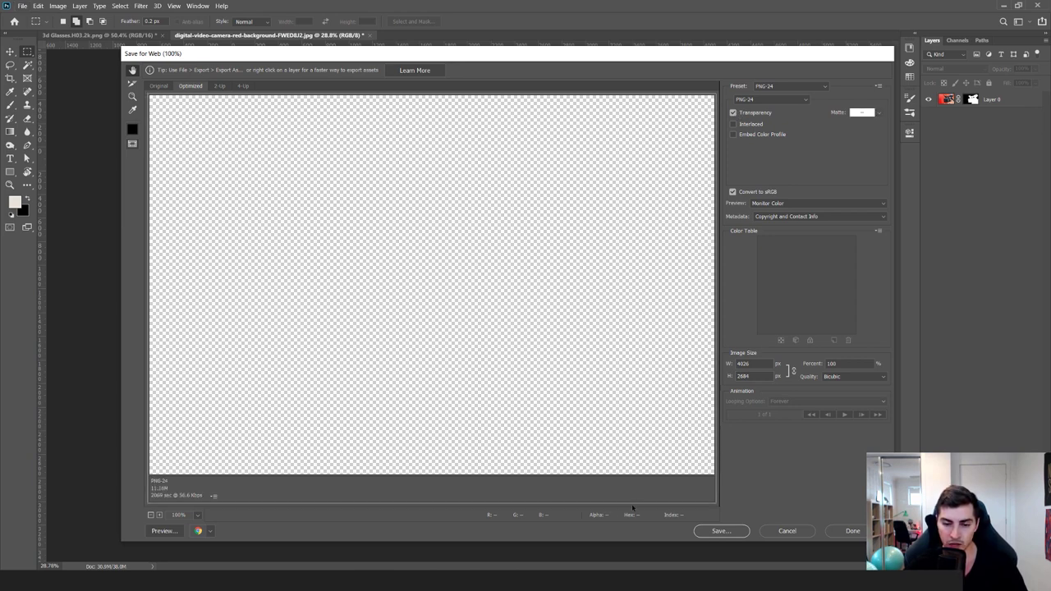
left_click(150, 515)
left_click(150, 515)
left_click(150, 515)
left_click(150, 515)
left_click(151, 516)
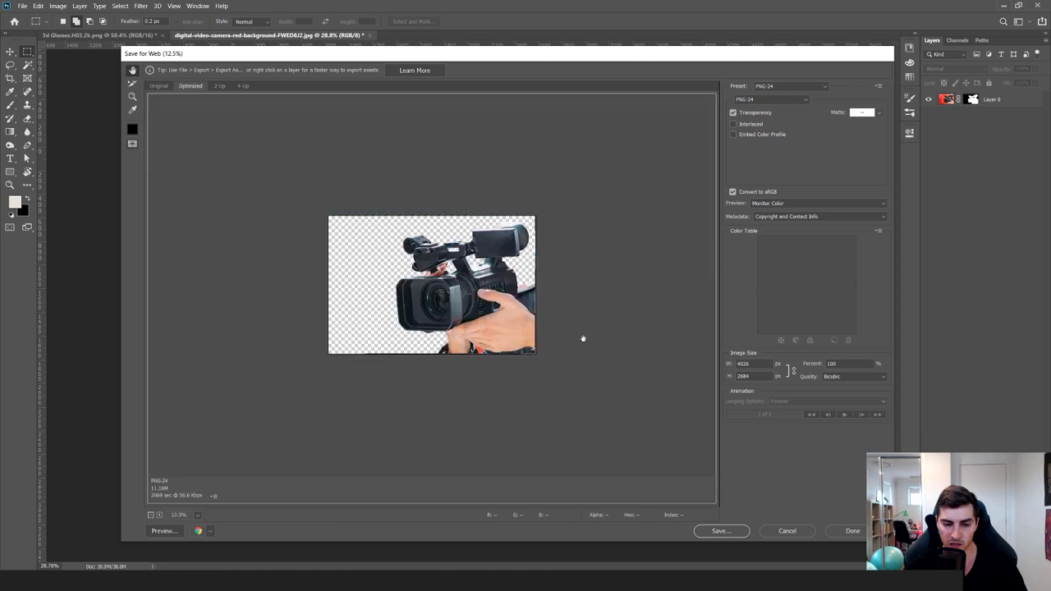
left_click(159, 514)
Scale the exported camera image to 40 percent of its original size
double_click(851, 363)
type("30")
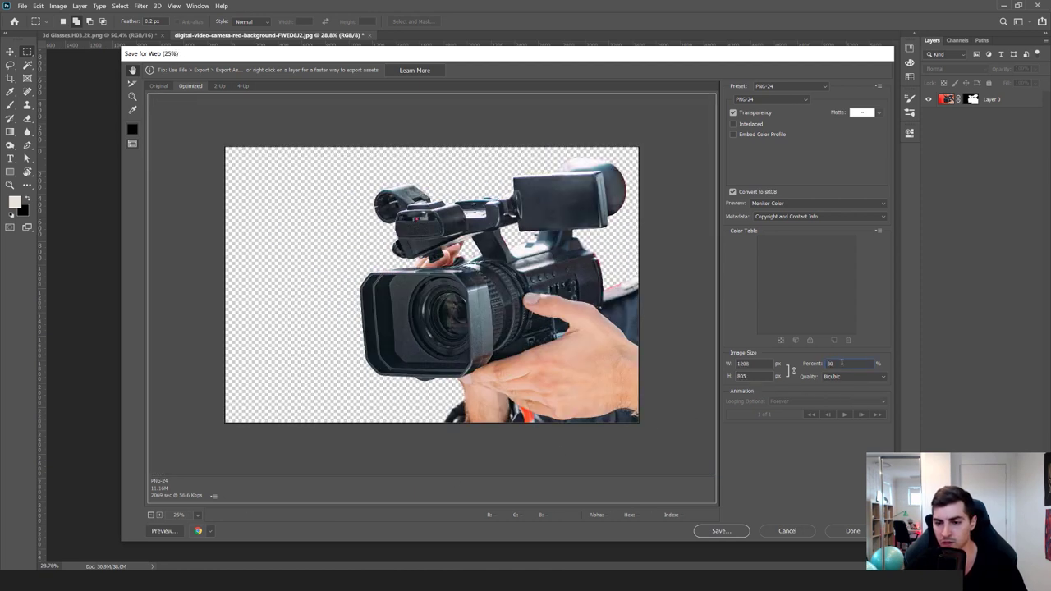
left_click_drag(842, 363, 795, 372)
type("40")
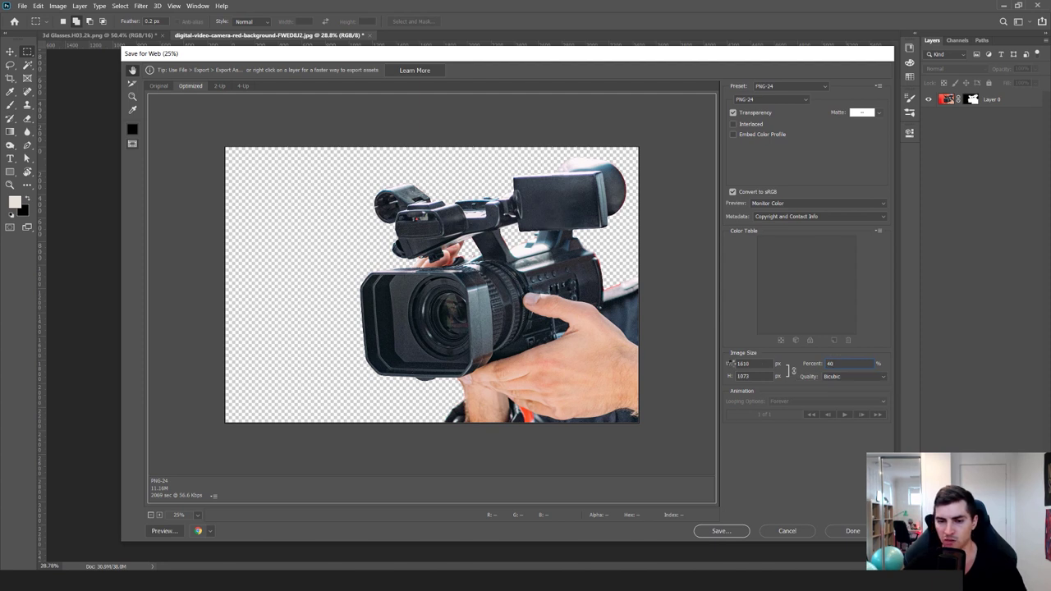
left_click(739, 362)
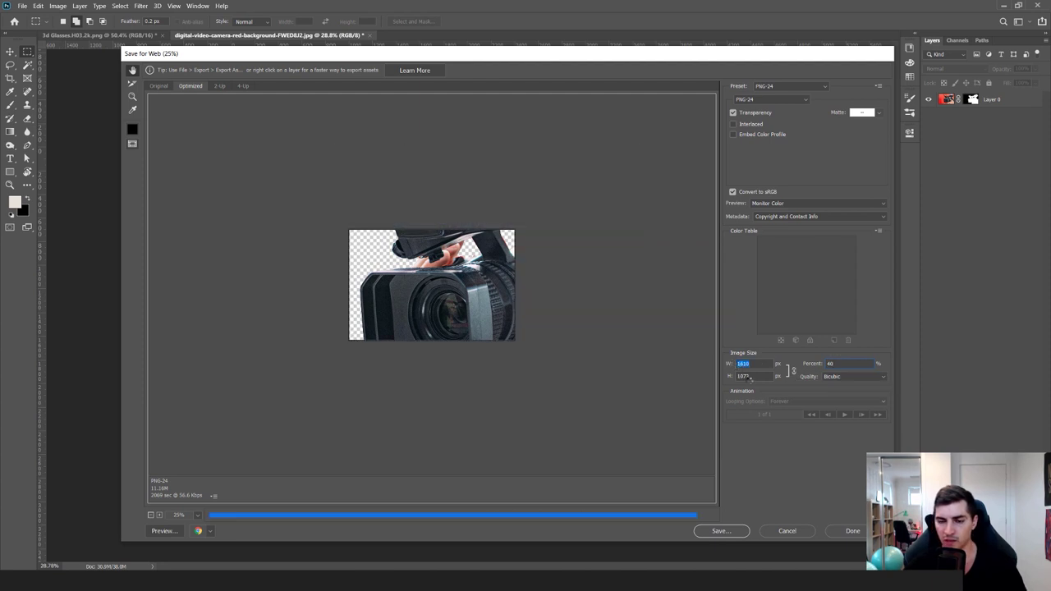
Save the optimized transparent PNG in the Downloads folder as DIGITAL CAMERA
left_click(719, 530)
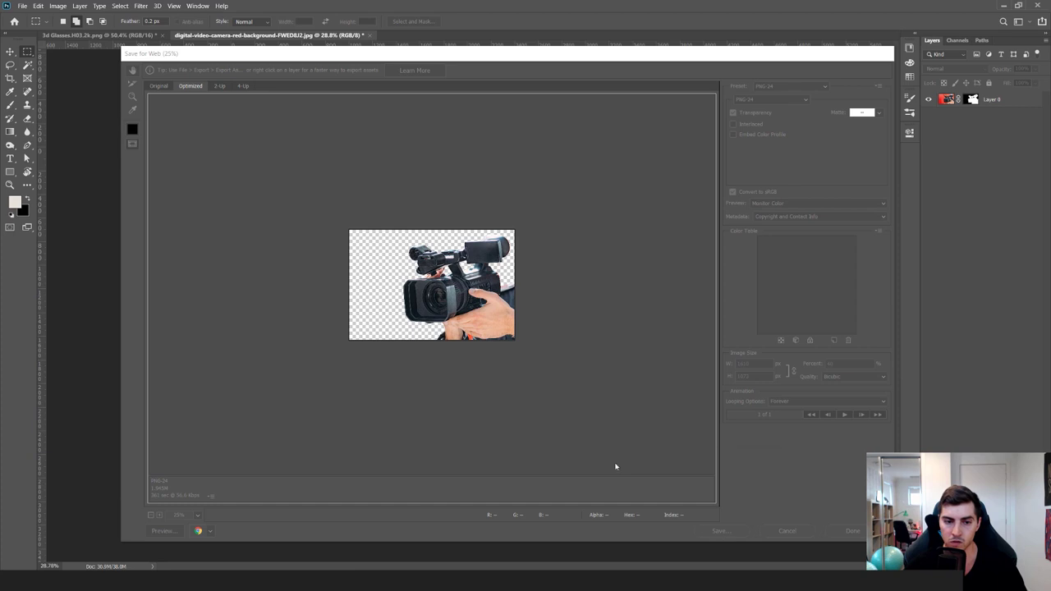
left_click(303, 146)
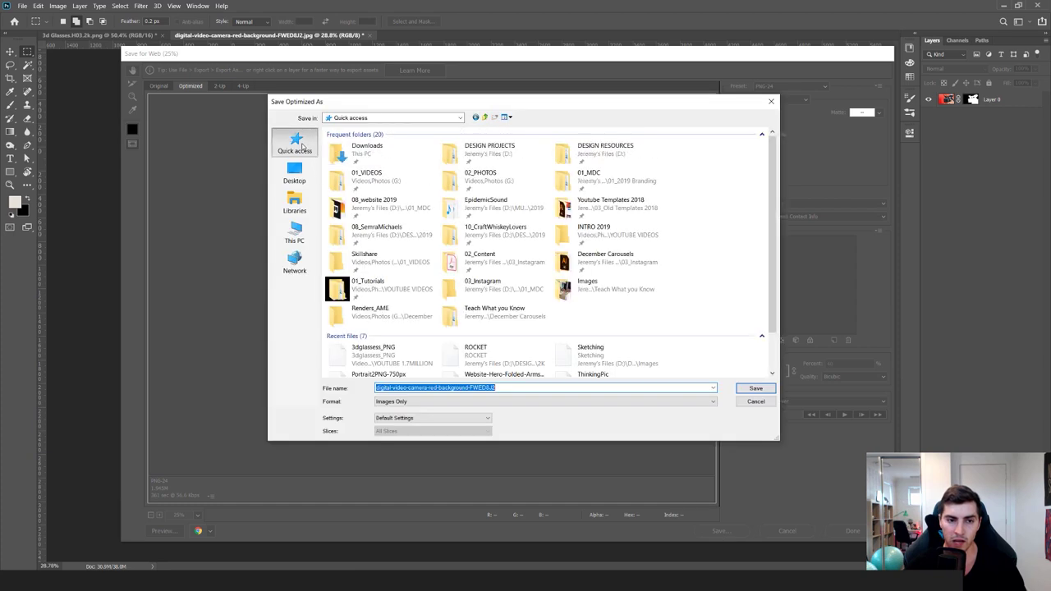
double_click(379, 154)
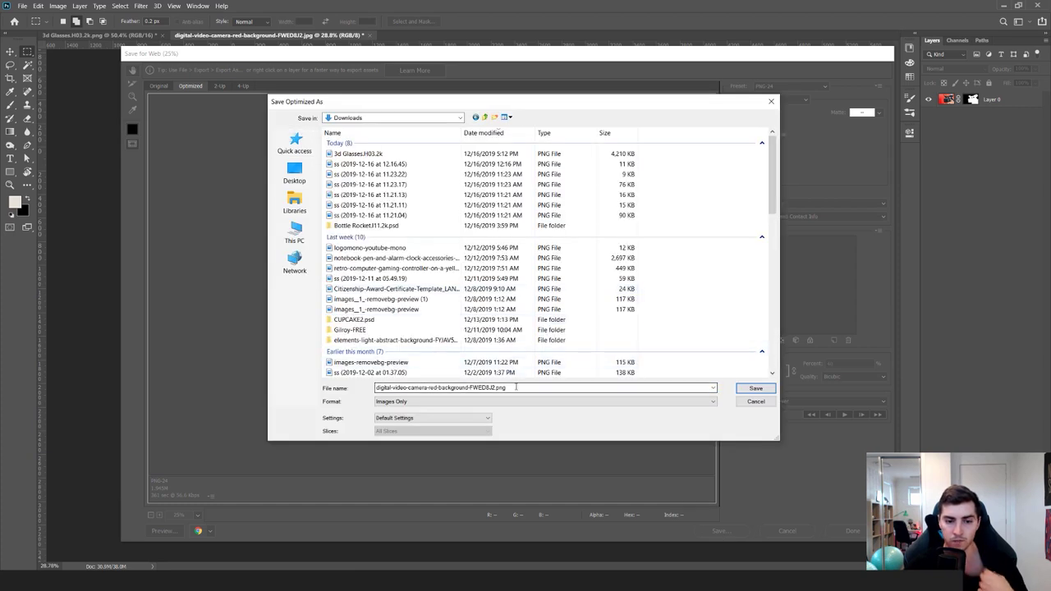
key("BackSpace")
type("DIGITAL CAMERA")
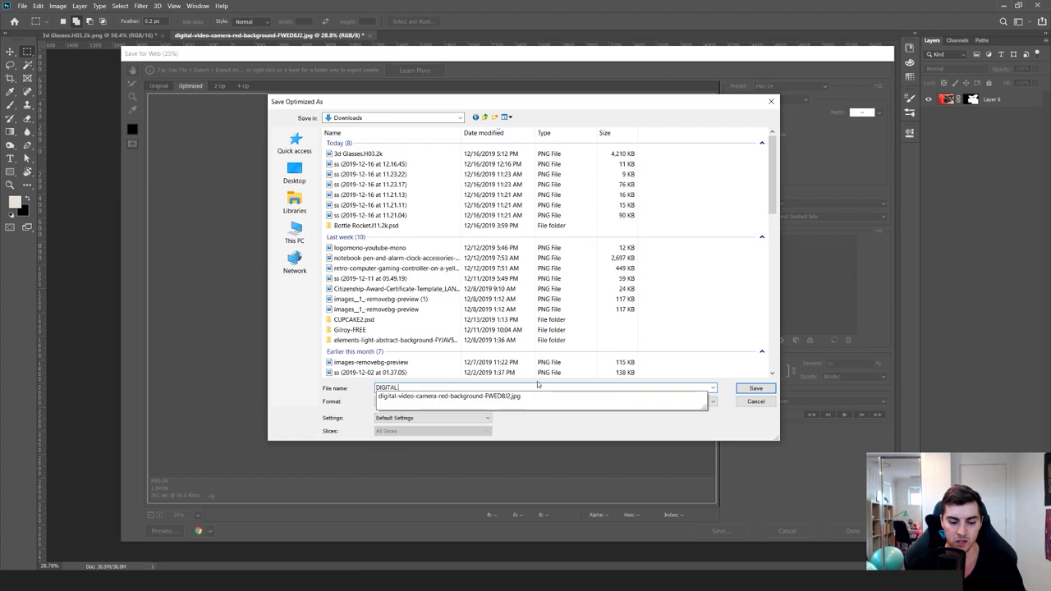
key("Return")
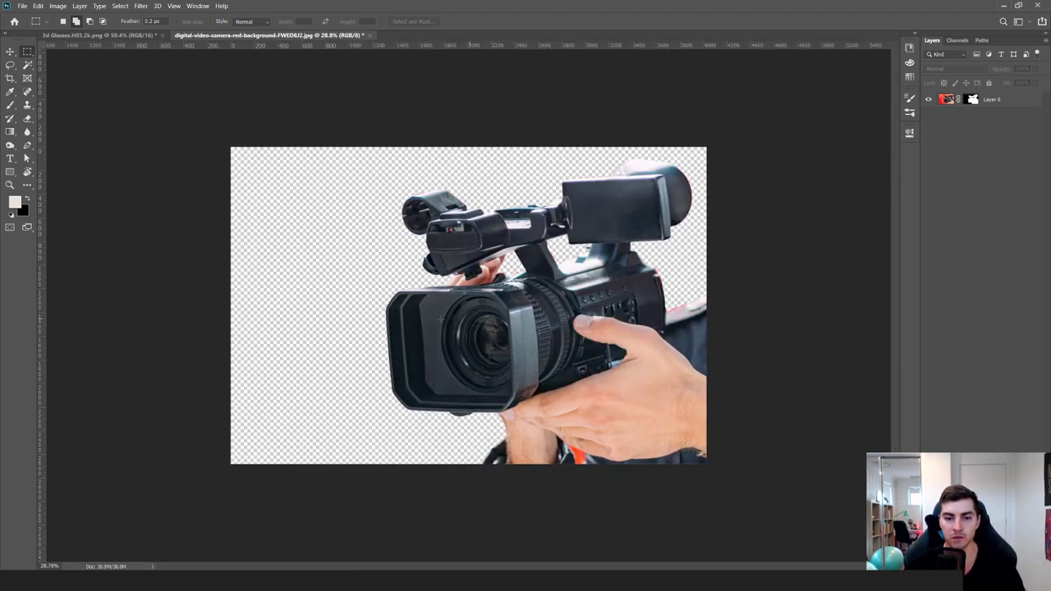
Switch to the NEW CAROUSEL document in Illustrator and place DIGITAL-CAMERA.png from the Downloads folder onto the first artboard
left_click(1002, 6)
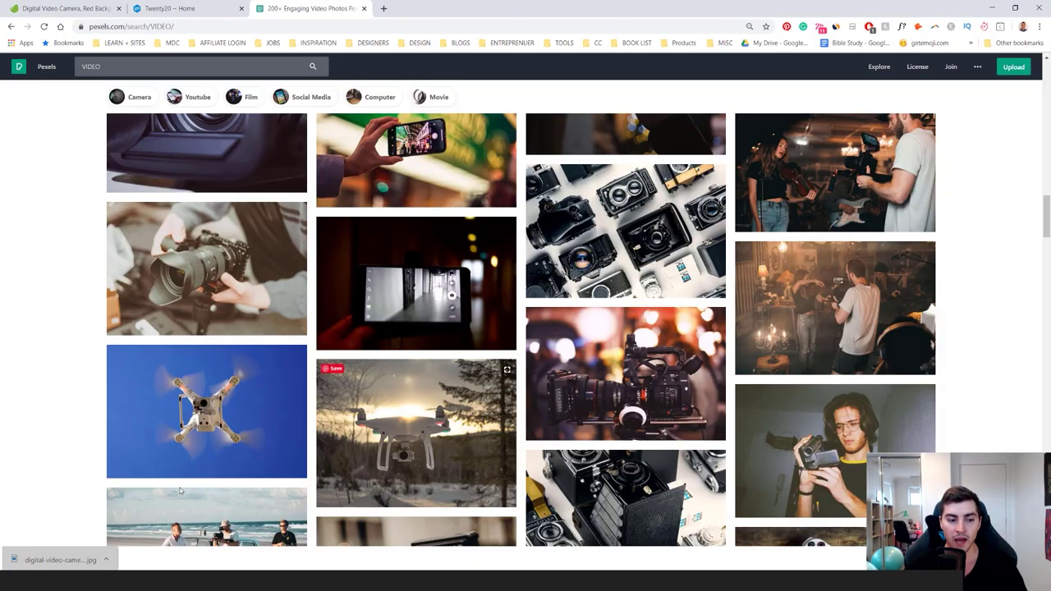
left_click(998, 6)
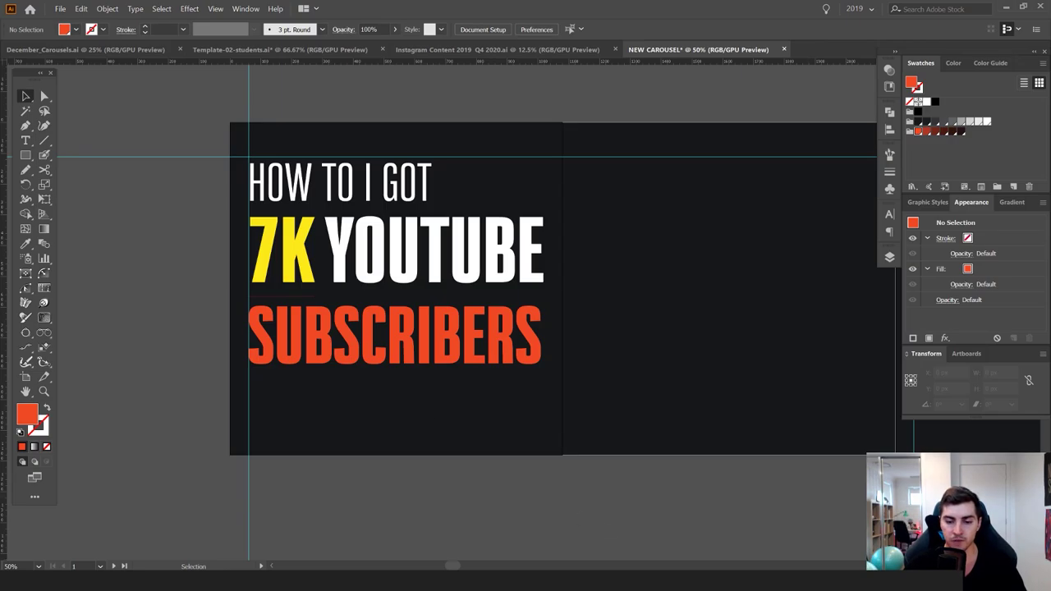
key("super+e")
left_click(256, 186)
left_click_drag(423, 125, 631, 139)
left_click_drag(608, 208, 162, 347)
left_click_drag(325, 492, 480, 439)
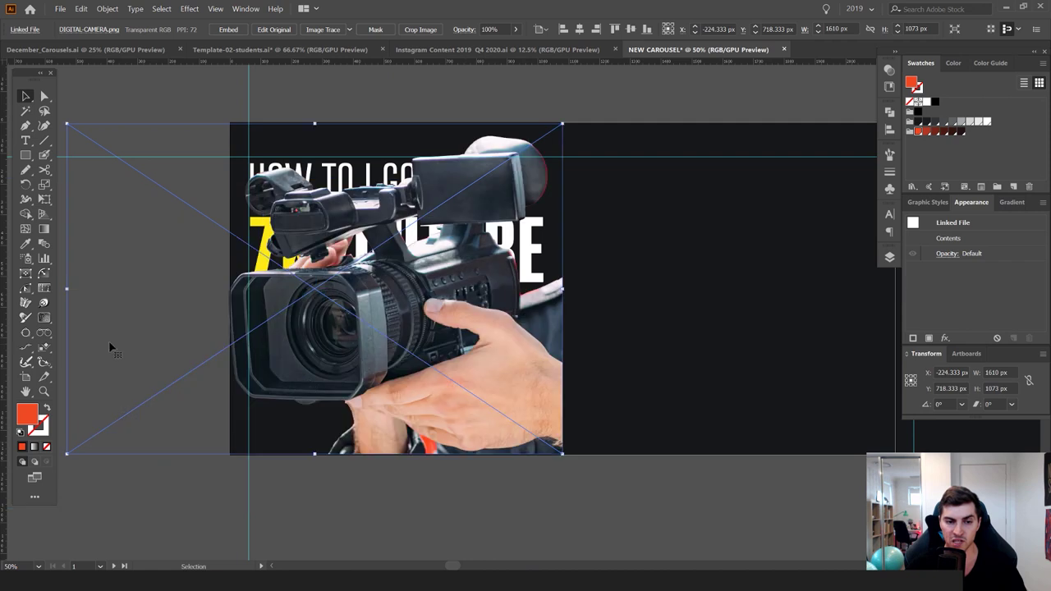
Scale the placed camera down to about 1105 px wide and seat it in the bottom-right corner of the first artboard
scroll(192, 390, "up", 3)
scroll(440, 446, "down", 4)
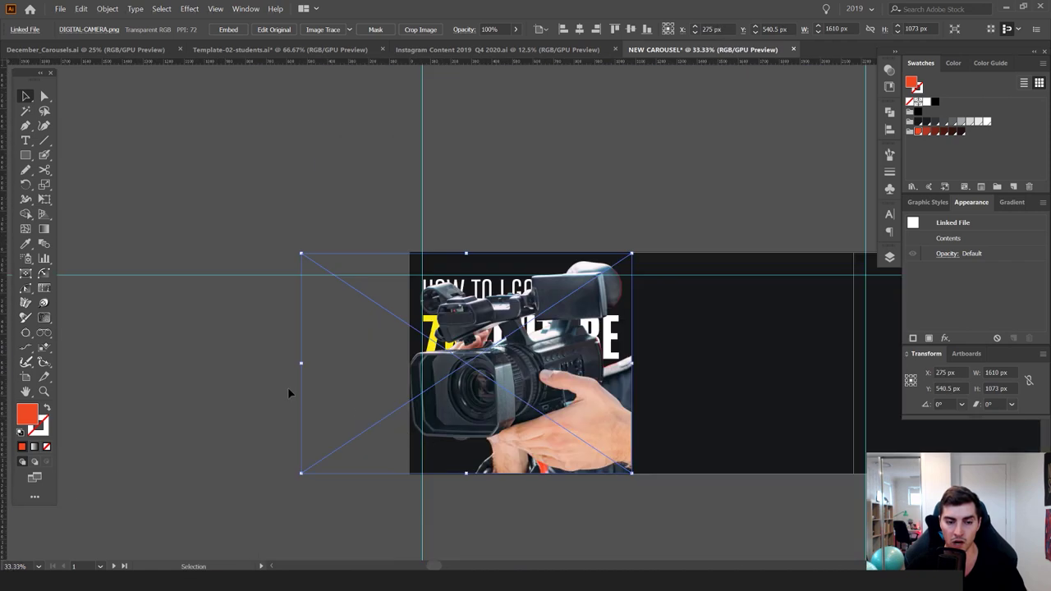
left_click_drag(302, 364, 405, 364)
left_click_drag(567, 372, 574, 408)
left_click(640, 528)
left_click_drag(640, 527, 612, 521)
scroll(545, 417, "up", 1)
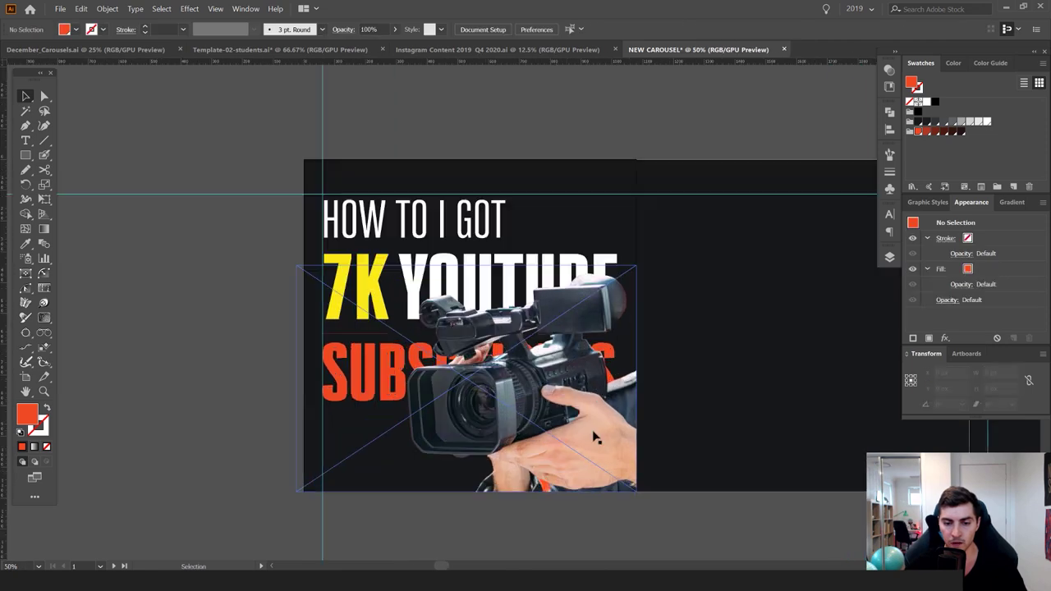
left_click_drag(591, 369, 593, 276)
left_click_drag(606, 346, 607, 334)
left_click(629, 138)
scroll(631, 144, "down", 1)
left_click_drag(641, 188, 562, 203)
left_click_drag(539, 288, 539, 369)
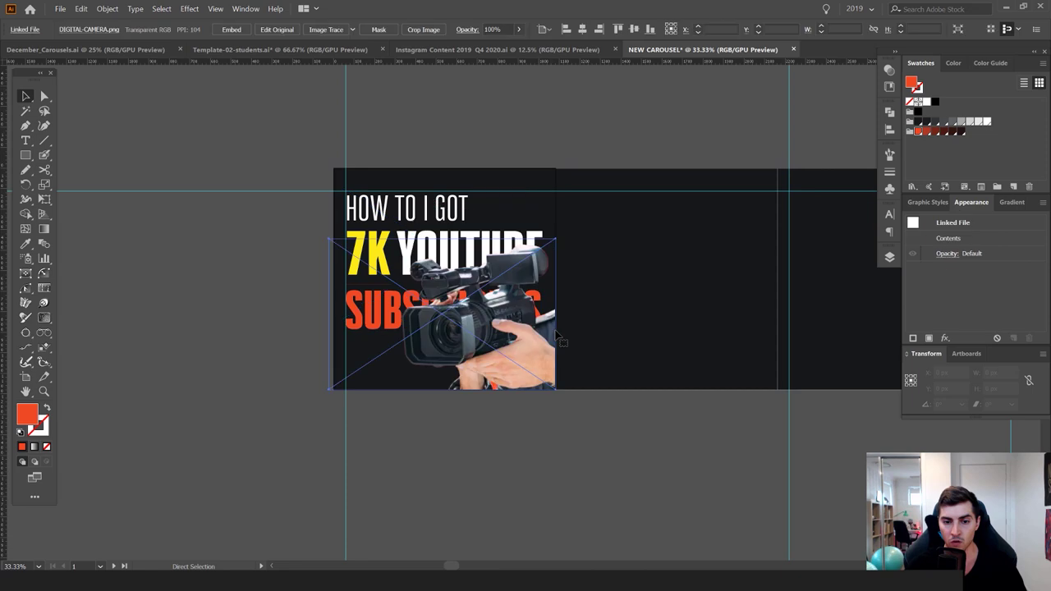
Try the camera greatly enlarged across the first two artboards, and undo the enlargement
left_click_drag(563, 316, 777, 313)
left_click_drag(644, 408, 645, 368)
key("ctrl+shift+a")
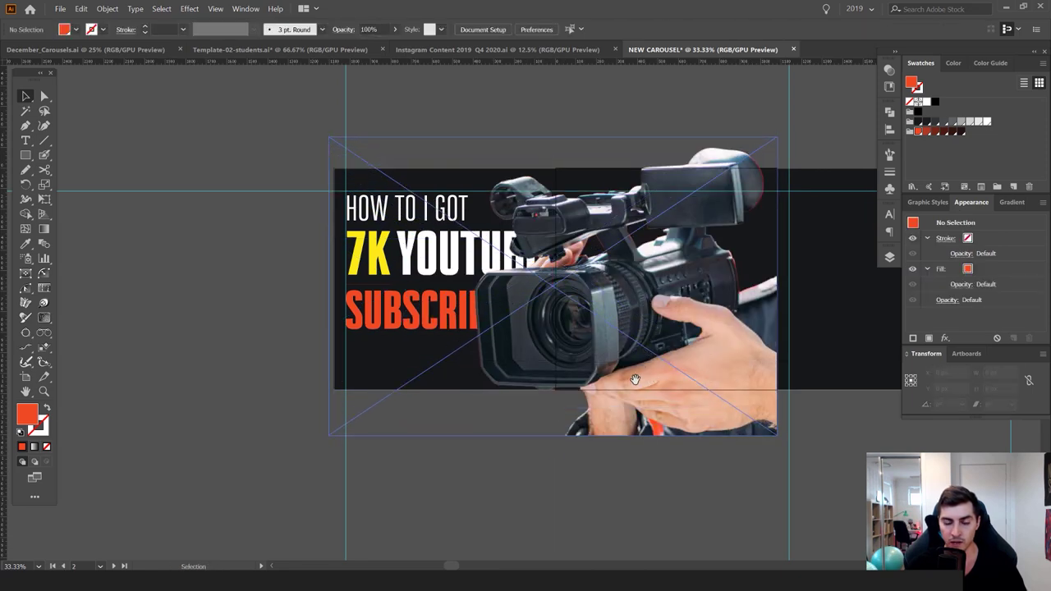
key("ctrl+minus")
scroll(634, 398, "down", 1)
scroll(336, 347, "up", 2)
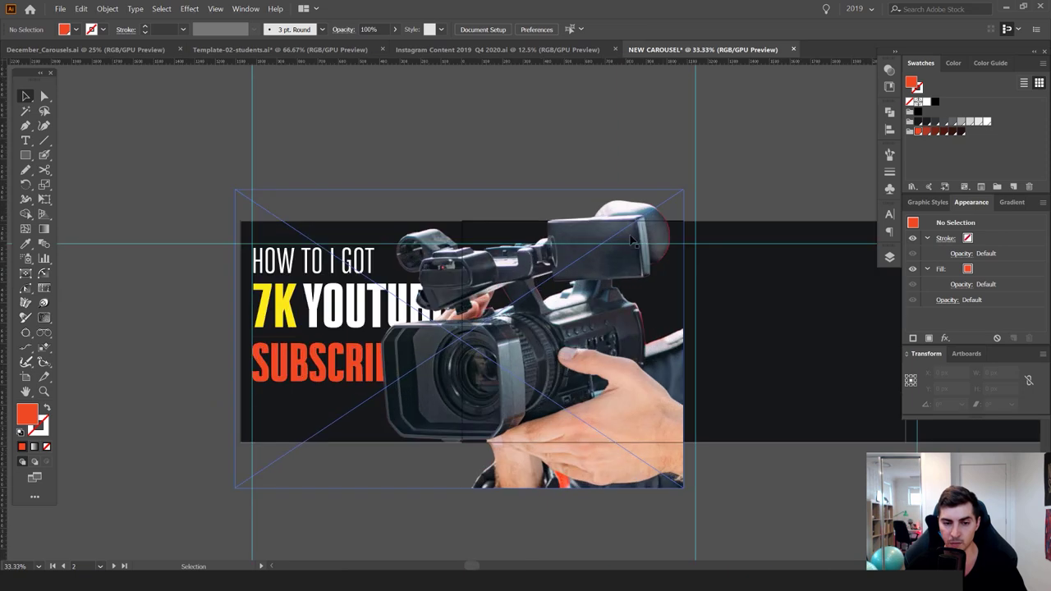
key("ctrl+z")
key("ctrl+z")
key("ctrl+z")
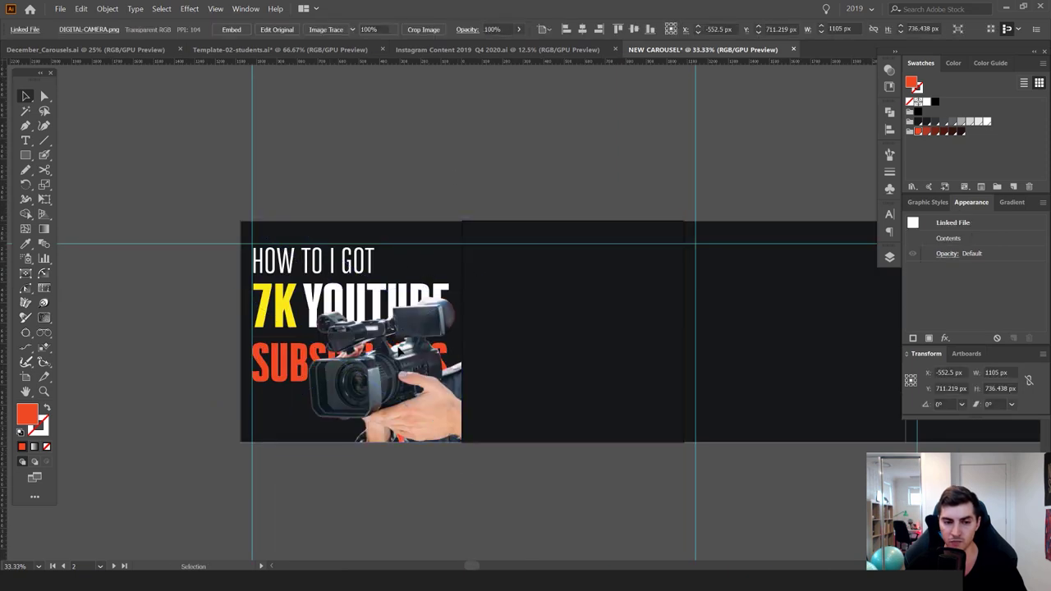
Scale the camera proportionally to about 809 px wide, anchored in the first artboard's bottom-right corner
scroll(326, 215, "up", 2)
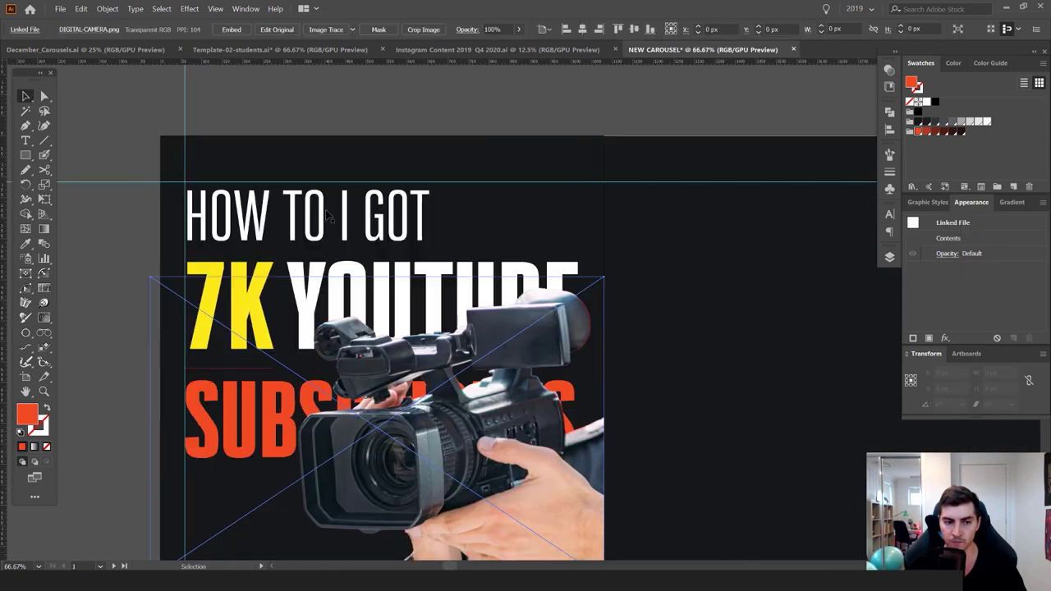
left_click(327, 215)
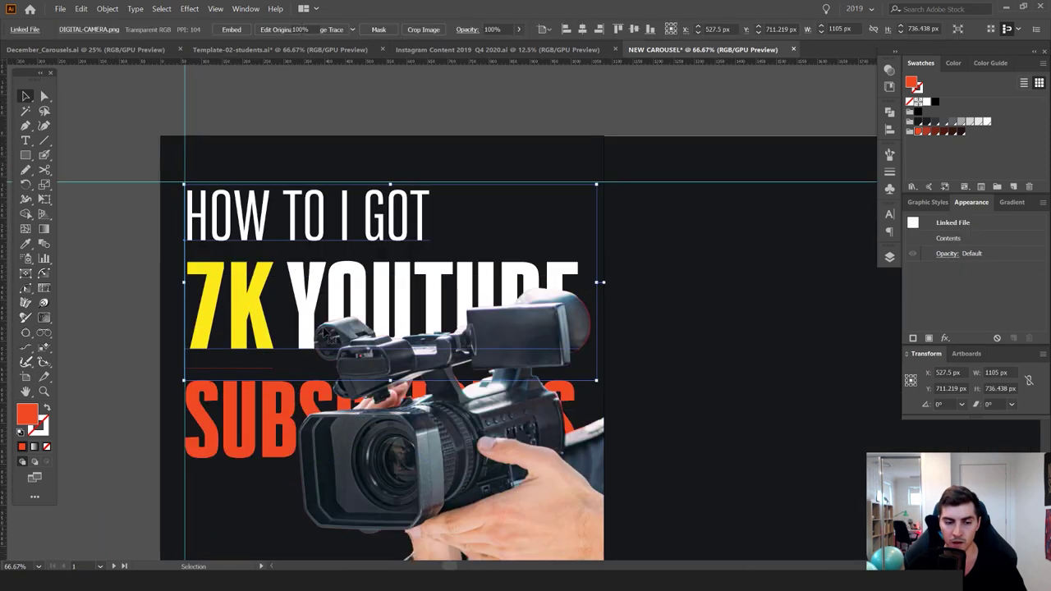
scroll(320, 332, "down", 2)
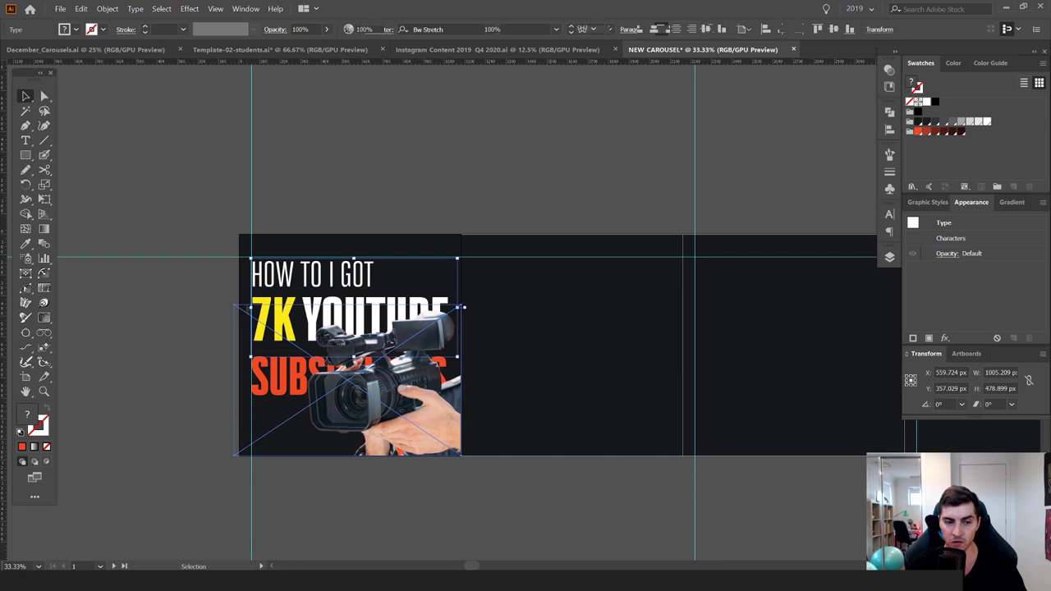
left_click(286, 327)
left_click_drag(234, 304, 294, 344)
left_click(424, 486)
left_click_drag(437, 494, 490, 482)
left_click(358, 369)
scroll(328, 376, "up", 2)
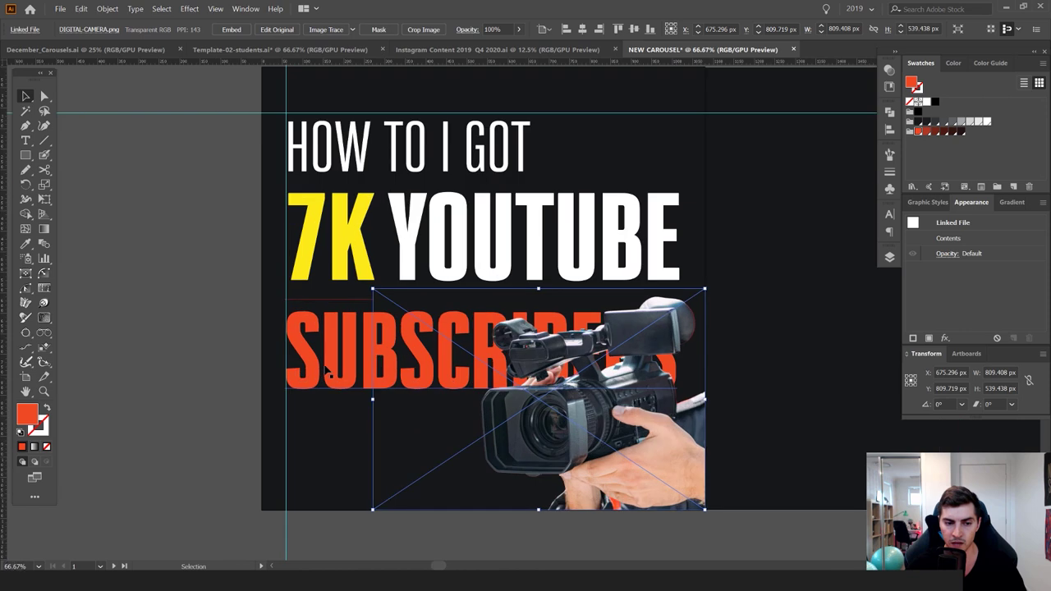
Tighten the line spacing between HOW TO I GOT and 7K YOUTUBE
left_click(367, 218)
key("ctrl+alt+Up")
key("ctrl+alt+Up")
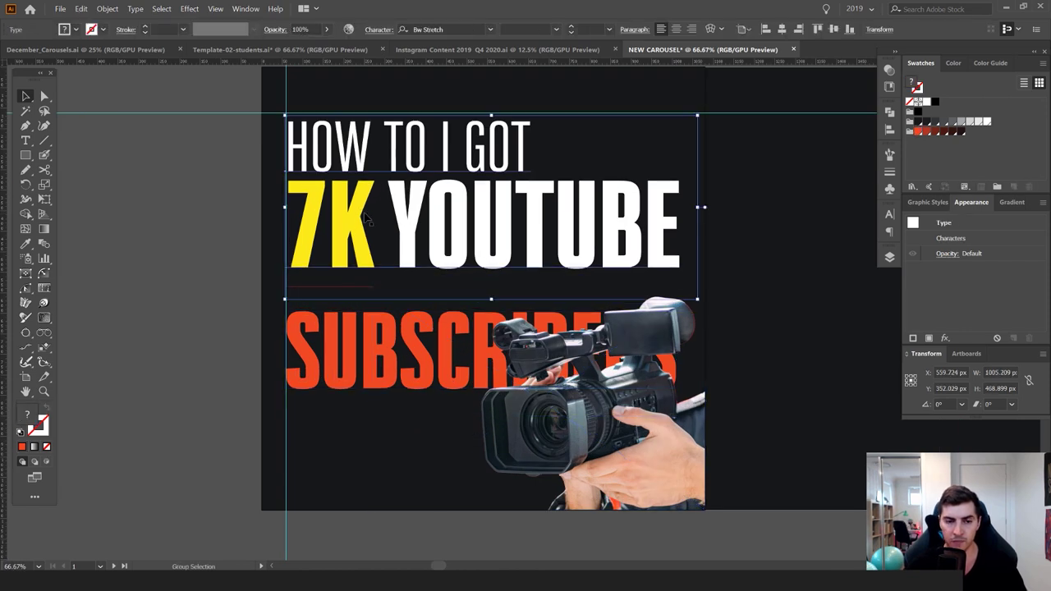
Nudge both heading text blocks up together so the first line sits at the top guide
left_click(339, 333)
left_click(352, 195, "shift")
key("shift+Up")
key("shift+Up")
key("shift+Up")
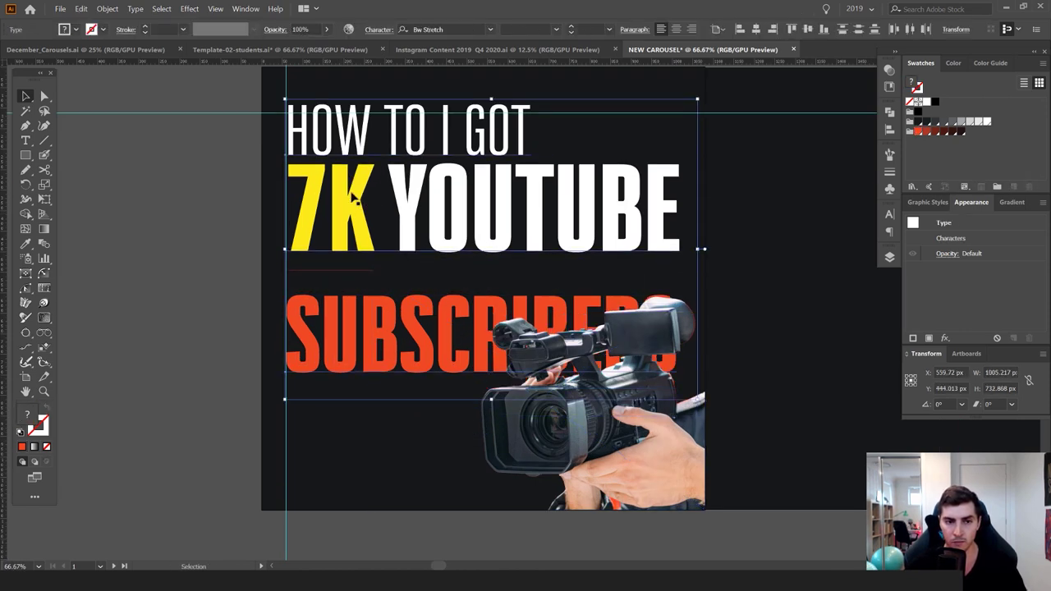
key("shift+Down")
key("shift+Down")
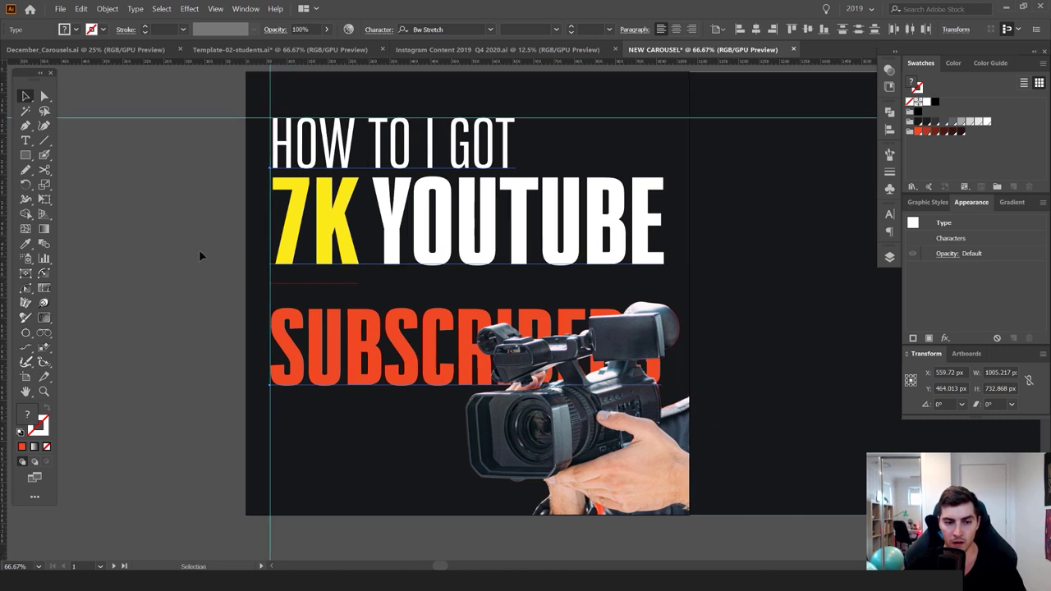
Move the SUBSCRIBERS heading up close beneath 7K YOUTUBE and deselect it
left_click_drag(358, 371, 358, 346)
key("ctrl+z")
left_click(295, 341)
key("shift+Up")
key("shift+Up")
key("shift+Up")
key("shift+Up")
key("shift+Up")
key("shift+Up")
key("shift+Up")
key("shift+Up")
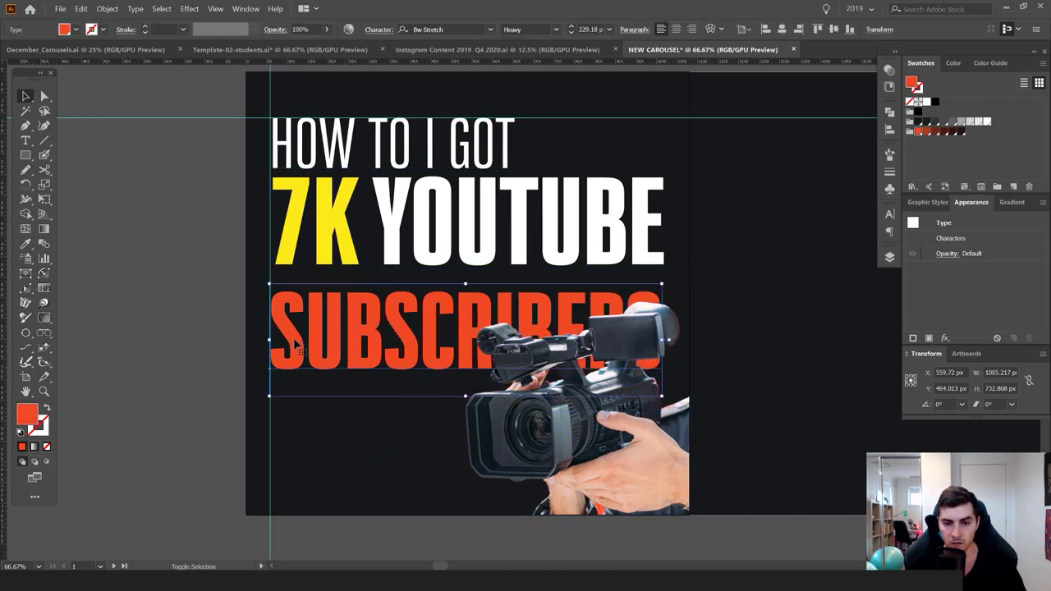
key("ctrl+minus")
key("ctrl+minus")
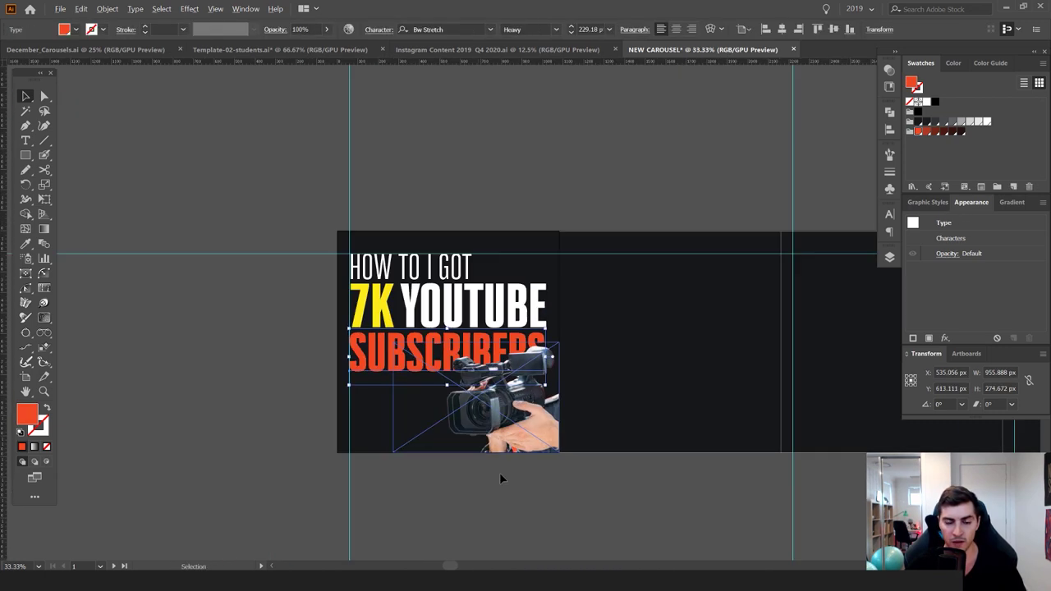
left_click(357, 467)
scroll(440, 501, "down", 1)
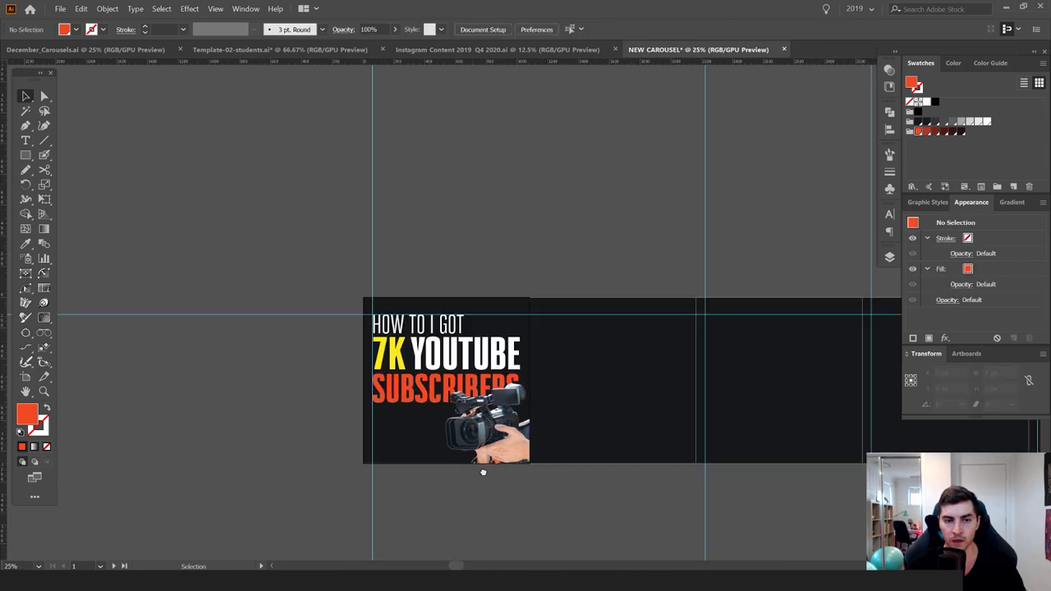
left_click_drag(576, 281, 556, 135)
Look through the earlier carousel files and copy the group of small credit lines from December_Carousels.ai's YouTube cover
left_click(496, 49)
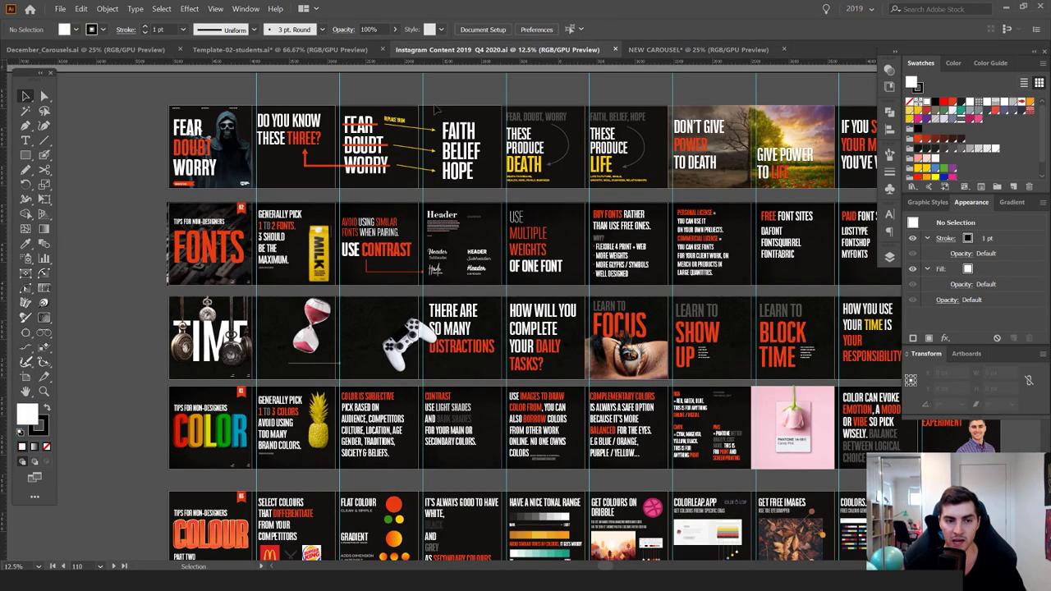
left_click_drag(332, 299, 357, 225)
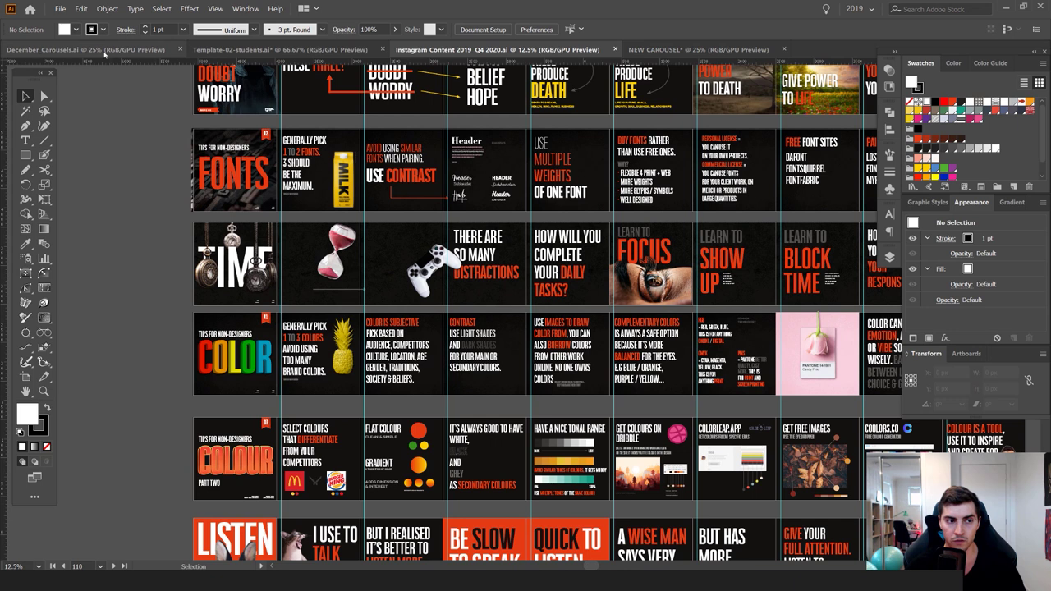
left_click(100, 50)
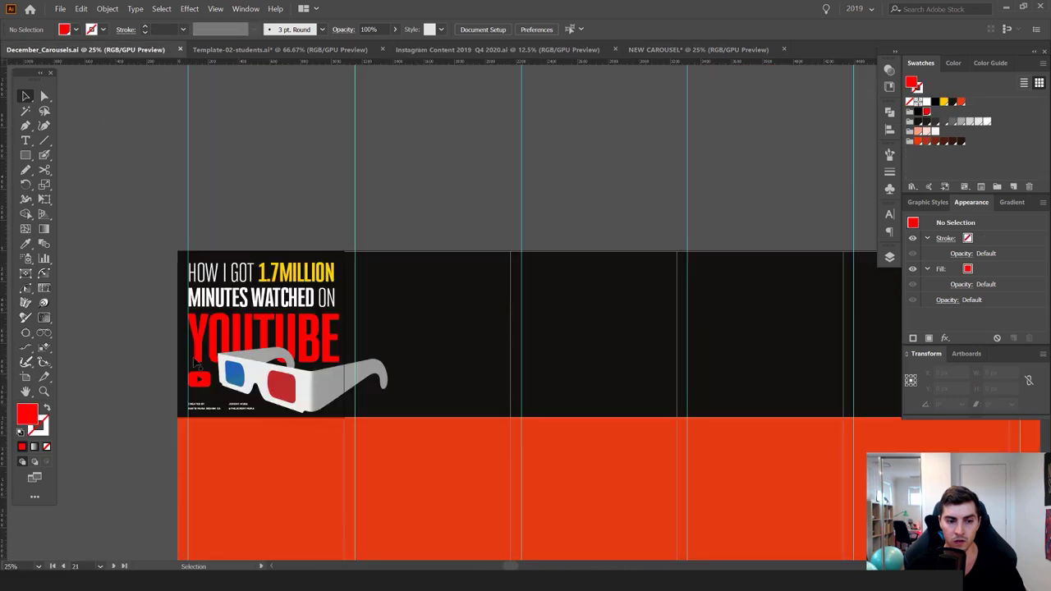
scroll(323, 312, "up", 5)
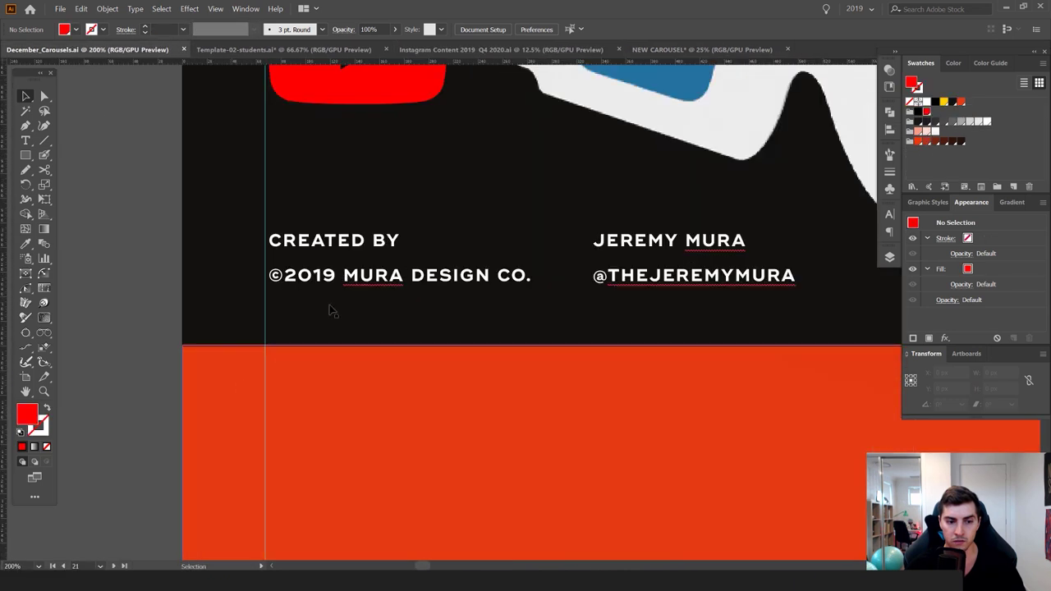
left_click(433, 291)
Paste the credit lines into NEW CAROUSEL and align them to the left margin guide in the first artboard's lower part
left_click(271, 49)
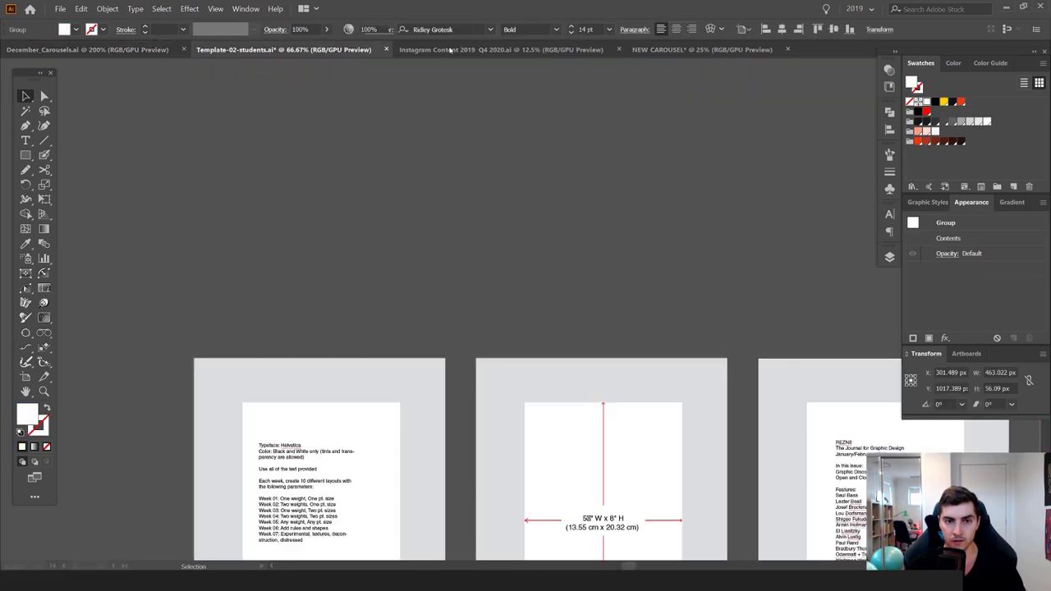
left_click(467, 51)
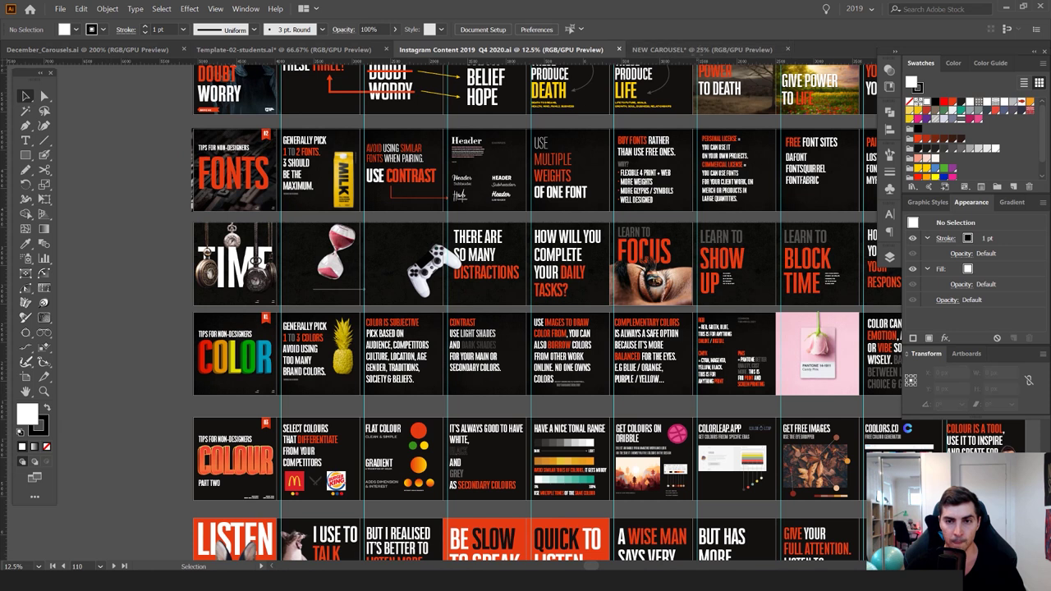
left_click(693, 50)
key("ctrl+v")
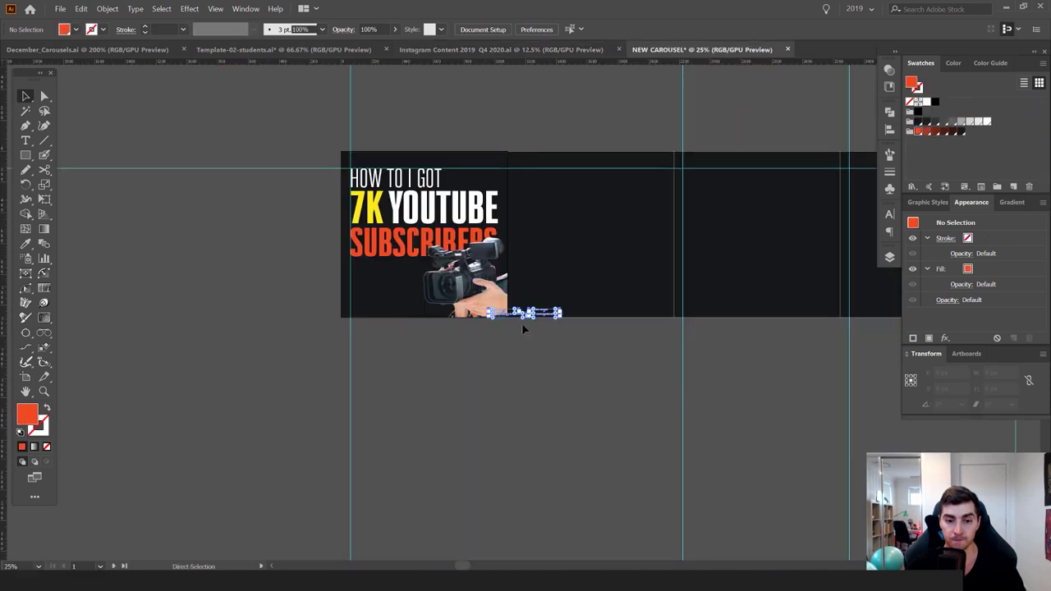
scroll(514, 323, "up", 7)
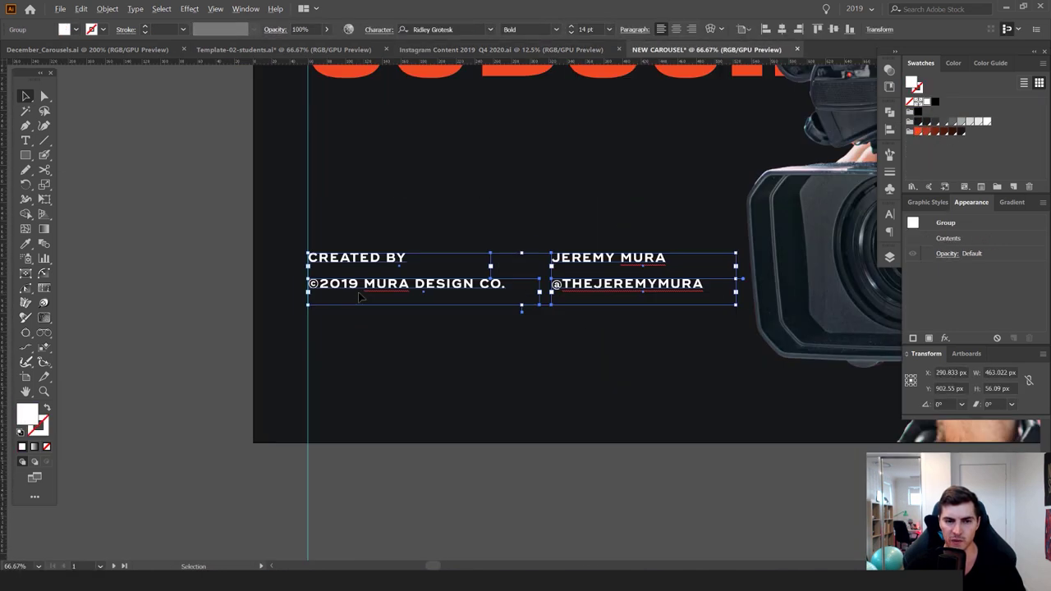
Ungroup the credit lines and stack the name and handle lines beneath the copyright line along the margin guide
scroll(464, 234, "down", 3)
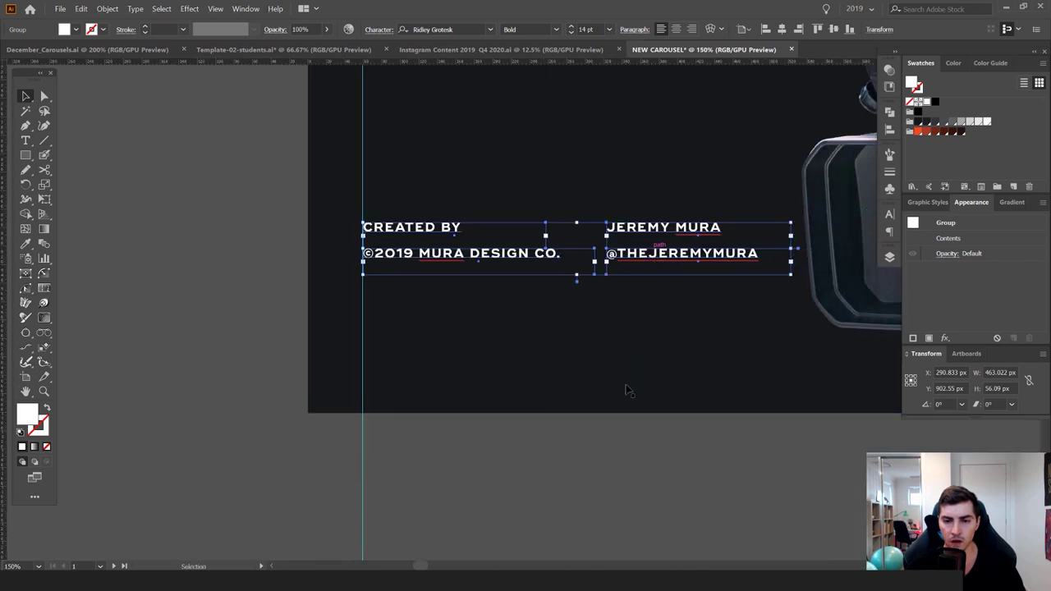
key("ctrl+shift+g")
left_click(637, 512)
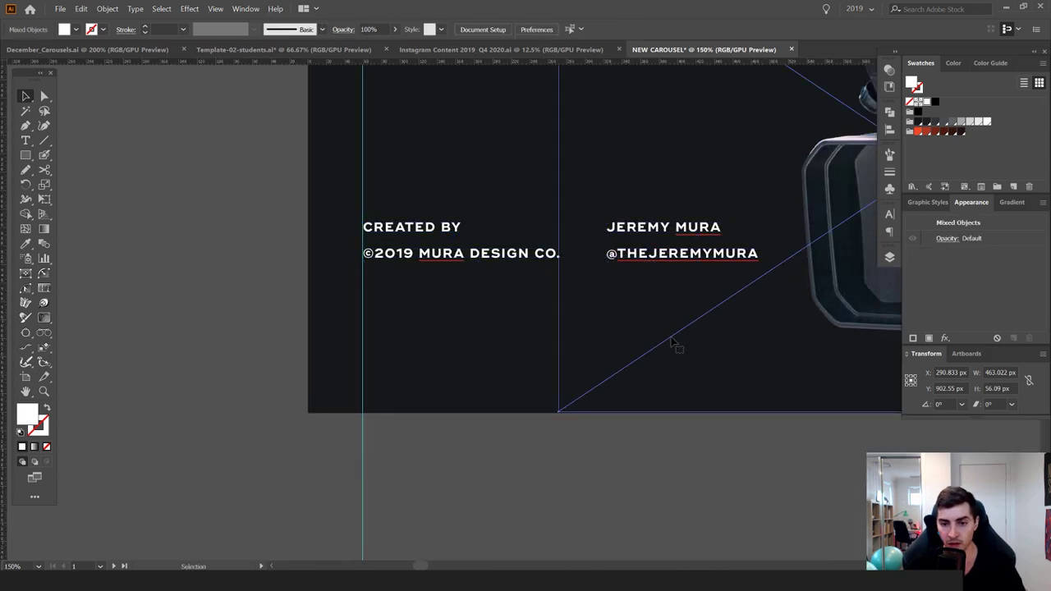
left_click(661, 270)
left_click_drag(661, 271, 416, 310)
left_click(413, 256, "shift")
key("shift+Down")
key("shift+Down")
key("shift+Down")
key("shift+Down")
key("shift+Up")
key("shift+Up")
key("shift+Up")
Group the stacked credit lines and lower them towards the bottom edge of the cover artboard
left_click(400, 230, "shift")
key("ctrl+g")
key("shift+Down")
key("shift+Down")
key("shift+Down")
key("shift+Down")
key("shift+Down")
key("shift+Down")
left_click(248, 259)
scroll(249, 259, "down", 2)
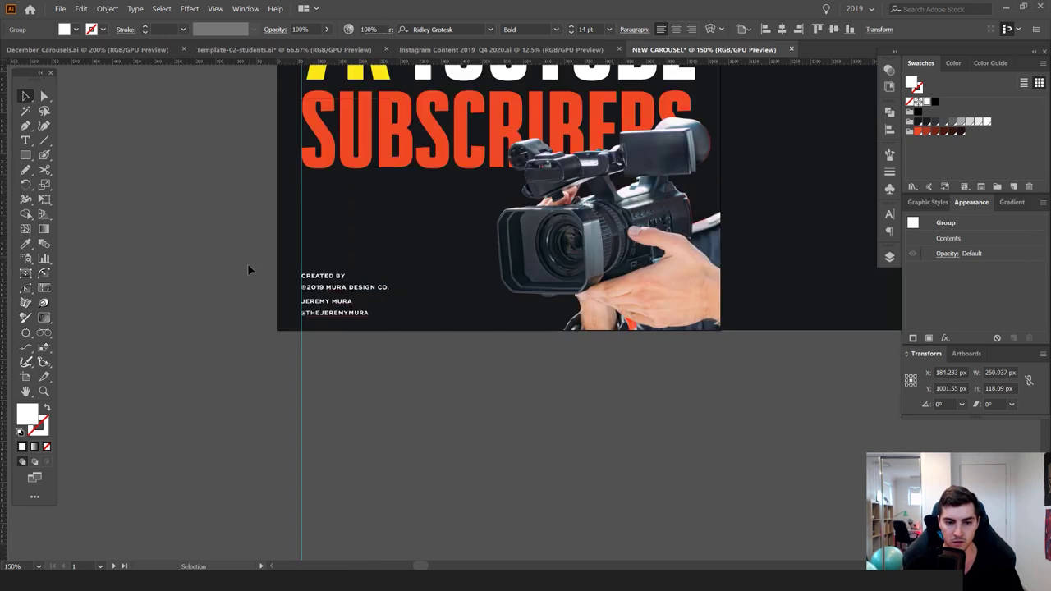
Examine the cover layout with its headings, camera and credit lines alongside the empty artboards
left_click_drag(267, 243, 244, 337)
scroll(292, 337, "down", 1)
left_click_drag(309, 352, 333, 374)
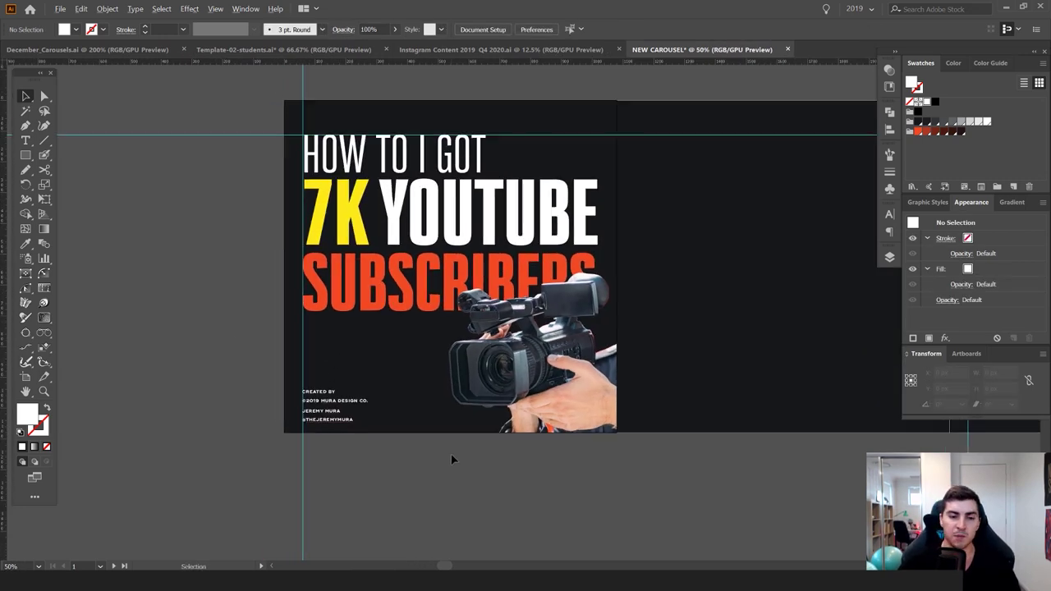
scroll(453, 458, "down", 2)
left_click_drag(416, 363, 440, 357)
scroll(464, 341, "up", 1)
scroll(481, 335, "up", 1)
left_click_drag(454, 297, 415, 246)
left_click(423, 239)
scroll(419, 238, "down", 2)
left_click(264, 246)
left_click(491, 349)
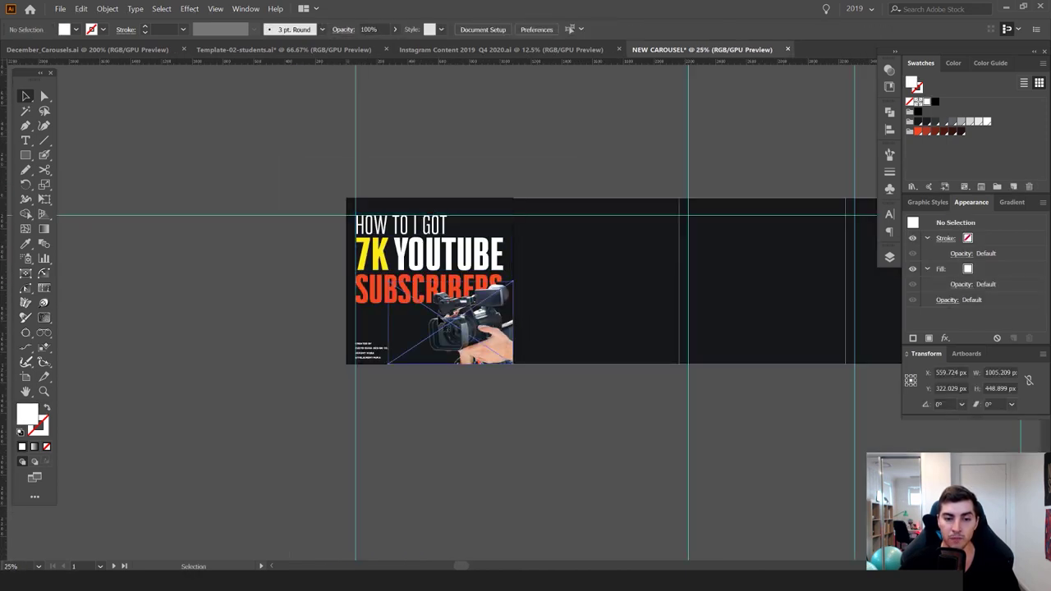
scroll(491, 355, "up", 1)
left_click_drag(522, 436, 481, 453)
scroll(517, 439, "down", 1)
left_click(502, 438)
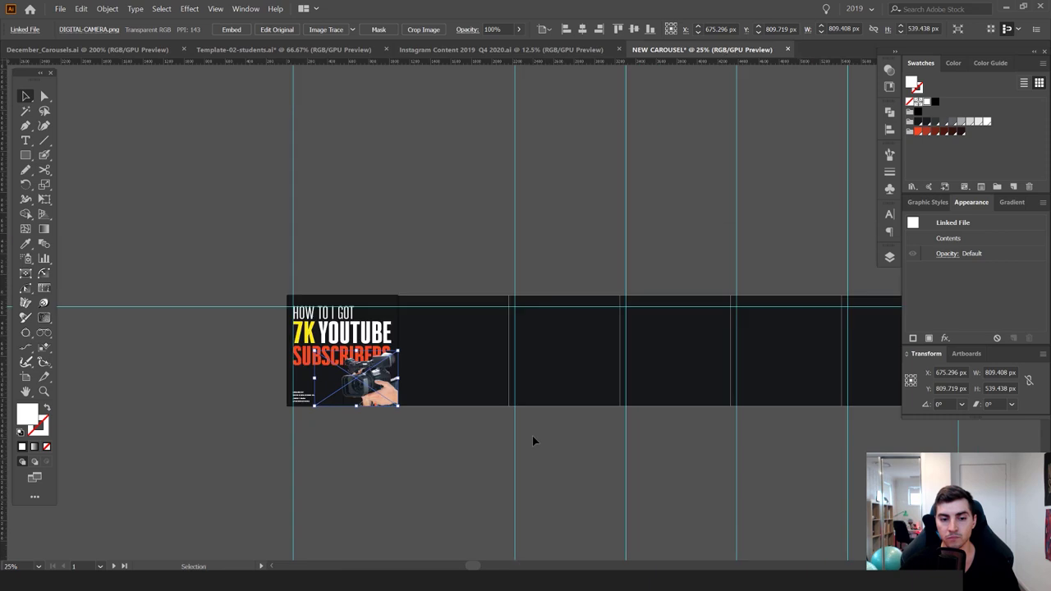
scroll(330, 409, "up", 3)
Try enlarging the camera image from its upper-left corner and undo the change
left_click(332, 404)
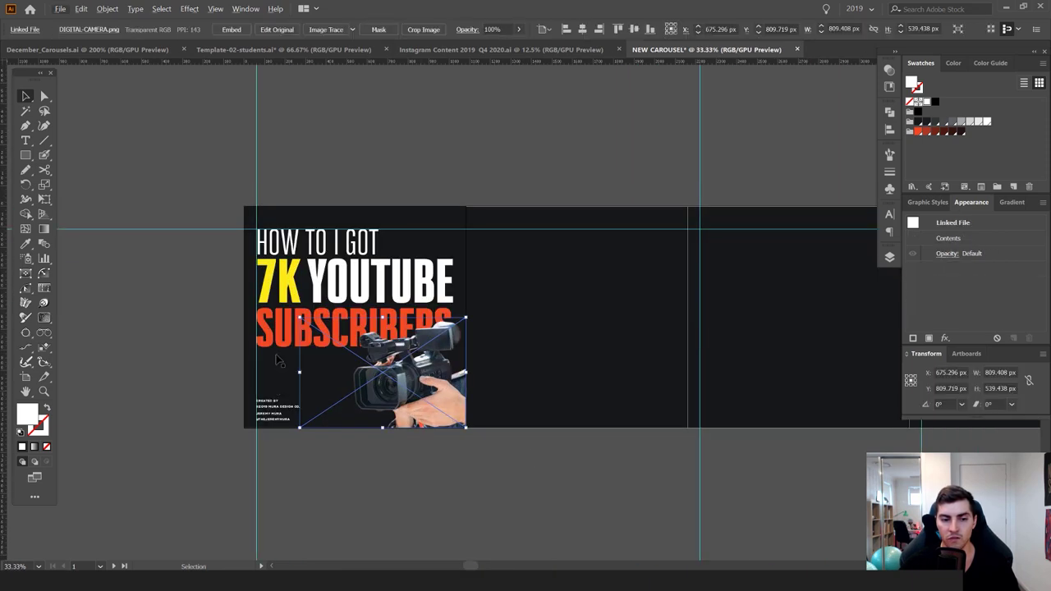
scroll(332, 403, "up", 1)
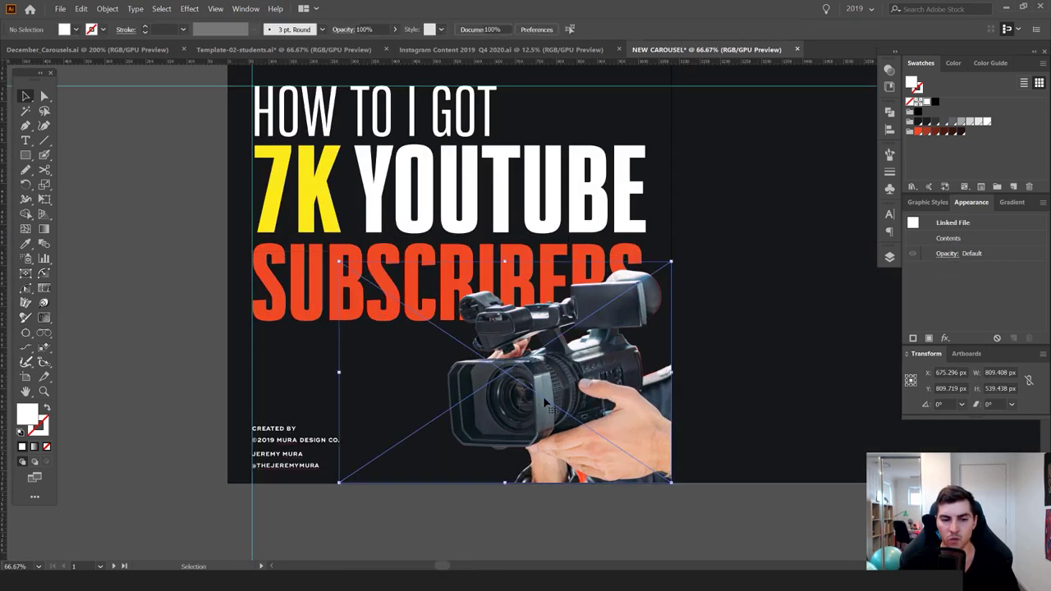
left_click_drag(339, 260, 284, 225)
key("ctrl+z")
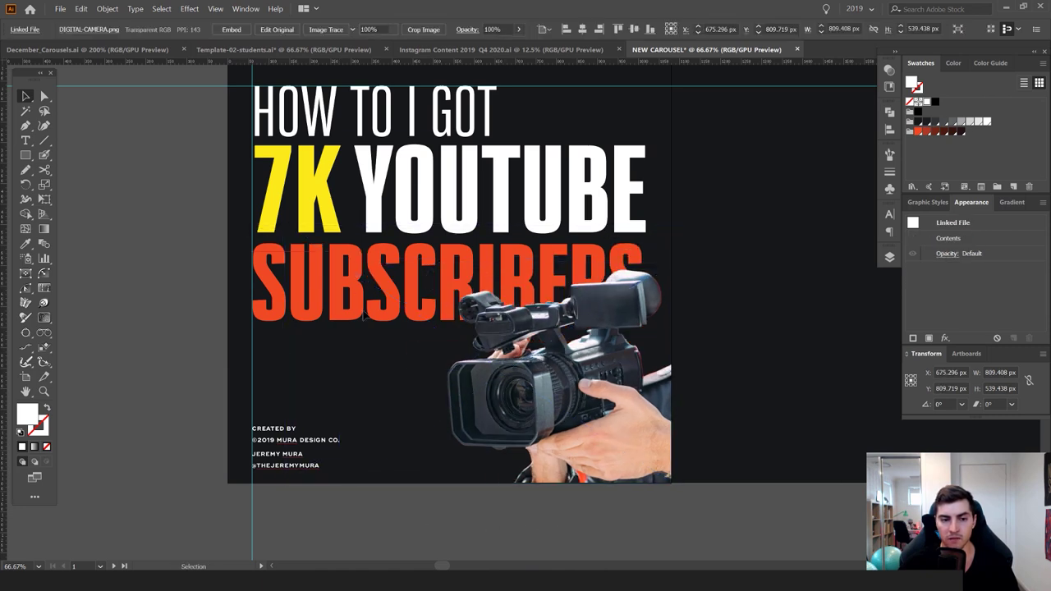
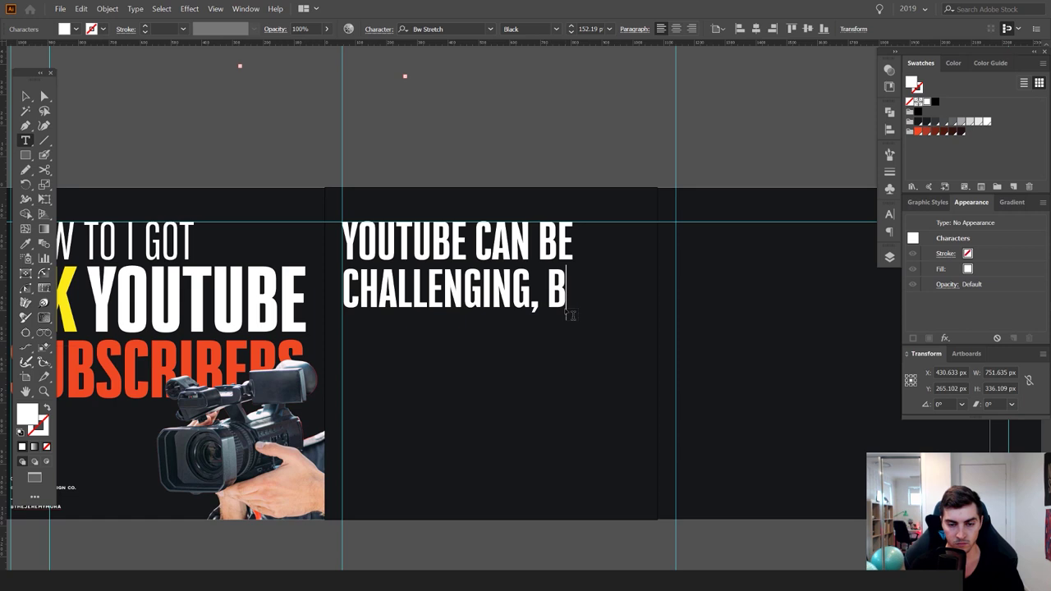
Complete the second artboard's heading so it reads "YOUTUBE CAN BE CHALLENGING. I STARTED 3 YEARS AGO."
type("i'm")
key("BackSpace")
key("BackSpace")
key("BackSpace")
type("ISTA")
key("BackSpace")
key("BackSpace")
key("BackSpace")
type("STARTED ")
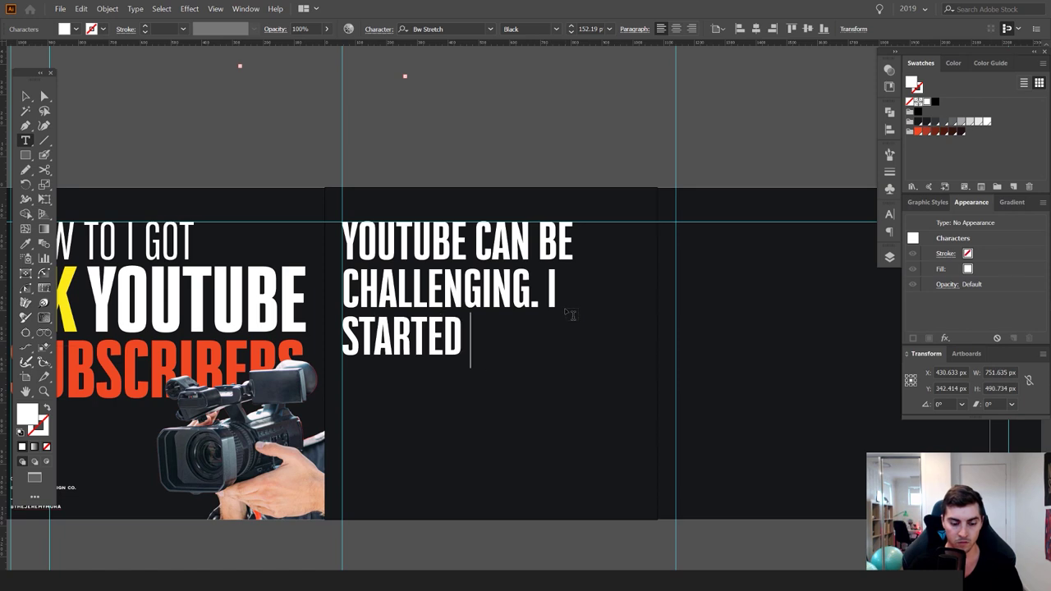
type("3 YEARS AGO.")
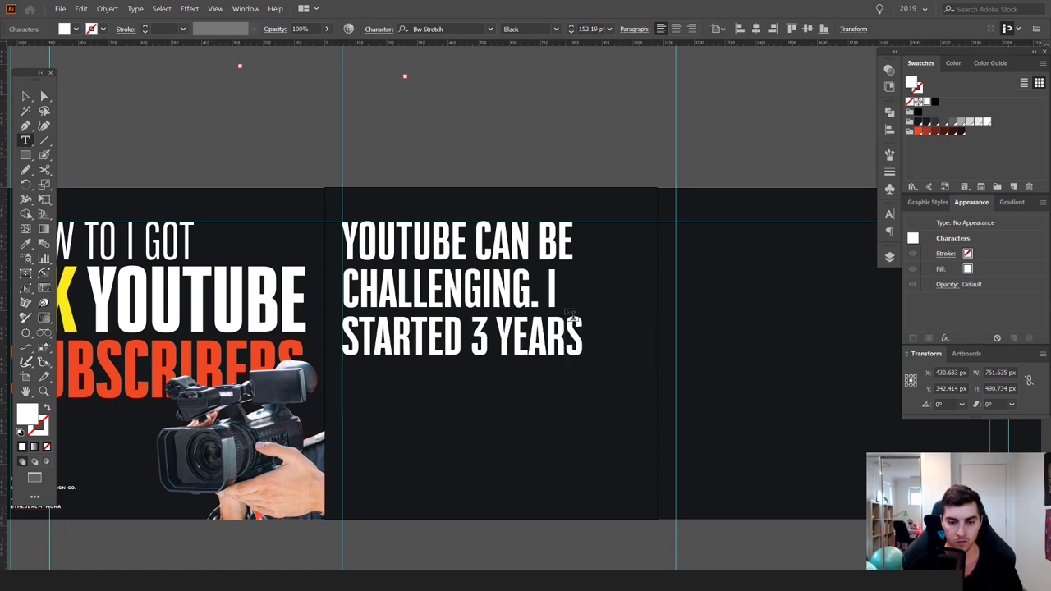
key("Escape")
scroll(570, 313, "down", 2)
left_click(509, 230)
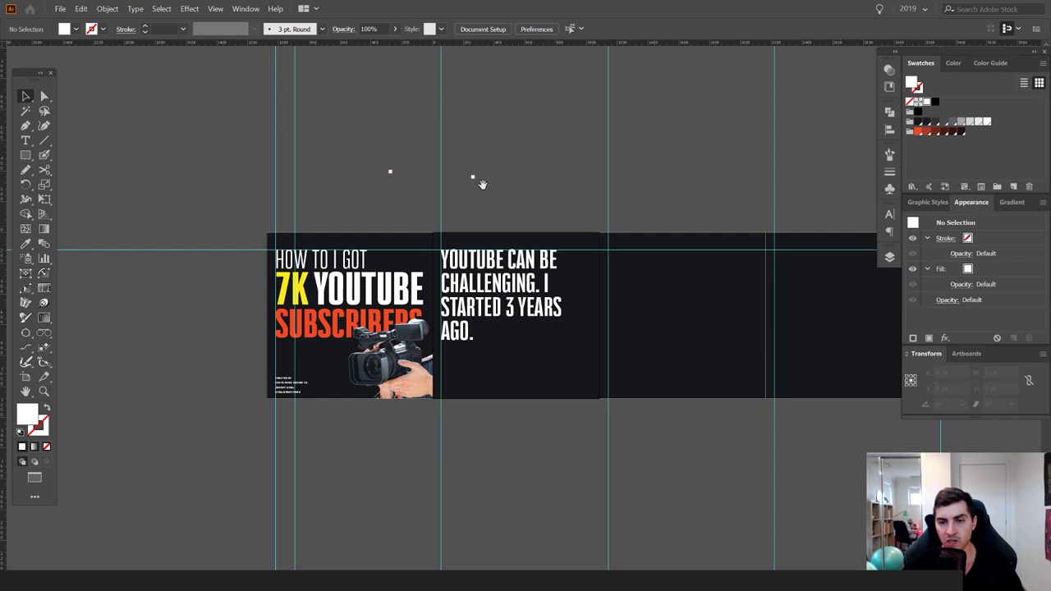
Delete the stray empty text objects lying above the first two artboards
scroll(491, 186, "down", 2)
left_click_drag(326, 186, 339, 186)
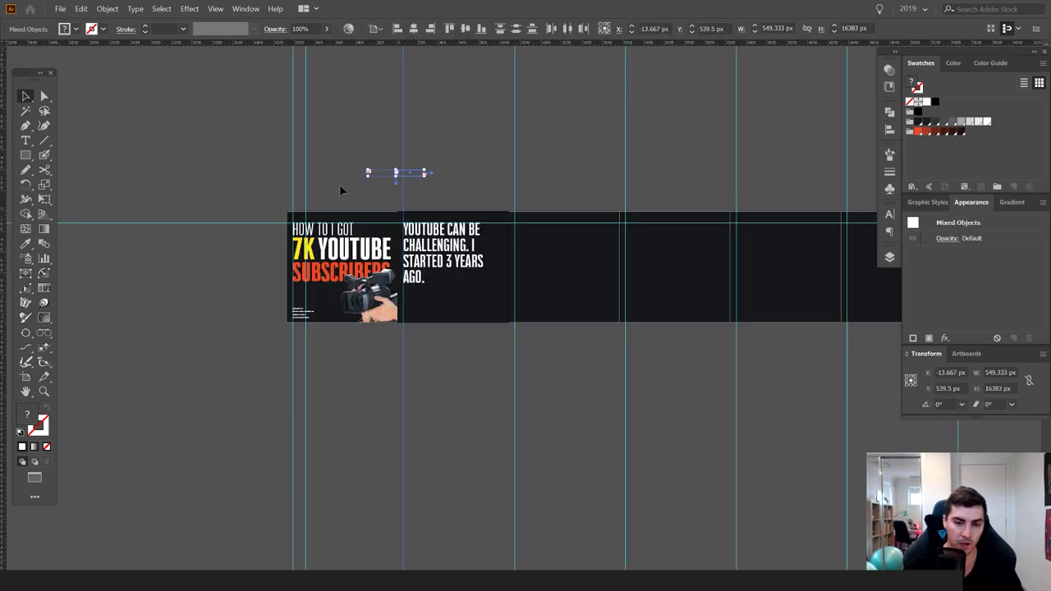
key("ctrl+;")
key("ctrl+;")
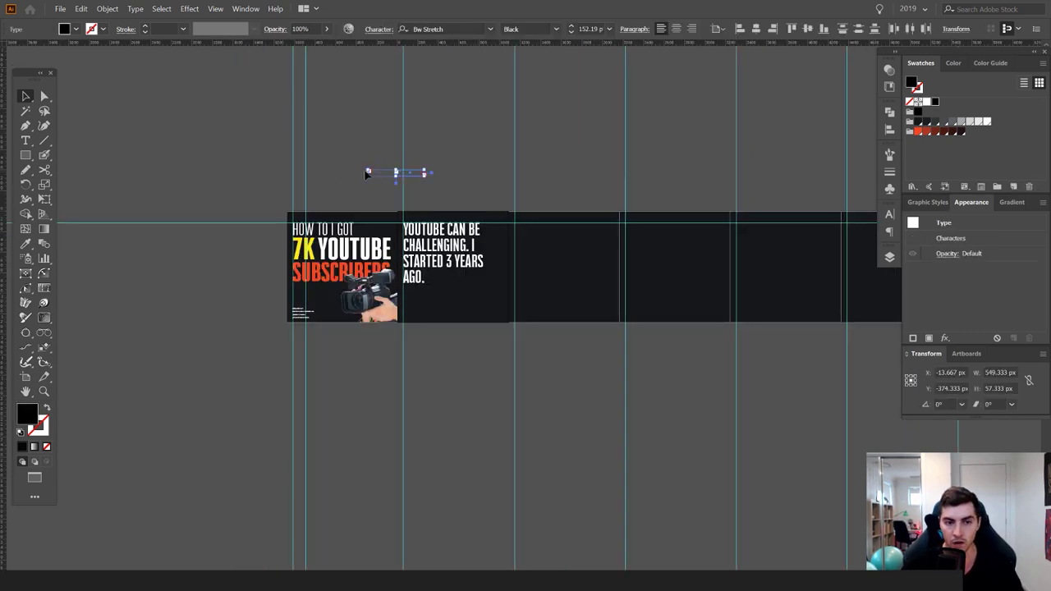
left_click(354, 187)
scroll(435, 212, "up", 3)
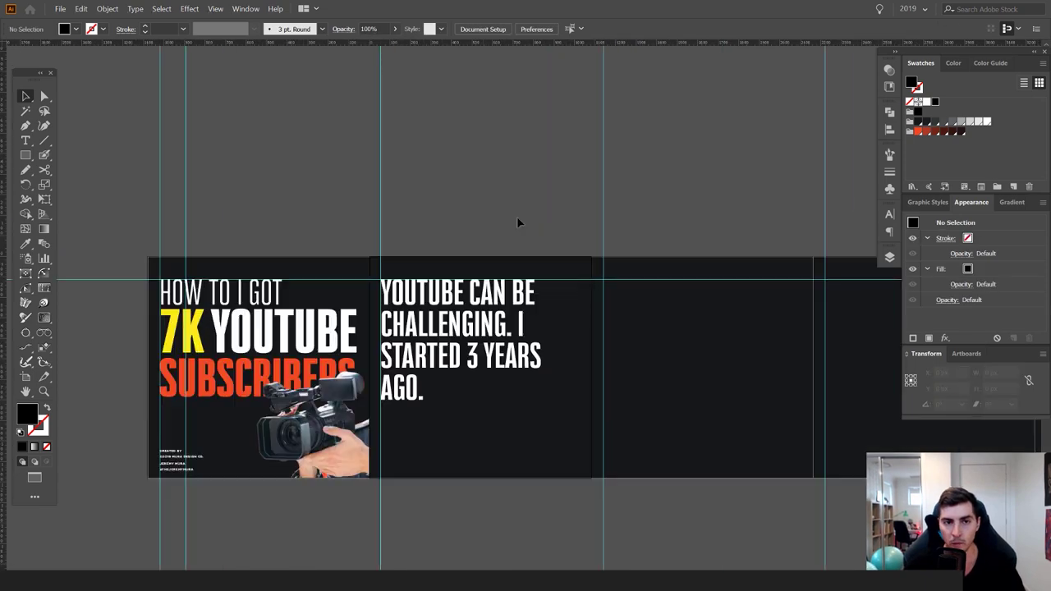
Cycle the screen modes and shift the floating panel group slightly inward from the window's edge
key("f")
key("f")
key("f")
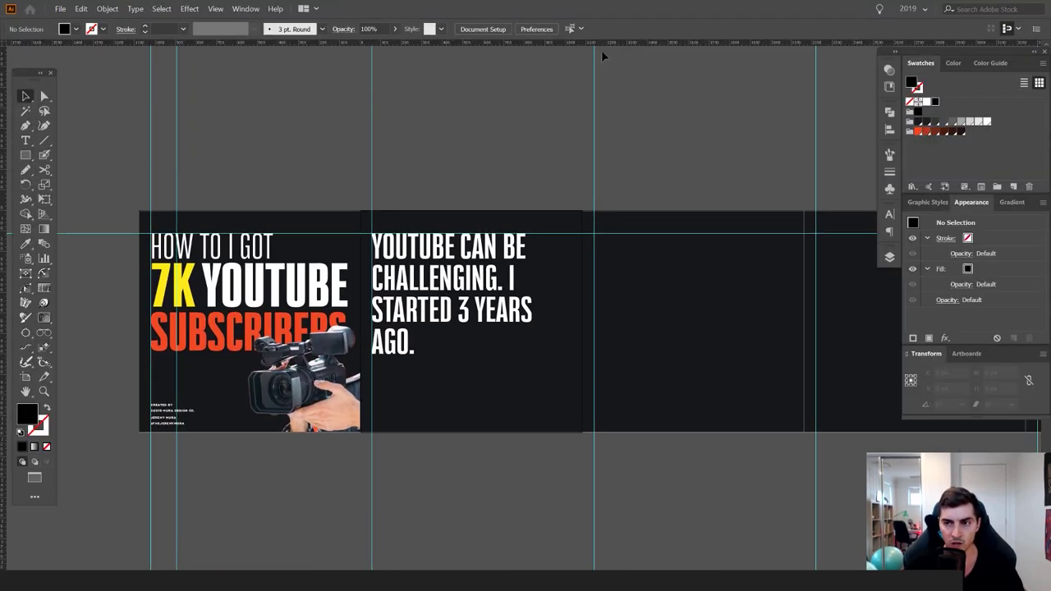
left_click_drag(967, 60, 954, 57)
Colour the word YOUTUBE in the second artboard's heading with the orange-red swatch
scroll(472, 312, "up", 1)
left_click(410, 310)
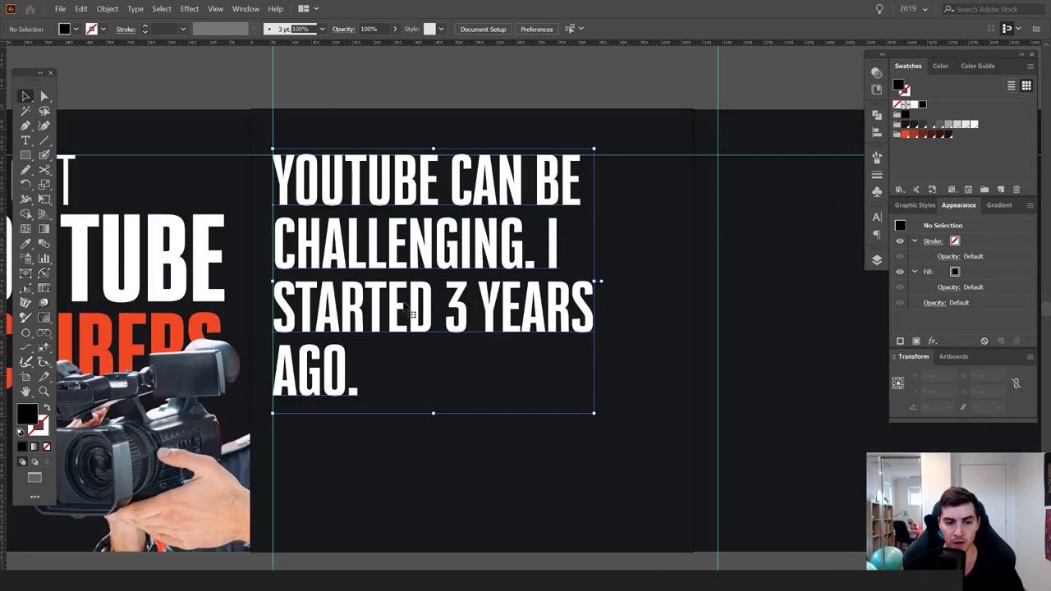
scroll(404, 304, "down", 1)
scroll(406, 277, "up", 1)
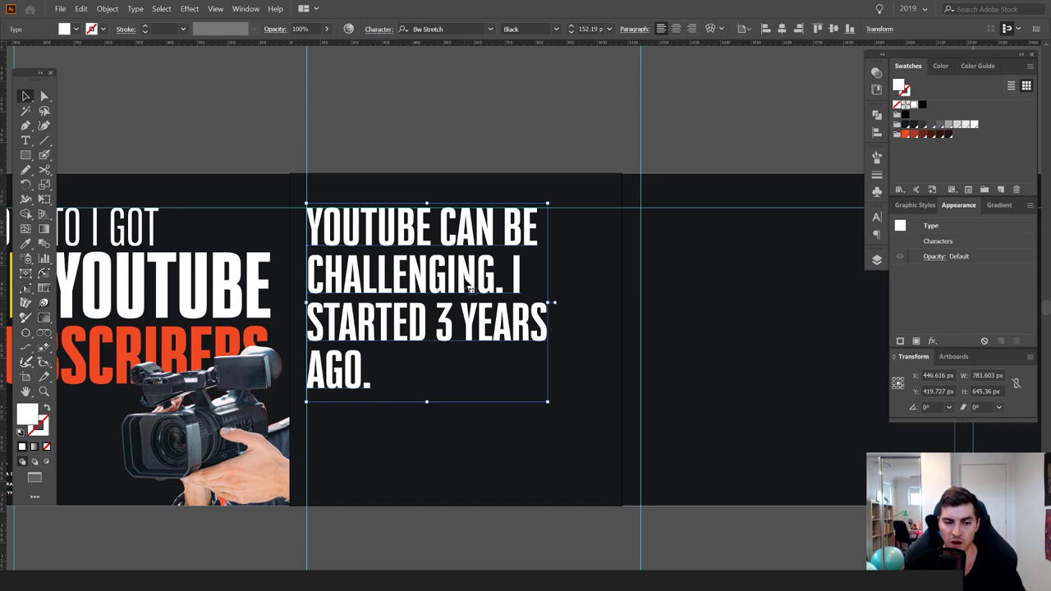
key("t")
left_click_drag(432, 228, 306, 228)
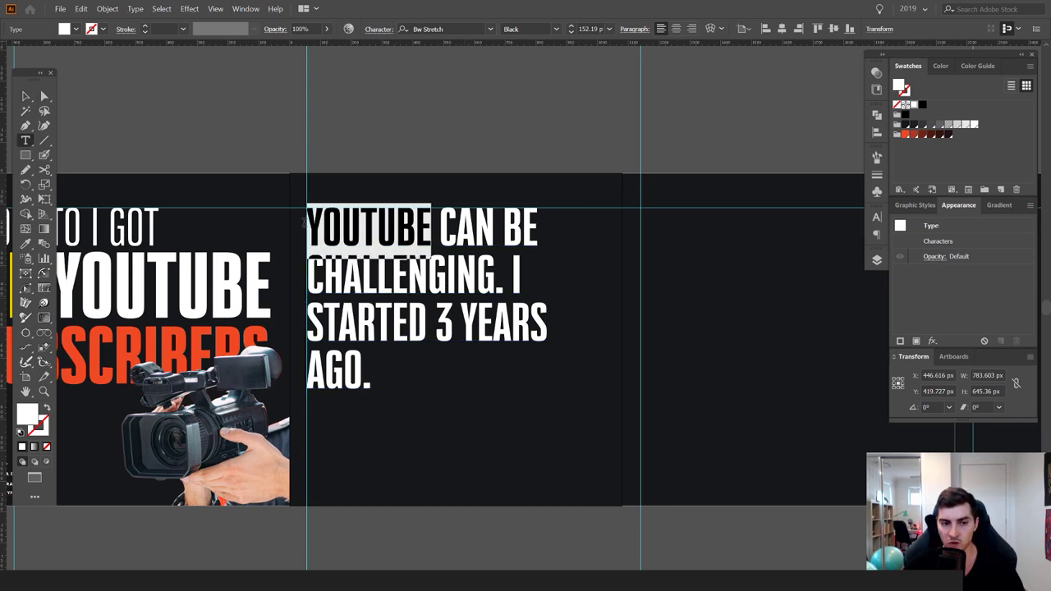
scroll(423, 242, "up", 2)
left_click_drag(510, 216, 235, 217)
left_click(466, 208)
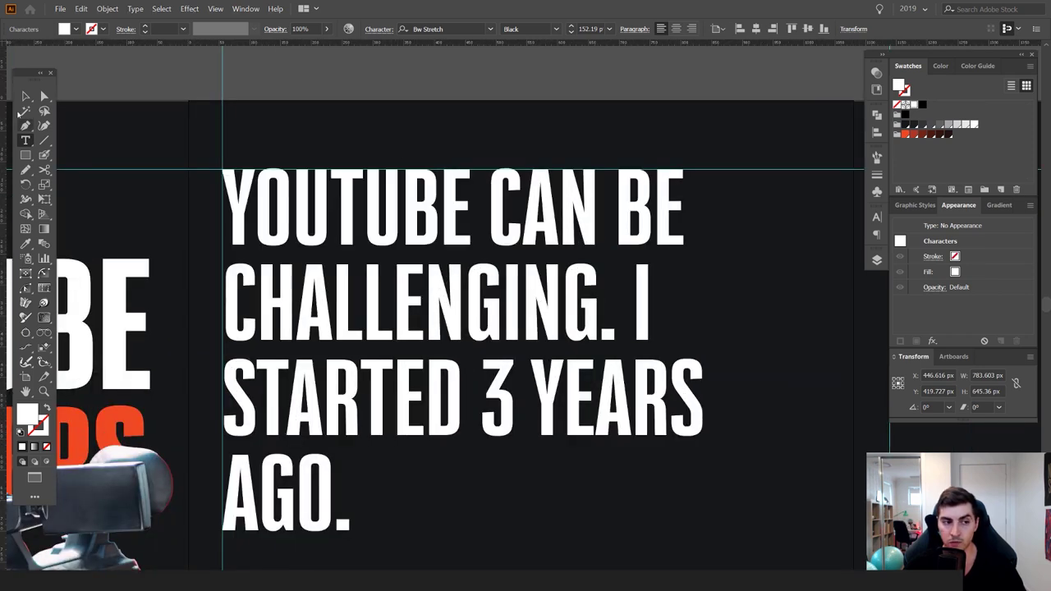
left_click(25, 97)
key("t")
left_click_drag(472, 202, 233, 198)
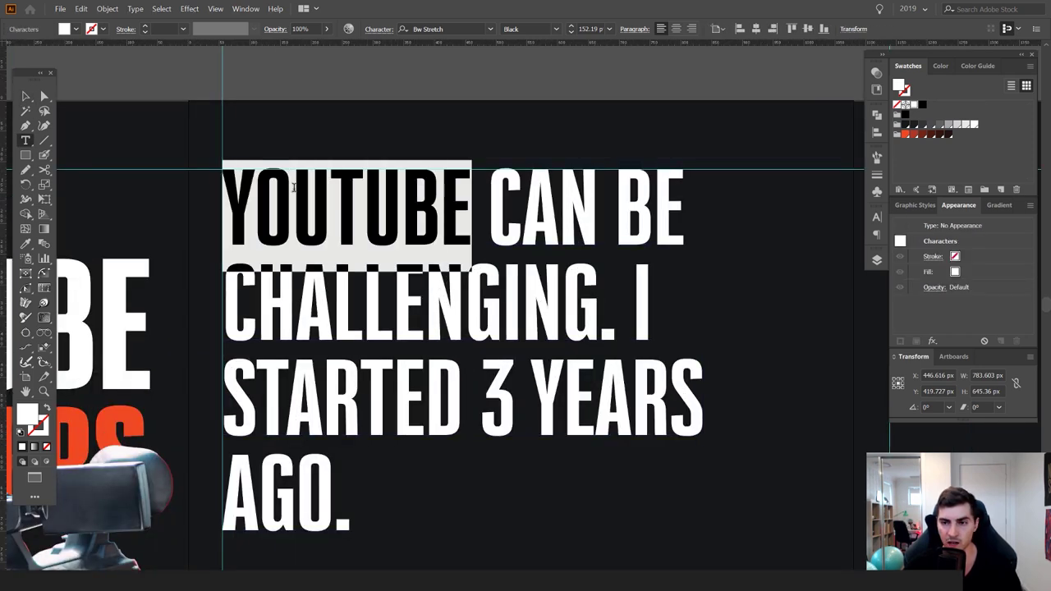
left_click(906, 135)
key("Escape")
scroll(474, 385, "down", 2)
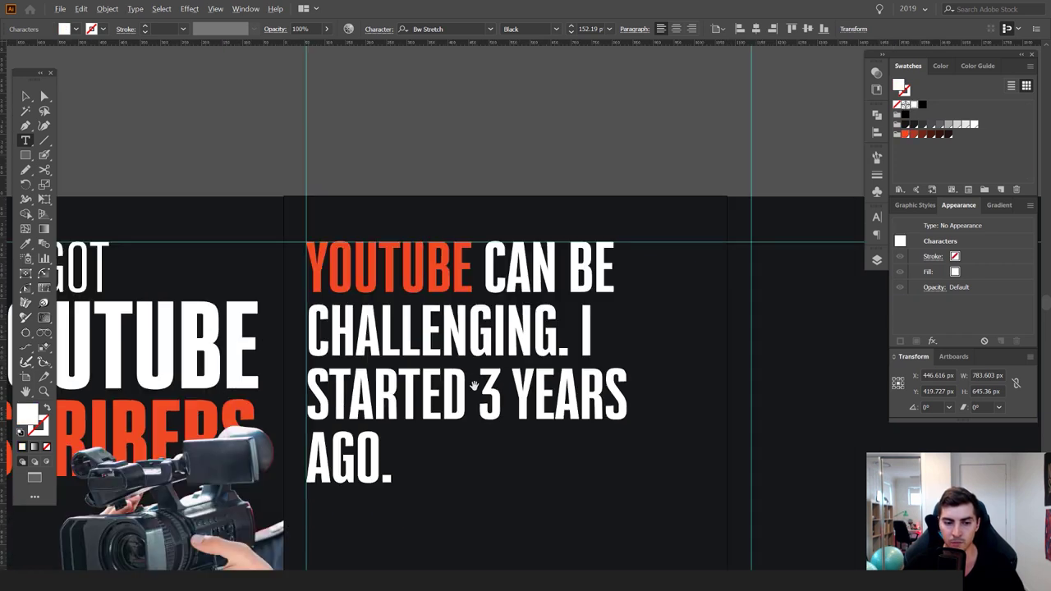
Colour the words 3 YEARS in the same heading orange-red and deselect the text
left_click_drag(481, 386, 637, 386)
left_click(906, 134)
key("Escape")
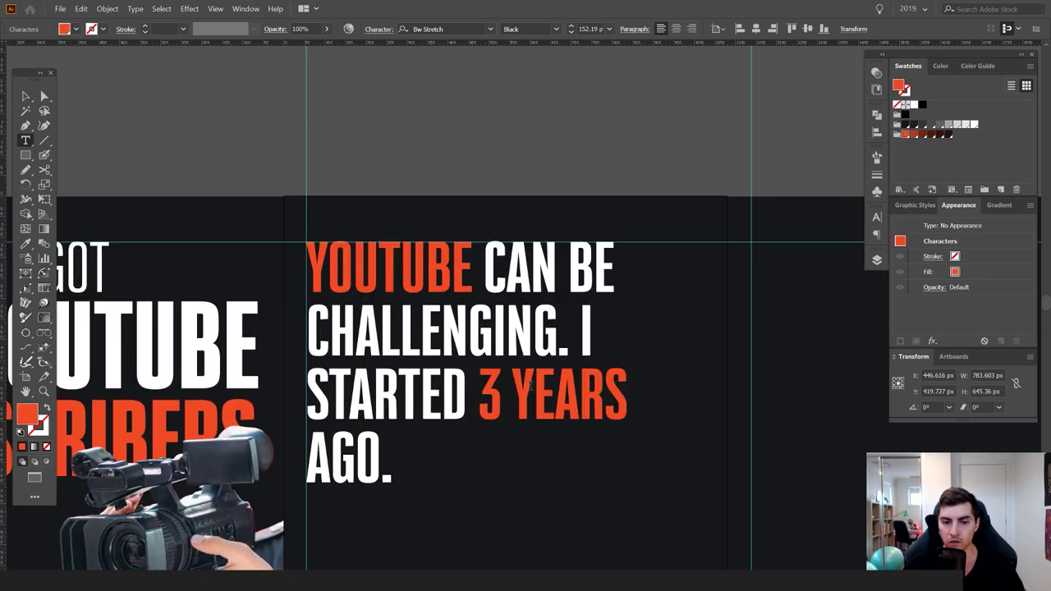
scroll(629, 410, "down", 3)
left_click(26, 96)
left_click(423, 117)
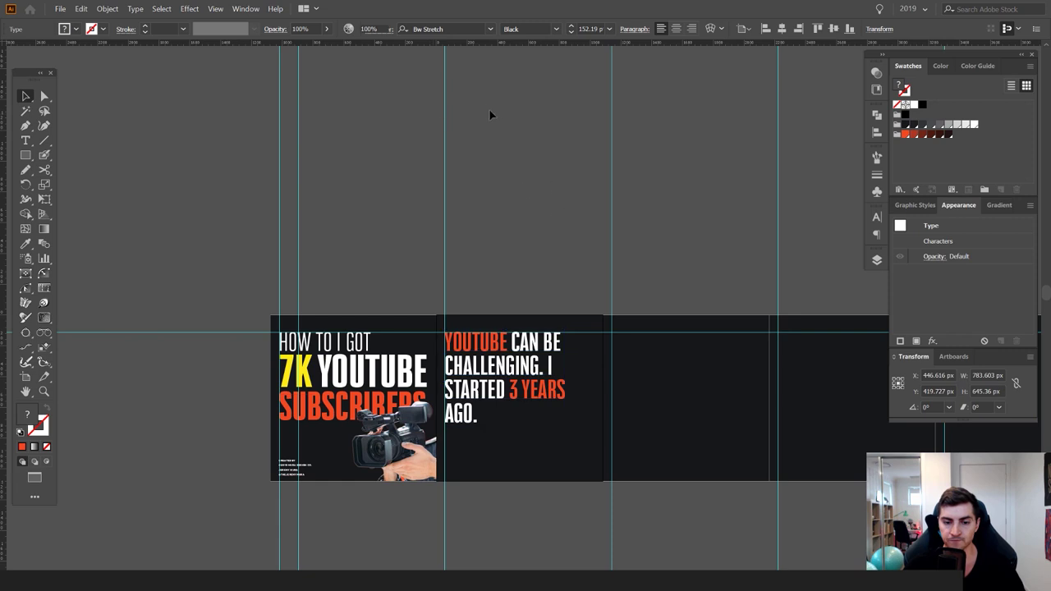
scroll(576, 346, "up", 3)
left_click_drag(601, 336, 503, 177)
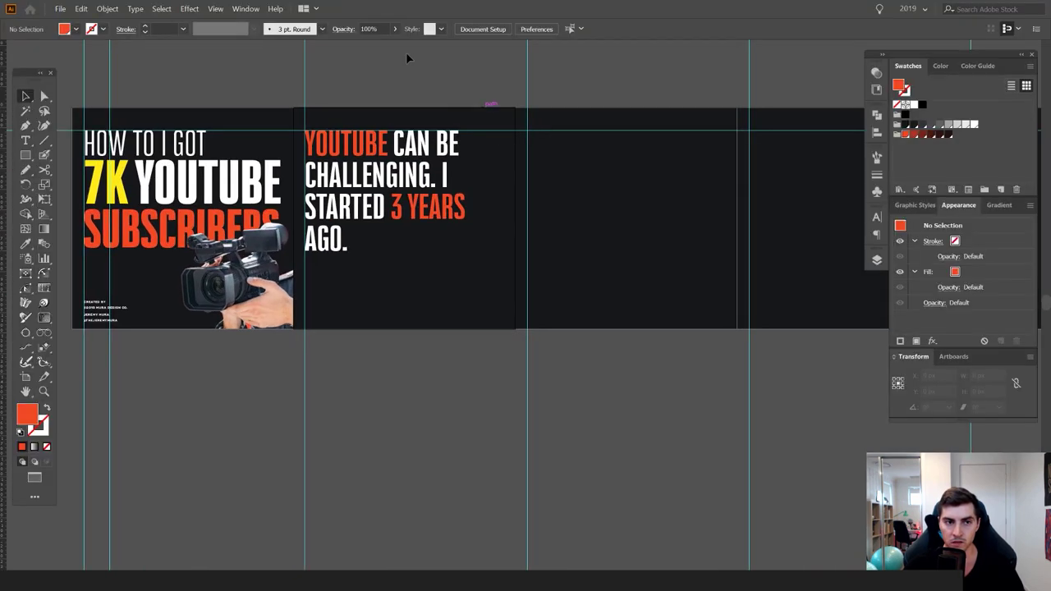
left_click(245, 8)
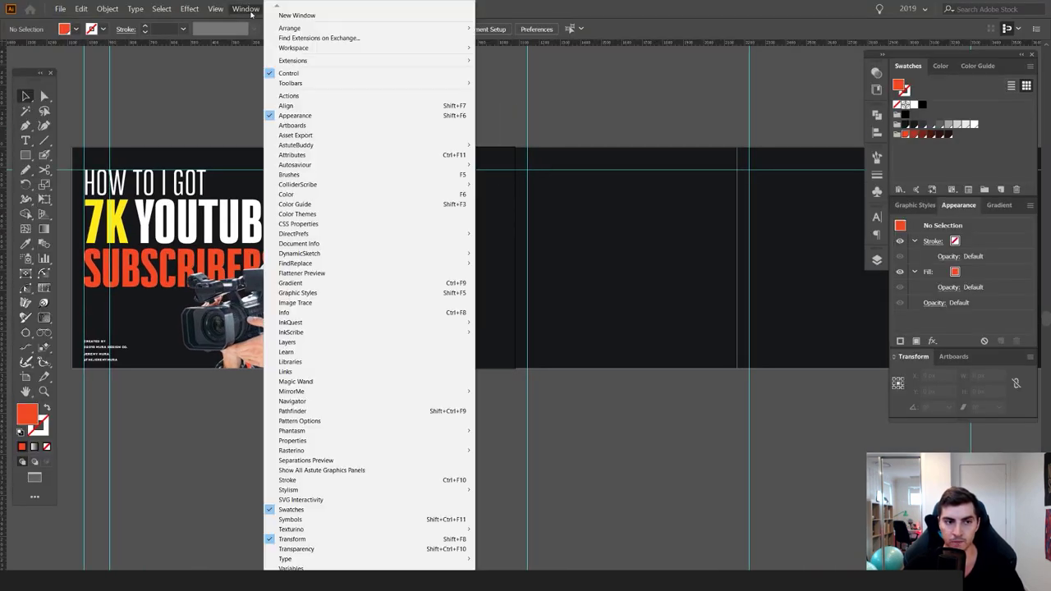
mouse_move(302, 85)
left_click(496, 92)
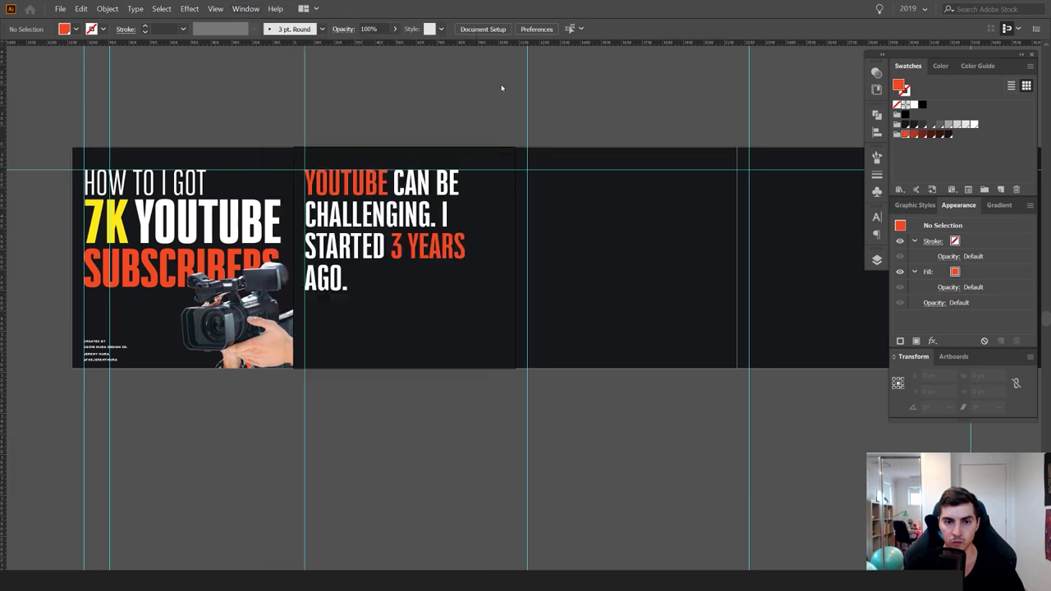
left_click(245, 8)
mouse_move(421, 89)
left_click(501, 83)
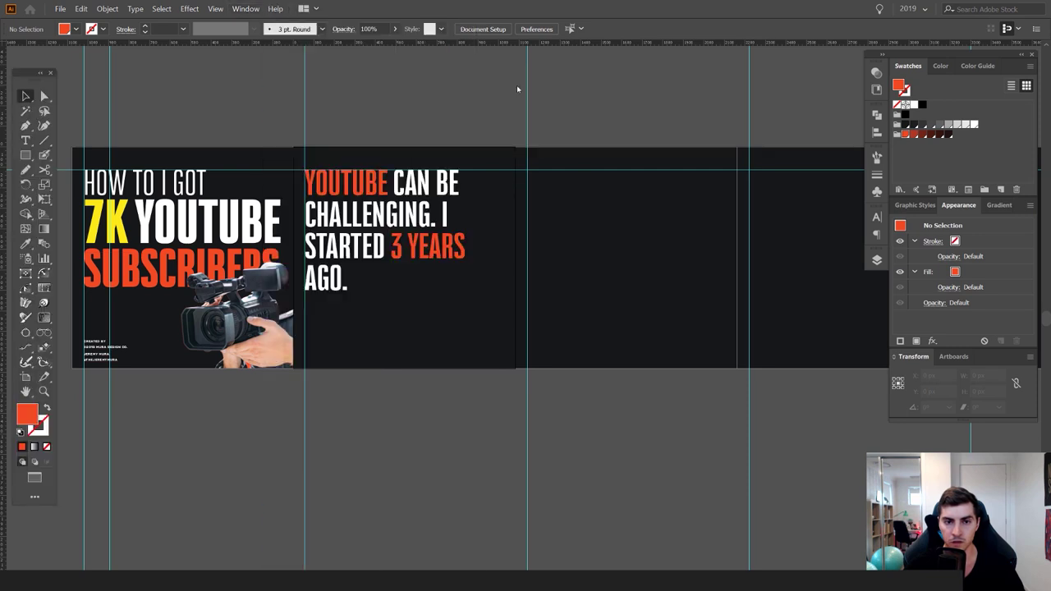
Switch back to the normal screen mode that shows the document tabs
key("f")
key("f")
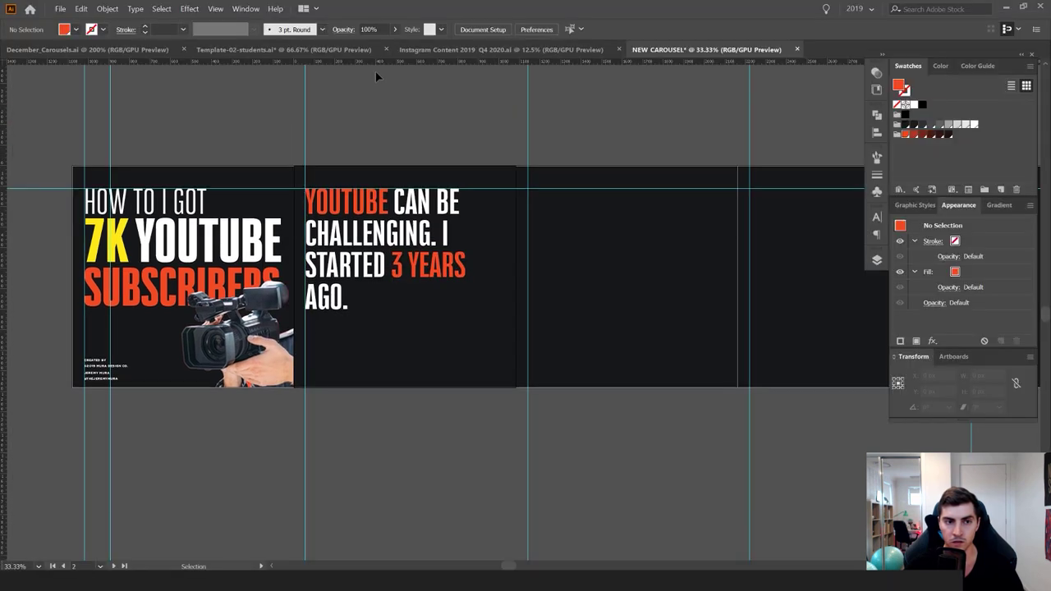
key("f")
key("f")
key("f")
Draw an orange-red bar about 1025 px wide beneath the second artboard's heading, starting at the margin guide, and make it slimmer
scroll(330, 279, "up", 1)
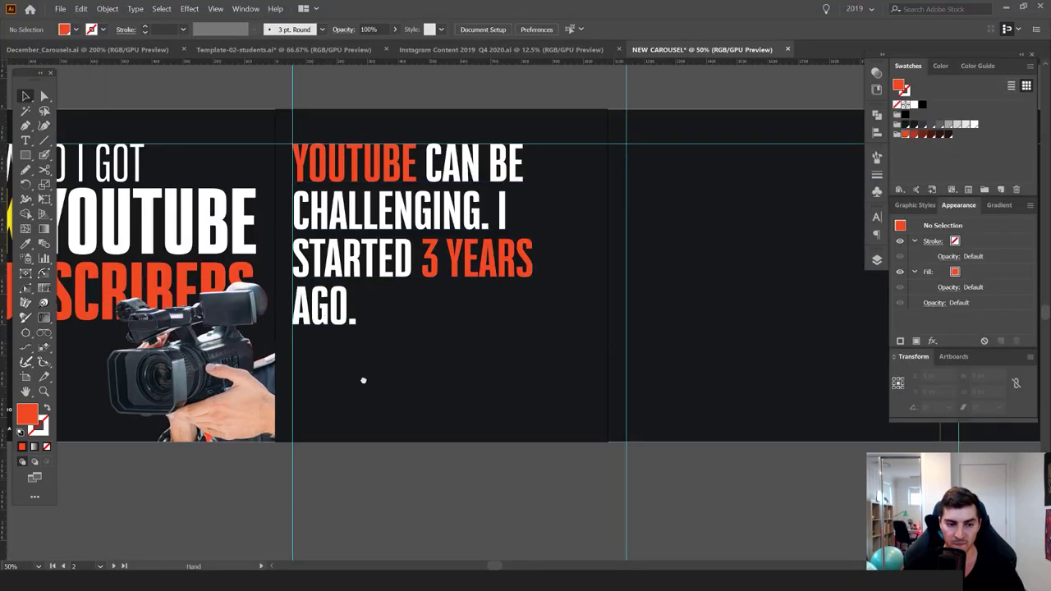
left_click_drag(367, 378, 345, 377)
key("m")
left_click_drag(272, 356, 587, 397)
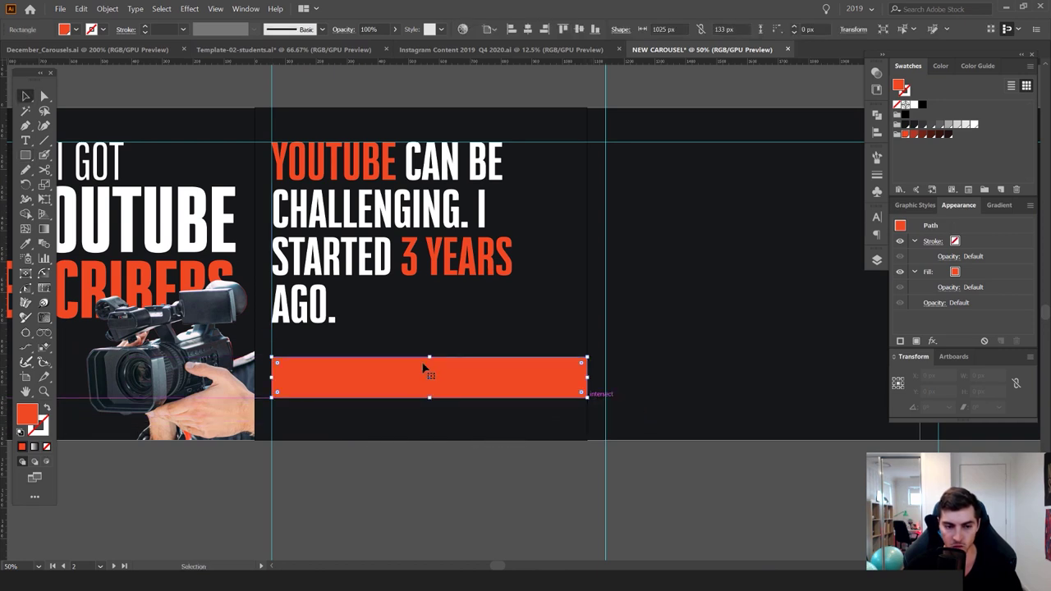
key("v")
left_click_drag(429, 356, 429, 369)
left_click(488, 471)
Draw an orange-red triangle pointing right and place it as an arrowhead on the bar's right end
left_click(511, 386)
left_click_drag(28, 155, 461, 419)
scroll(640, 401, "up", 1)
key("v")
left_click_drag(452, 322, 552, 390)
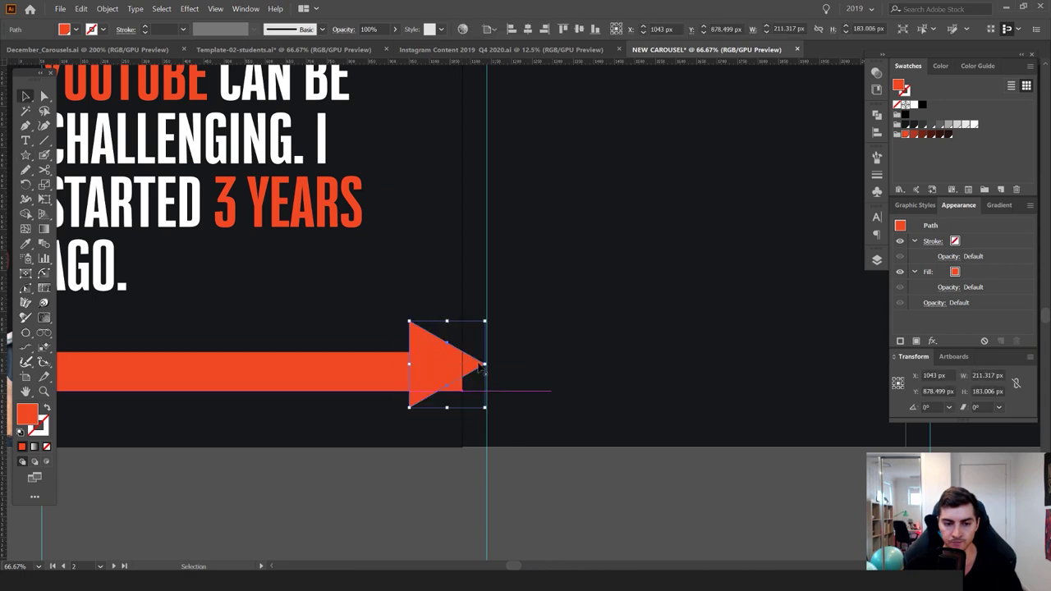
scroll(429, 353, "up", 2)
left_click_drag(440, 360, 561, 376)
scroll(561, 375, "down", 3)
left_click(560, 482)
Scale up the bar and arrowhead together and move them so the arrow starts at the second artboard's left edge
left_click(503, 387)
left_click(573, 384)
left_click(529, 385, "shift")
left_click_drag(600, 381, 636, 385)
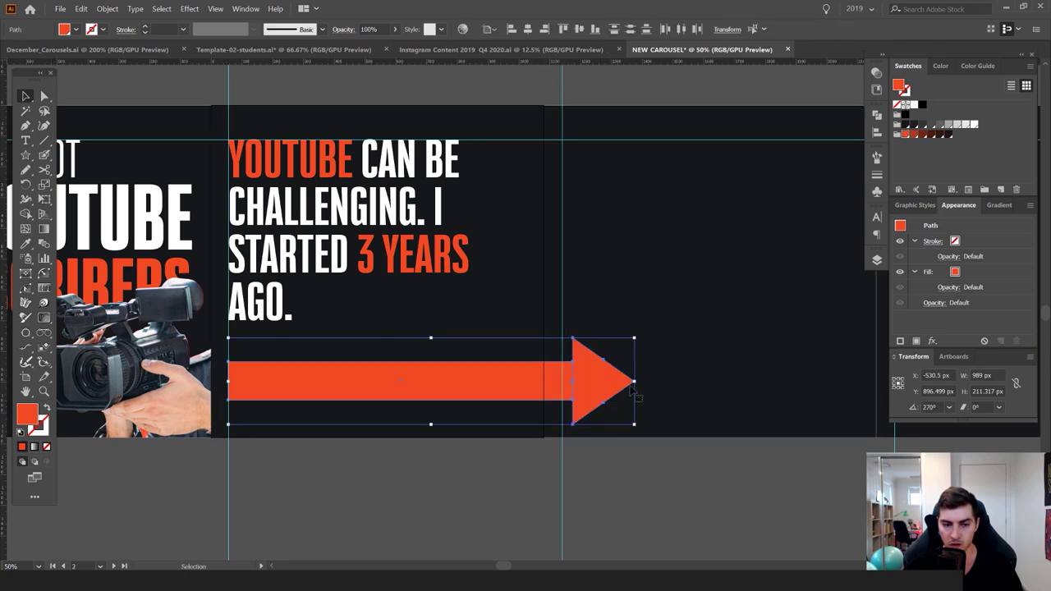
left_click_drag(305, 380, 287, 379)
left_click(591, 424)
Duplicate the second artboard's heading onto the third artboard, aligned to its left margin guide
key("space")
left_click_drag(629, 386, 557, 384)
left_click_drag(581, 458, 588, 486)
left_click_drag(283, 312, 687, 407)
key("ctrl+z")
key("space")
left_click_drag(681, 521, 606, 496)
left_click_drag(203, 234, 537, 238)
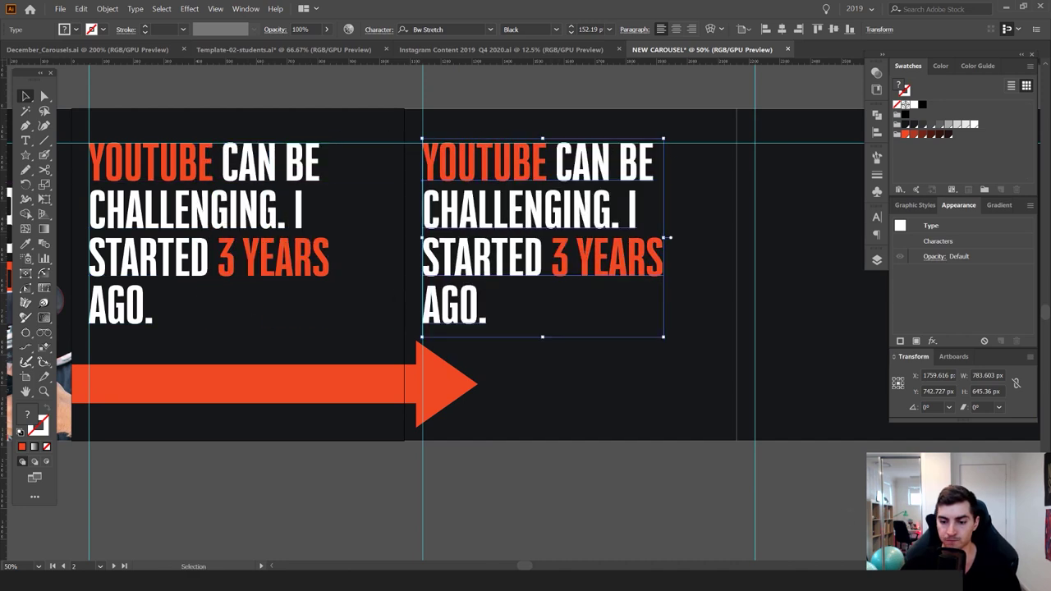
Try to replace the third artboard's heading with the notes sentence "You learn so much, grow yourself and help others along the way."
key("alt+Tab")
left_click_drag(564, 320, 321, 319)
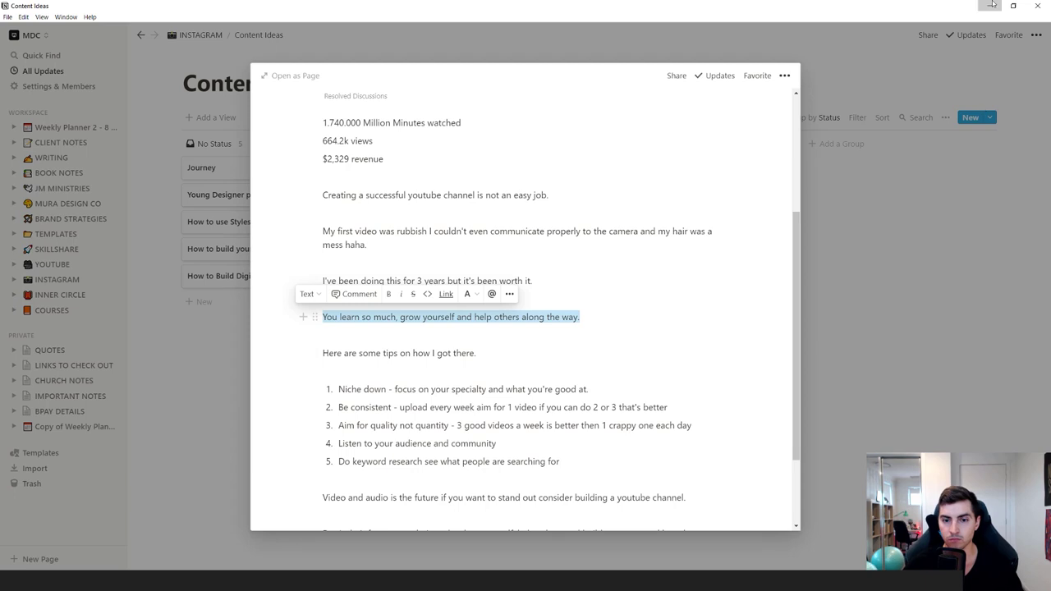
key("ctrl+c")
left_click(992, 4)
left_click(486, 164)
double_click(486, 165)
key("ctrl+a")
key("ctrl+v")
key("Escape")
key("ctrl+z")
key("ctrl+minus")
key("ctrl+z")
key("alt+Tab")
key("alt+Tab")
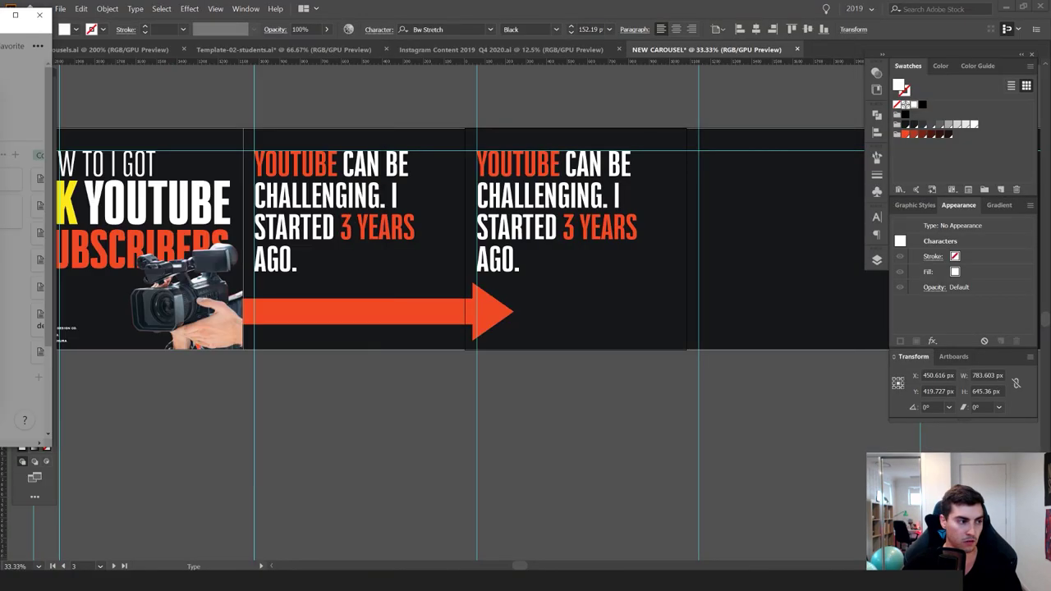
Replace the third artboard's heading text with "YOU LEARN A LOT, ALONG THE WAY.", broken after the comma into two lines
key("ctrl+plus")
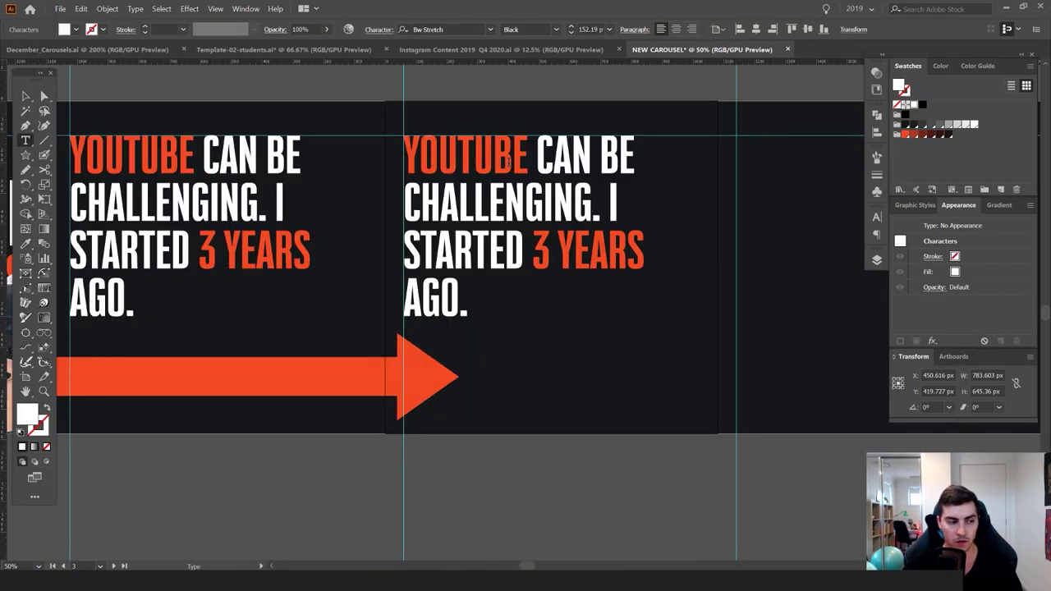
left_click(508, 162)
key("ctrl+a")
key("BackSpace")
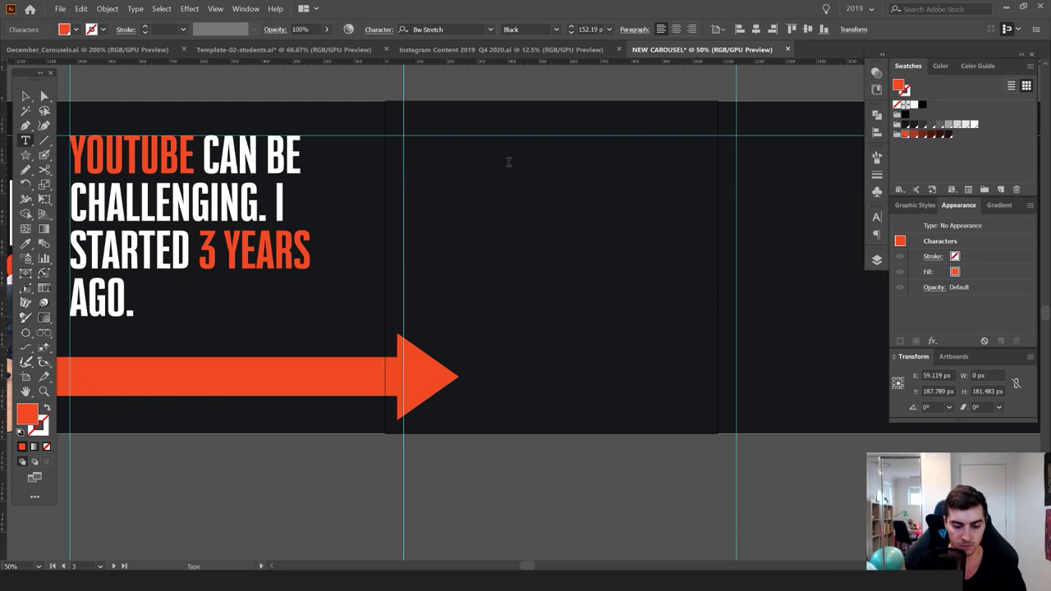
type("YOU LEARN A L")
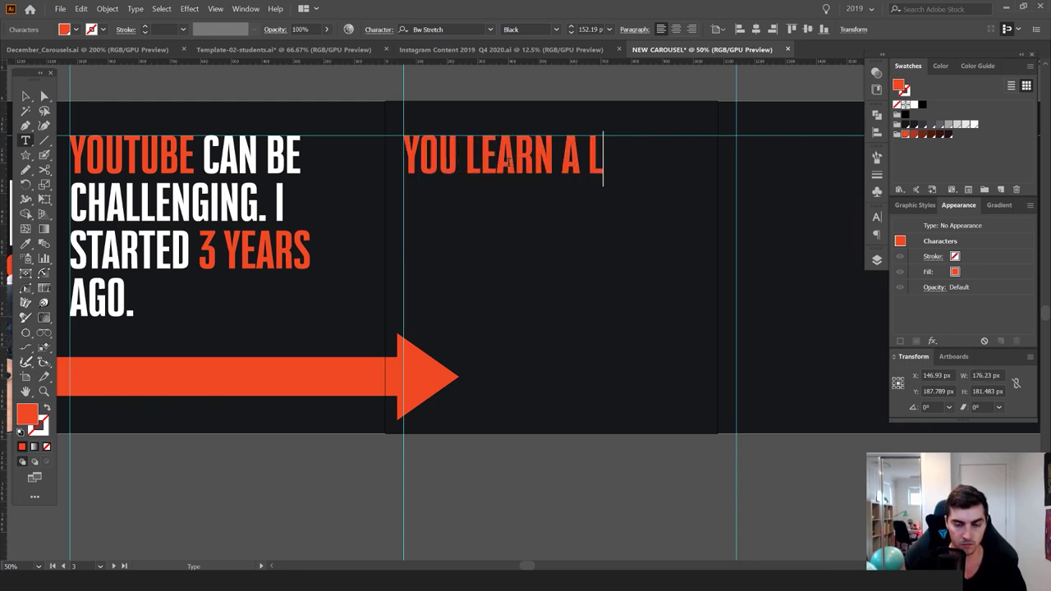
type("OT ")
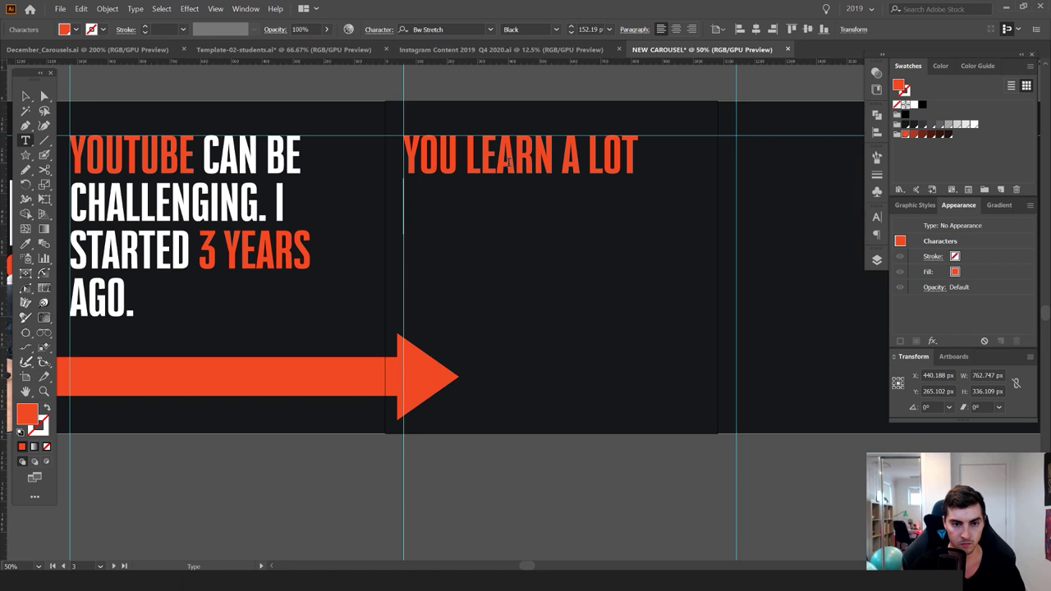
type("BUT")
key("BackSpace")
key("BackSpace")
key("BackSpace")
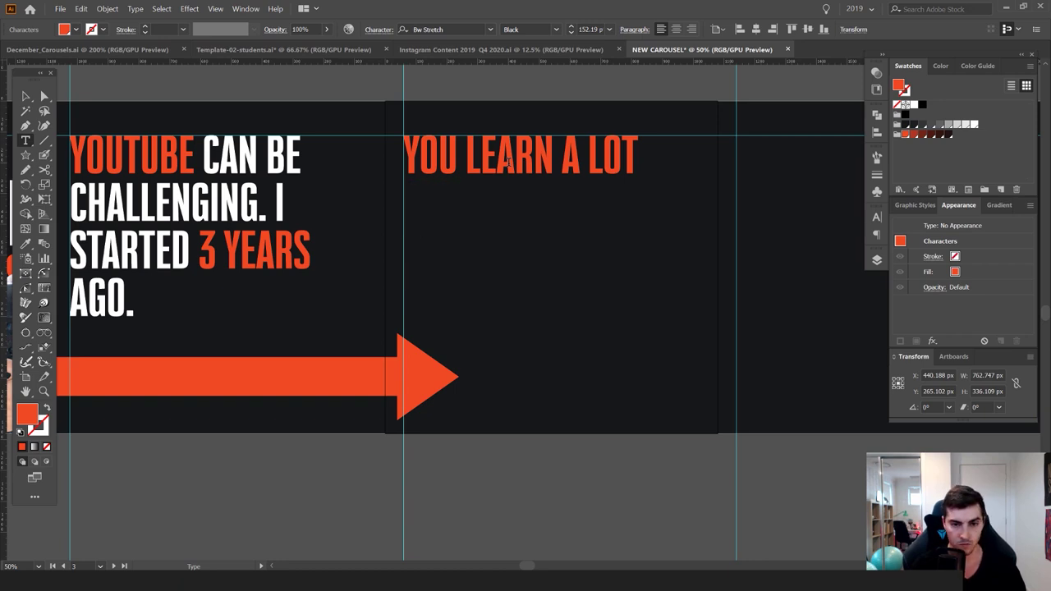
key("BackSpace")
key("BackSpace")
key("BackSpace")
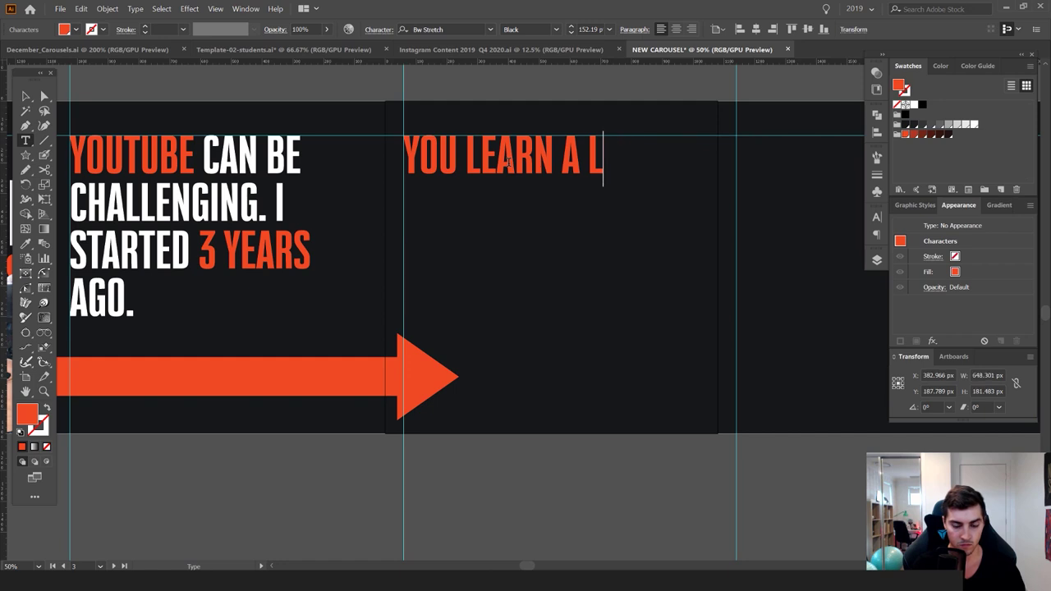
type("OT")
key("BackSpace")
type(", A")
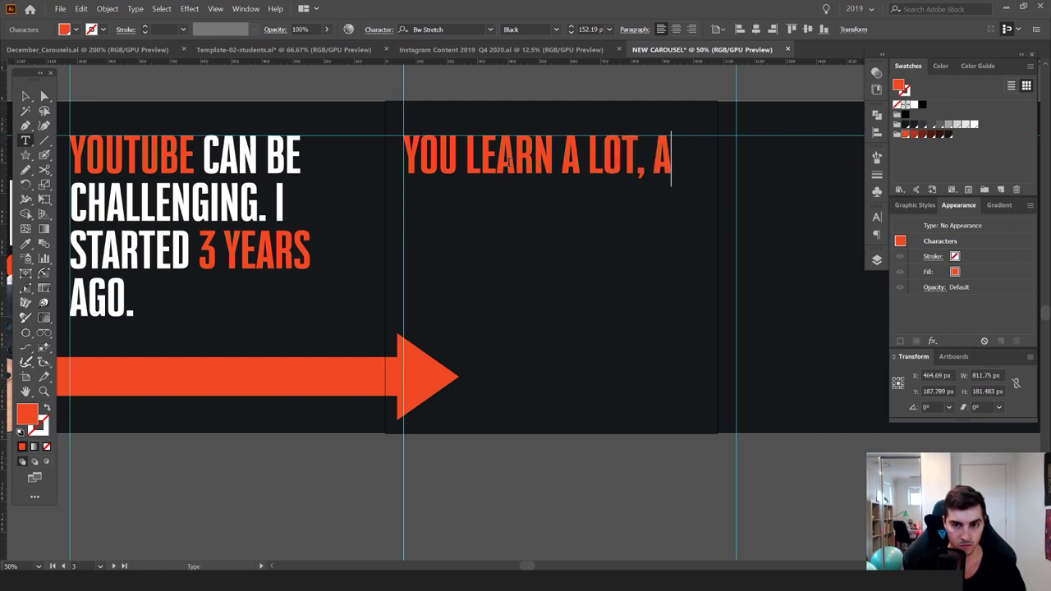
key("BackSpace")
key("BackSpace")
key("Return")
type("ALONG THE WAY")
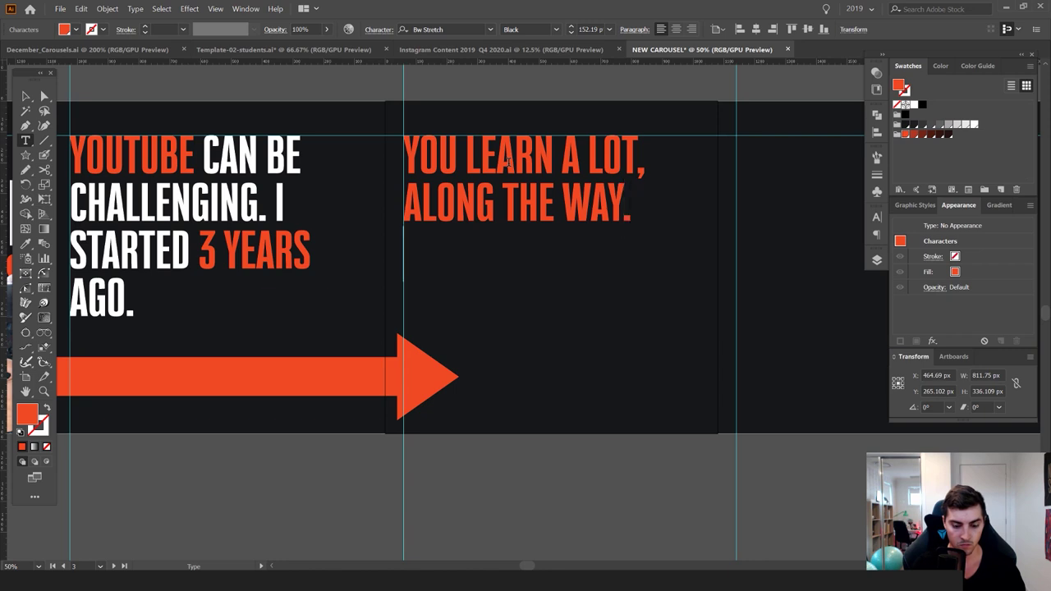
type(".")
Add two more lines to the third artboard's heading reading "MY FIRST VIDEO WAS" and "RUBBISH"
key("Return")
type("mY")
key("BackSpace")
type("MY")
key("BackSpace")
key("BackSpace")
key("BackSpace")
type("MY FIRST VIDEWO")
key("BackSpace")
key("BackSpace")
type("O WAS RUB")
key("BackSpace")
key("BackSpace")
key("BackSpace")
key("BackSpace")
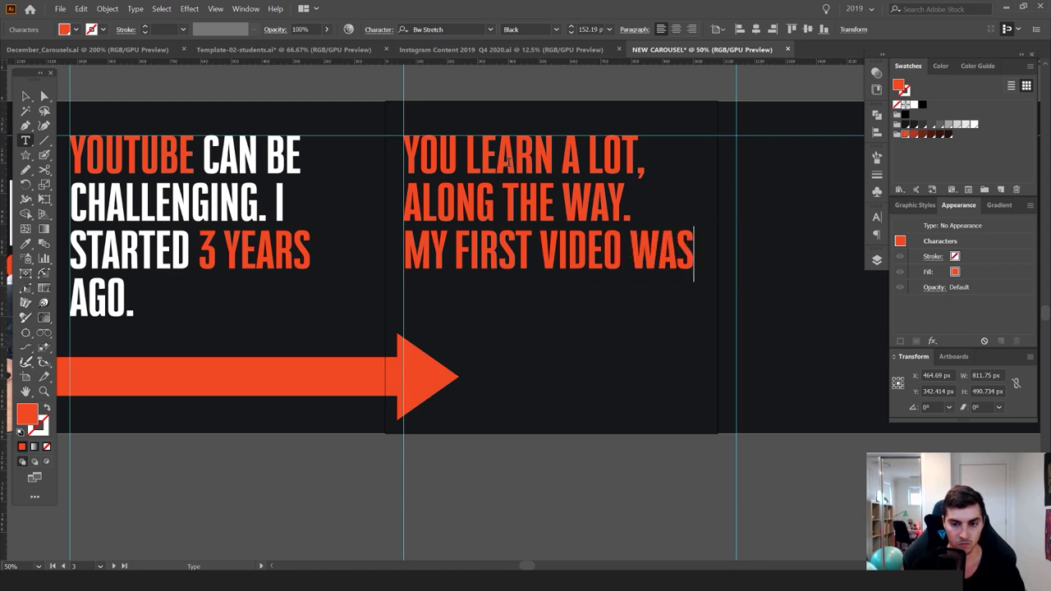
key("Return")
type("RUBBISH")
key("Escape")
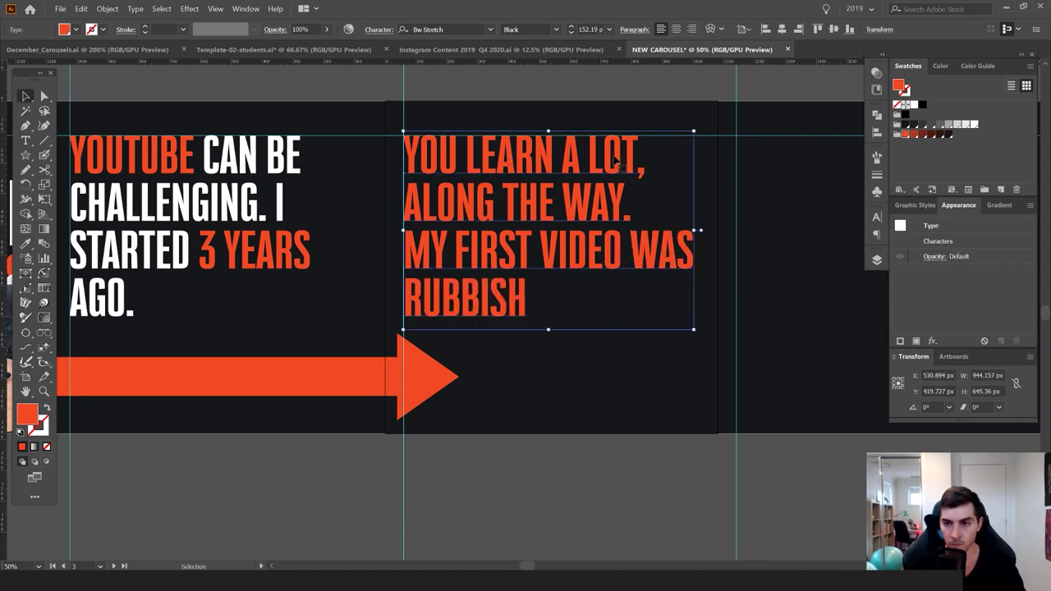
Recolour the third artboard's heading white, with "FIRST VIDEO" and "LEARN" in orange-red
left_click(918, 107)
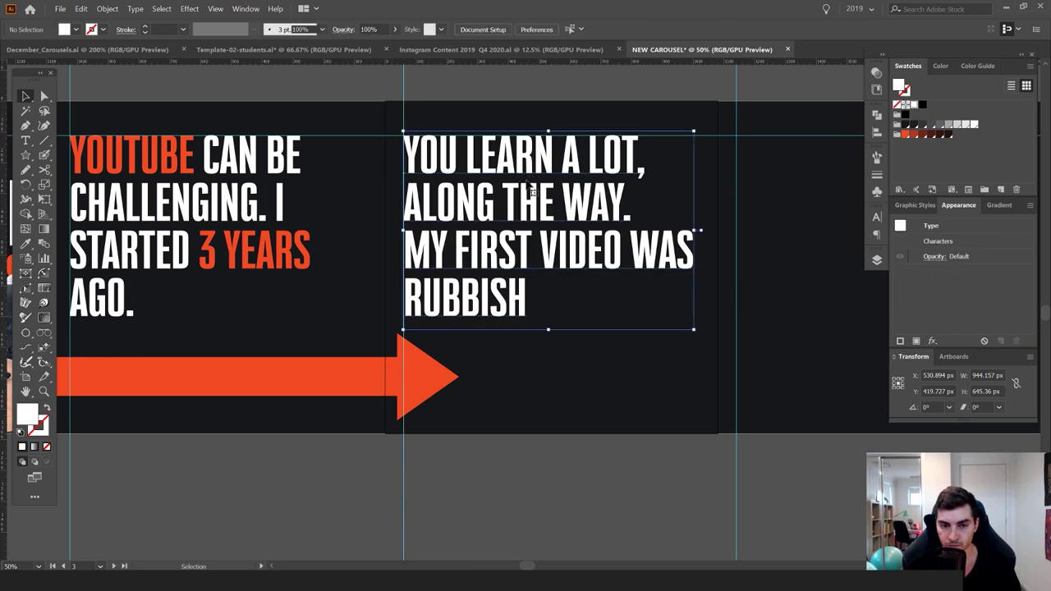
double_click(538, 234)
left_click_drag(455, 252, 622, 252)
left_click(904, 134)
left_click(548, 163)
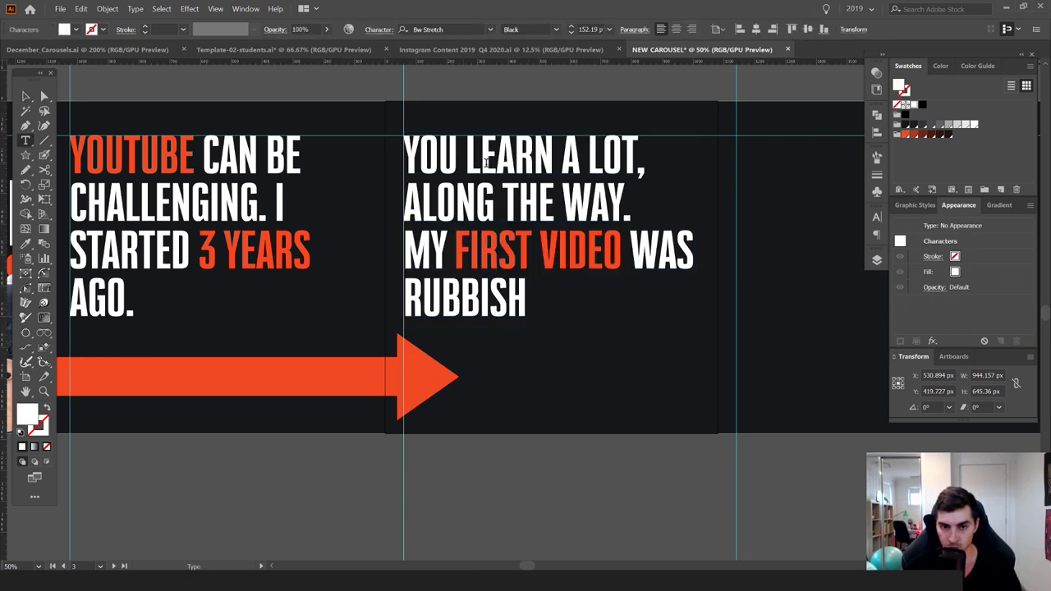
left_click_drag(464, 163, 563, 164)
left_click(904, 133)
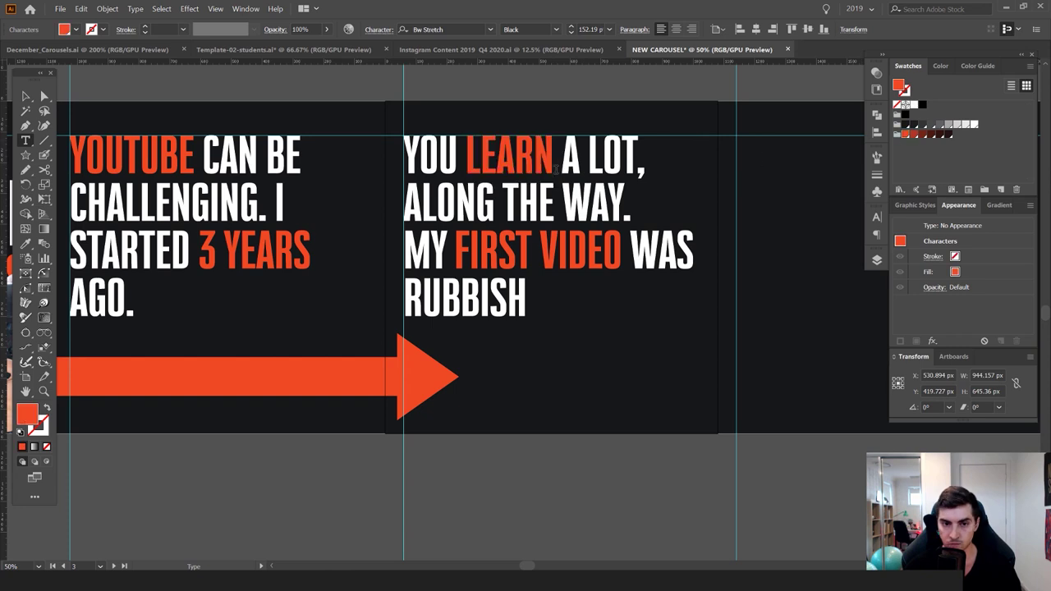
key("Escape")
Switch to the browser and look through the Pexels video photo results for a picture for the third slide
key("ctrl+minus")
left_click(756, 509)
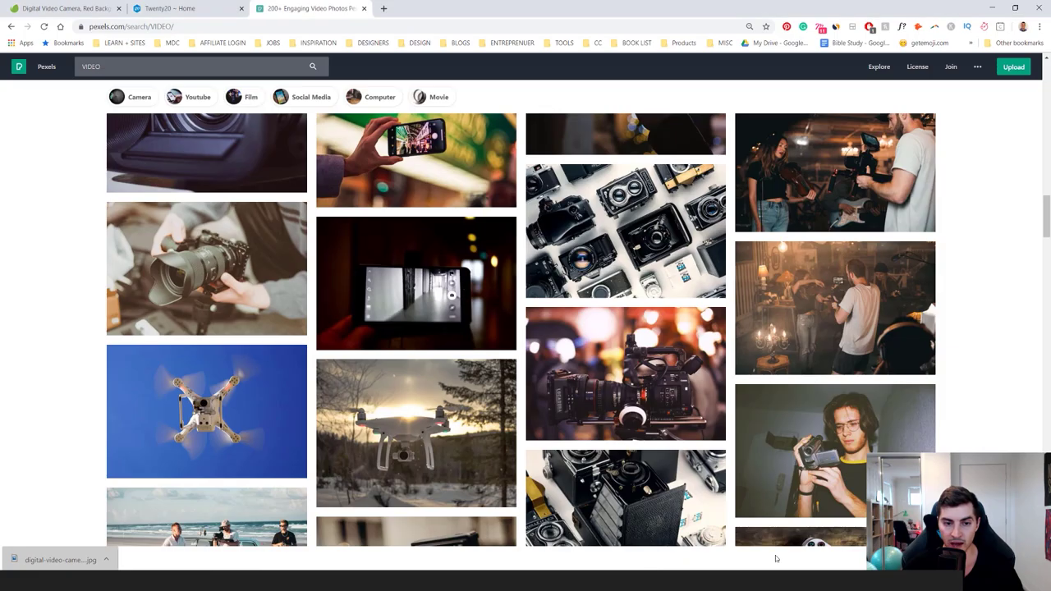
scroll(526, 329, "down", 10)
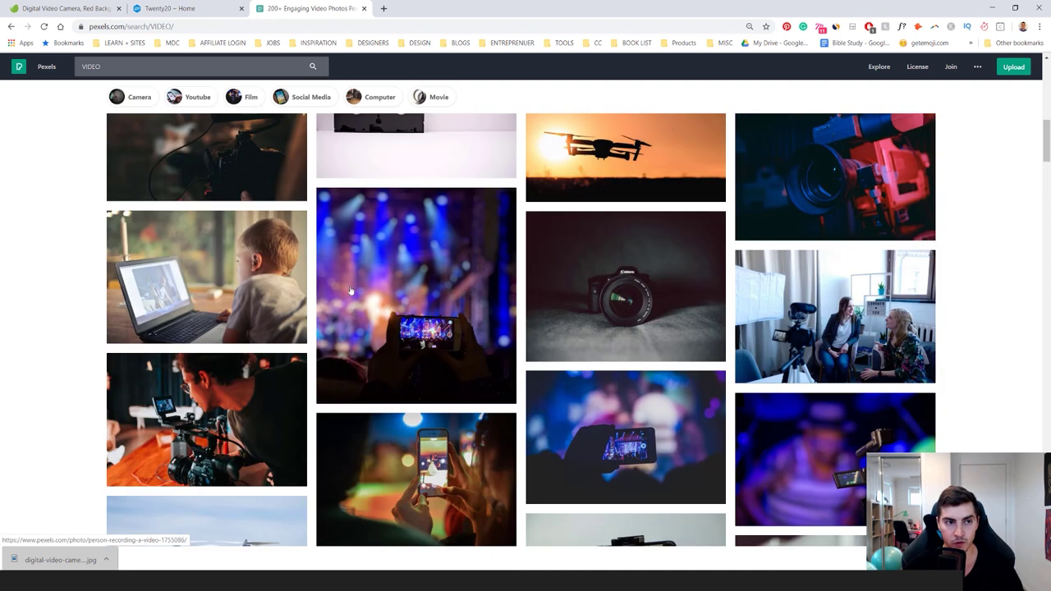
left_click(221, 6)
left_click(992, 9)
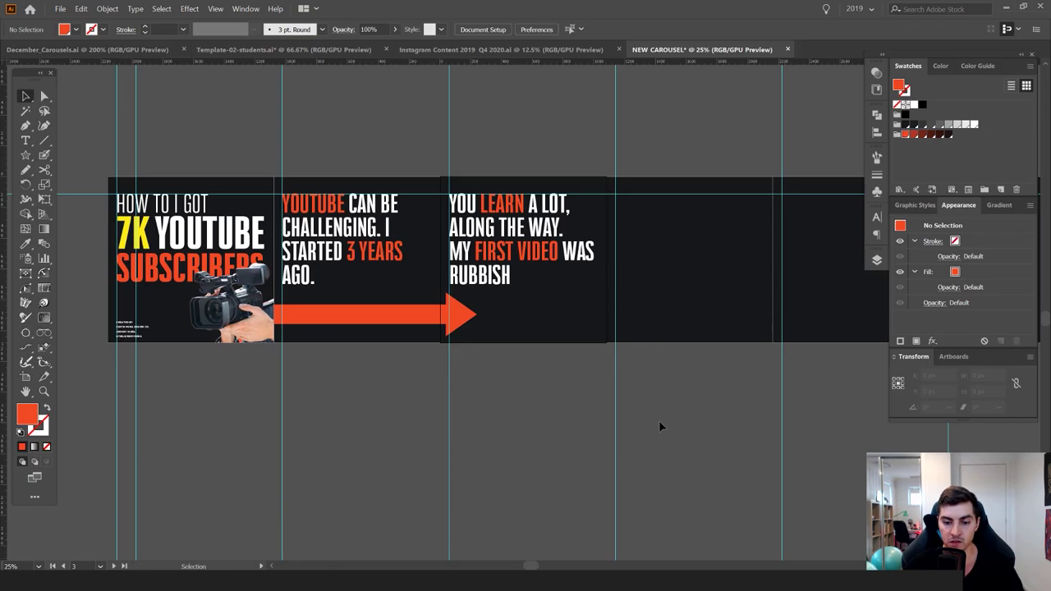
Place the ThinkingPic image from December Carousels > Teach What you Know > Images over the third artboard
key("alt+Tab")
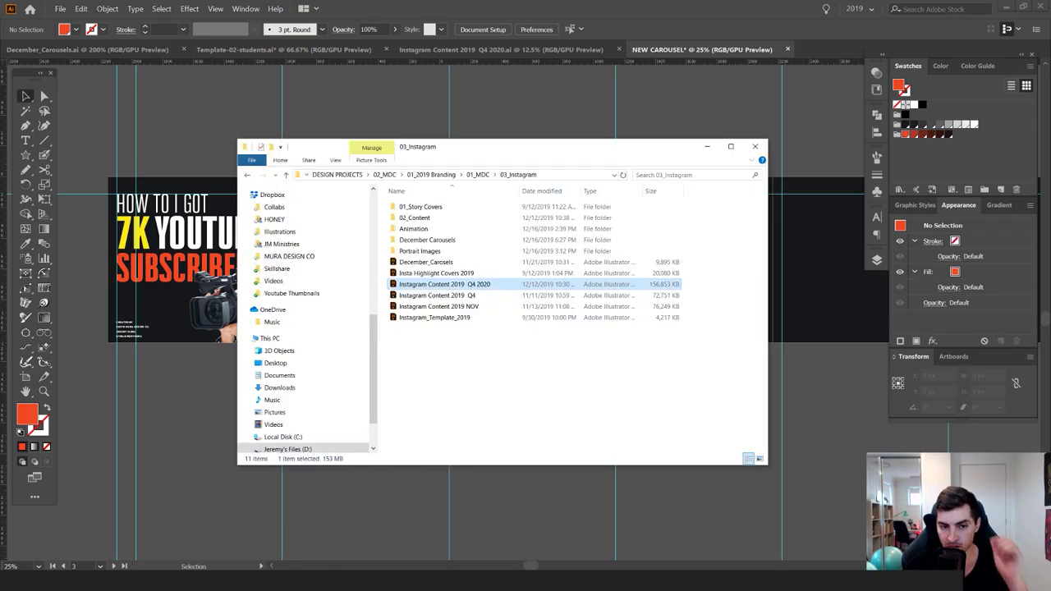
double_click(443, 240)
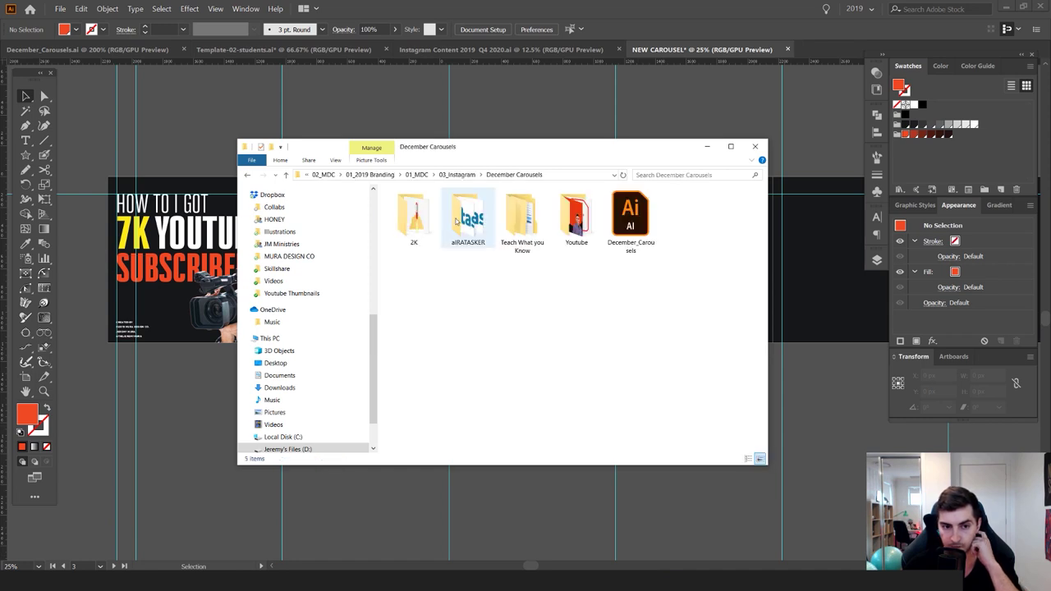
double_click(579, 217)
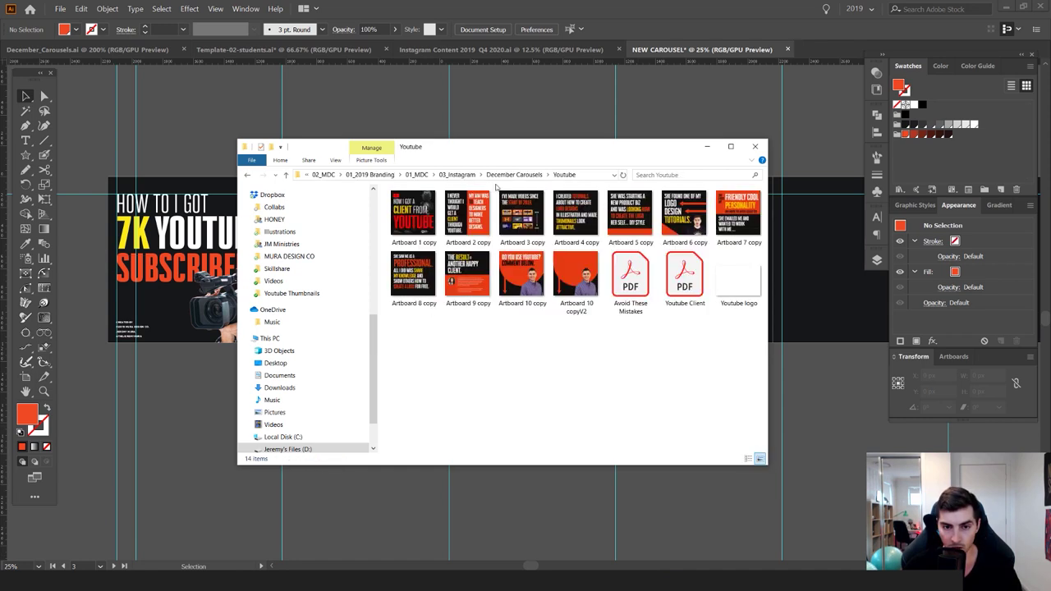
left_click(514, 174)
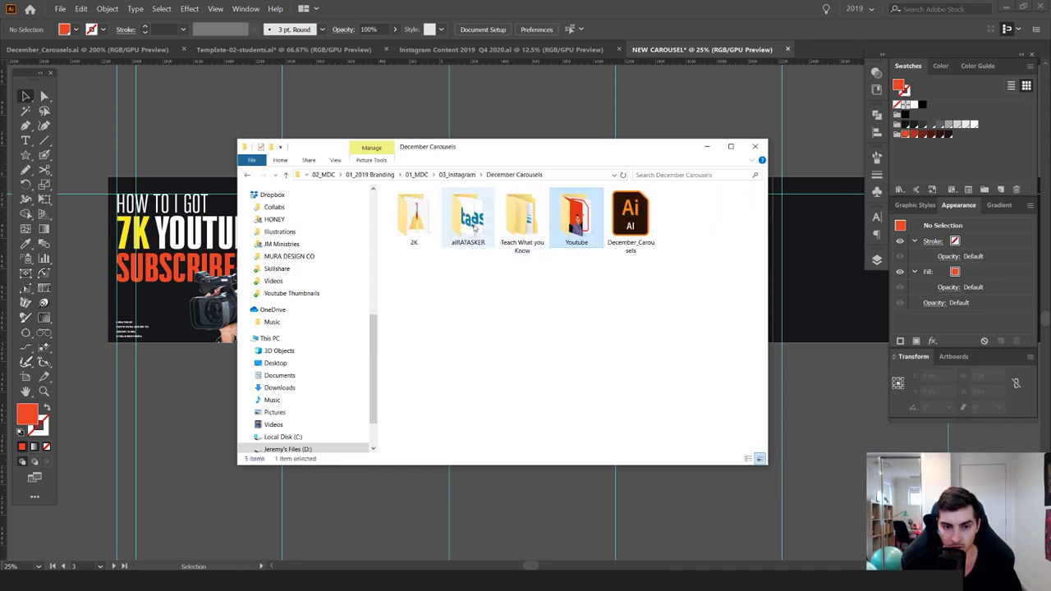
double_click(522, 215)
double_click(410, 215)
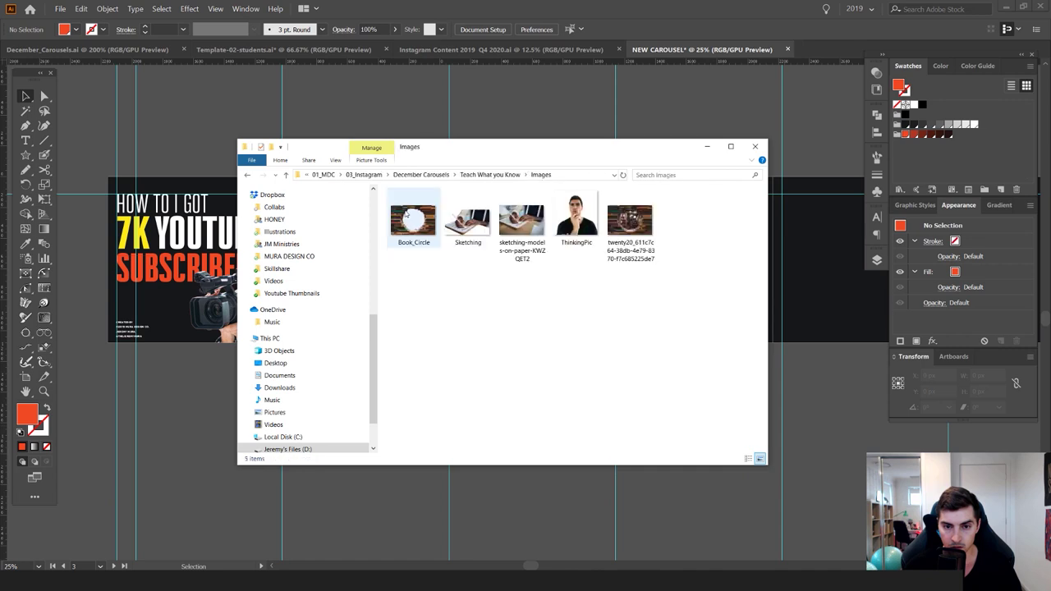
left_click(576, 220)
left_click_drag(576, 220, 169, 435)
left_click_drag(234, 471, 651, 366)
Scale the portrait to about 634 px wide and stand it on the third artboard's bottom edge, centred at about X 738 px
scroll(587, 335, "up", 1)
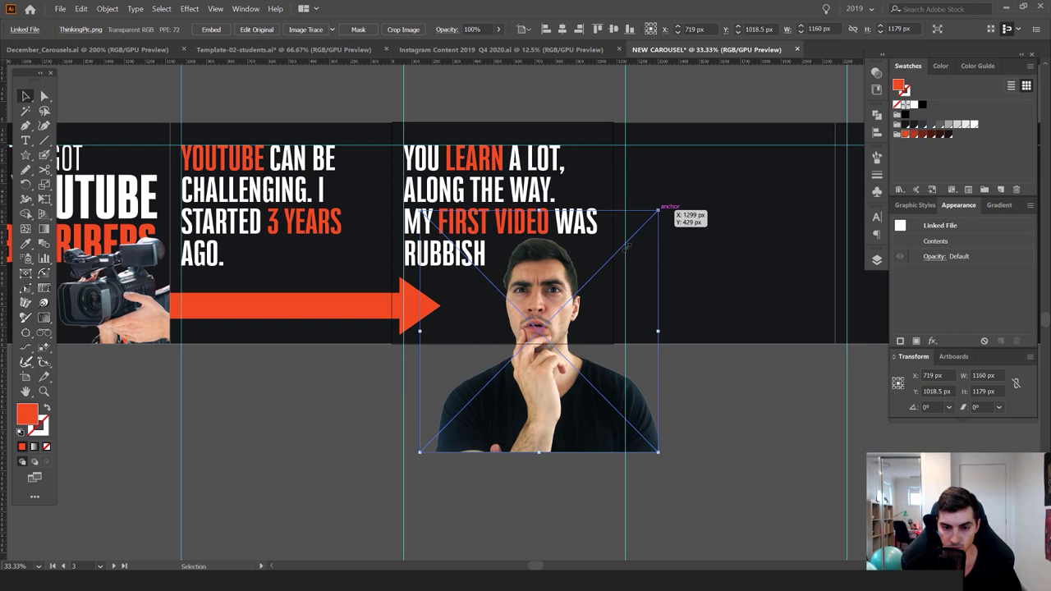
left_click_drag(658, 210, 549, 319)
left_click_drag(524, 429, 572, 319)
scroll(588, 296, "up", 1)
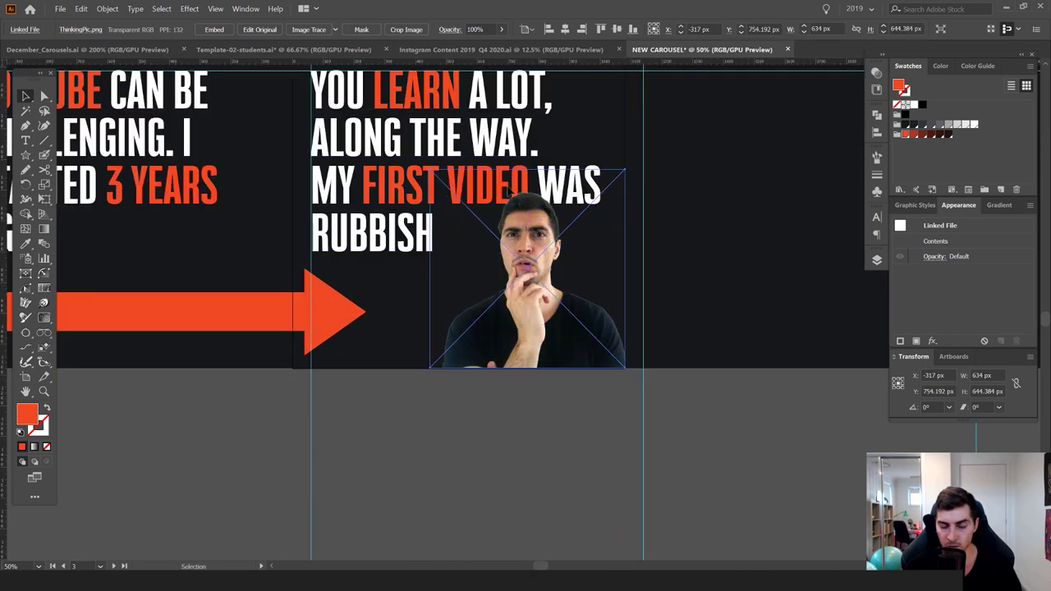
left_click_drag(526, 169, 527, 141)
key("ctrl+z")
scroll(616, 231, "up", 2)
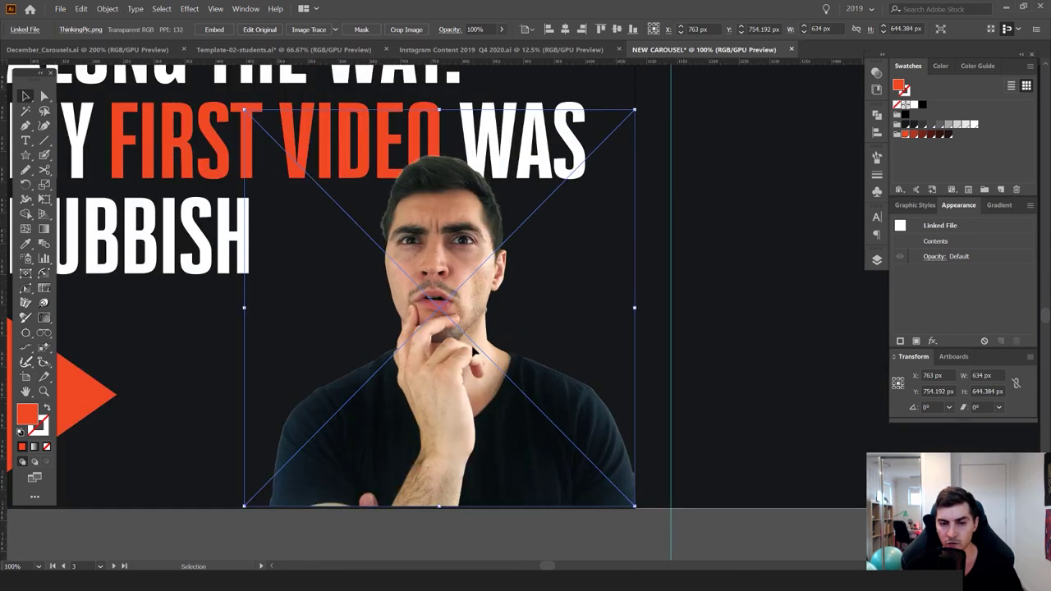
left_click_drag(474, 347, 460, 344)
Start a Drop Shadow effect on the portrait with the preview turned on
scroll(479, 334, "up", 3)
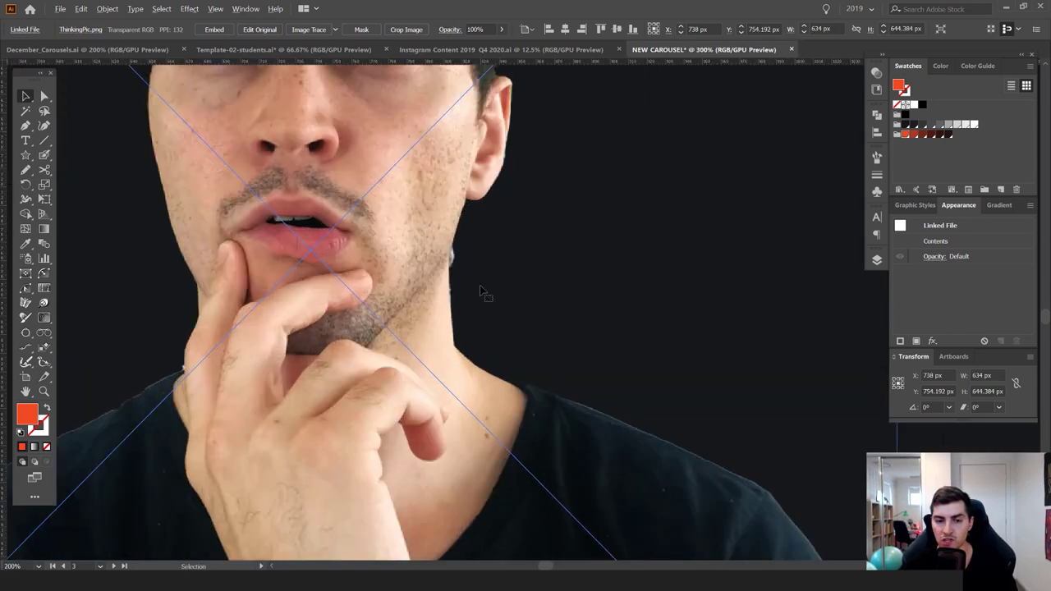
scroll(482, 292, "down", 3)
left_click_drag(597, 255, 578, 247)
left_click_drag(453, 220, 462, 227)
left_click_drag(958, 205, 585, 219)
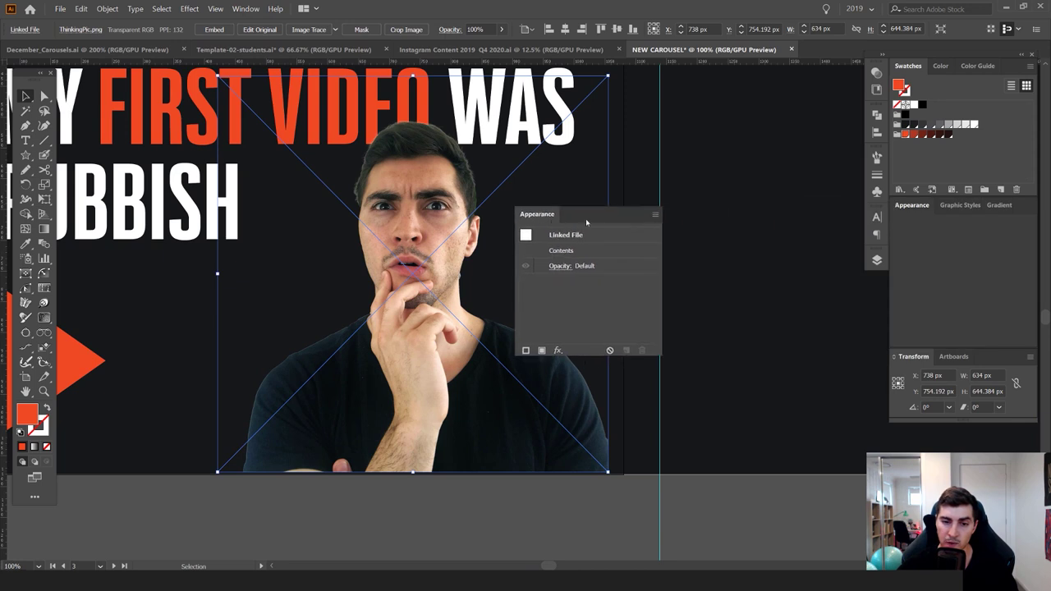
left_click(557, 349)
mouse_move(589, 161)
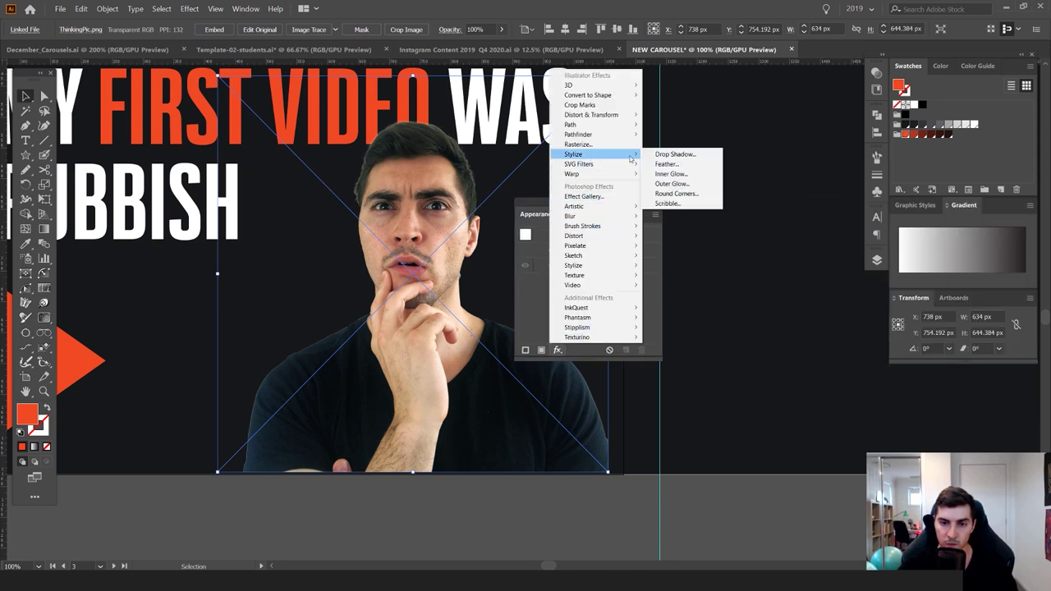
left_click(656, 154)
left_click_drag(695, 182, 737, 185)
left_click(714, 336)
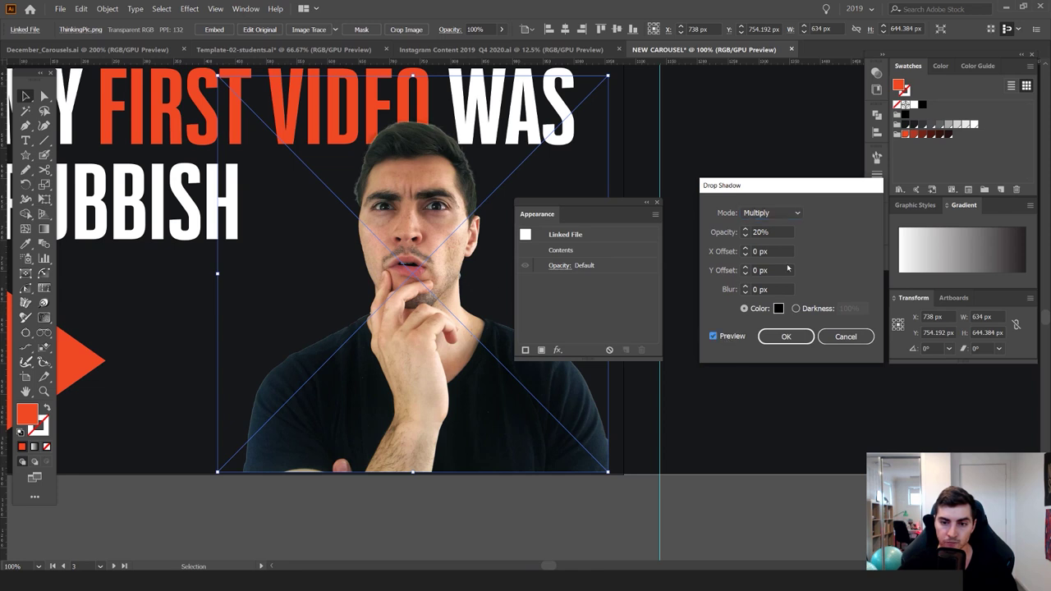
Set the portrait's drop shadow to 100% opacity with X and Y offsets of 20 px
left_click(745, 230)
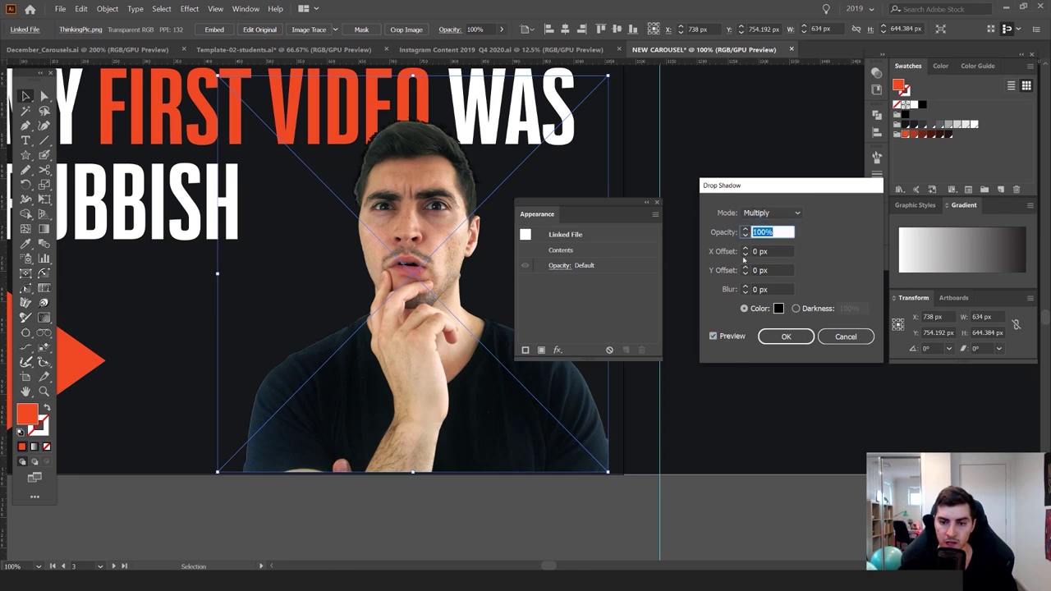
left_click(746, 250)
left_click(745, 248)
left_click(745, 248)
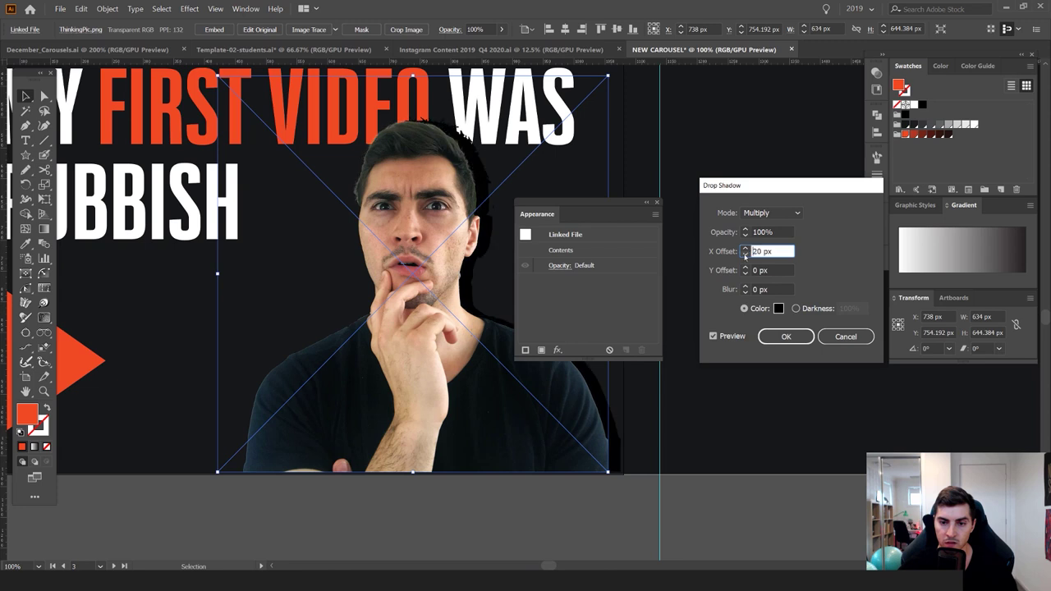
left_click(746, 270)
left_click(745, 268)
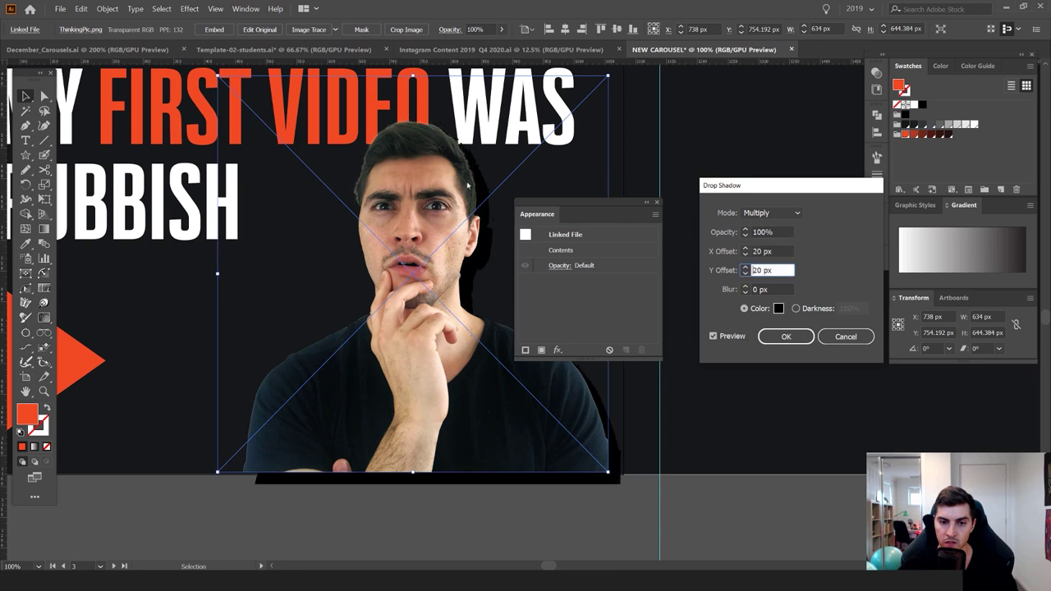
Lower the portrait's drop shadow opacity to 40% and raise its blur to 3 px
left_click(745, 236)
left_click(745, 235)
left_click(746, 236)
left_click(745, 285)
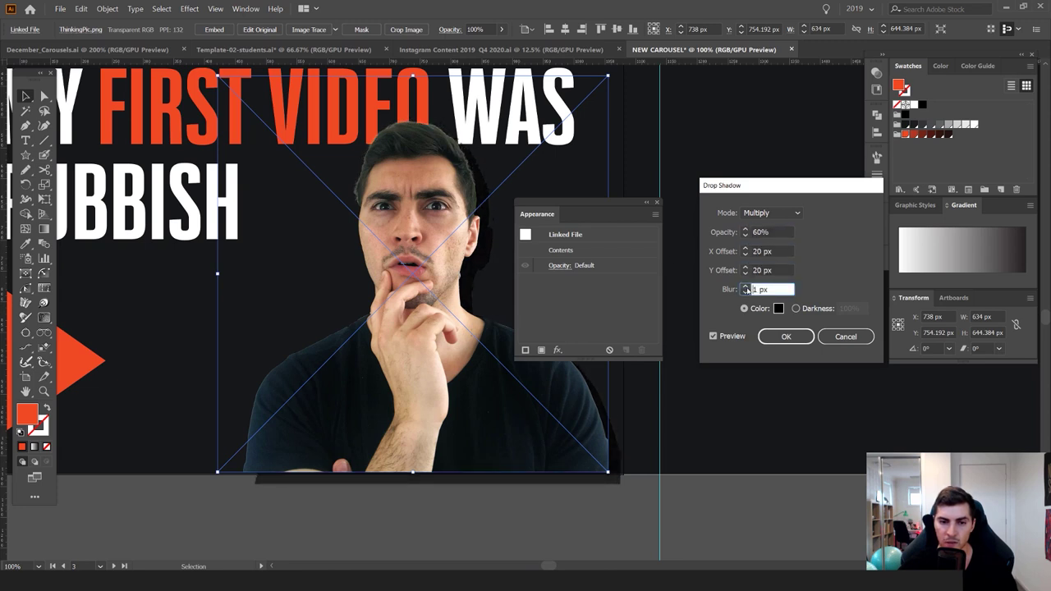
left_click(745, 235)
left_click(745, 236)
Set the portrait shadow's offsets to 7 px in X and 10 px in Y and apply the effect
left_click(745, 255)
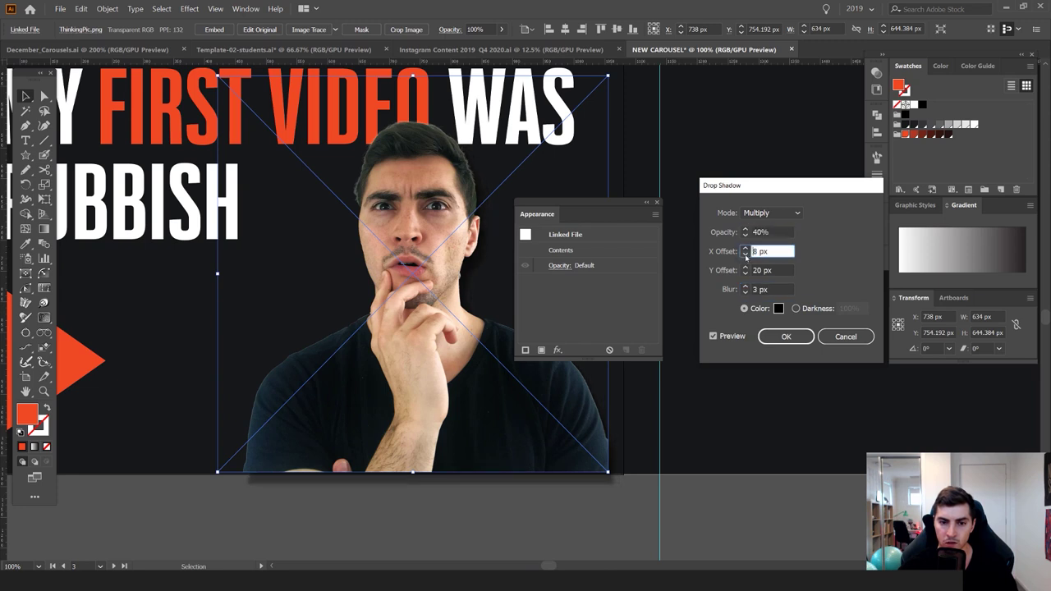
left_click(745, 274)
left_click(745, 273)
left_click(745, 274)
left_click(745, 229)
left_click(745, 229)
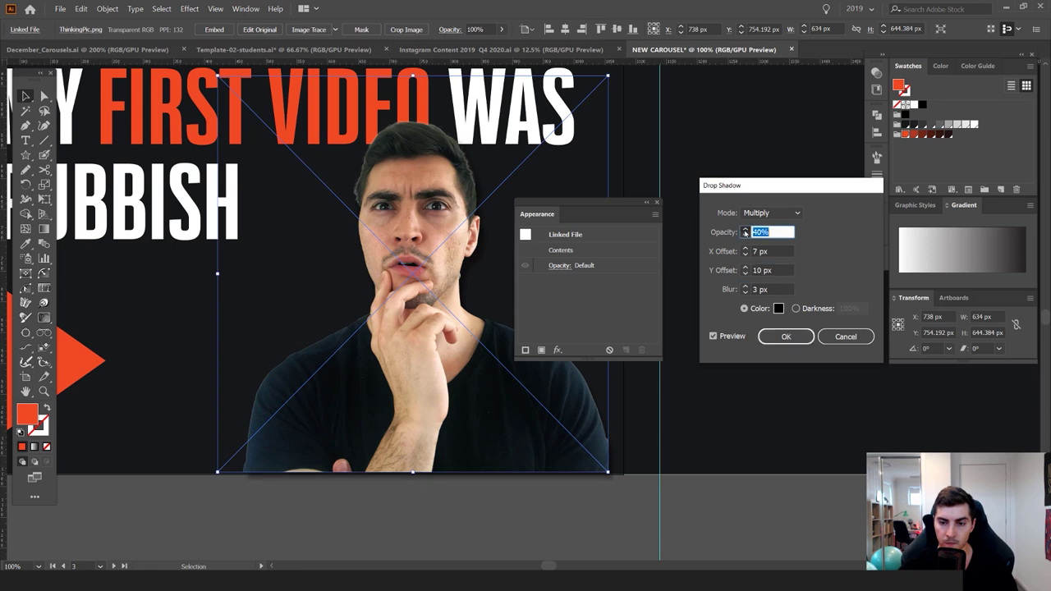
left_click(785, 337)
Examine the portrait's new shadow up close around the ear and jaw and against the whole third artboard
left_click(719, 445)
scroll(459, 235, "up", 4)
left_click_drag(599, 207, 883, 229)
scroll(519, 320, "up", 2)
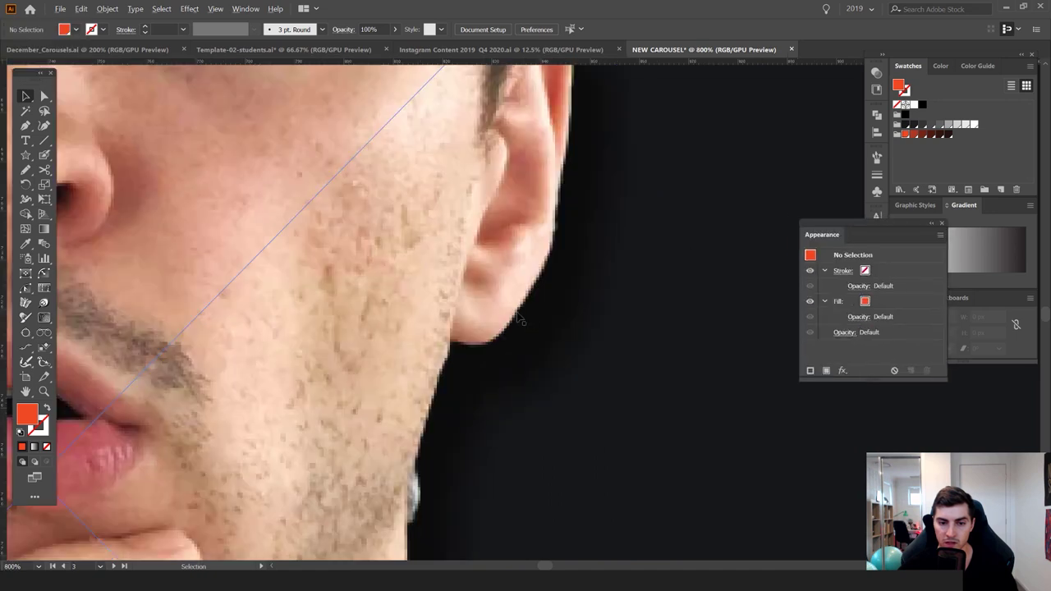
scroll(488, 401, "down", 7)
left_click_drag(542, 362, 433, 361)
scroll(433, 361, "up", 8)
key("ctrl+minus")
key("ctrl+minus")
key("ctrl+minus")
key("ctrl+minus")
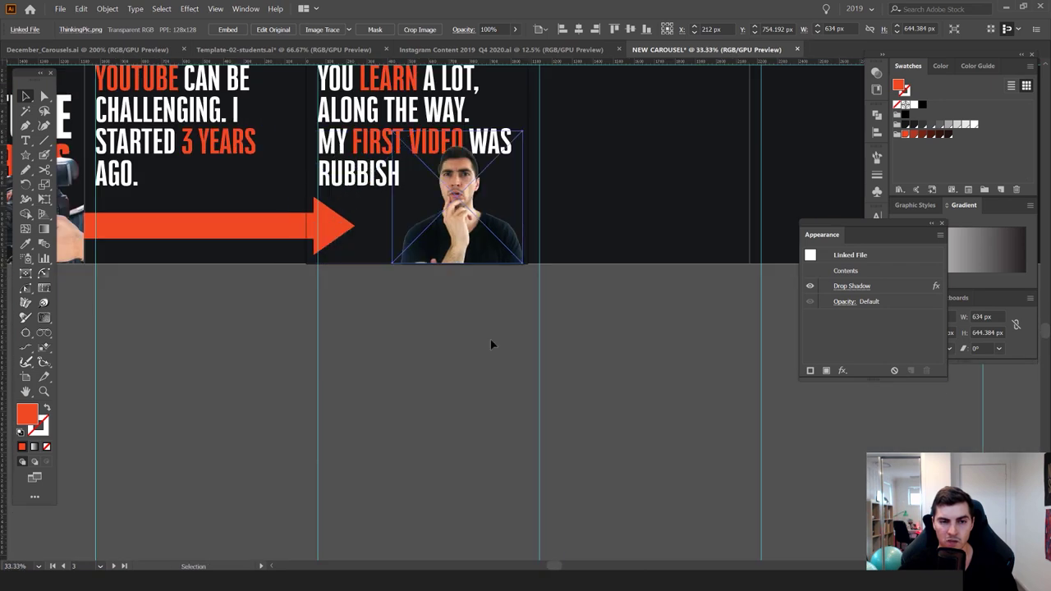
Deselect the portrait and dock the floating Appearance panel with Graphic Styles and Gradient
left_click(490, 344)
left_click_drag(822, 238, 923, 211)
left_click_drag(554, 351, 608, 431)
scroll(609, 430, "down", 1)
left_click_drag(555, 392, 468, 378)
left_click_drag(631, 274, 460, 288)
scroll(457, 287, "down", 3)
scroll(299, 267, "up", 1)
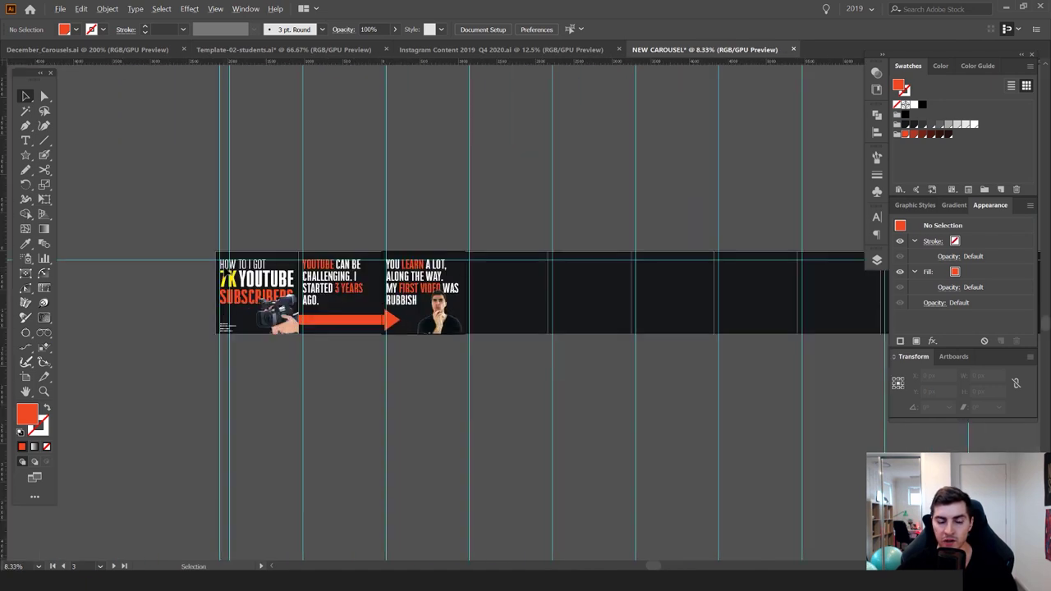
Duplicate the third artboard's headline at the same position on artboards four to nine
scroll(403, 283, "up", 2)
left_click_drag(419, 276, 586, 278)
key("ctrl+d")
left_click_drag(627, 316, 272, 320)
key("ctrl+d")
key("ctrl+d")
key("ctrl+d")
left_click_drag(485, 317, 244, 321)
key("ctrl+d")
scroll(444, 299, "down", 1)
left_click(410, 368)
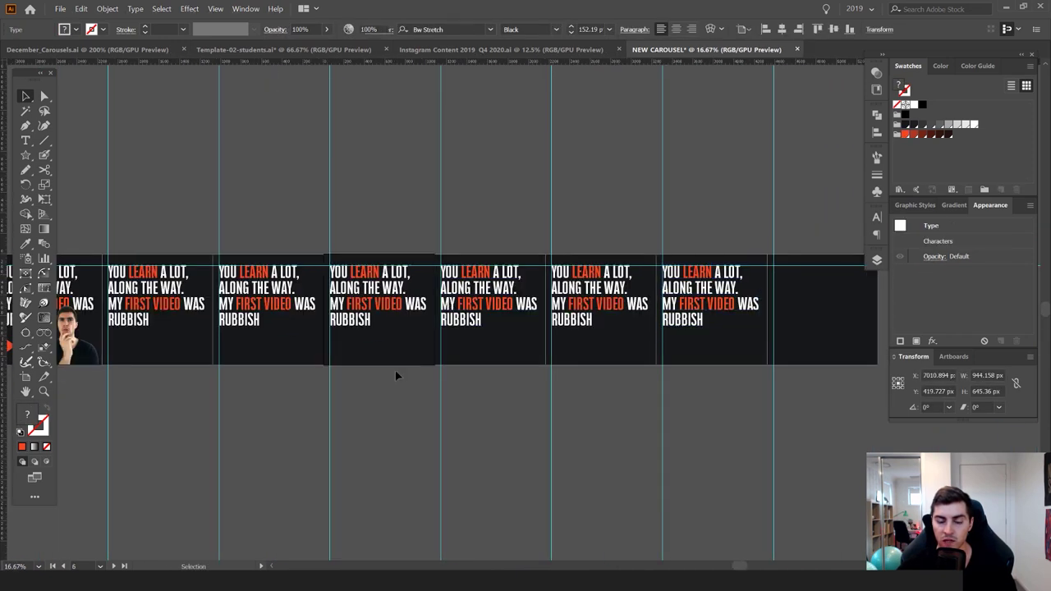
left_click(410, 372)
Choose the Ellipse tool, detach the shape tools as a floating palette and shift the main toolbar to the window edge
scroll(358, 304, "up", 1)
left_click(27, 158)
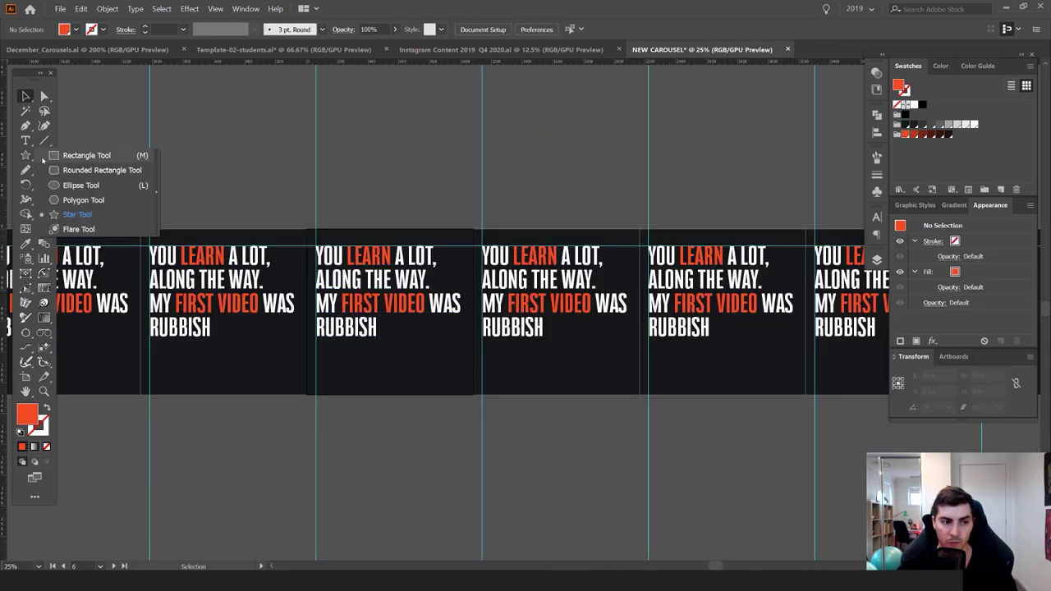
left_click(152, 187)
left_click(27, 156)
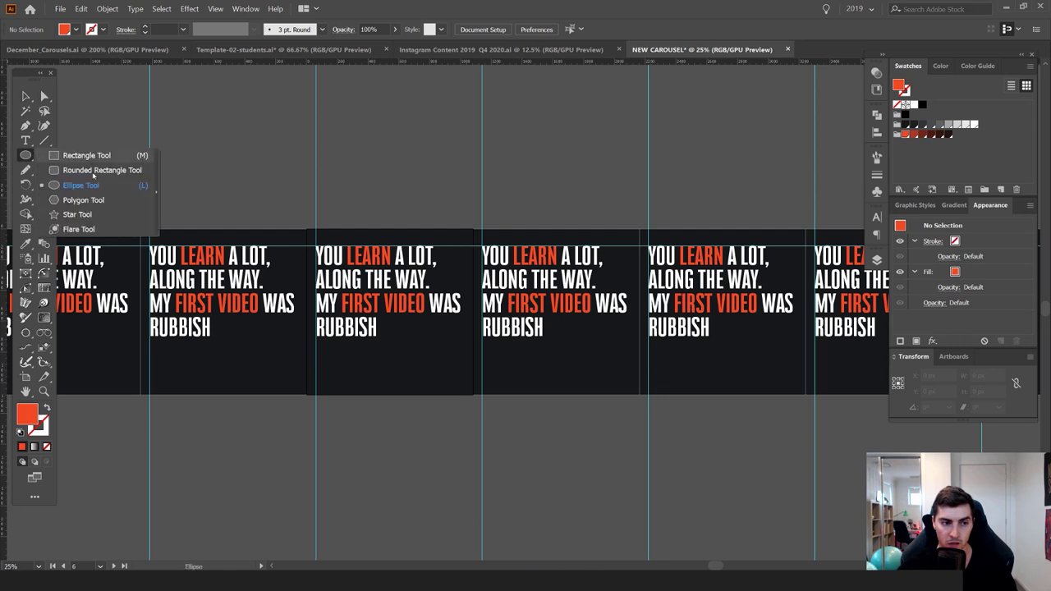
left_click(156, 180)
left_click_drag(79, 162, 404, 174)
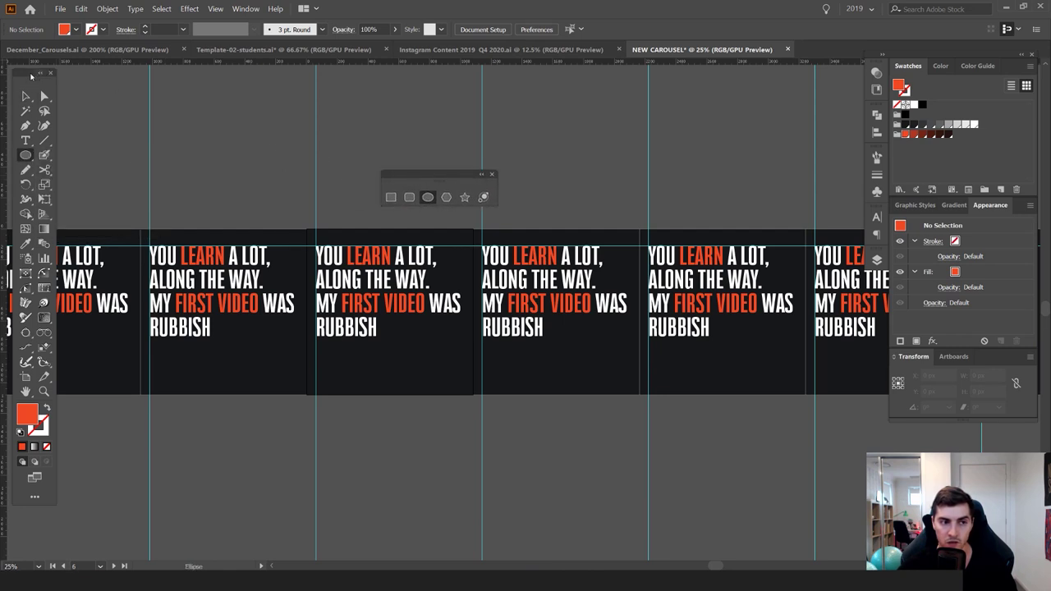
left_click_drag(34, 78, 23, 76)
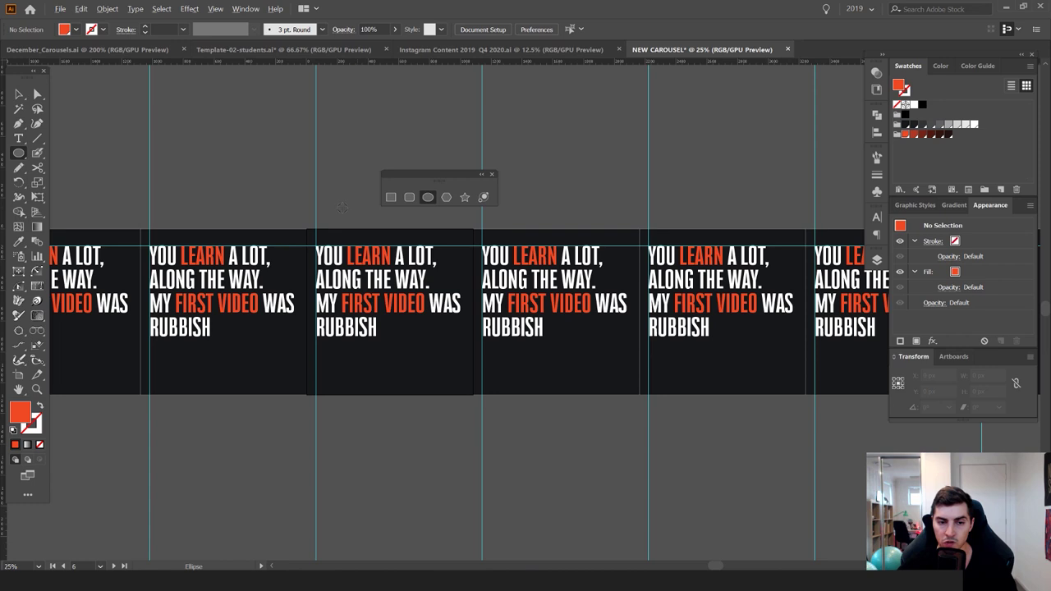
Draw an orange circle about 1148 px in diameter over the sixth artboard's lower part and align it with the artboard's left edge
key("ctrl+plus")
mouse_move(597, 501)
left_mouse_down()
mouse_move(498, 429)
mouse_move(705, 543)
mouse_move(587, 498)
left_mouse_up()
key("v")
left_click_drag(549, 435, 469, 435)
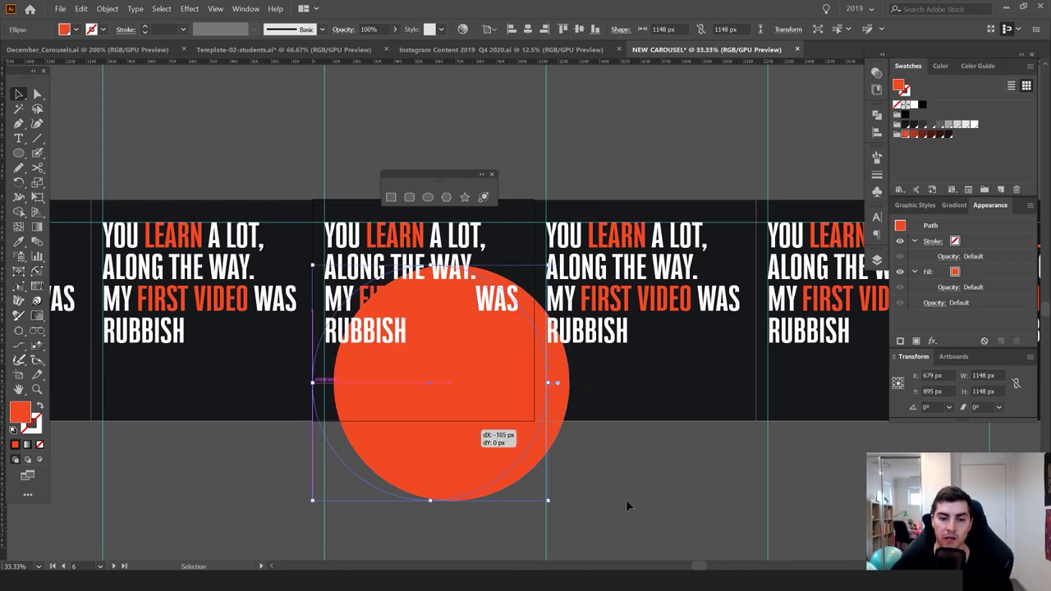
left_click(625, 501)
Move the orange circle onto the fourth artboard at about X 599, Y 895 px, behind an all-white headline
scroll(587, 453, "down", 1)
left_click_drag(583, 450, 433, 435)
scroll(333, 419, "down", 2)
left_click_drag(332, 419, 389, 422)
left_click(470, 349)
left_click(375, 348)
scroll(391, 397, "up", 3)
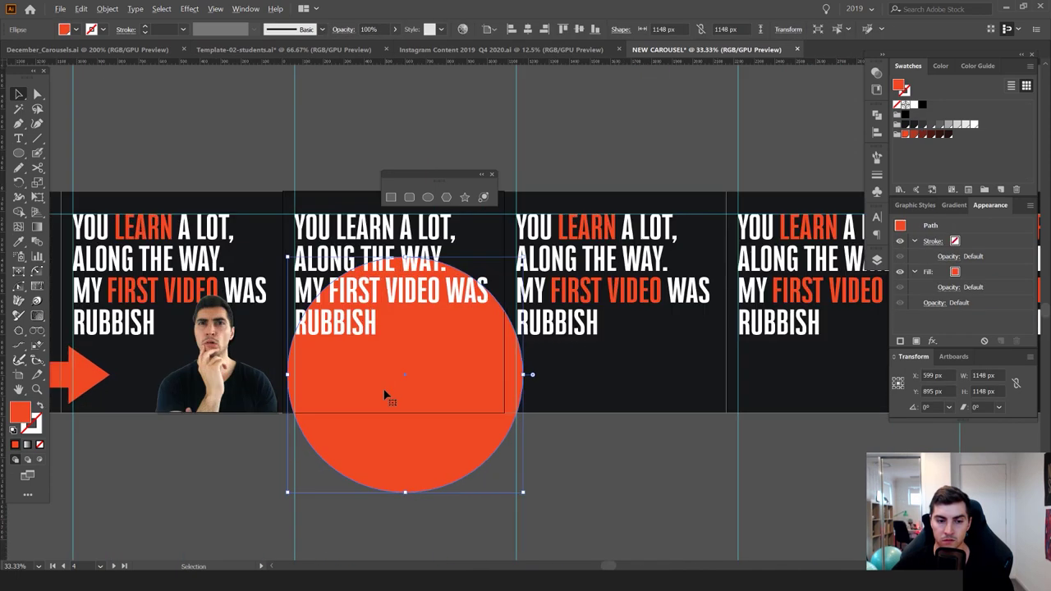
Replace the fourth artboard's headline with CONSISTENCY, enlarge it to about 249 pt and place it across the orange circle
double_click(418, 280)
key("ctrl+a")
type("C")
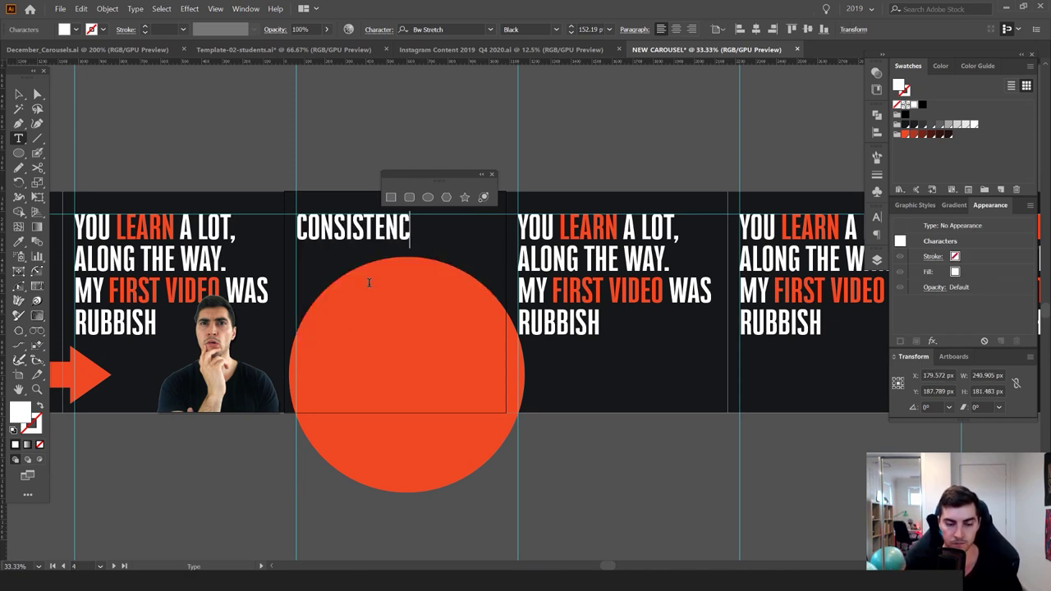
left_click_drag(369, 230, 537, 364)
left_click_drag(467, 360, 418, 376)
left_click(589, 524)
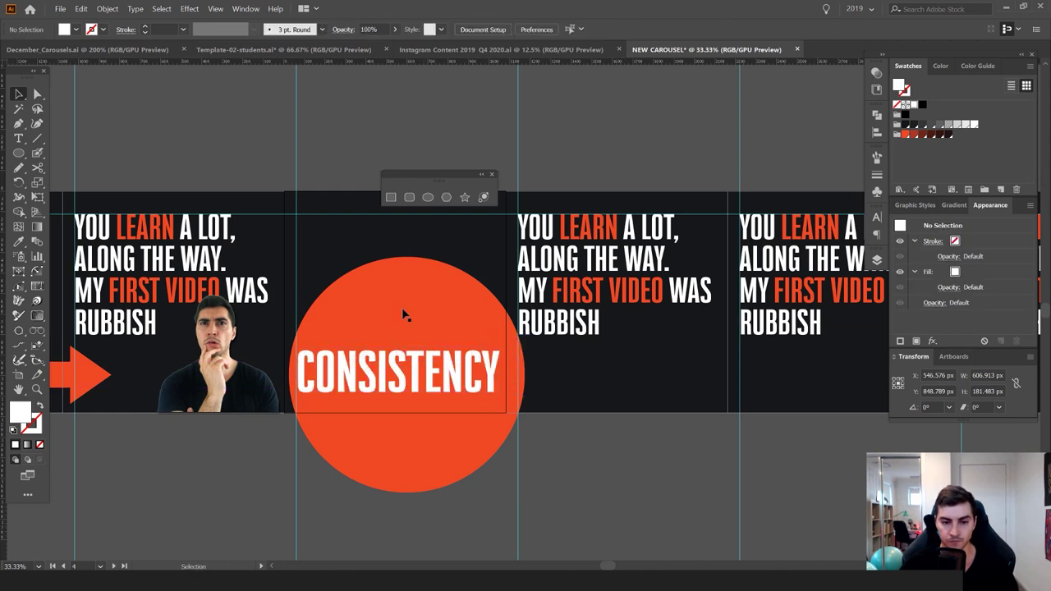
scroll(400, 328, "up", 1)
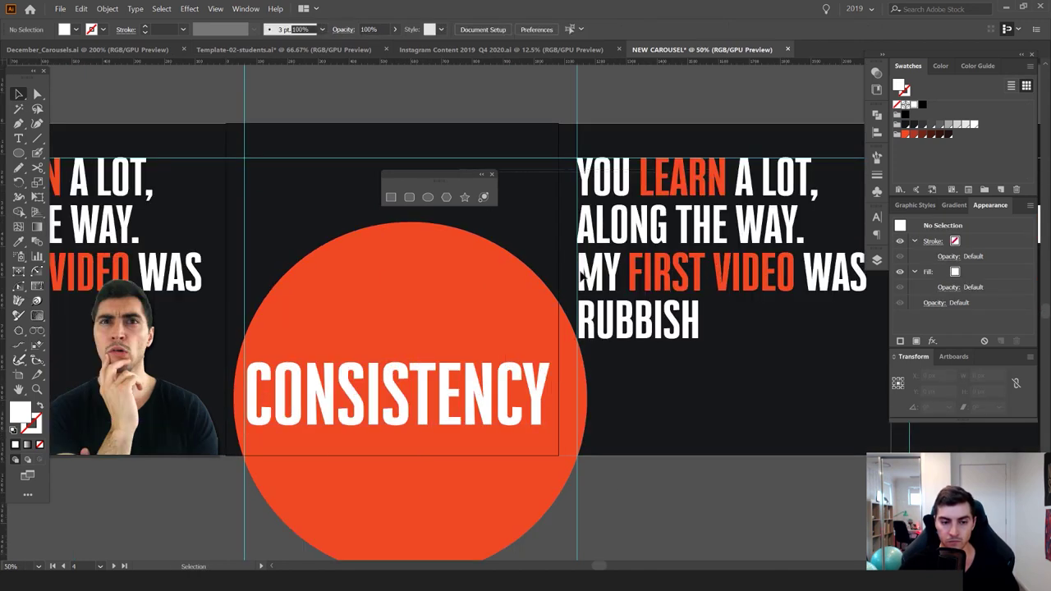
left_click(582, 277)
left_click(463, 389)
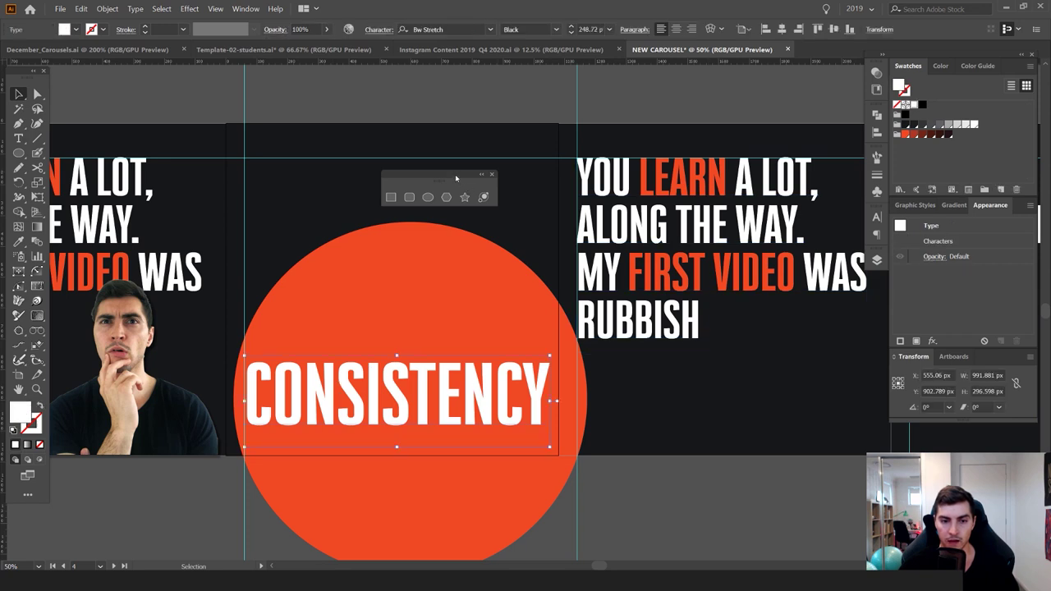
Move the floating shape palette above the artboards and draw a star in the lower part of the fifth artboard
scroll(465, 228, "down", 2)
left_click_drag(483, 222, 443, 224)
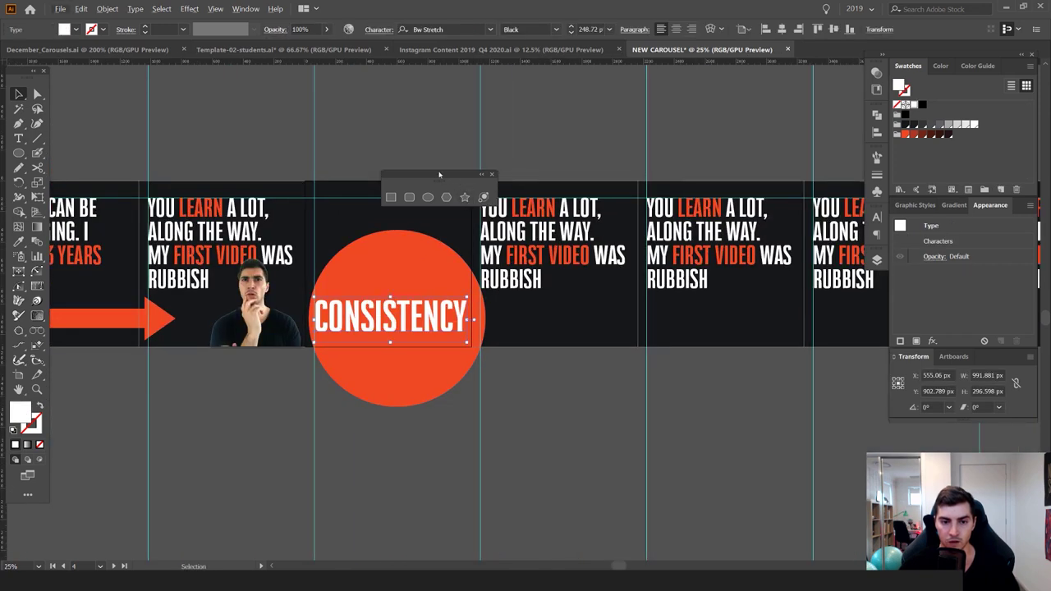
left_click_drag(439, 174, 465, 113)
left_click(492, 133)
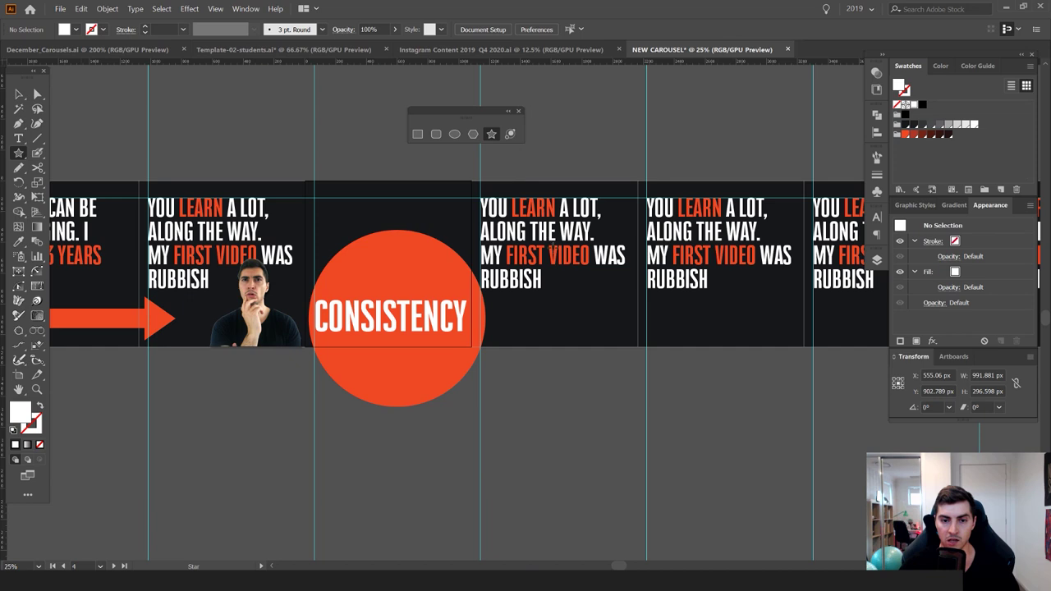
left_click_drag(568, 283, 579, 321)
Fill the fifth artboard's six-pointed star with the orange swatch and shrink it to about 43 × 50 px
scroll(583, 297, "up", 2)
left_click(561, 278)
key("Delete")
left_click(534, 336)
left_click(904, 135)
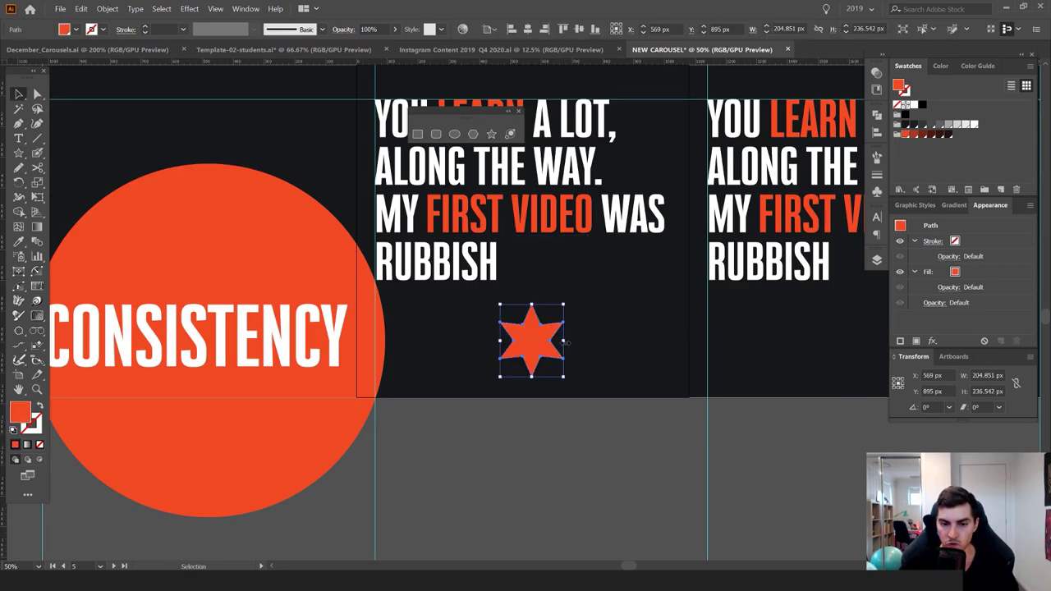
left_click_drag(519, 345, 519, 346)
left_click(532, 414)
Replace the fifth artboard's headline with 4 KEYS
left_click(475, 259)
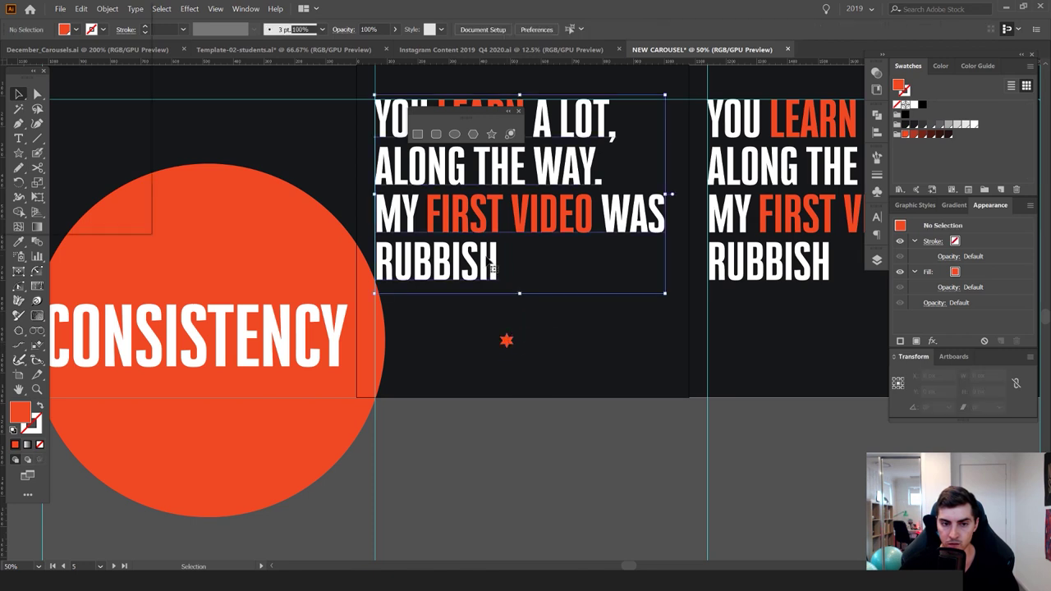
scroll(472, 243, "down", 1)
left_click_drag(480, 220, 490, 234)
scroll(475, 210, "up", 1)
key("t")
key("ctrl+a")
type("4")
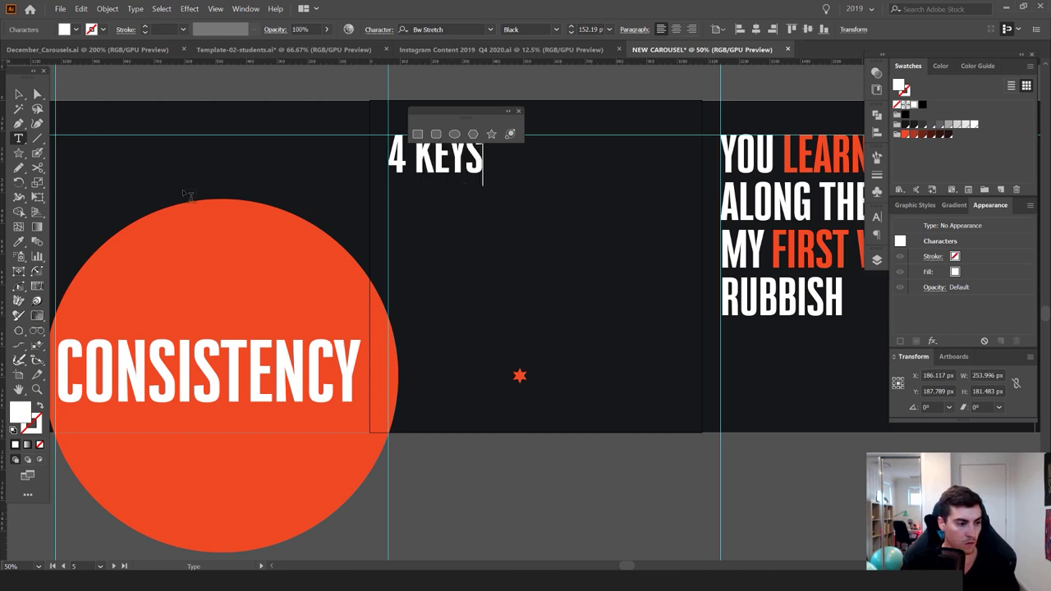
Move the shape palette off the heading and build a column of four evenly spaced star bullets beneath 4 KEYS
left_click_drag(481, 112, 593, 90)
left_click(21, 91)
left_click_drag(417, 210, 326, 237)
left_click_drag(355, 333, 343, 301)
scroll(333, 259, "up", 1)
key("ctrl+d")
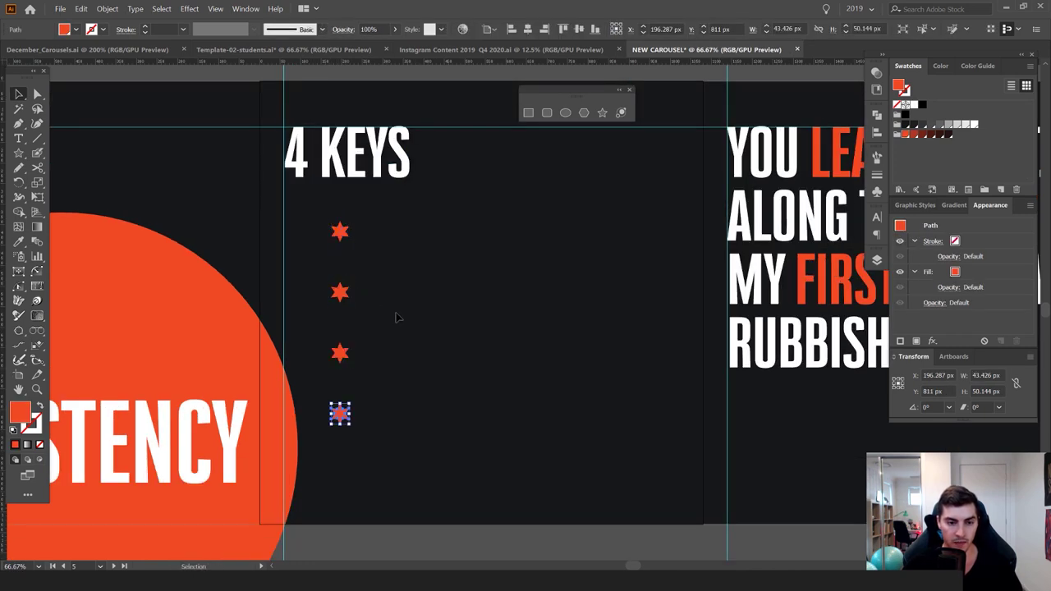
Copy the 4 KEYS text beside the first star and extend the original heading to 4 KEYS TO GROW:
left_click_drag(358, 156, 435, 232)
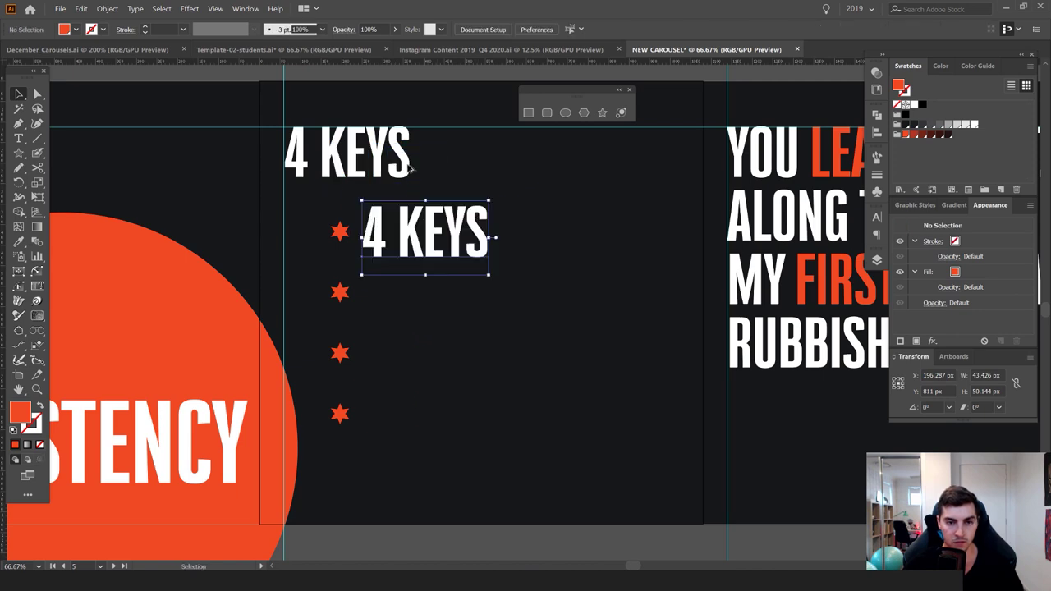
key("t")
left_click(404, 154)
type("TO GROW:")
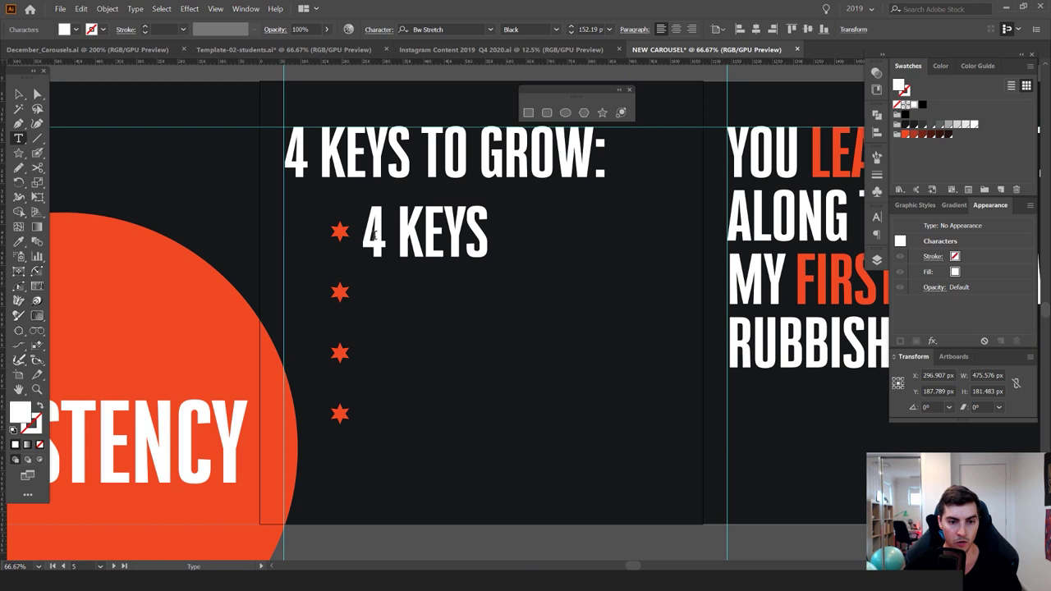
Change the text beside the first star to NICHE DOWN
left_click_drag(373, 234, 556, 251)
key("BackSpace")
type("NI")
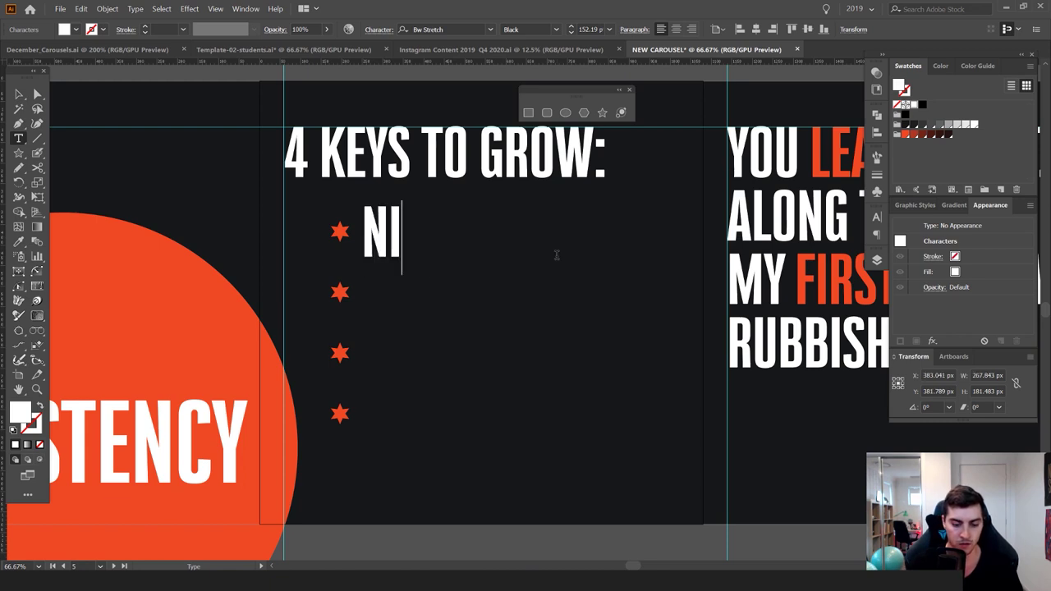
type("OCCHE DOWN")
Duplicate the NICHE DOWN line downward so each of the other three stars has a text line
left_click_drag(484, 247, 487, 304)
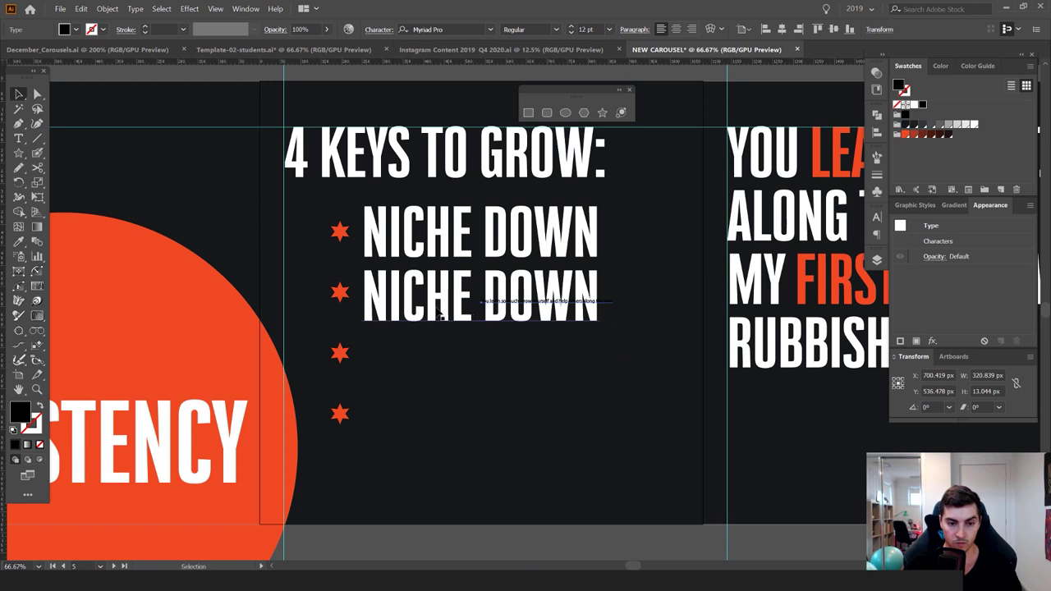
left_click_drag(441, 311, 437, 380)
key("ctrl+d")
left_click(430, 256)
left_click(420, 293)
Try CONSITENCY as the second bullet's text and clear it again
key("t")
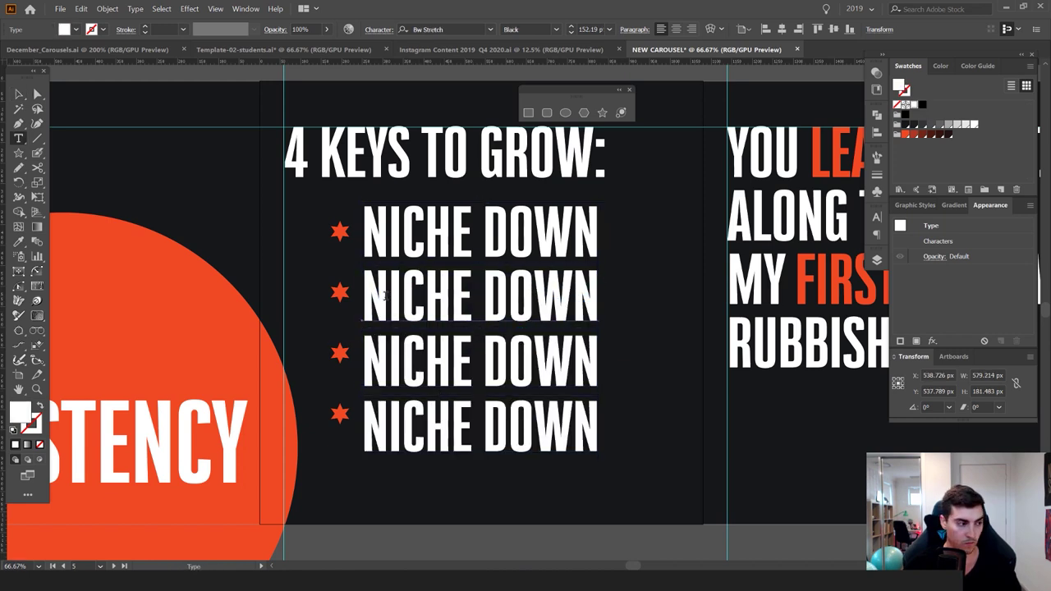
left_click(392, 300)
key("ctrl+a")
type("CONS")
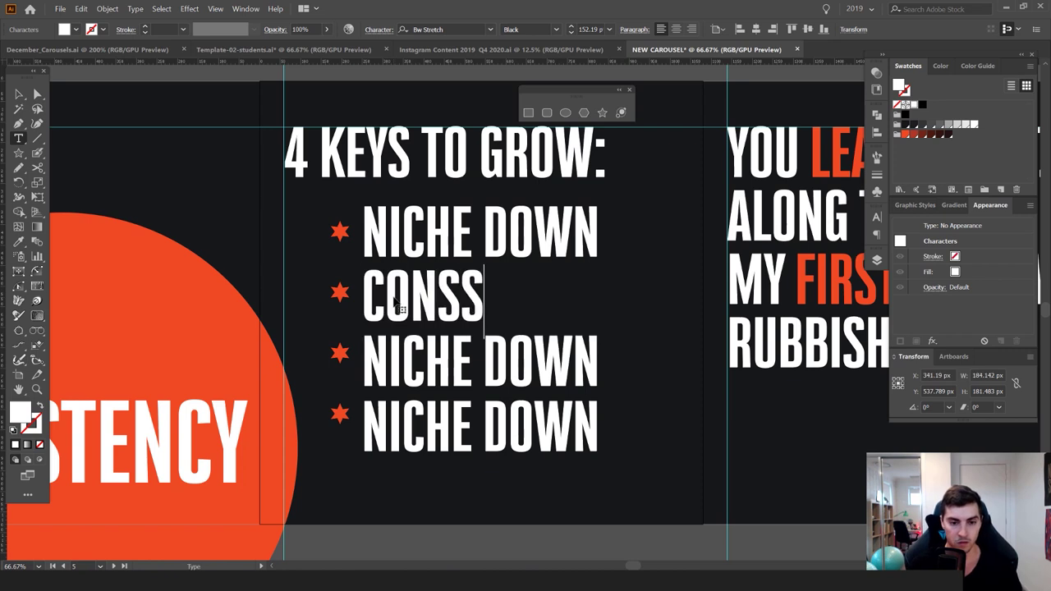
type("SITENCY")
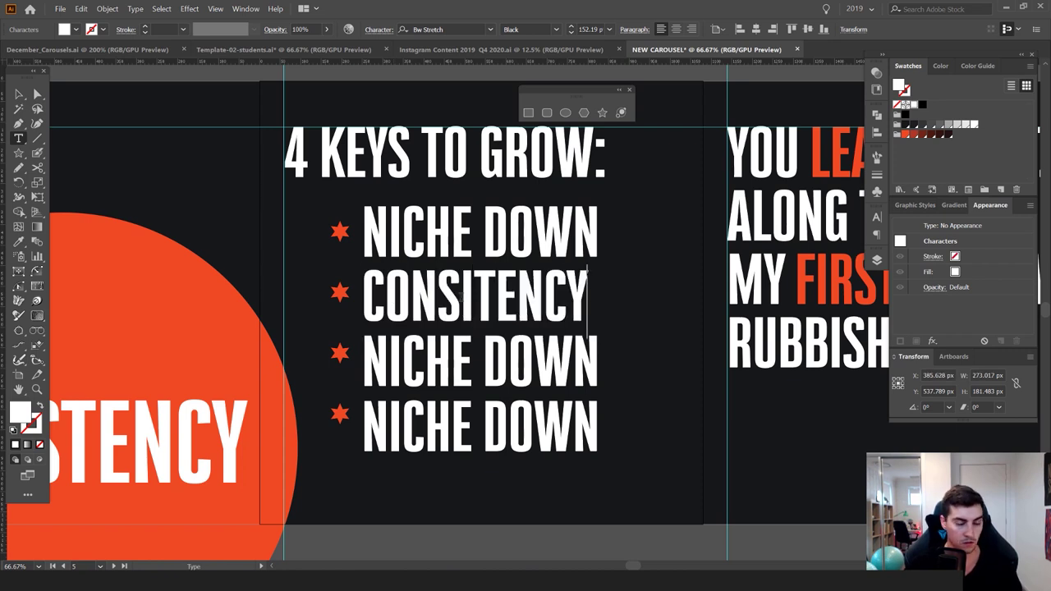
left_click_drag(362, 296, 588, 297)
key("BackSpace")
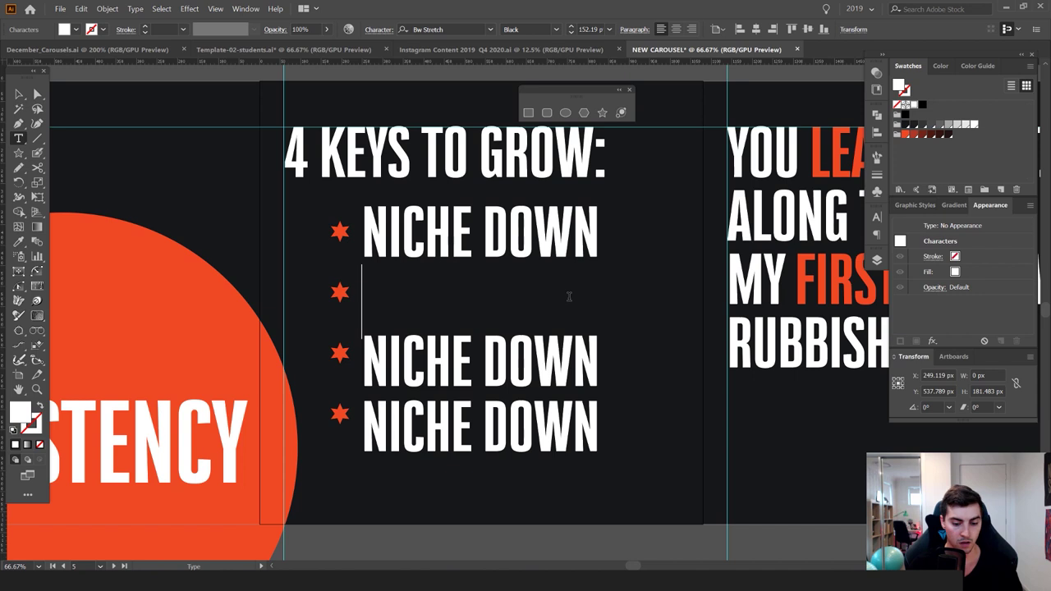
Enter AIM 4 QUALITY as the second bullet's text
type("a")
key("BackSpace")
type("AIM FOR")
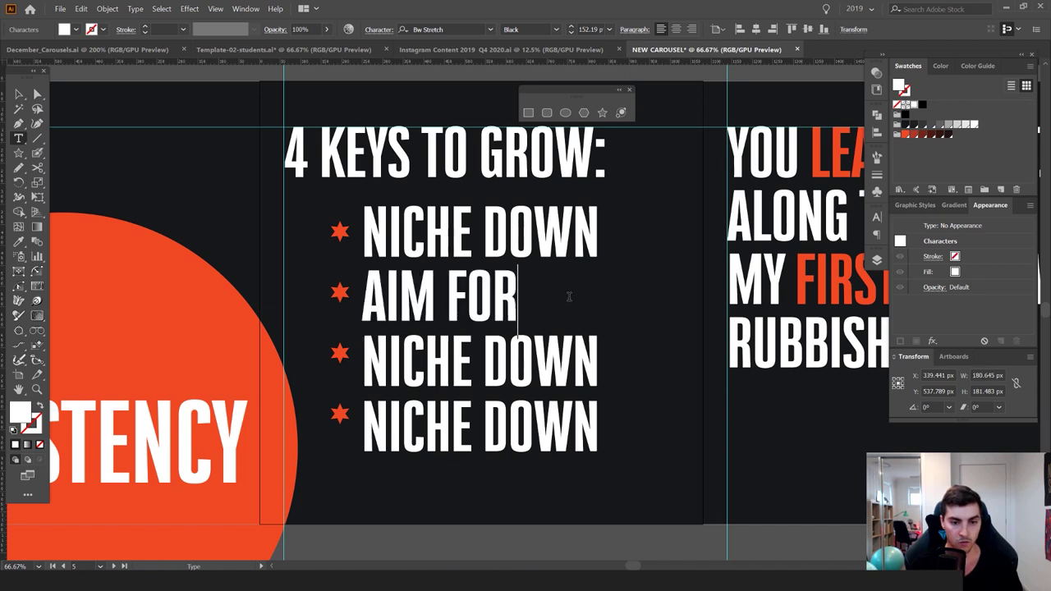
key("BackSpace")
key("BackSpace")
key("BackSpace")
type("4 QUALITY")
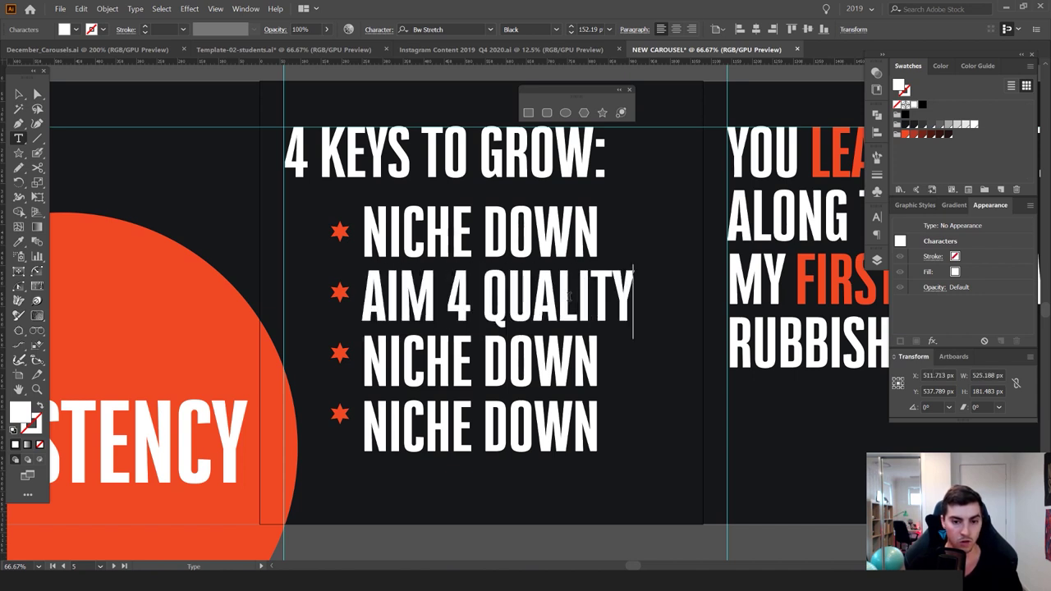
Change the third bullet's text to KEYWORD RESEARCH
left_click_drag(365, 362, 634, 385)
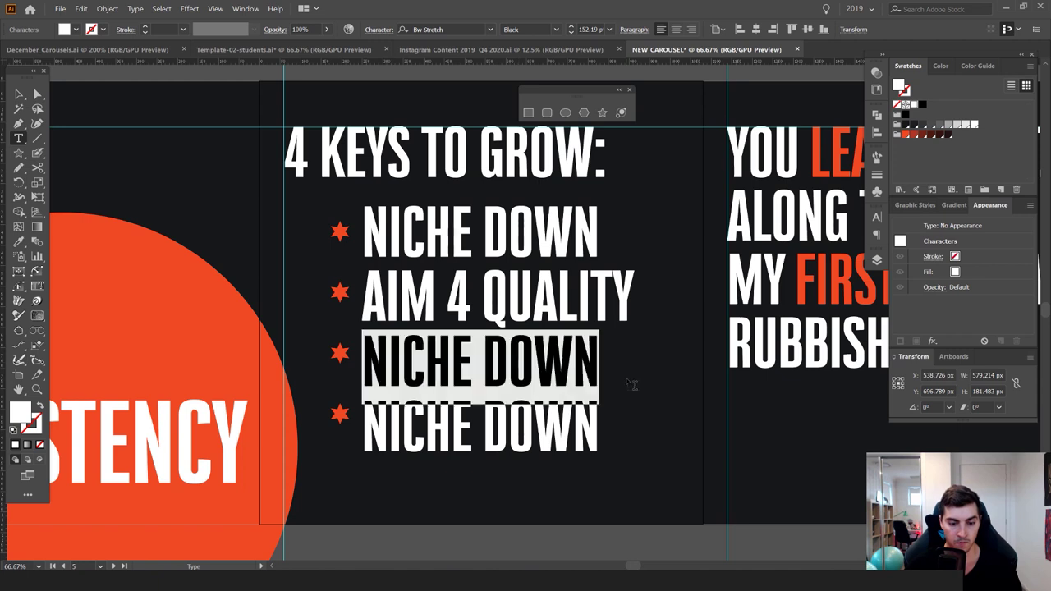
type("KEYWORD RE")
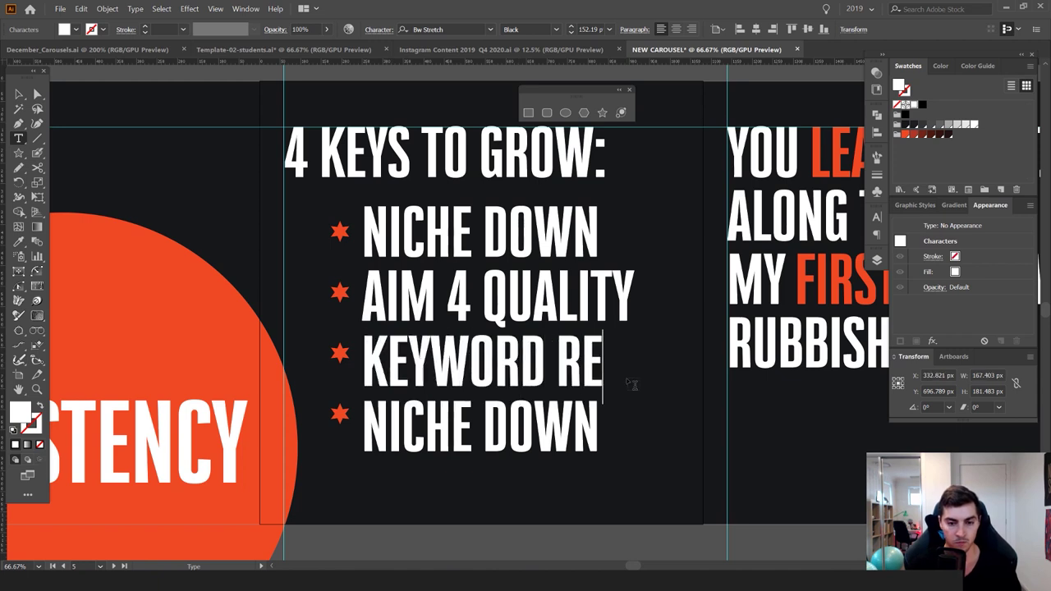
type("SEARCH")
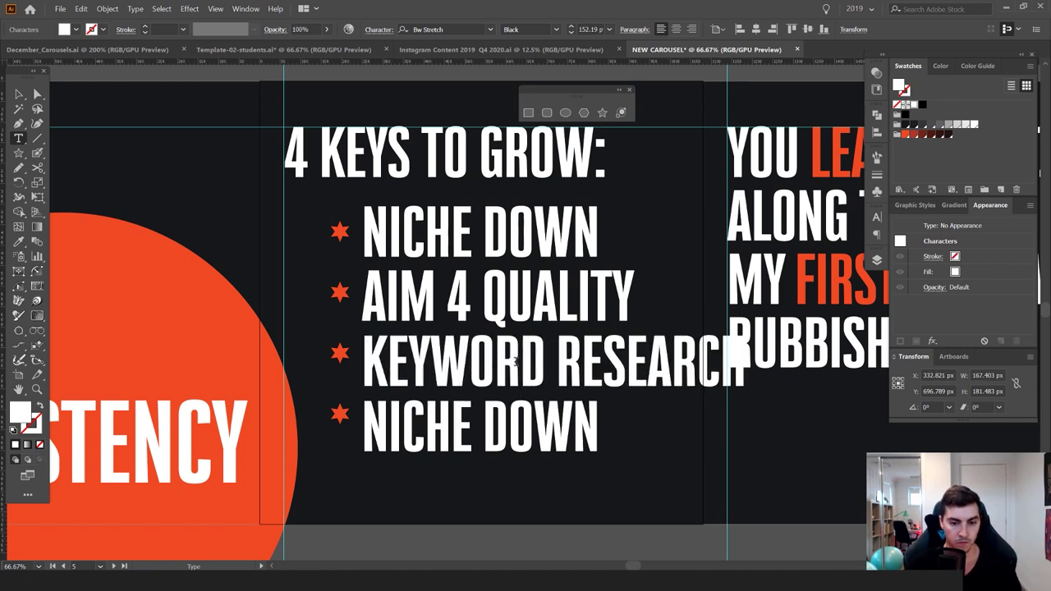
Reduce the font size of all four bullet lines to 122.19 pt so the longest fits on the artboard
key("ctrl+a")
key("Escape")
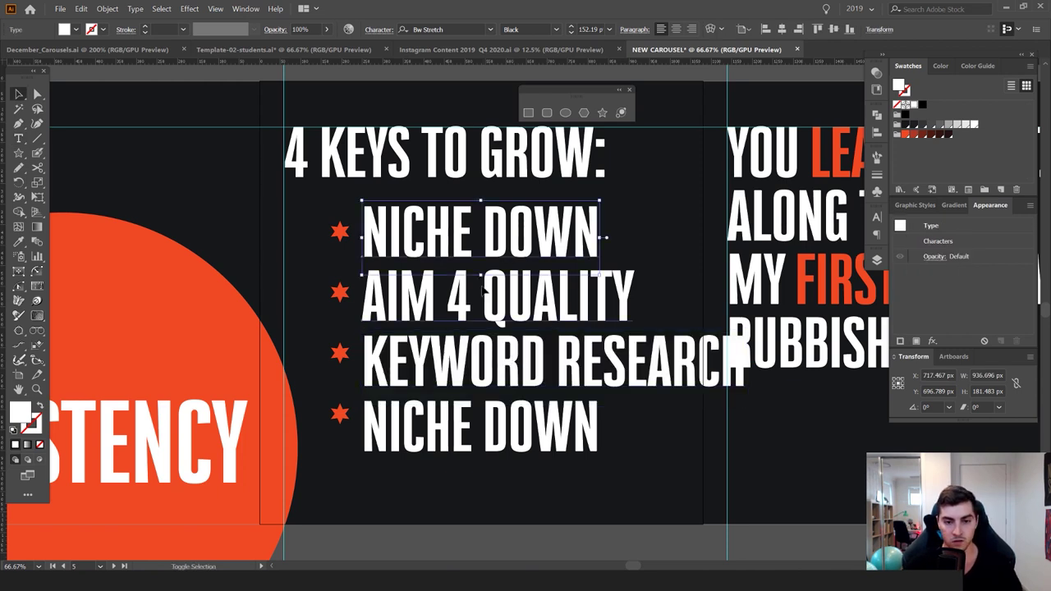
key("ctrl+shift+comma")
key("ctrl+shift+comma")
key("ctrl+shift+comma")
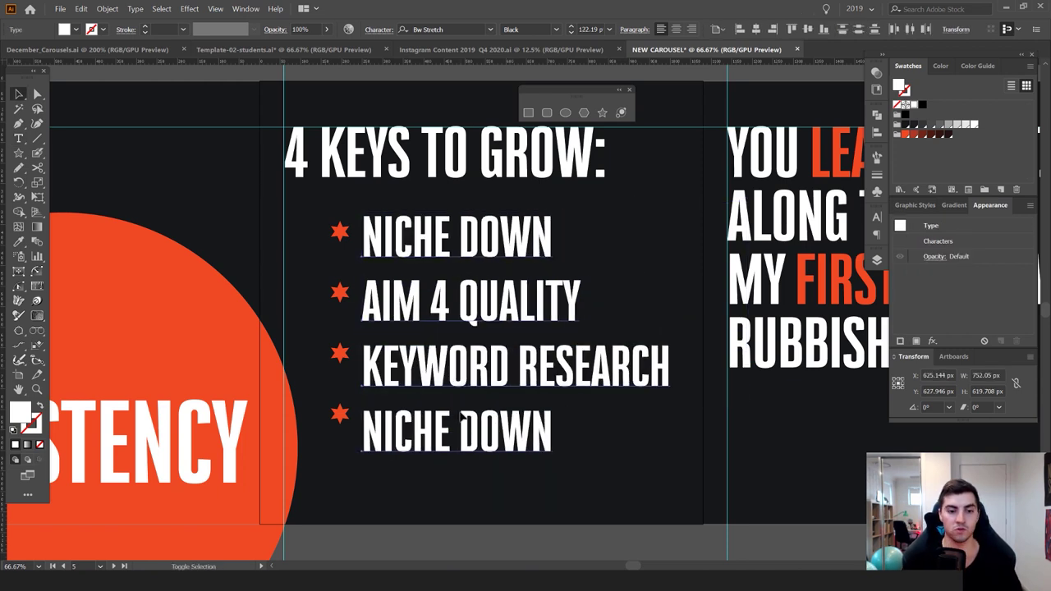
Change the fourth bullet's text to LISTEN TO AUDIENCE
left_click(447, 452)
key("t")
triple_click(428, 435)
type("LIST")
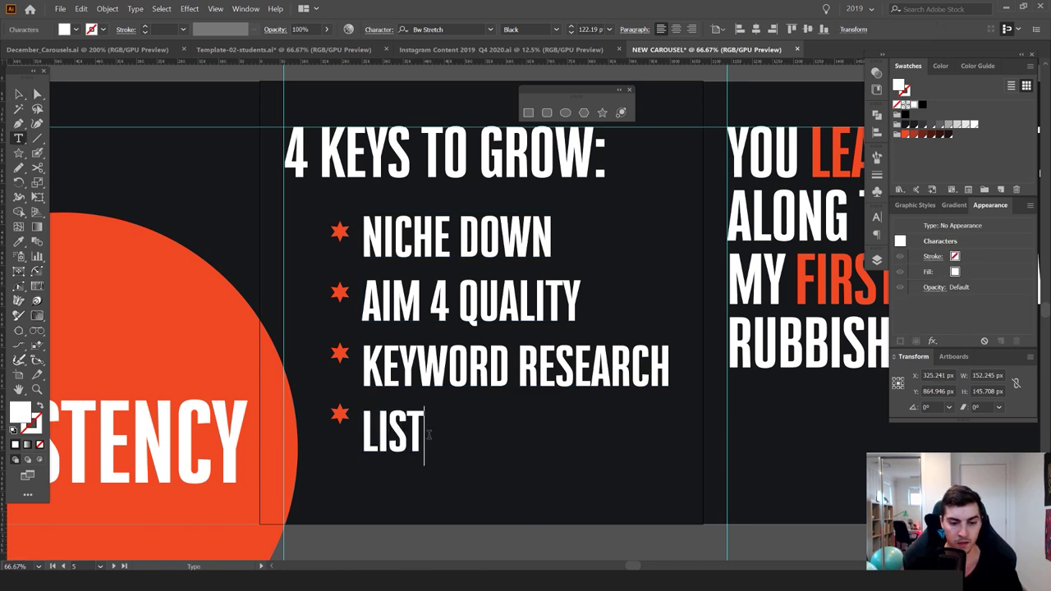
type("EN TO AUDIENCE")
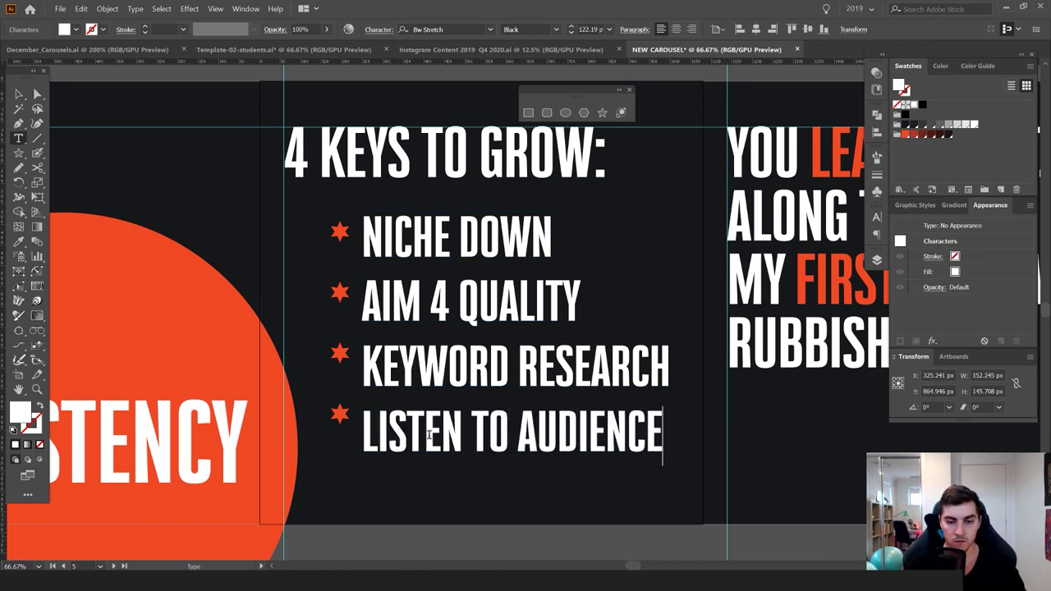
key("Escape")
Nudge the lower bullet lines upward so that each one lines up with its star
scroll(419, 275, "up", 1)
scroll(414, 295, "down", 2)
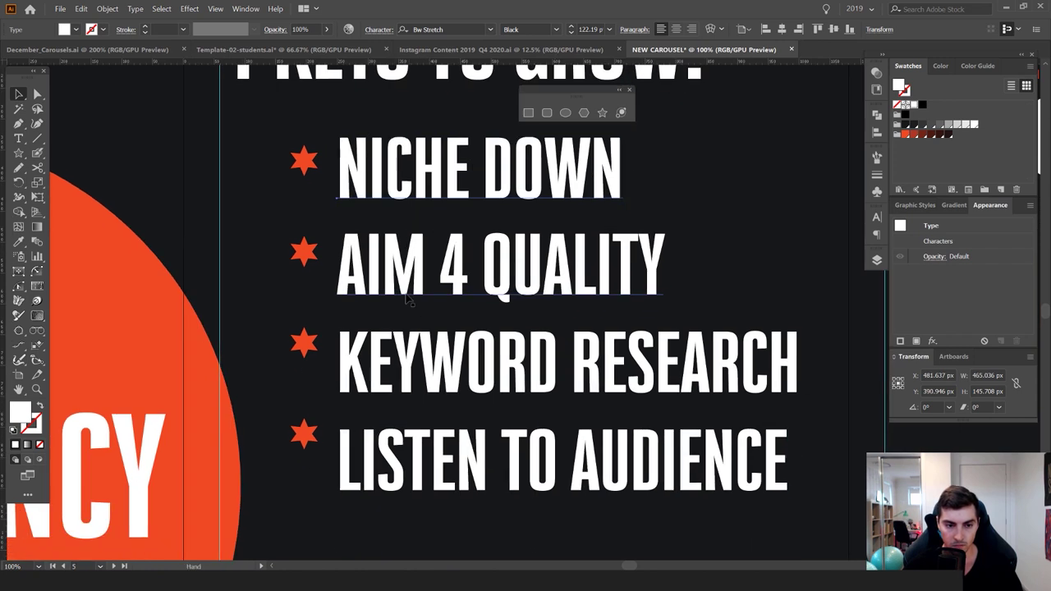
left_click(400, 432)
left_click(419, 373, "shift")
key("Up")
key("Up")
key("Up")
key("Up")
key("Up")
key("Up")
key("Up")
key("Up")
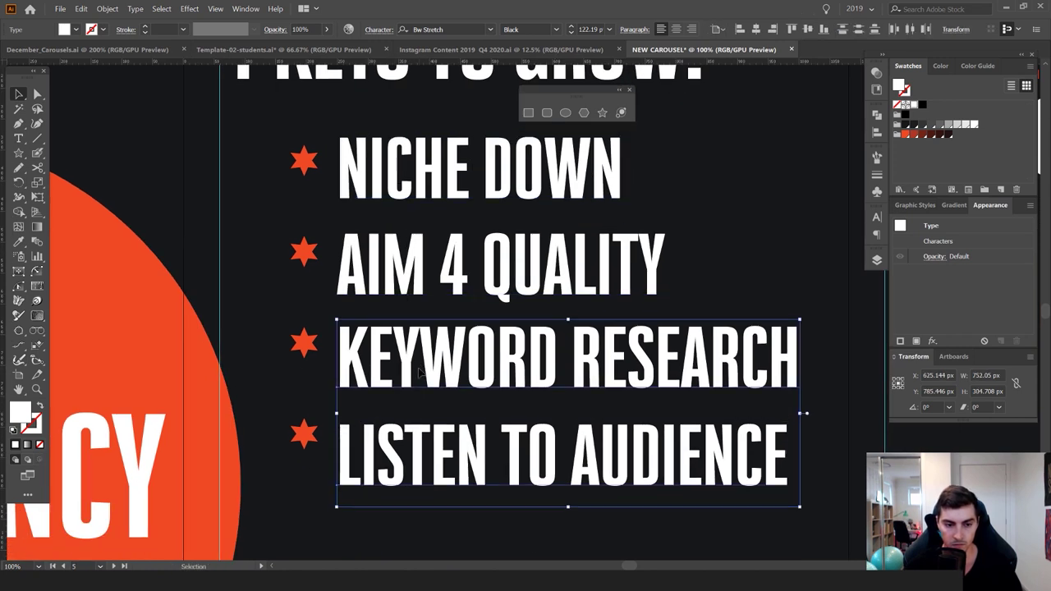
key("Up")
key("Up")
key("Up")
key("Up")
key("Up")
key("Up")
key("Up")
key("Up")
key("Up")
key("Up")
key("Up")
key("Up")
key("Up")
key("Up")
left_click(464, 276)
key("Up")
key("Up")
key("Up")
key("Up")
key("Up")
key("Up")
key("Up")
key("Up")
key("Up")
key("Up")
key("Up")
key("Up")
key("Up")
key("Up")
key("Up")
key("Up")
left_click(423, 187)
scroll(427, 179, "down", 1)
scroll(560, 238, "down", 4)
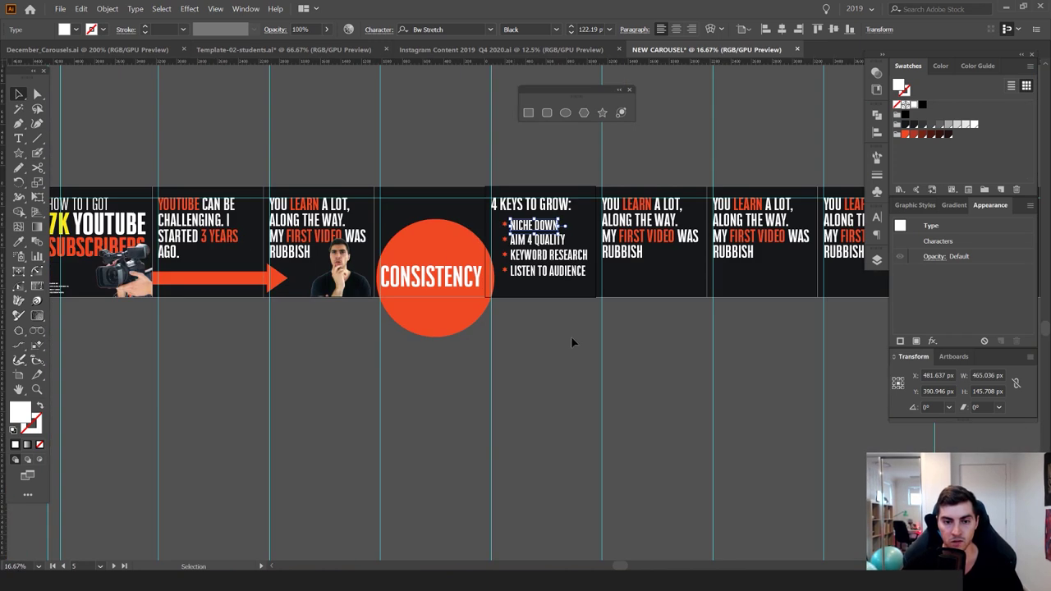
left_click(571, 340)
Close the floating shape tools panel
scroll(562, 271, "up", 1)
scroll(492, 146, "down", 3)
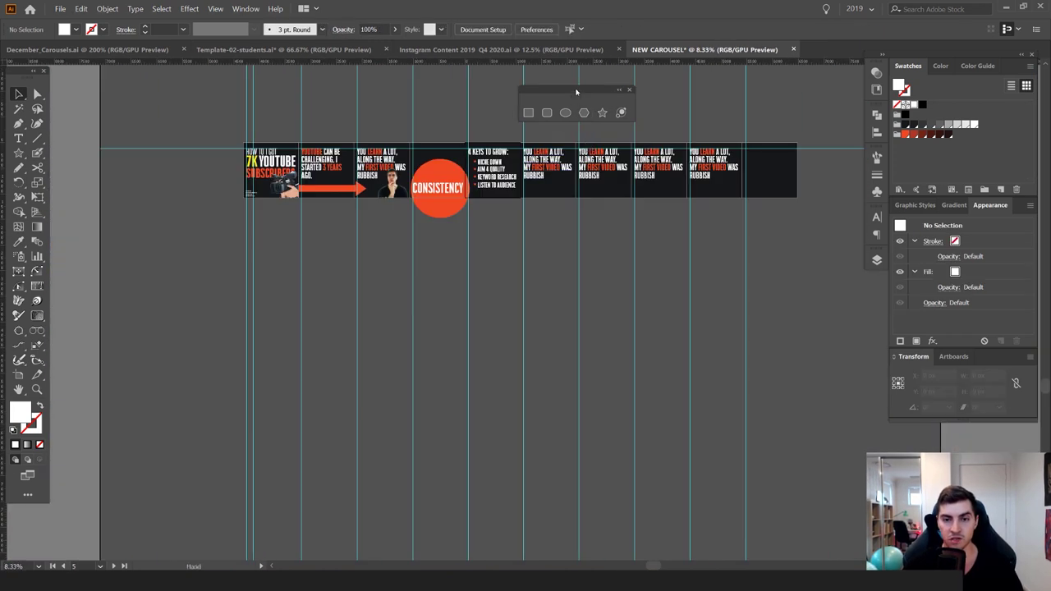
left_click_drag(575, 94, 605, 297)
key("ctrl+plus")
key("ctrl+plus")
left_click_drag(745, 273, 591, 138)
left_click_drag(769, 127, 560, 126)
scroll(559, 127, "right", 2)
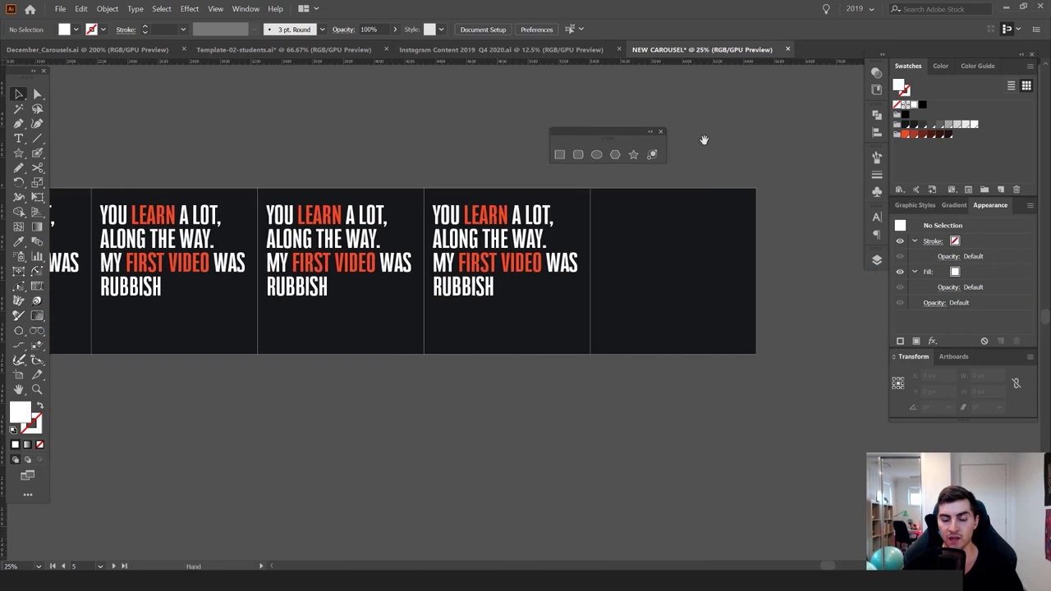
left_click_drag(705, 140, 575, 143)
left_click(660, 131)
Switch to File Explorer and look through the Portrait Images folder inside 03_Instagram for a usable photo
scroll(579, 211, "up", 1)
scroll(577, 242, "down", 1)
scroll(641, 216, "down", 2)
left_click_drag(332, 233, 525, 182)
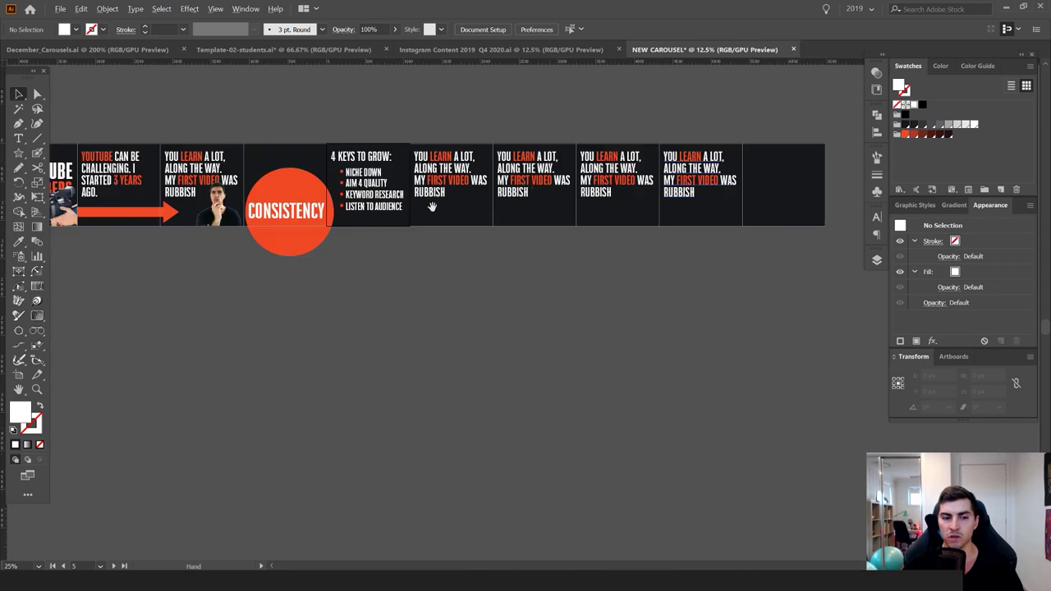
left_click_drag(235, 209, 564, 224)
scroll(564, 224, "up", 1)
key("alt+Tab")
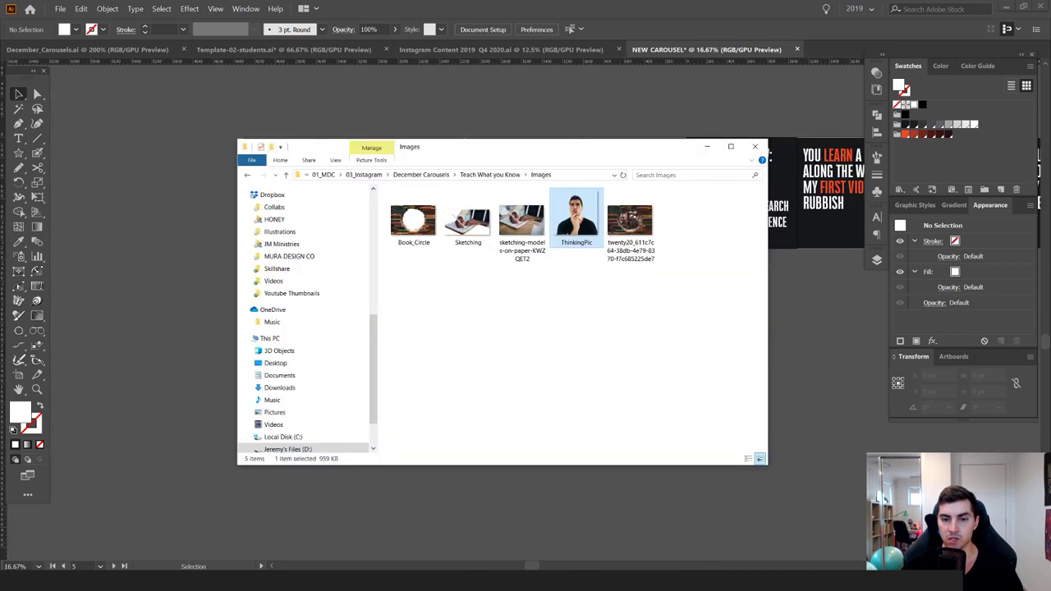
left_click(490, 175)
left_click(482, 175)
left_click(581, 215)
double_click(576, 215)
left_click(460, 175)
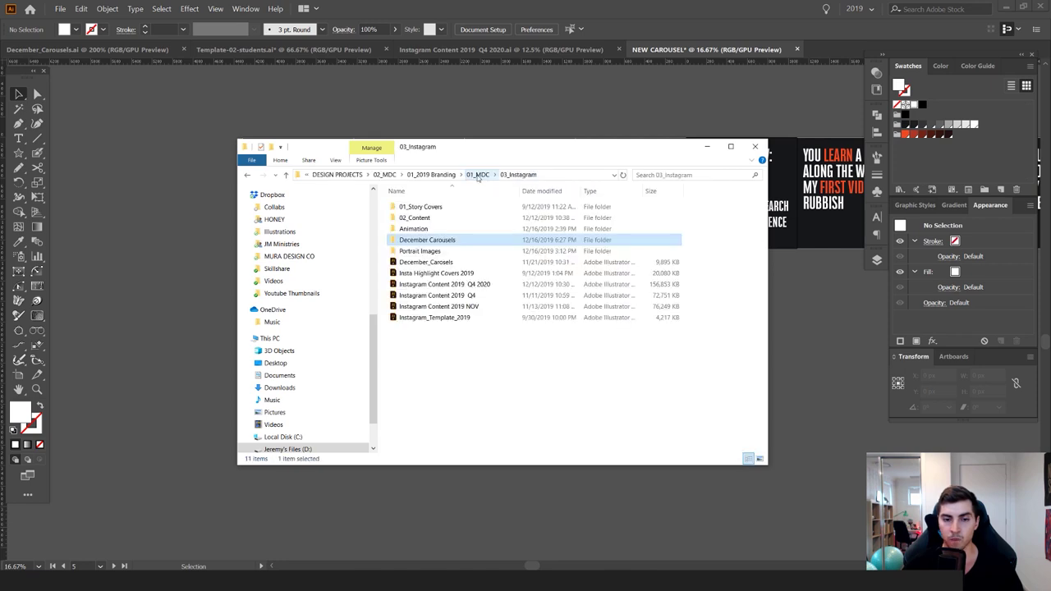
double_click(474, 251)
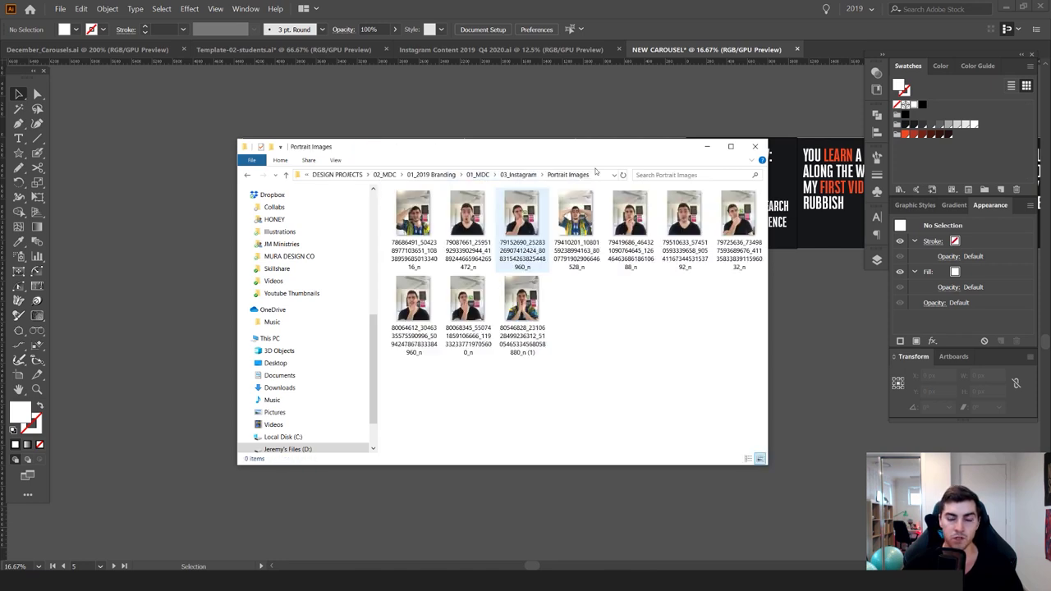
left_click_drag(604, 151, 596, 150)
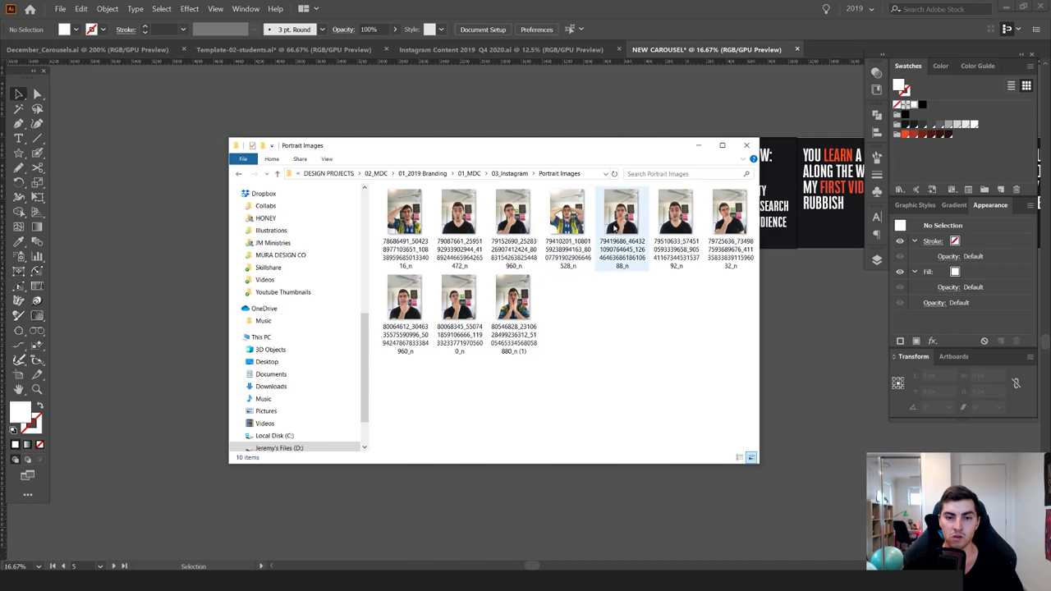
left_click(516, 174)
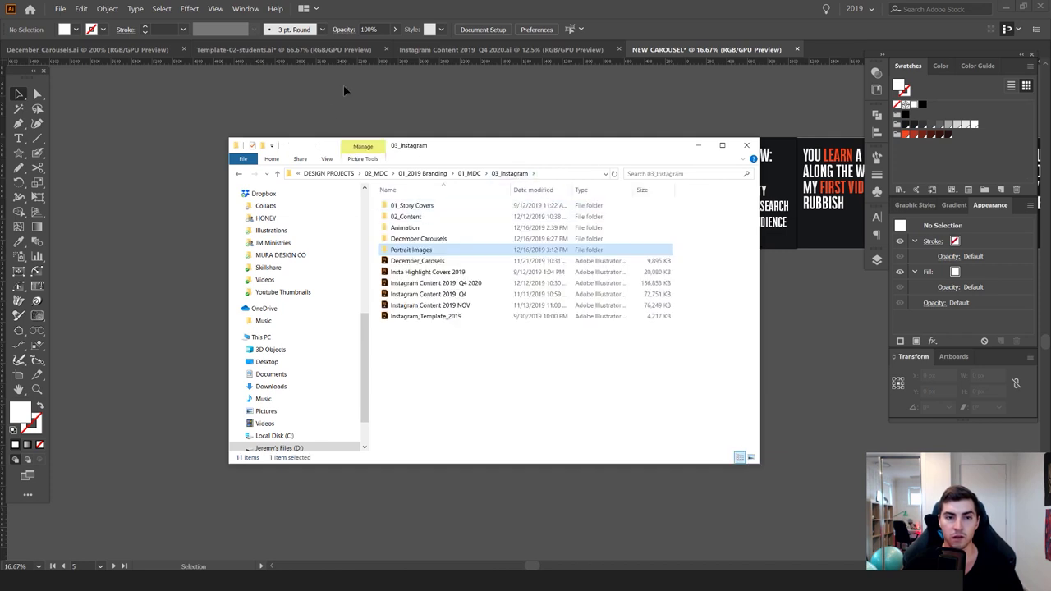
Switch to the December_Carousels document and copy the checked-shirt portrait from a closing slide
left_click(324, 104)
left_click(86, 49)
left_click_drag(616, 224, 326, 422)
scroll(501, 235, "down", 8)
left_click_drag(768, 206, 456, 348)
left_click(526, 325)
Paste the portrait into NEW CAROUSEL and place it along the bottom edge of the tenth artboard
left_click(692, 50)
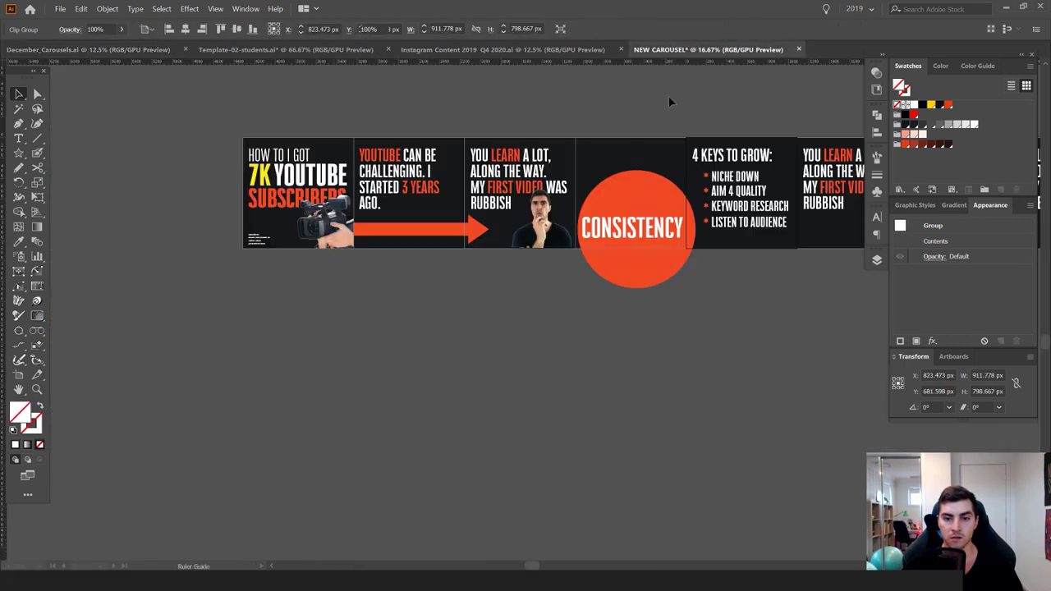
scroll(659, 100, "right", 6)
key("ctrl+v")
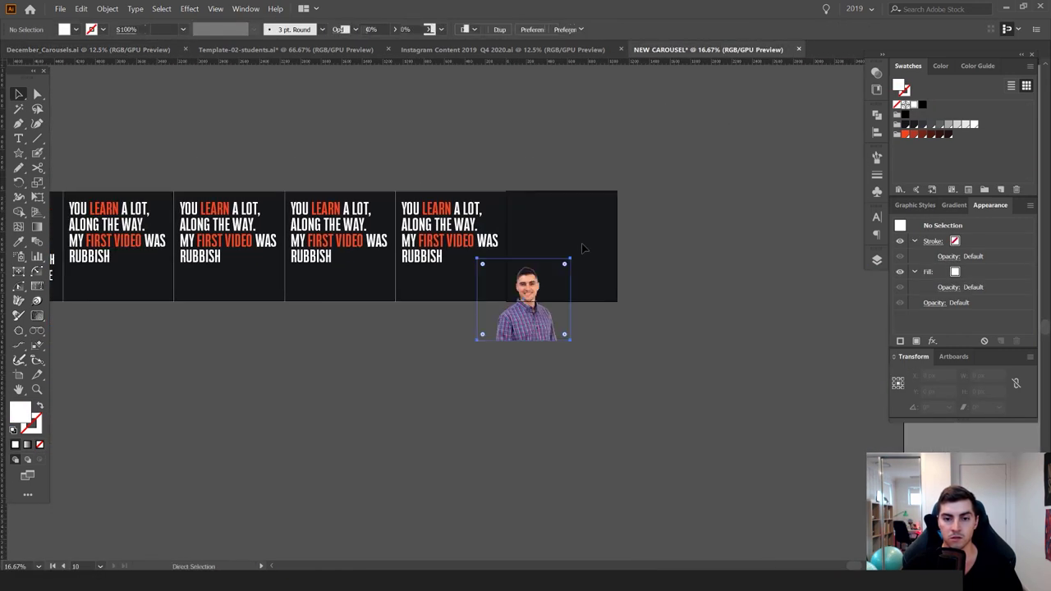
scroll(581, 246, "up", 2)
left_click_drag(483, 363, 586, 292)
left_click(688, 246)
Try to copy the speech bubble from December_Carousels' TEACH WHAT YOU KNOW slide into NEW CAROUSEL
left_click(517, 51)
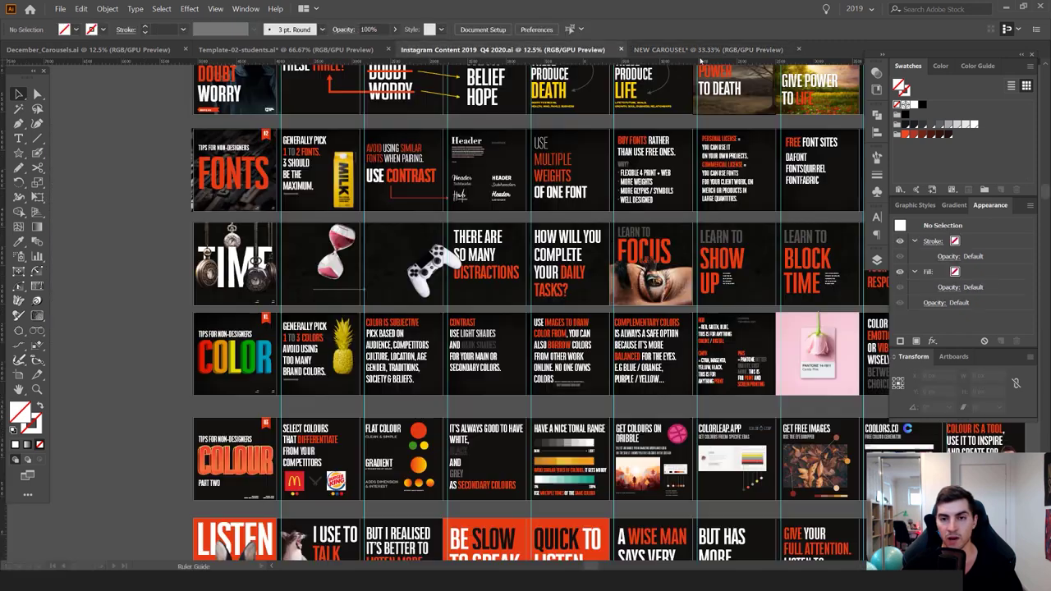
left_click(692, 50)
left_click(76, 54)
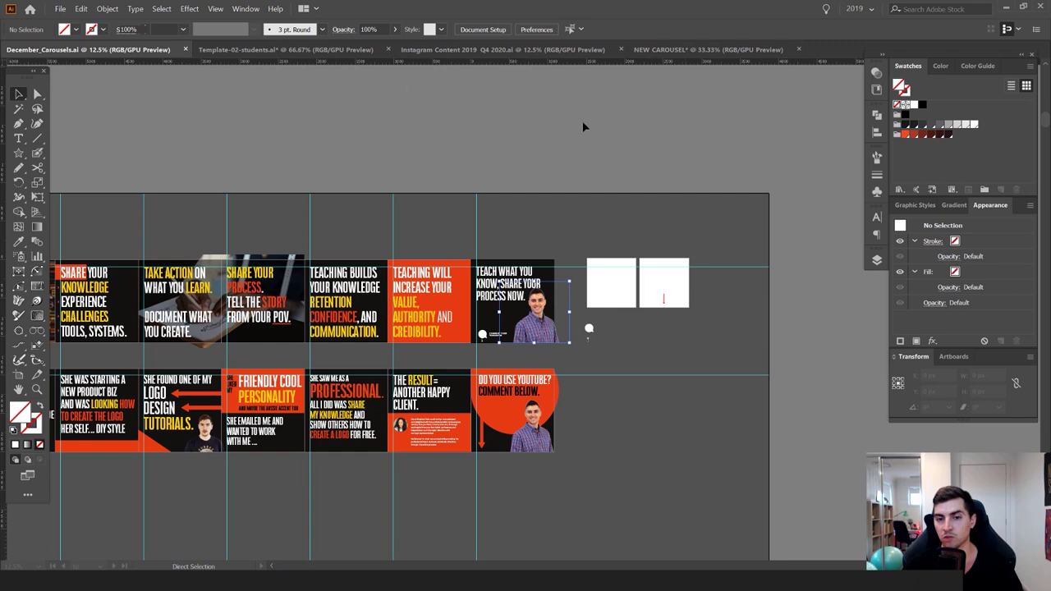
scroll(250, 487, "up", 2)
scroll(250, 476, "down", 1)
scroll(586, 160, "up", 1)
left_click_drag(586, 160, 637, 399)
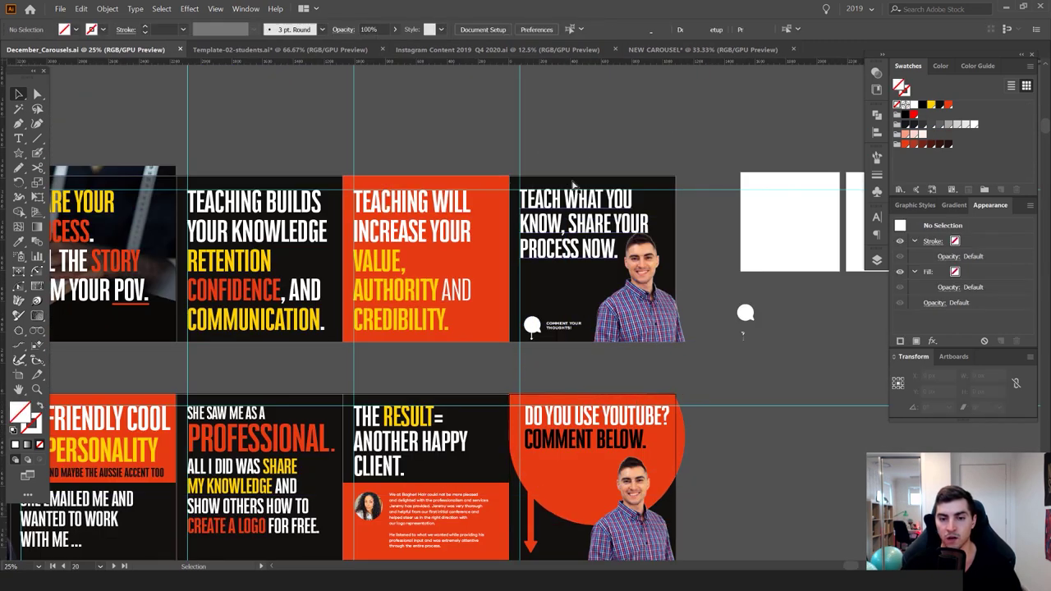
left_click(532, 333)
key("ctrl+c")
left_click(703, 50)
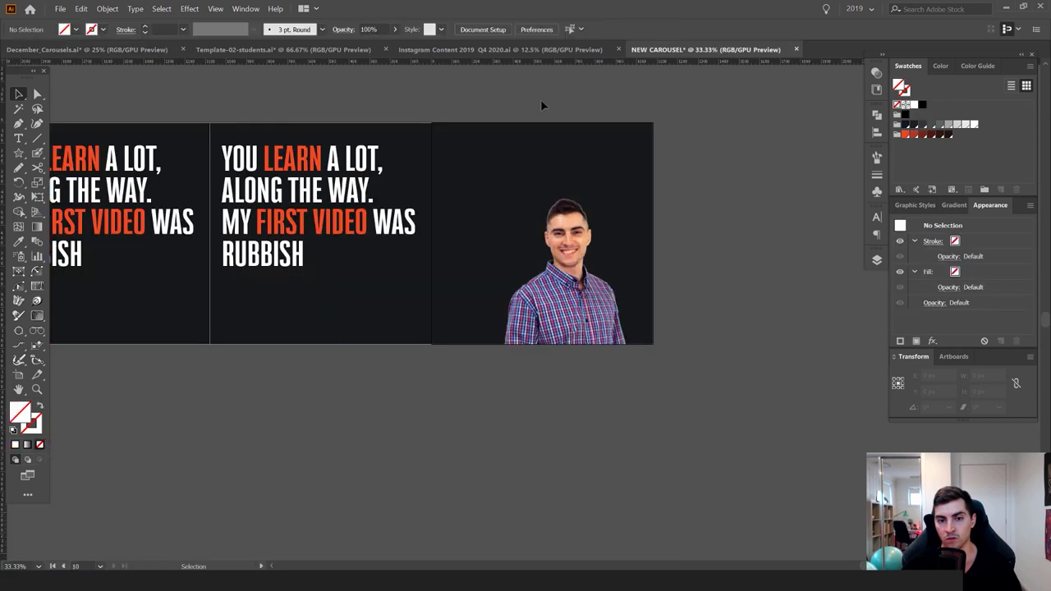
key("ctrl+v")
left_click(643, 307)
key("ctrl+Tab")
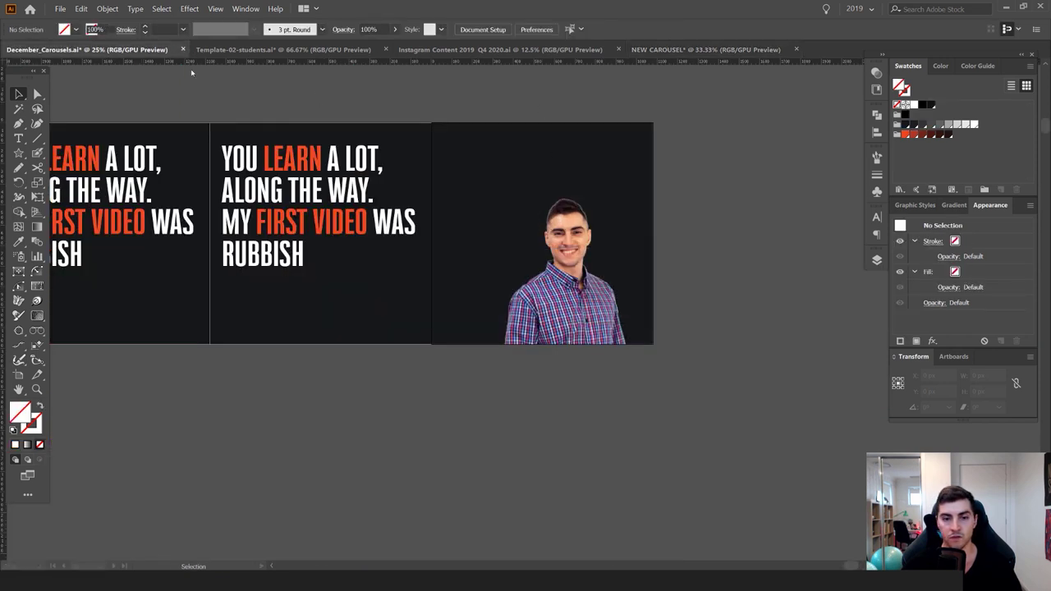
Copy the heading, speech bubble and COMMENT YOUR THOUGHTS! text from December_Carousels' TEACH WHAT YOU KNOW slide onto the tenth artboard
left_click(700, 320)
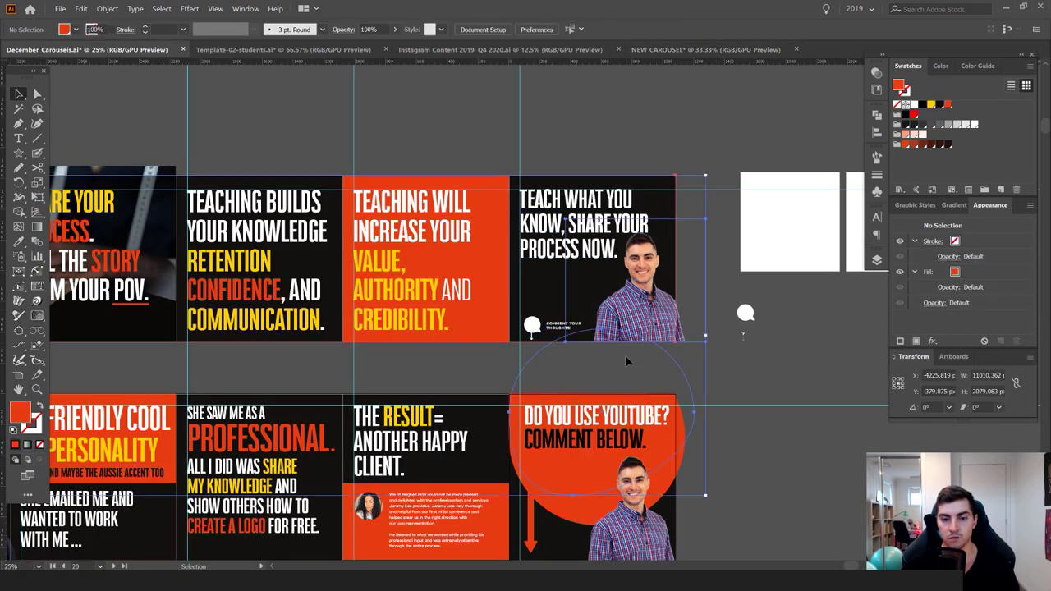
left_click(533, 337)
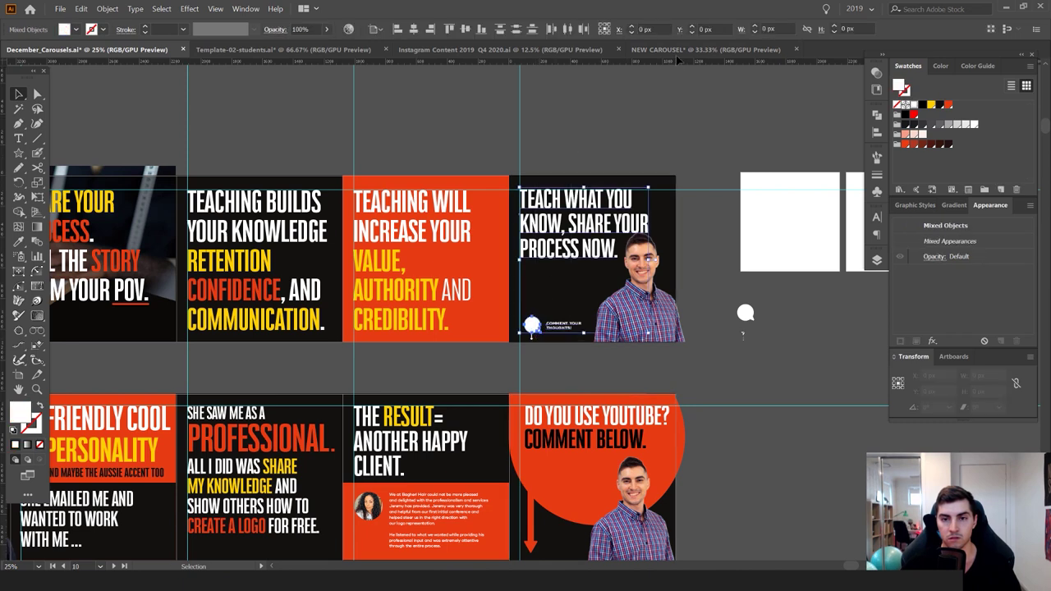
key("ctrl+c")
left_click(723, 50)
key("ctrl+v")
left_click_drag(499, 270, 507, 176)
Align the pasted heading with the tenth artboard's guides and shift the portrait toward the artboard's right edge
scroll(457, 151, "up", 1)
left_click_drag(456, 151, 465, 176)
left_click(498, 382)
left_click(490, 408)
left_click_drag(656, 387, 689, 386)
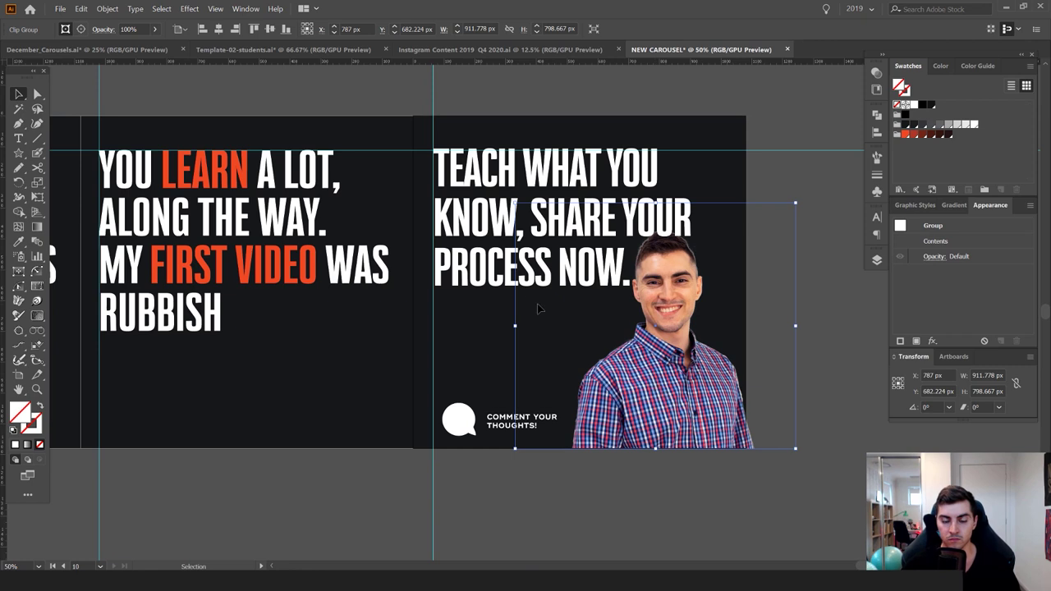
scroll(538, 309, "down", 2)
scroll(539, 309, "right", 1)
key("ctrl+shift+a")
scroll(430, 359, "up", 3)
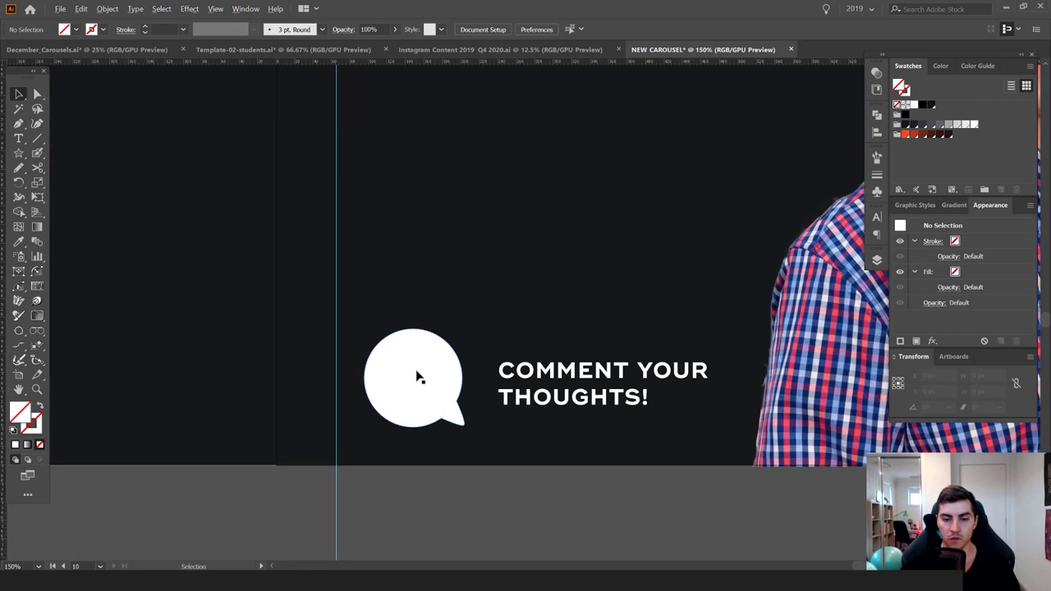
Hide the guides across the carousel
scroll(417, 374, "down", 4)
scroll(456, 388, "up", 1)
scroll(538, 416, "down", 2)
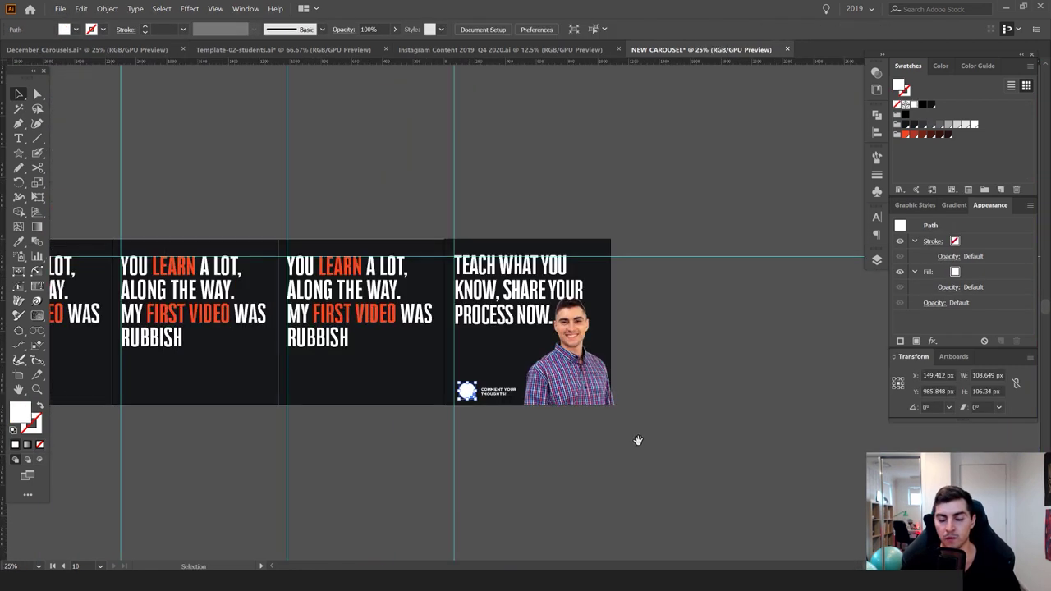
scroll(690, 402, "down", 2)
left_click_drag(823, 349, 708, 339)
left_click_drag(575, 297, 742, 234)
left_click_drag(400, 226, 600, 204)
key("ctrl+semicolon")
left_click_drag(373, 213, 514, 192)
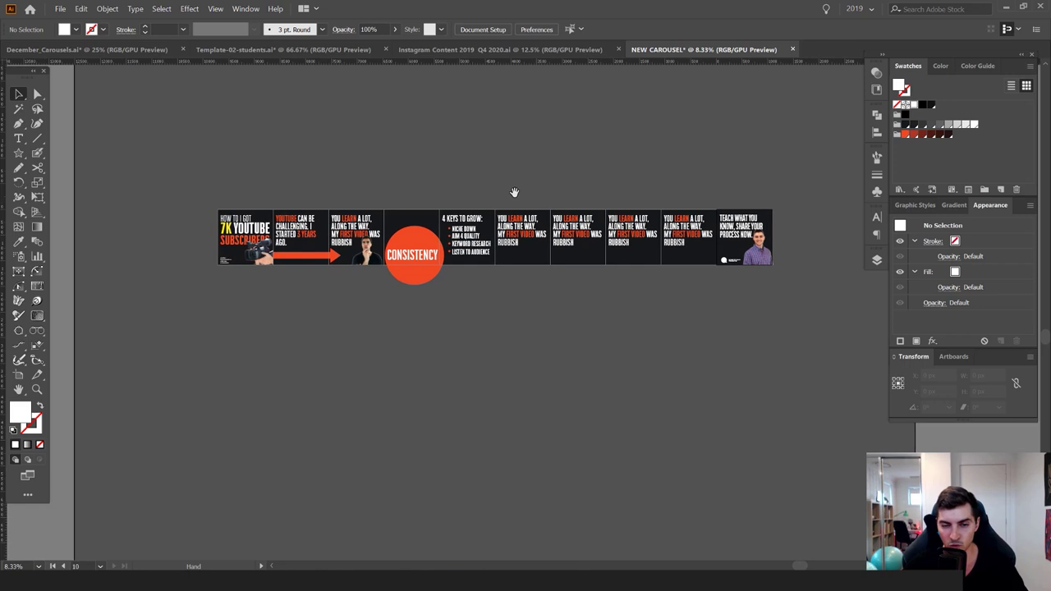
Review the carousel from the first slide through the 4 KEYS TO GROW slide and the one after it
scroll(294, 170, "up", 1)
left_click_drag(264, 184, 335, 175)
scroll(330, 178, "up", 2)
left_click_drag(301, 209, 429, 159)
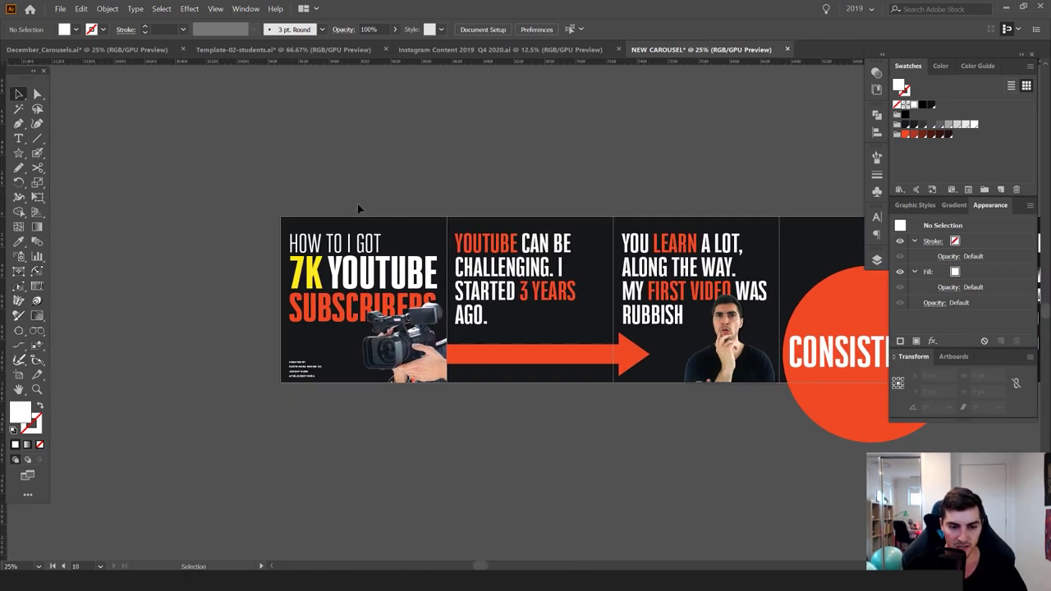
scroll(305, 215, "down", 1)
scroll(386, 287, "up", 4)
left_click_drag(563, 340, 414, 348)
scroll(517, 376, "down", 1)
scroll(517, 375, "down", 1)
left_click_drag(507, 361, 323, 371)
left_click_drag(654, 411, 462, 394)
left_click_drag(619, 302, 442, 289)
left_click(509, 352)
left_click_drag(532, 356, 761, 463)
left_click_drag(654, 436, 465, 399)
key("ctrl+z")
left_click_drag(711, 439, 574, 438)
Draw a 1080 by 1080 px orange rectangle covering the sixth artboard and send it behind the slide's text
left_click(574, 438)
key("m")
left_click_drag(410, 139, 631, 359)
key("ctrl+[")
key("v")
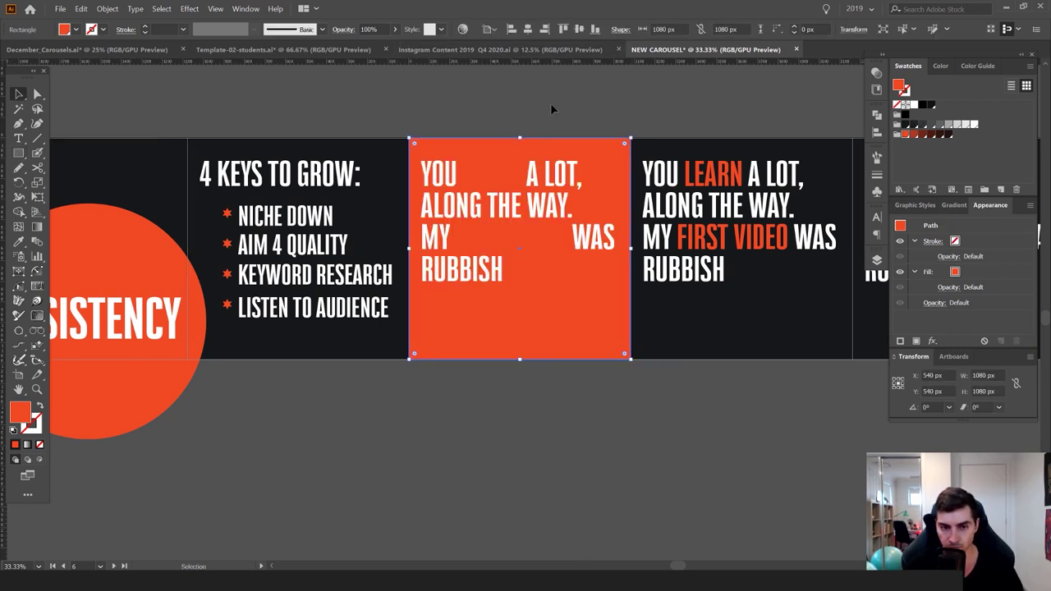
Recolour the words LEARN and FIRST VIDEO on the orange sixth artboard with the near-black swatch
double_click(530, 171)
double_click(493, 175)
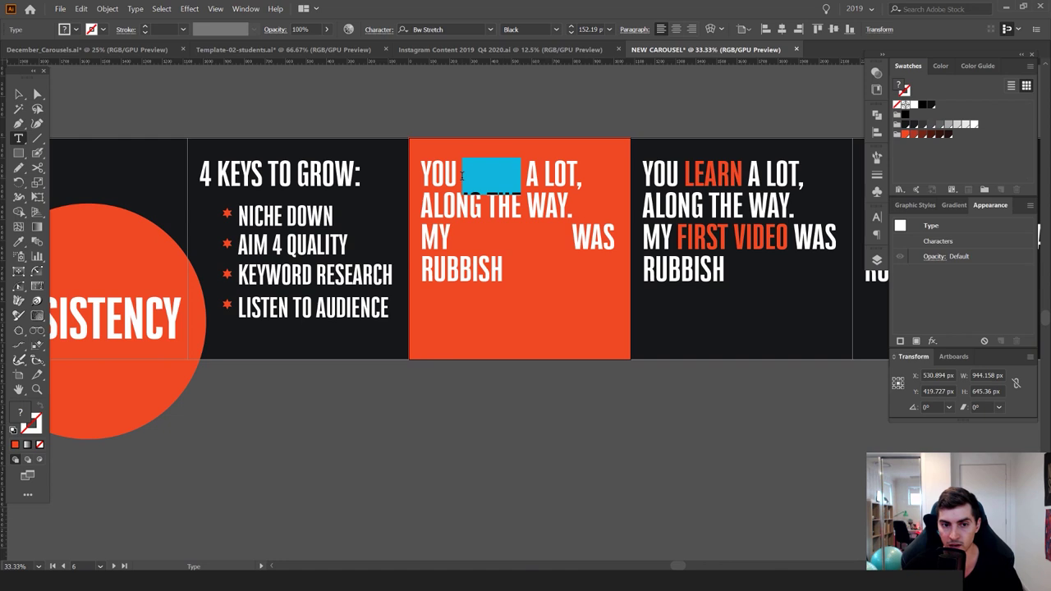
left_click(904, 125)
left_click(547, 207)
scroll(514, 203, "up", 1)
left_click_drag(426, 259, 600, 246)
left_click(905, 125)
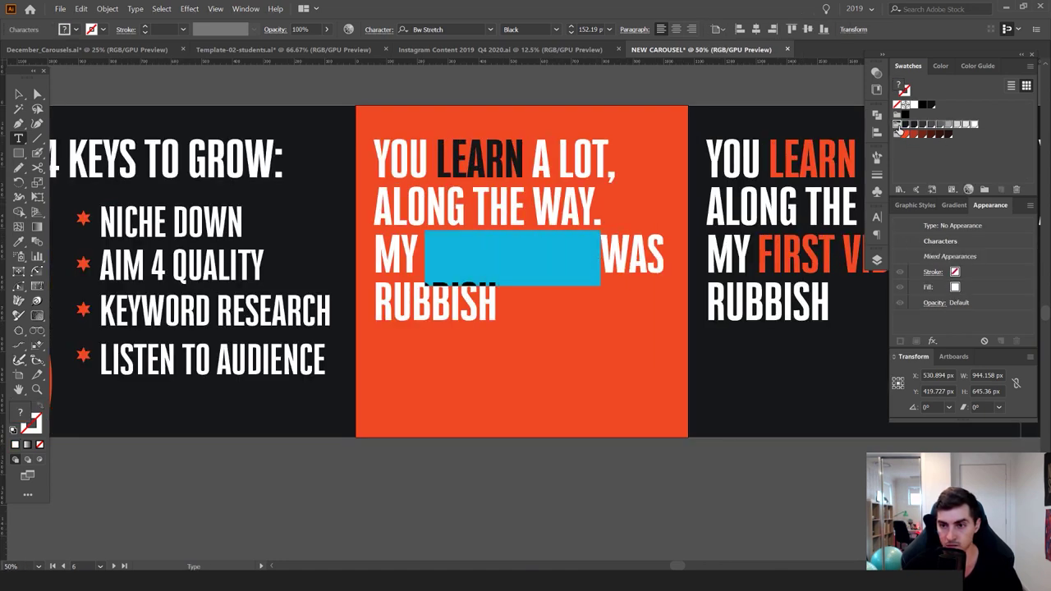
key("Escape")
scroll(506, 246, "down", 2)
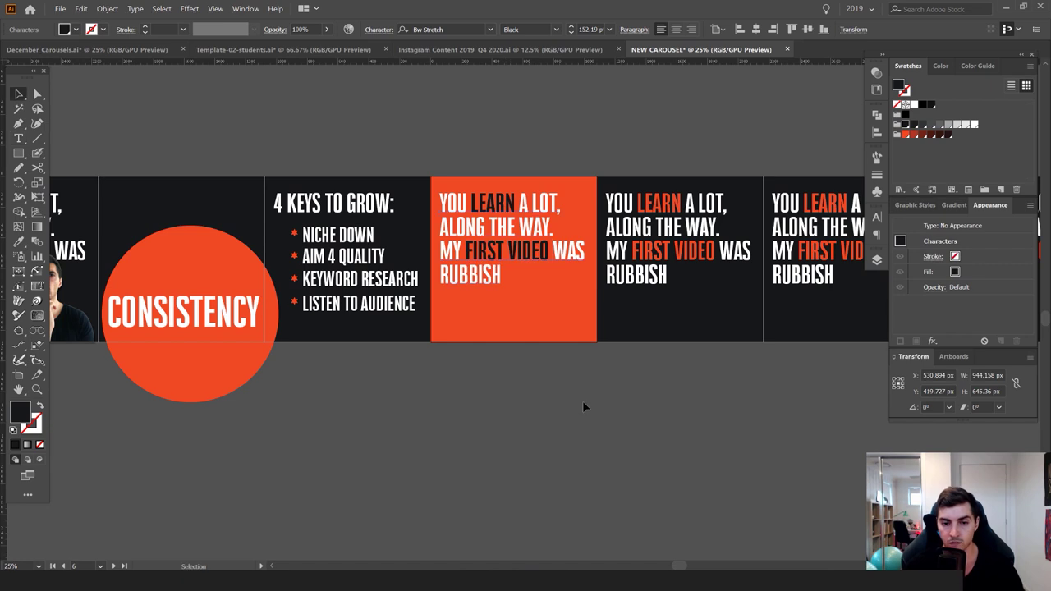
left_click(582, 400)
Review the carousel's opening slides, from the 7K YOUTUBE SUBSCRIBERS cover to the 4 KEYS TO GROW slide
scroll(581, 401, "down", 2)
left_click_drag(602, 375, 576, 377)
left_click_drag(513, 356, 678, 300)
scroll(395, 215, "up", 2)
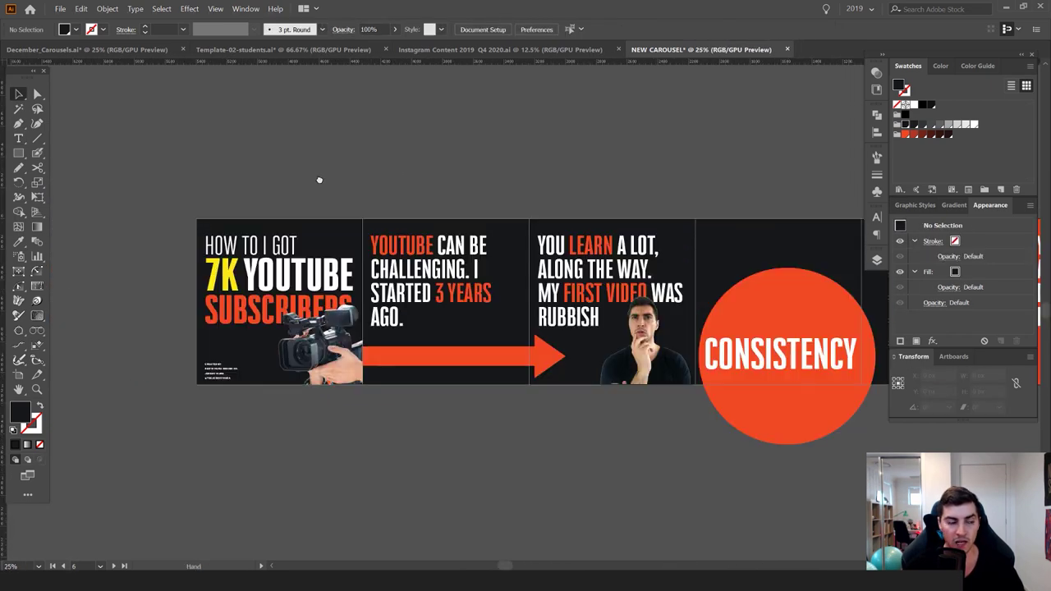
left_click_drag(312, 183, 321, 159)
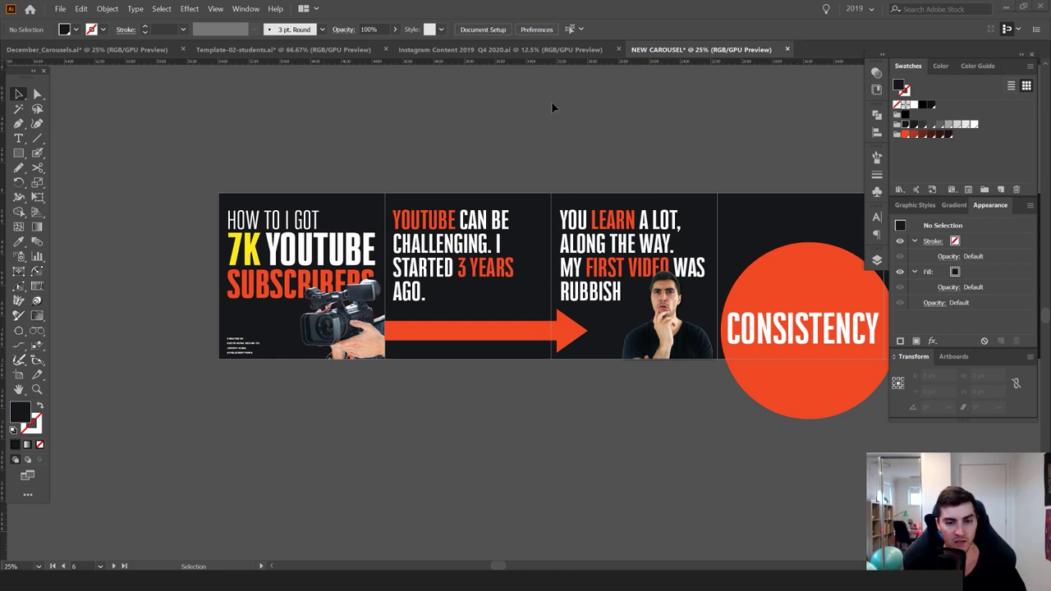
scroll(591, 117, "right", 5)
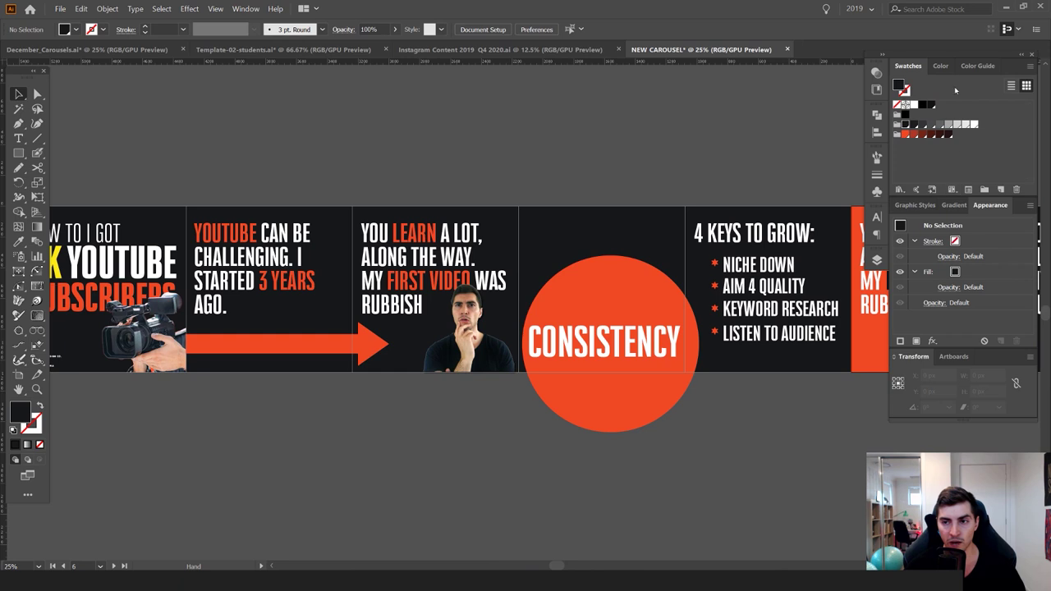
Hide the panels and review how the artwork flows across the carousel from the cover to the closing portrait slide
key("Tab")
left_click_drag(713, 141, 874, 128)
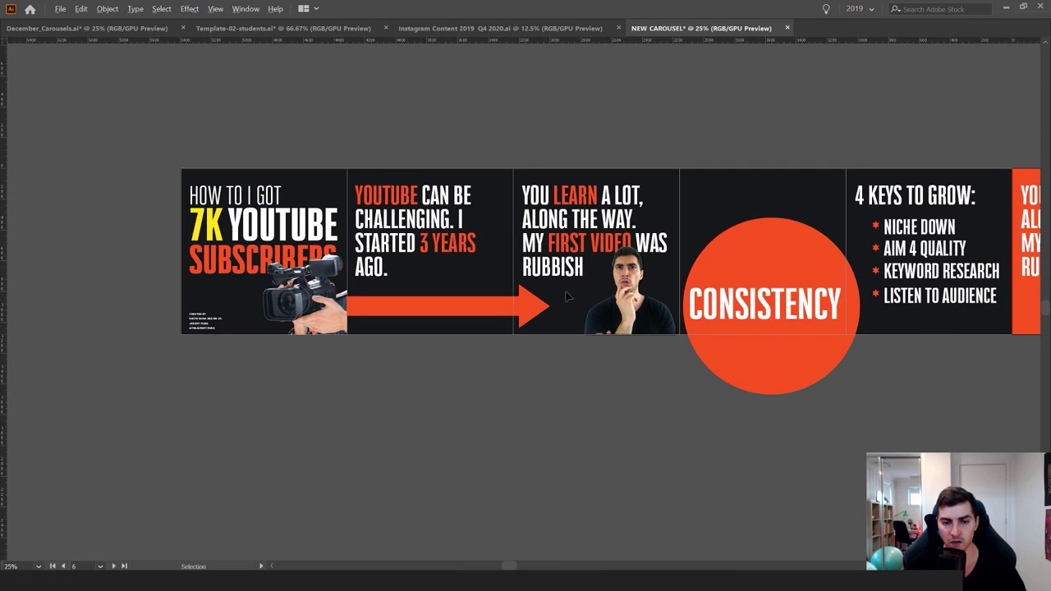
scroll(565, 292, "up", 1)
left_click(530, 303)
left_click_drag(889, 457, 353, 472)
scroll(599, 459, "down", 1)
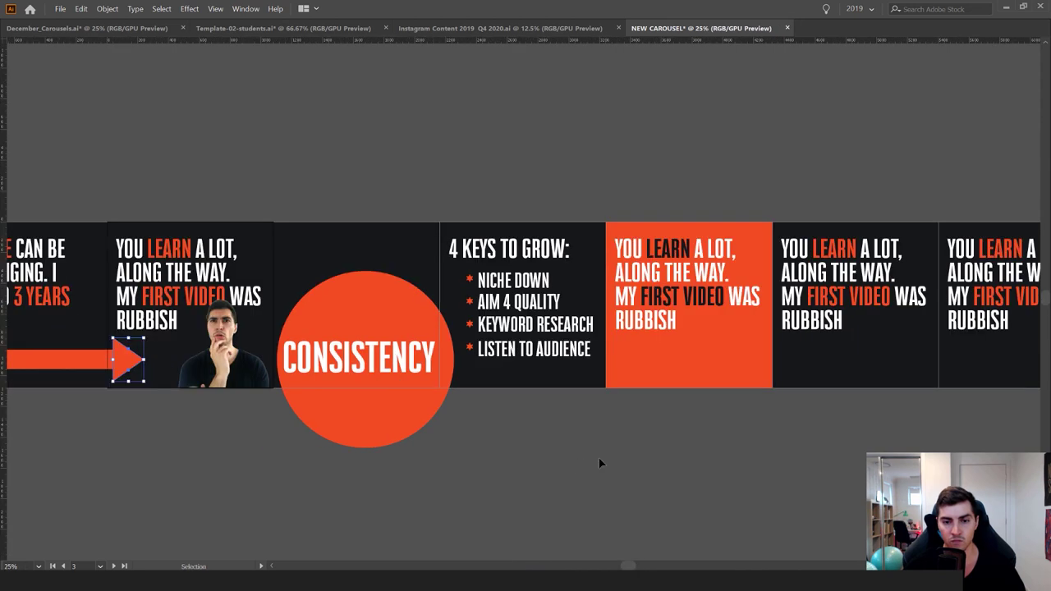
scroll(599, 464, "down", 1)
left_click_drag(797, 431, 544, 443)
left_click_drag(757, 444, 641, 401)
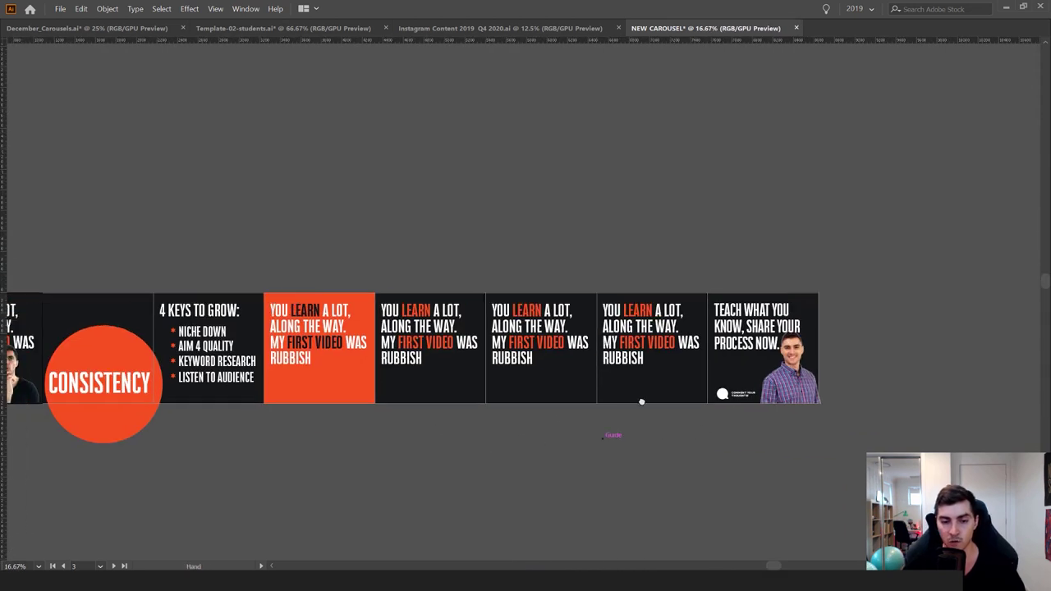
scroll(641, 401, "down", 2)
scroll(656, 344, "left", 1)
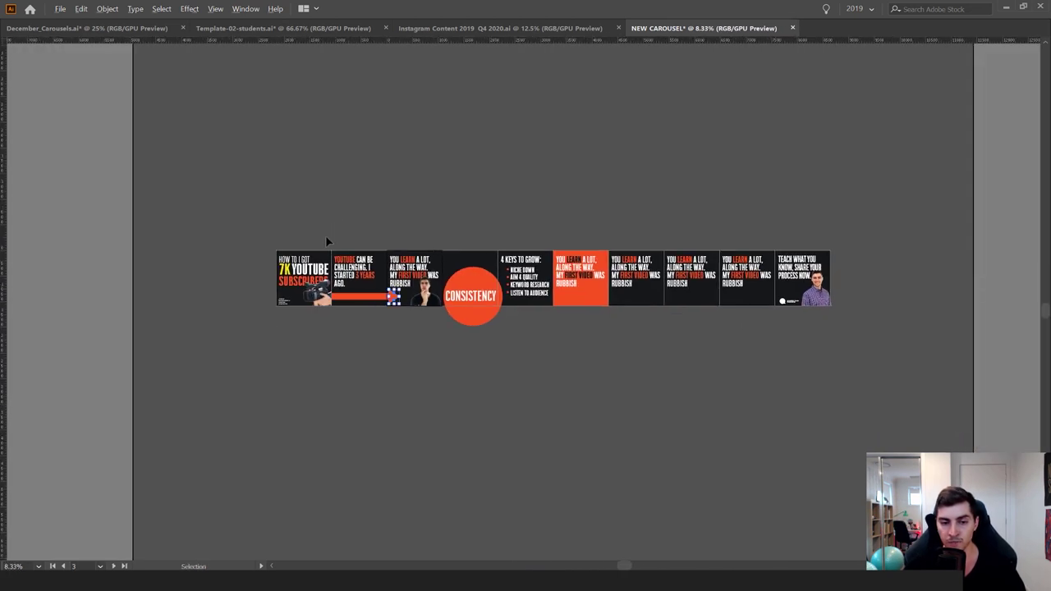
Show the guides and check the text and artwork alignment against them across all ten artboards
scroll(326, 241, "up", 2)
key("ctrl+semicolon")
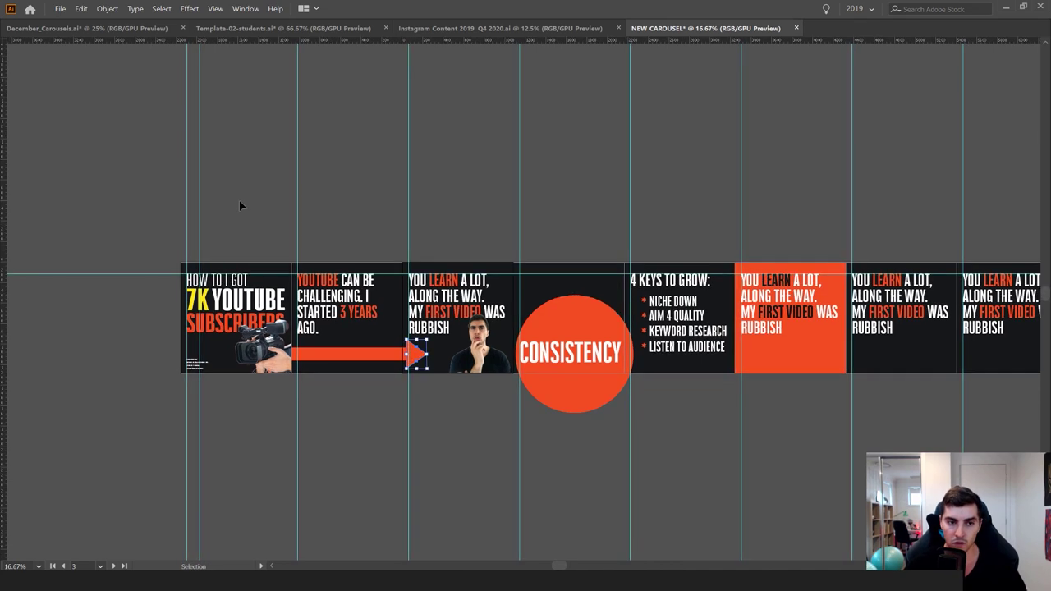
left_click_drag(520, 138, 575, 97)
scroll(697, 136, "down", 1)
left_click_drag(698, 137, 593, 142)
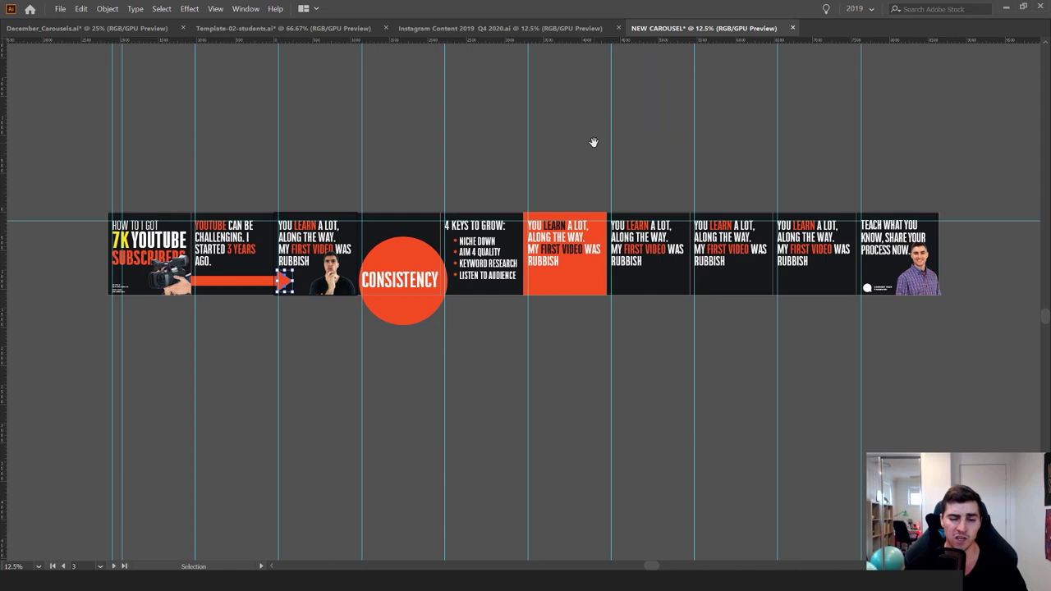
scroll(513, 180, "up", 1)
left_click_drag(380, 203, 586, 156)
scroll(526, 138, "up", 1)
left_click_drag(517, 134, 615, 107)
left_click(615, 108)
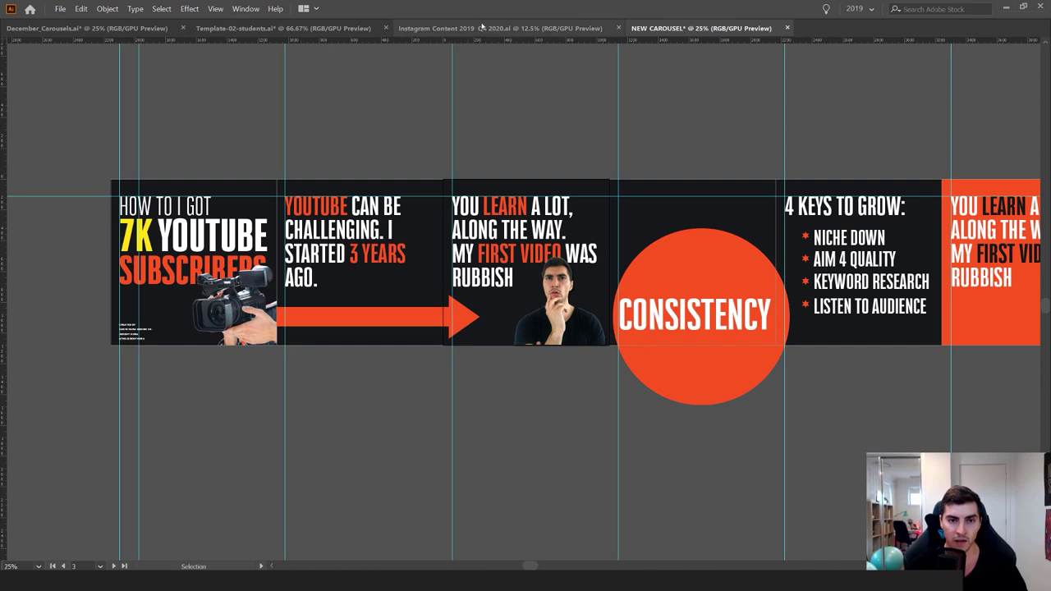
Switch to the Instagram Content 2019 Q4 2020 document and examine the tree image spanning the two POWER slides
left_click(482, 27)
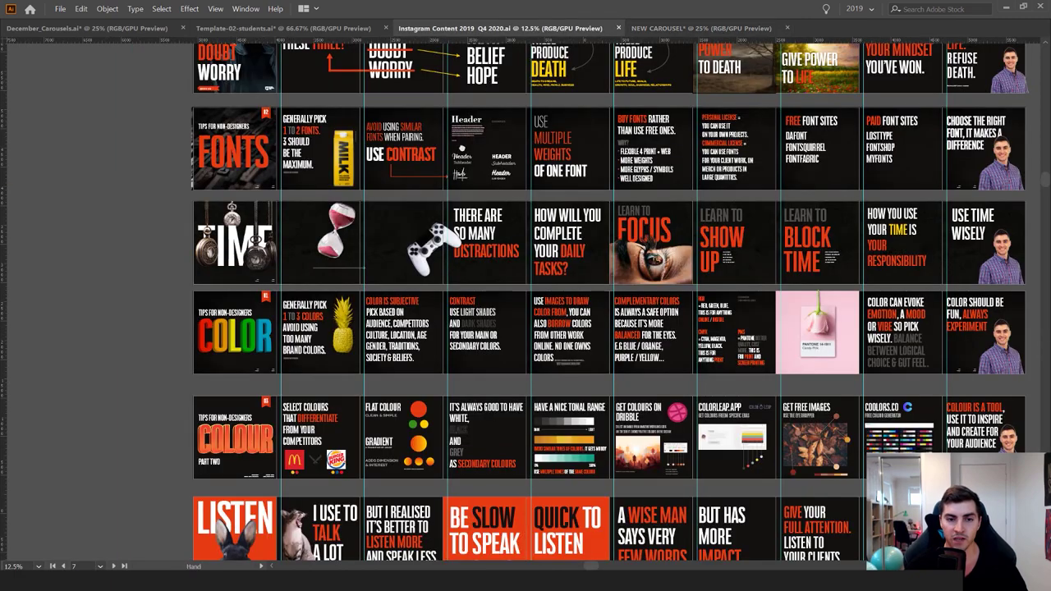
left_click_drag(462, 148, 403, 261)
scroll(382, 192, "up", 2)
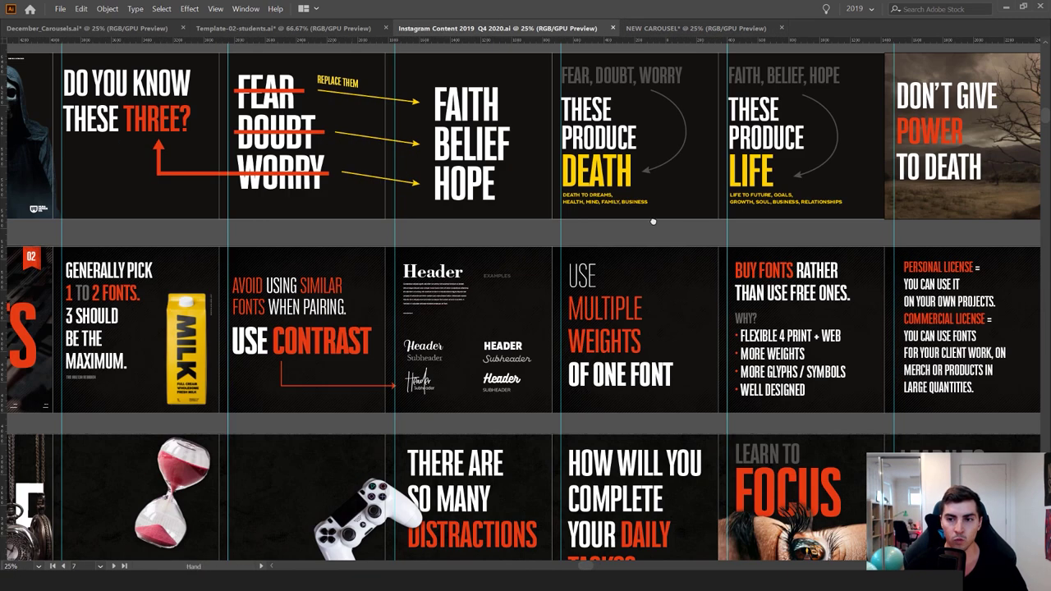
left_click_drag(893, 233, 671, 267)
left_click_drag(856, 273, 671, 298)
scroll(713, 200, "up", 1)
left_click_drag(668, 168, 543, 195)
left_click(550, 168)
scroll(503, 155, "up", 1)
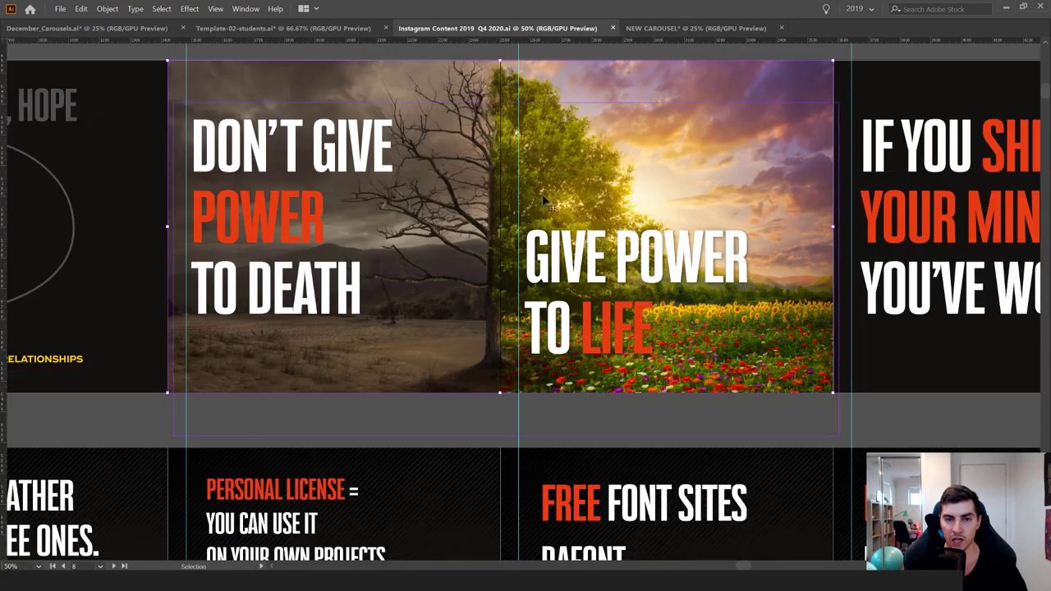
scroll(519, 149, "down", 1)
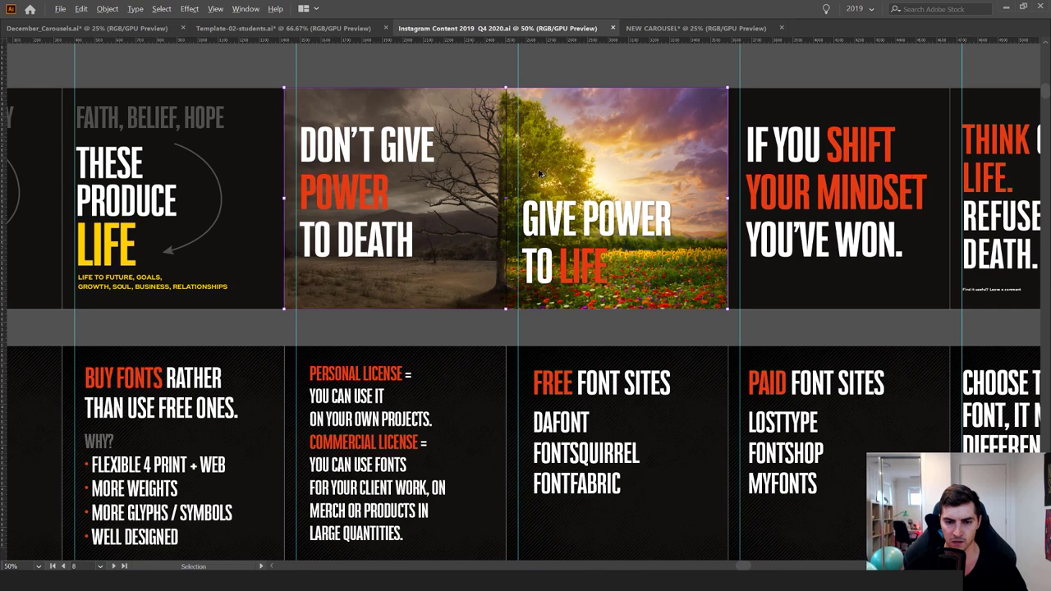
Inspect the striped background texture behind the fonts carousel, close up on the FREE FONT SITES slide
scroll(519, 148, "down", 2)
scroll(525, 348, "up", 5)
left_click_drag(471, 271, 277, 464)
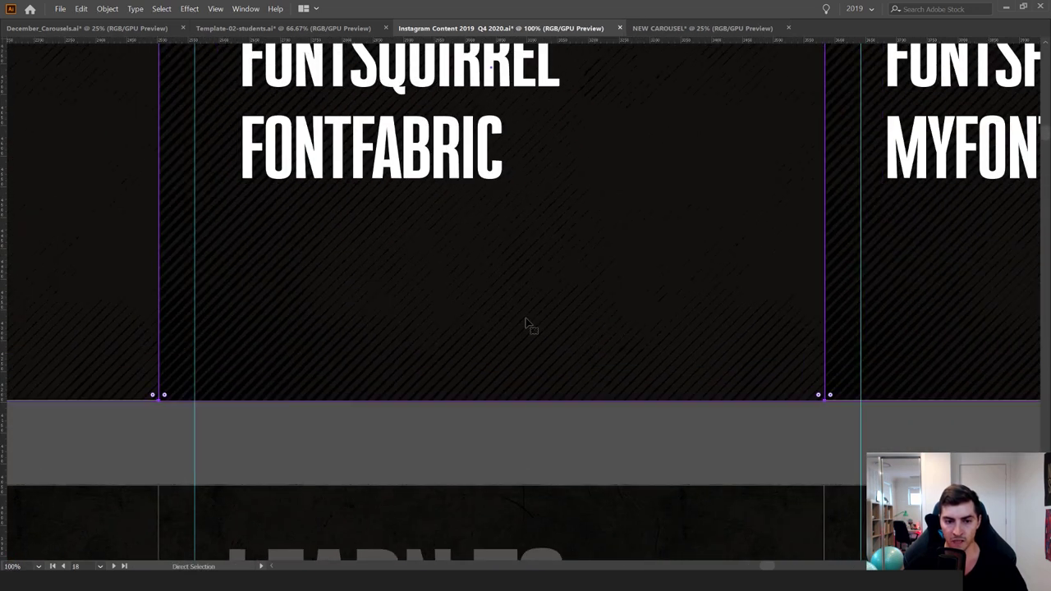
scroll(528, 323, "down", 4)
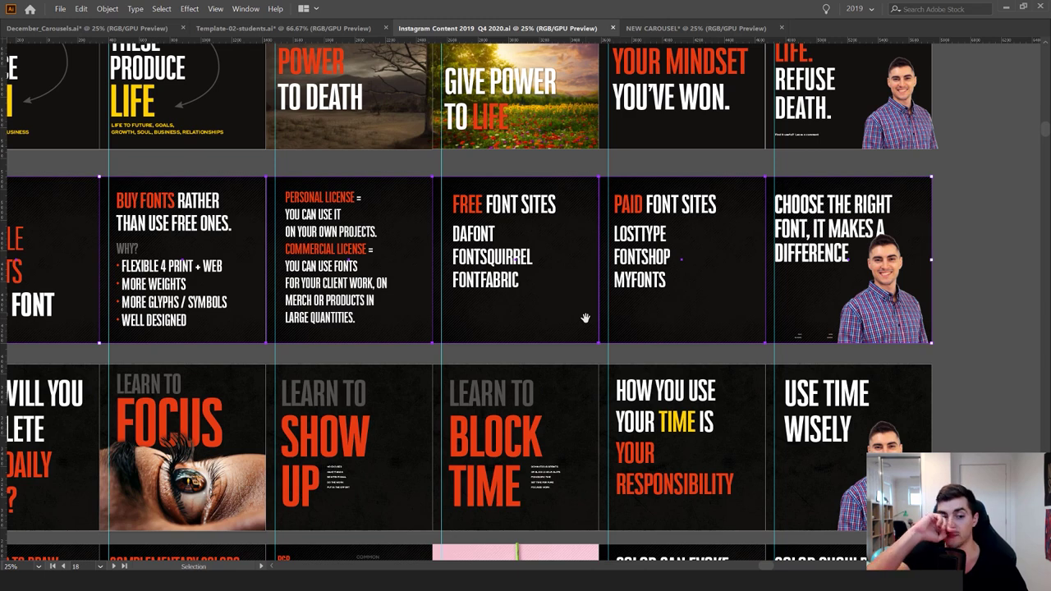
Examine how the eye image's lashes overlap the FOCUS lettering on the LEARN TO FOCUS slide
left_click_drag(477, 388, 701, 213)
scroll(510, 310, "up", 2)
left_click(350, 317)
left_click_drag(284, 309, 413, 309)
scroll(412, 309, "up", 3)
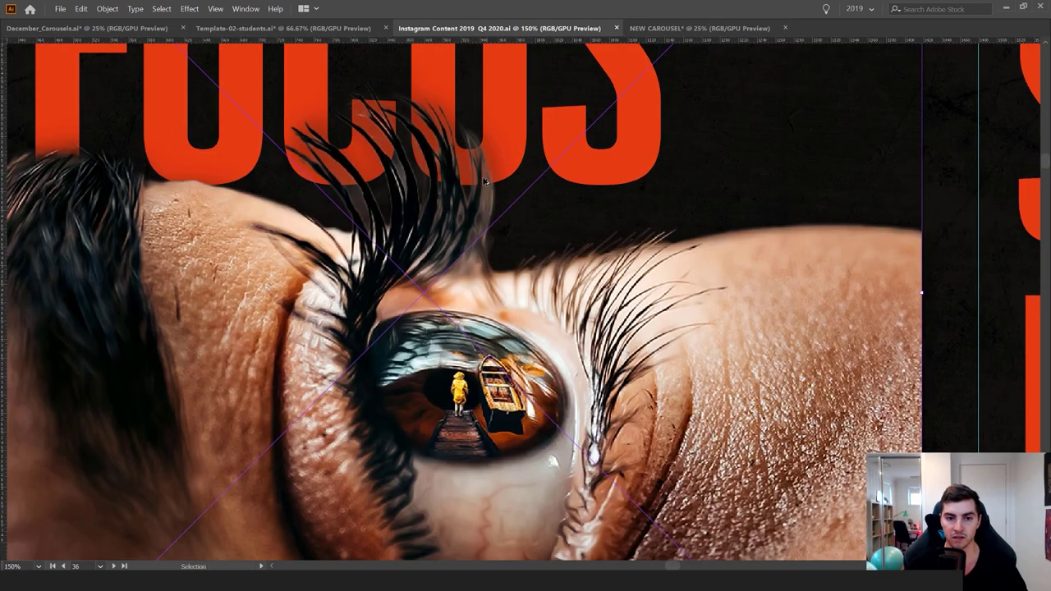
scroll(486, 171, "down", 3)
left_click_drag(293, 283, 594, 243)
left_click_drag(467, 352, 626, 159)
scroll(626, 158, "down", 1)
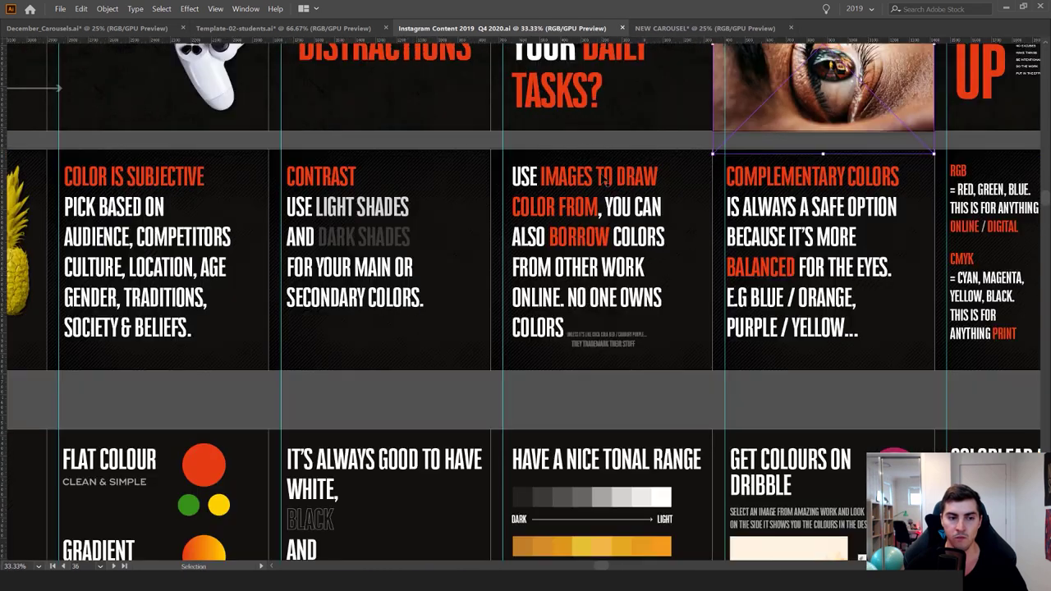
Examine the colour-tips carousel, including its pineapple image and multicoloured COLOR cover title
left_click_drag(276, 280, 790, 220)
left_click(520, 240)
left_click(288, 248)
left_click_drag(483, 385, 569, 300)
scroll(569, 301, "down", 2)
left_click_drag(672, 316, 548, 313)
scroll(480, 344, "down", 1)
left_click_drag(481, 344, 496, 293)
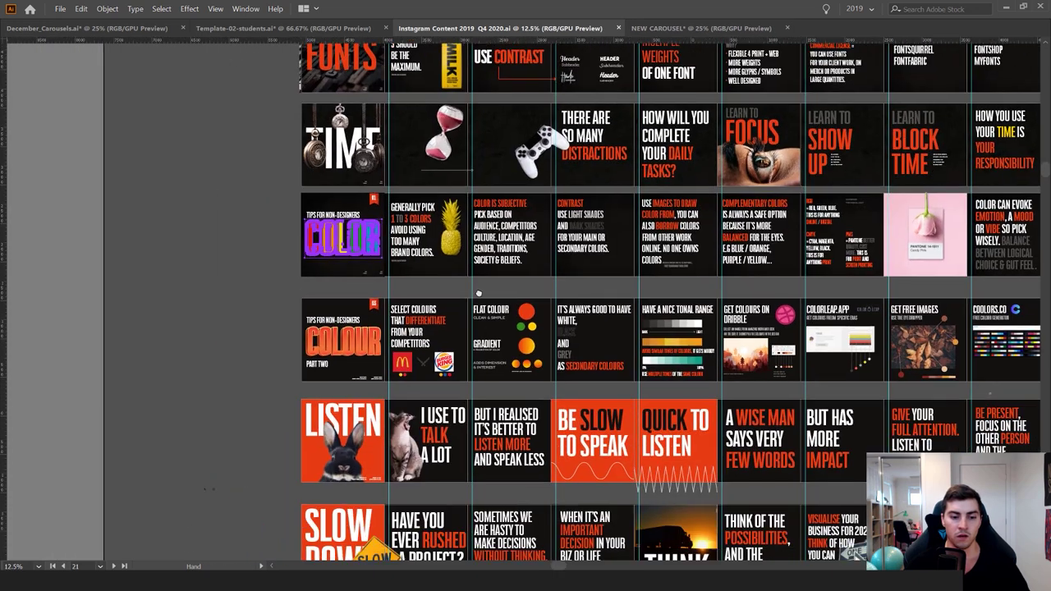
Examine the orange LISTEN and SLOW DOWN covers and the images that accompany or cross into neighbouring slides
left_click_drag(361, 425, 442, 312)
scroll(557, 392, "up", 1)
left_click_drag(558, 393, 499, 409)
scroll(498, 408, "down", 4)
scroll(443, 328, "left", 2)
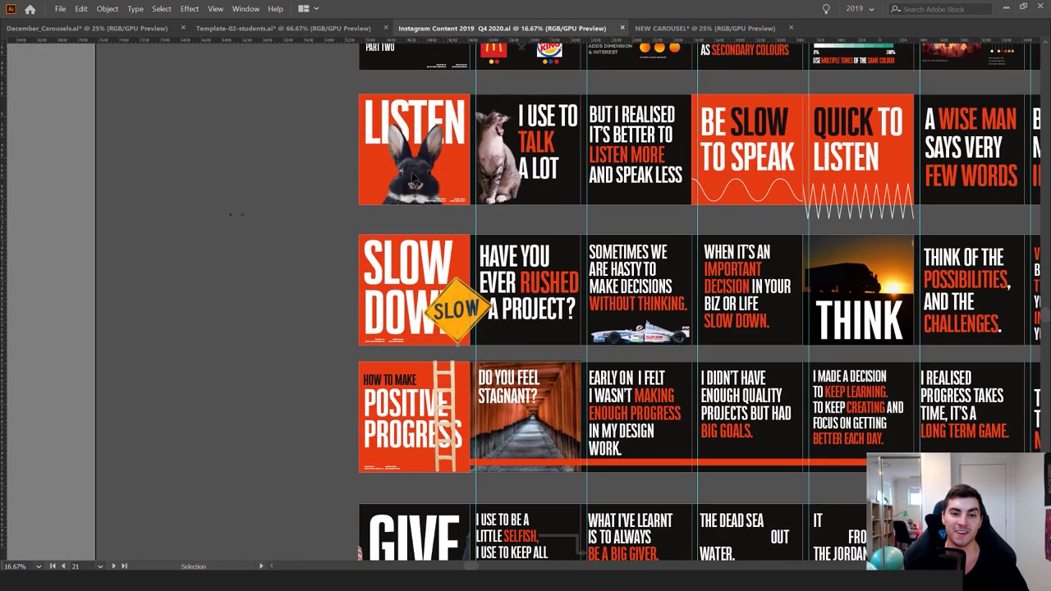
scroll(415, 179, "up", 3)
left_click_drag(519, 222, 492, 125)
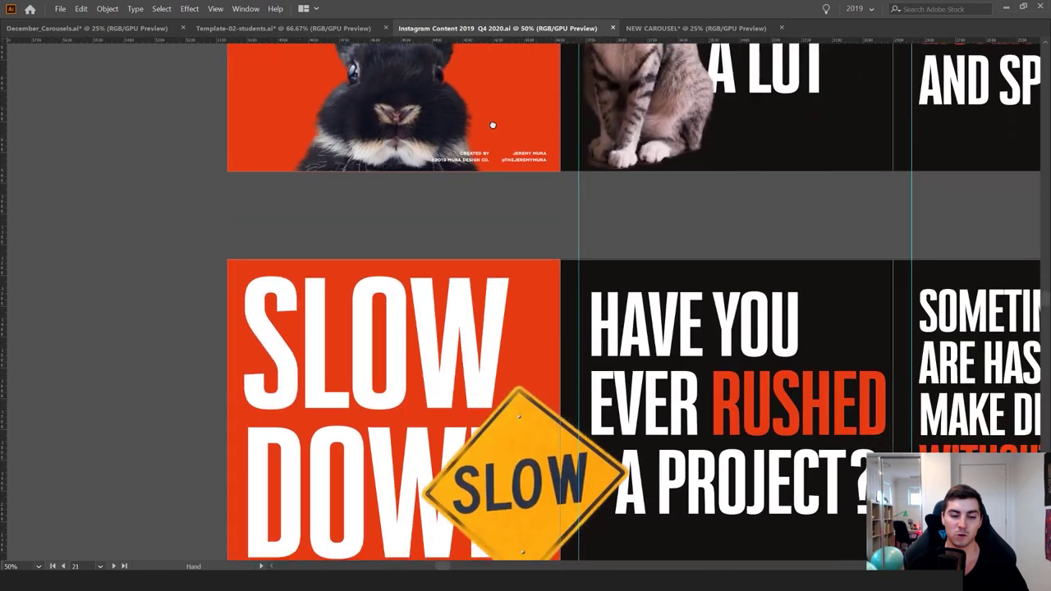
scroll(492, 125, "down", 4)
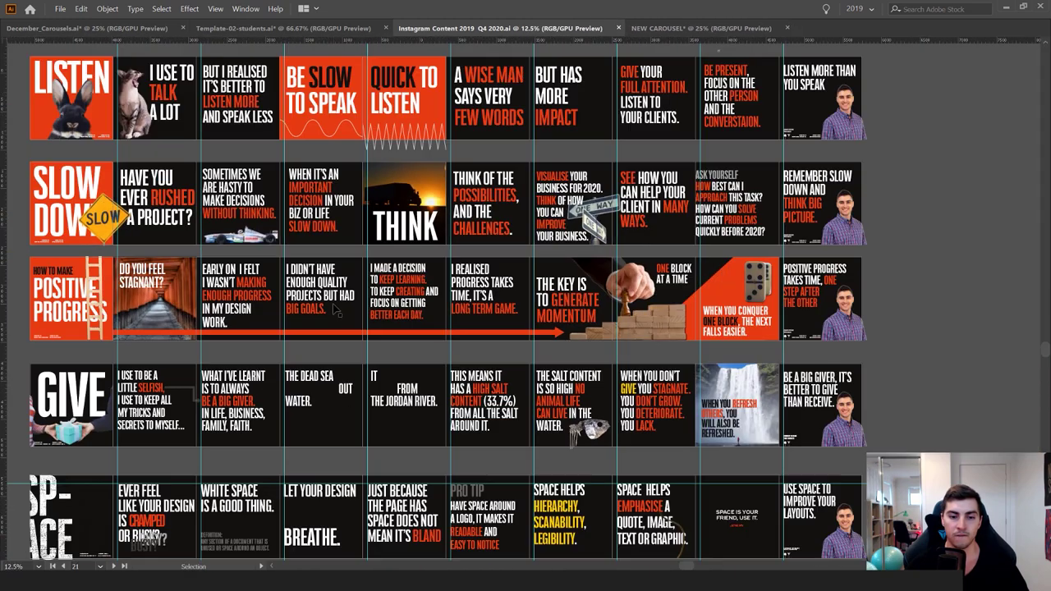
Review the remaining carousel rows from POSITIVE PROGRESS down to TEACH WHAT YOU KNOW
left_click_drag(446, 304, 439, 223)
left_click_drag(490, 453, 655, 260)
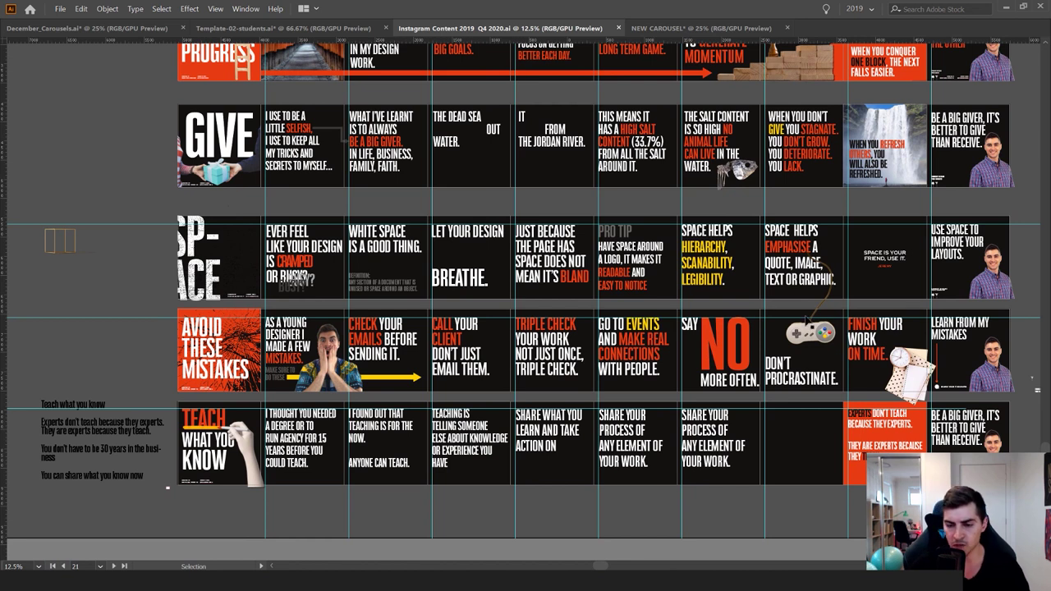
scroll(422, 380, "up", 1)
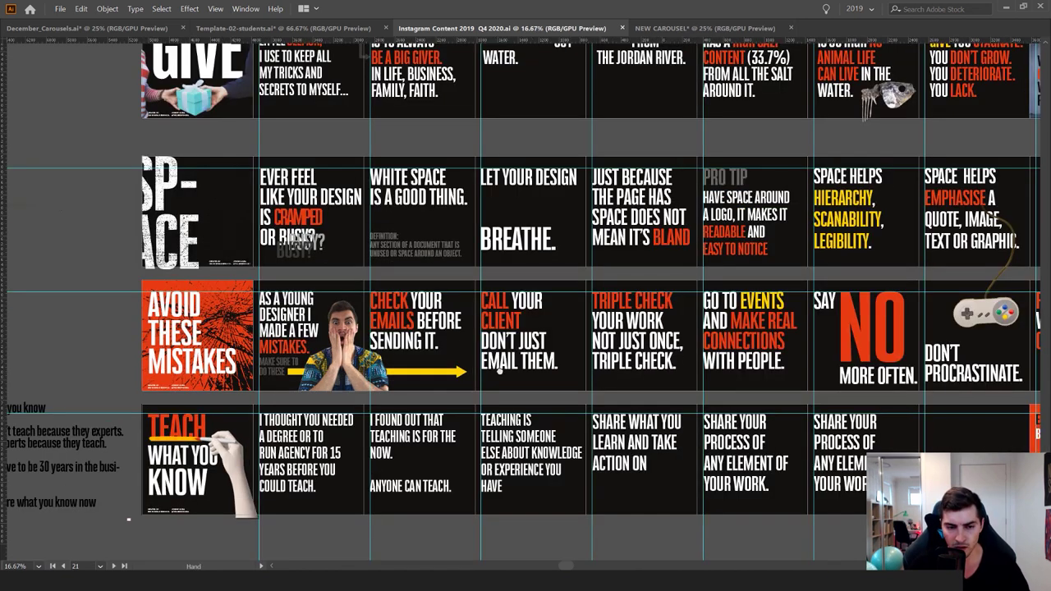
scroll(305, 452, "up", 2)
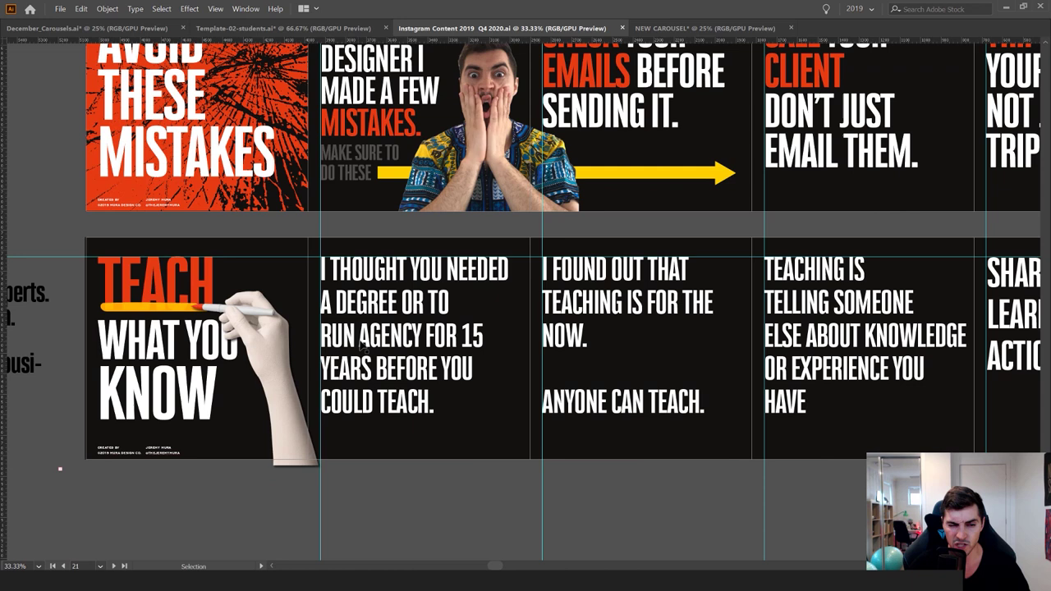
scroll(516, 315, "down", 4)
left_click_drag(618, 197, 608, 260)
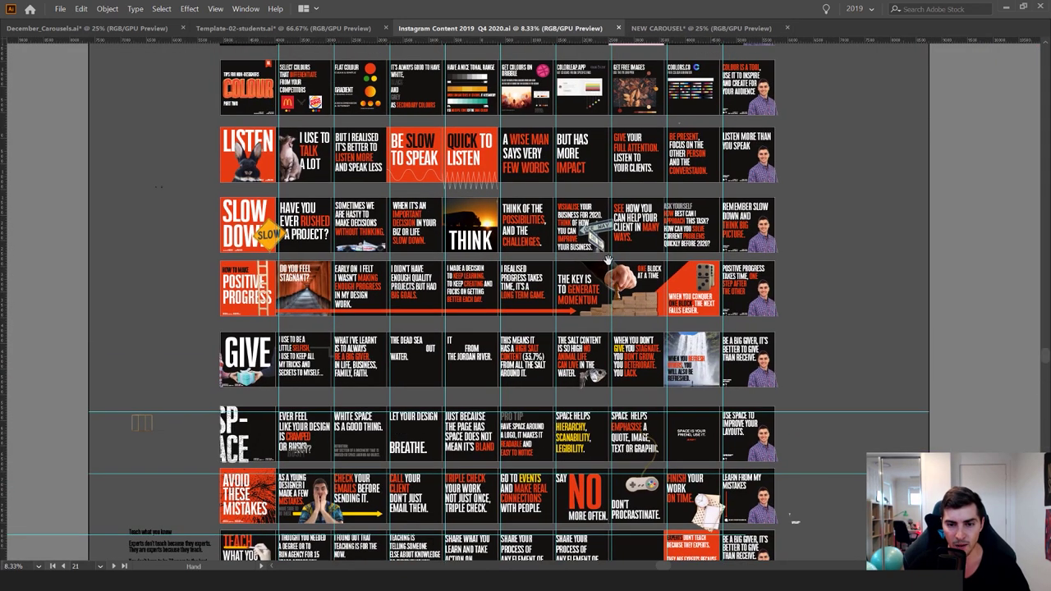
left_click_drag(795, 521, 800, 395)
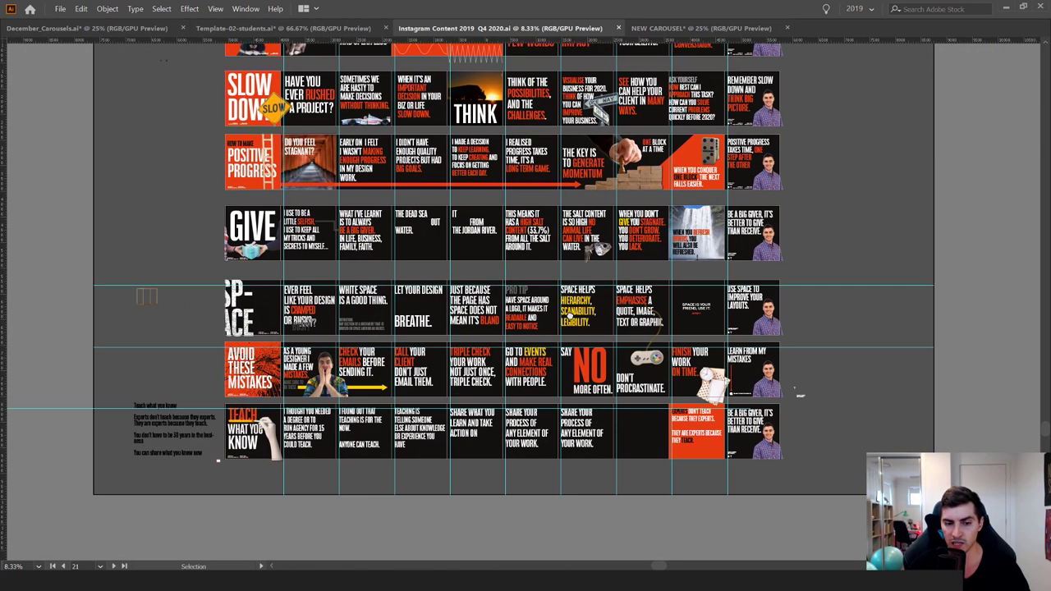
Examine the AVOID THESE MISTAKES carousel from the shocked portrait and yellow arrow to the game controller slide
scroll(302, 348, "up", 5)
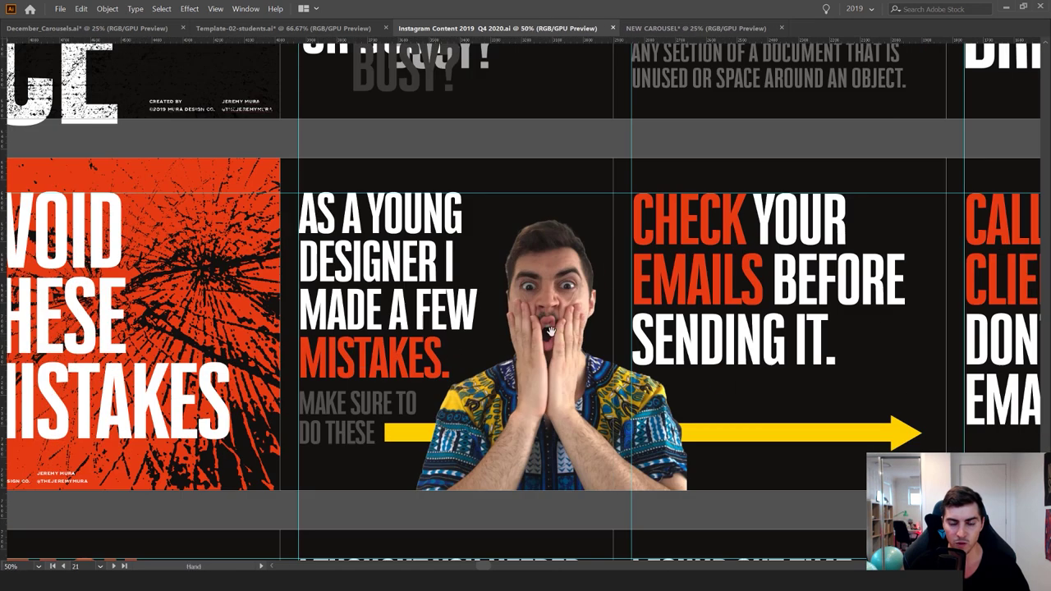
left_click_drag(550, 332, 519, 268)
left_click(522, 308)
left_click_drag(402, 219, 510, 219)
left_click(452, 332)
left_click_drag(760, 313, 538, 319)
left_click_drag(876, 279, 513, 286)
left_click_drag(724, 277, 720, 276)
scroll(720, 275, "right", 14)
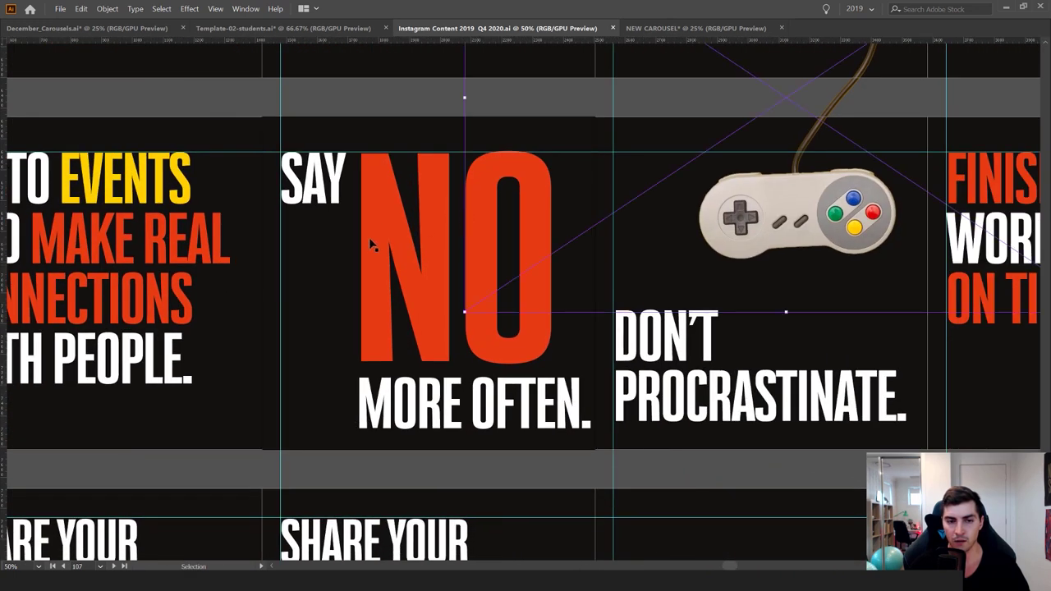
Inspect the game controller and clock images on the AVOID THESE MISTAKES row's last slides, undoing any accidental change
left_click(399, 262)
scroll(498, 259, "down", 1)
left_click_drag(939, 259, 654, 270)
scroll(432, 251, "up", 2)
left_click_drag(431, 250, 449, 325)
scroll(450, 326, "down", 2)
key("ctrl+z")
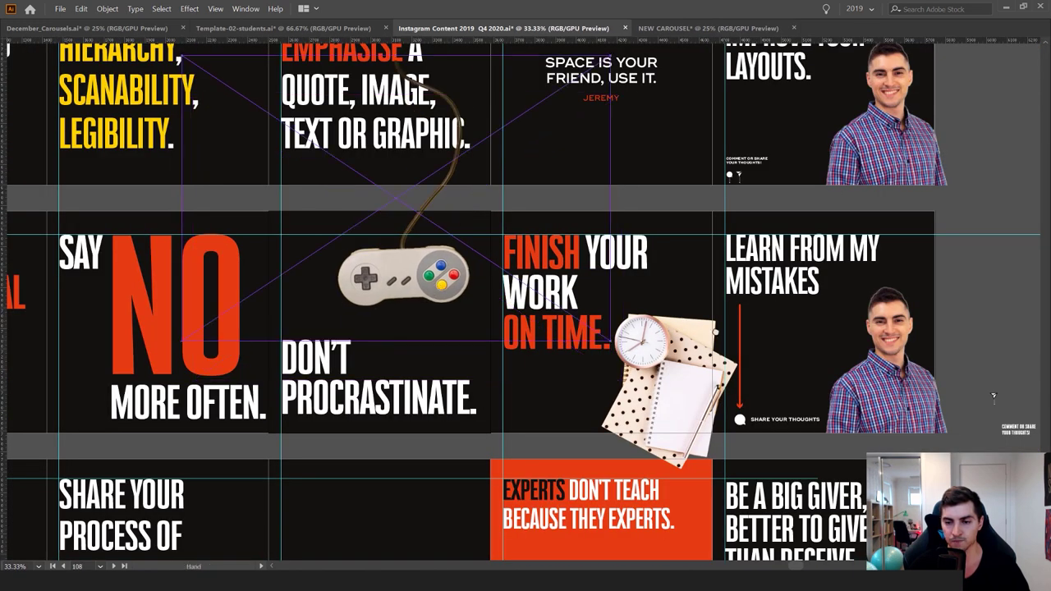
left_click_drag(747, 335, 478, 257)
scroll(632, 252, "up", 2)
scroll(608, 253, "down", 1)
scroll(436, 290, "down", 5)
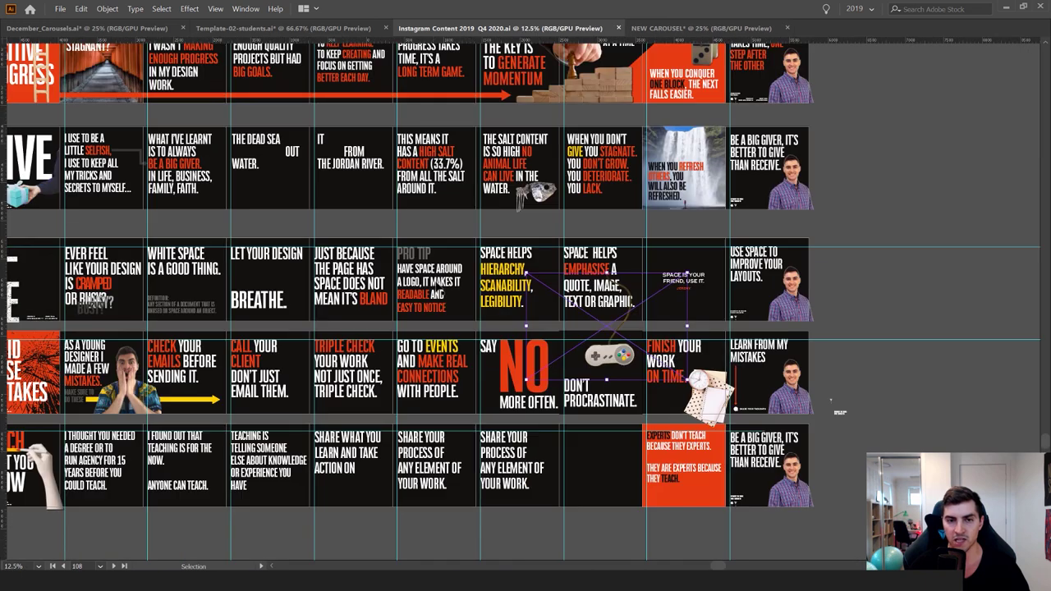
Return to the NEW CAROUSEL document, bring its full row of artboards into view and restore the hidden panels
key("ctrl+Tab")
left_click_drag(388, 300, 618, 265)
left_click_drag(664, 233, 582, 226)
left_click_drag(560, 265, 745, 234)
scroll(266, 178, "up", 2)
key("Tab")
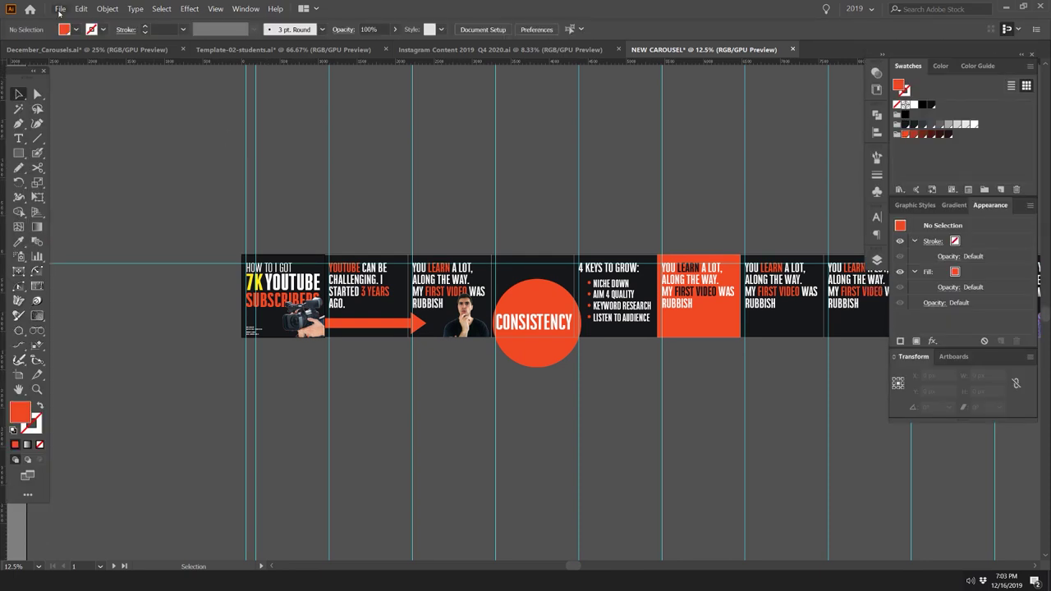
left_click(60, 9)
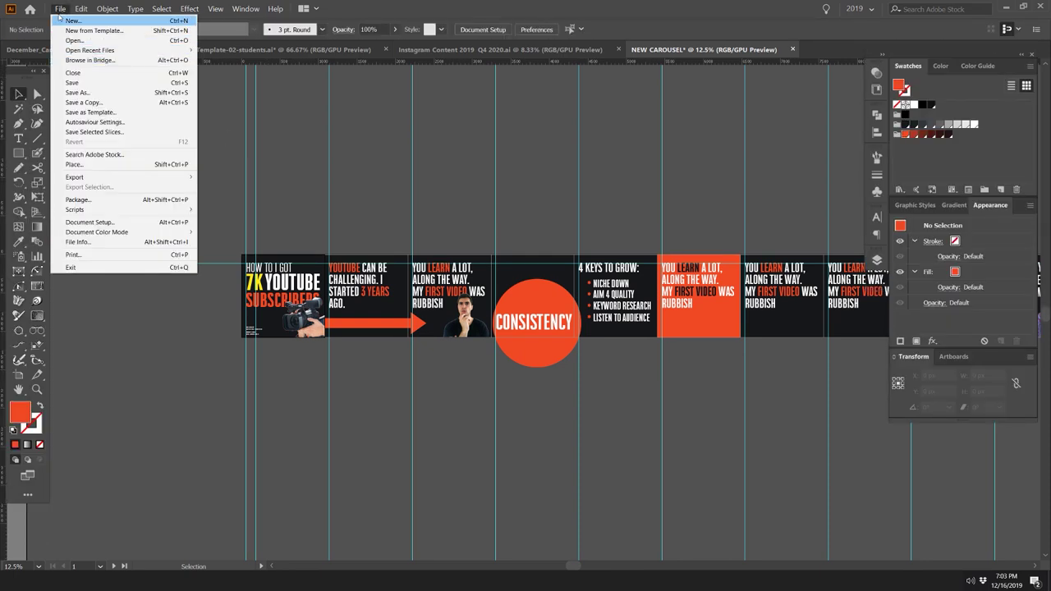
left_click(393, 66)
key("a")
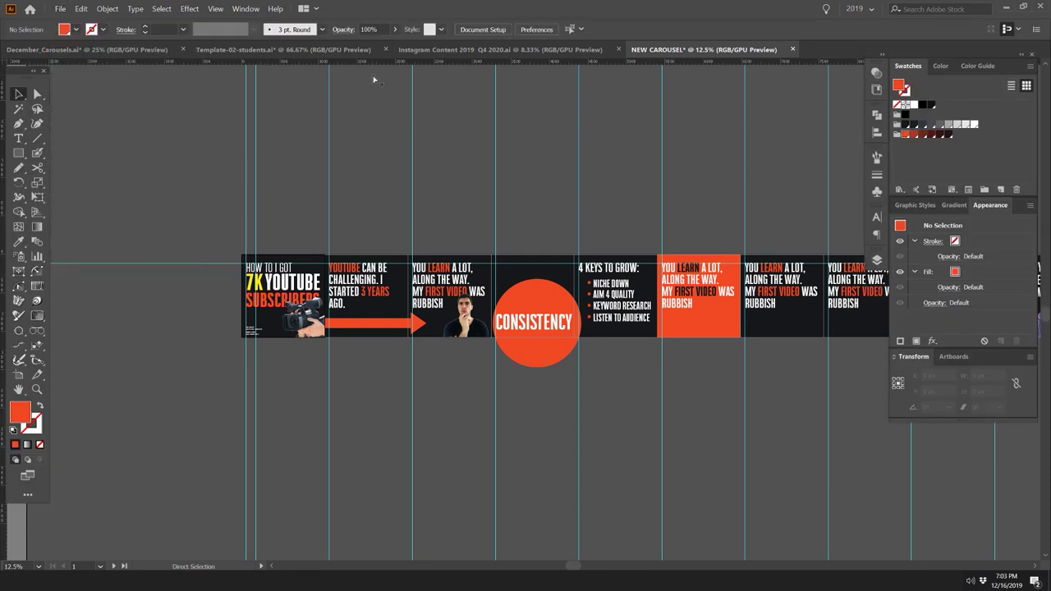
key("ctrl+alt+e")
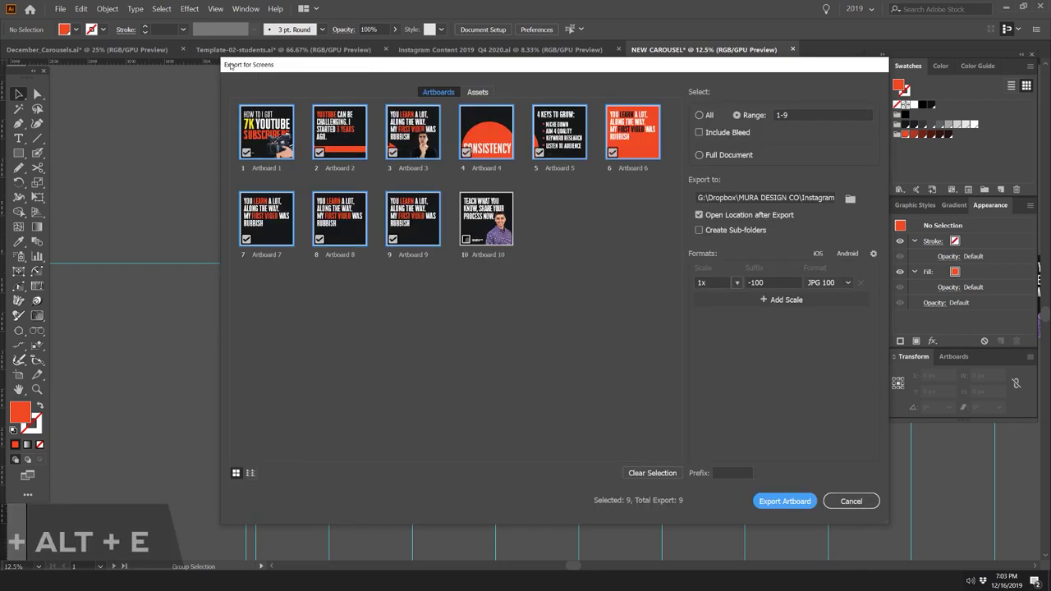
key("Escape")
Start an Export for Screens and add Artboard 10 to the selection so the range covers artboards 1-10
left_click(60, 10)
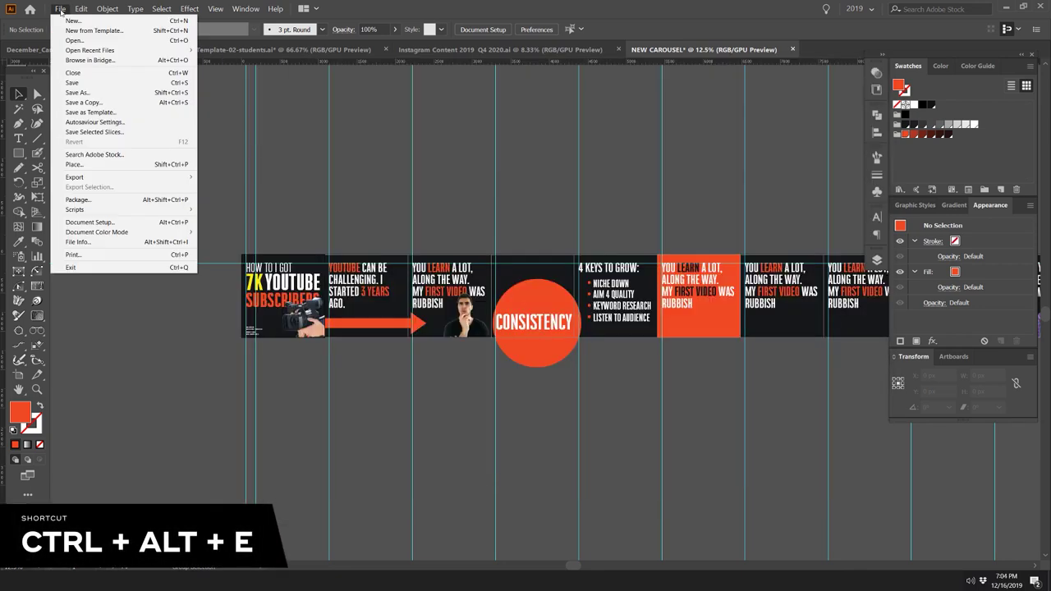
mouse_move(94, 178)
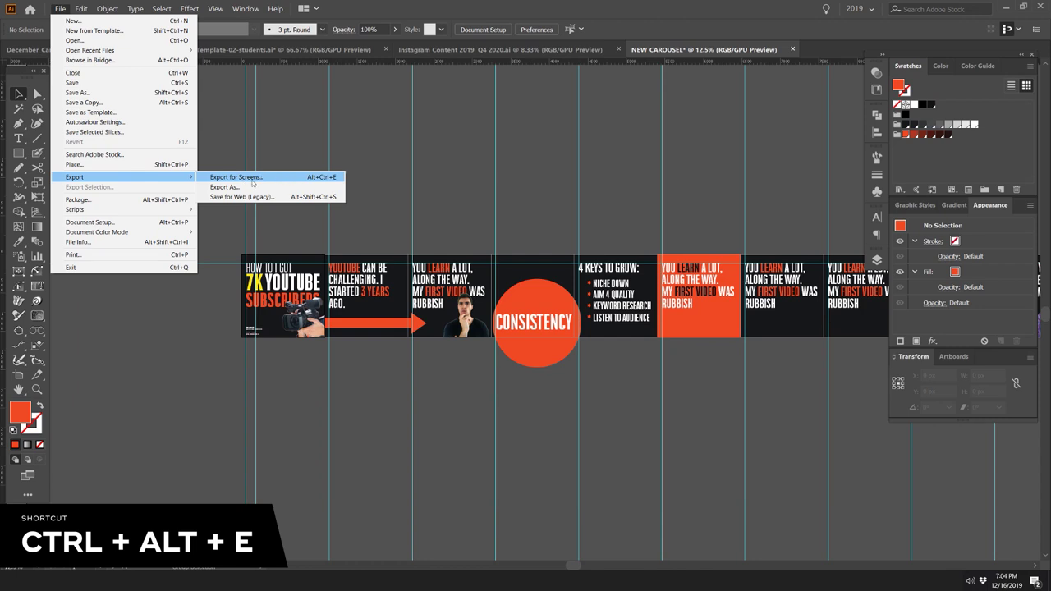
left_click(284, 178)
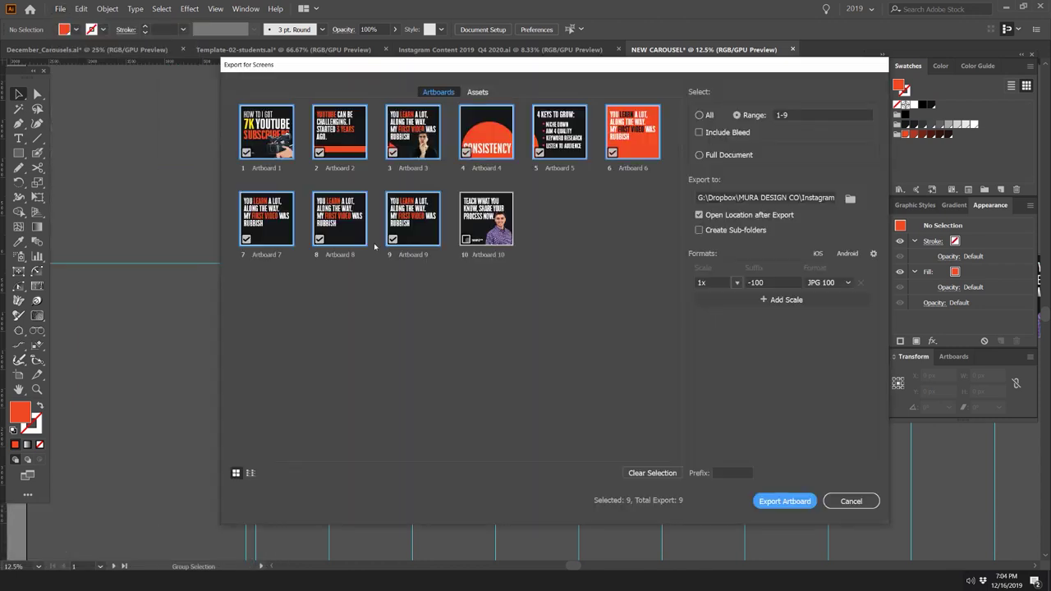
left_click_drag(499, 68, 481, 86)
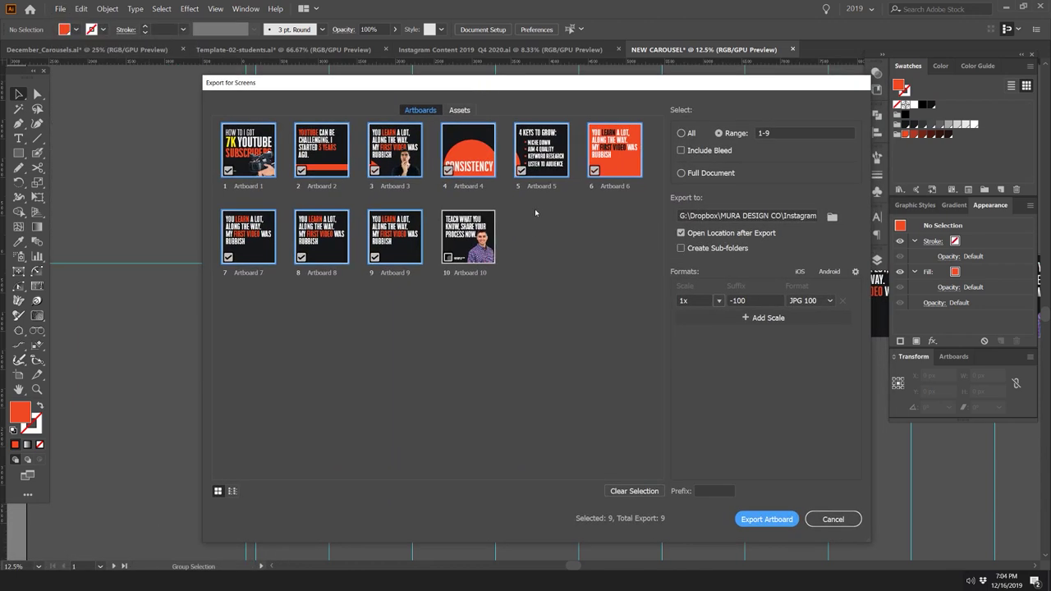
left_click(492, 231)
left_click_drag(852, 85, 800, 79)
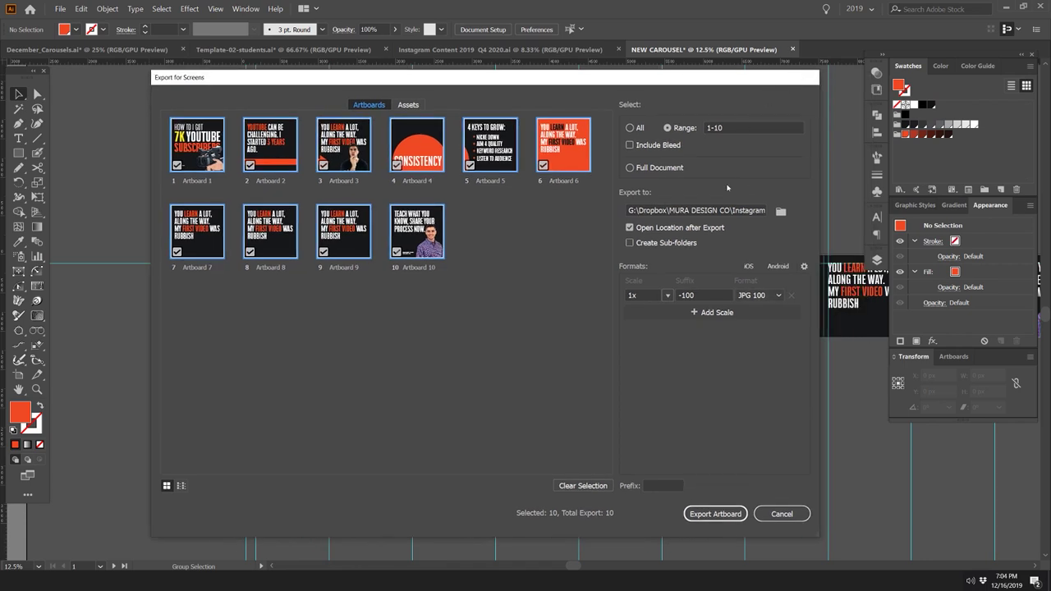
Review the available export scale and file format options, keeping the 1x scale and JPG 100 format
left_click(667, 295)
left_click(666, 261)
left_click(762, 295)
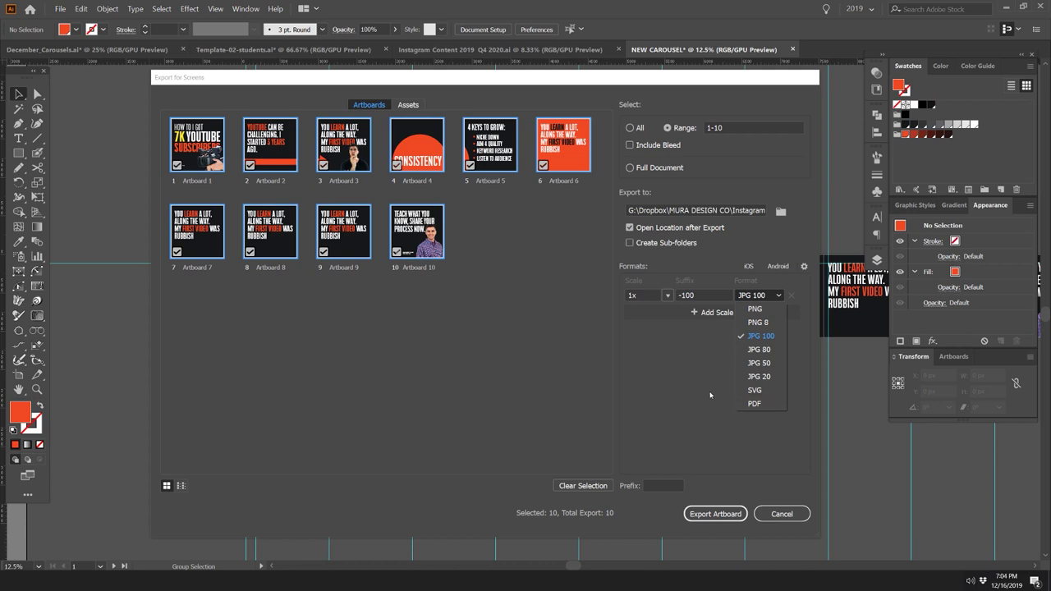
left_click(757, 295)
Add a second export format set to PDF, and remove it again
left_click(712, 312)
left_click(757, 313)
left_click(751, 421)
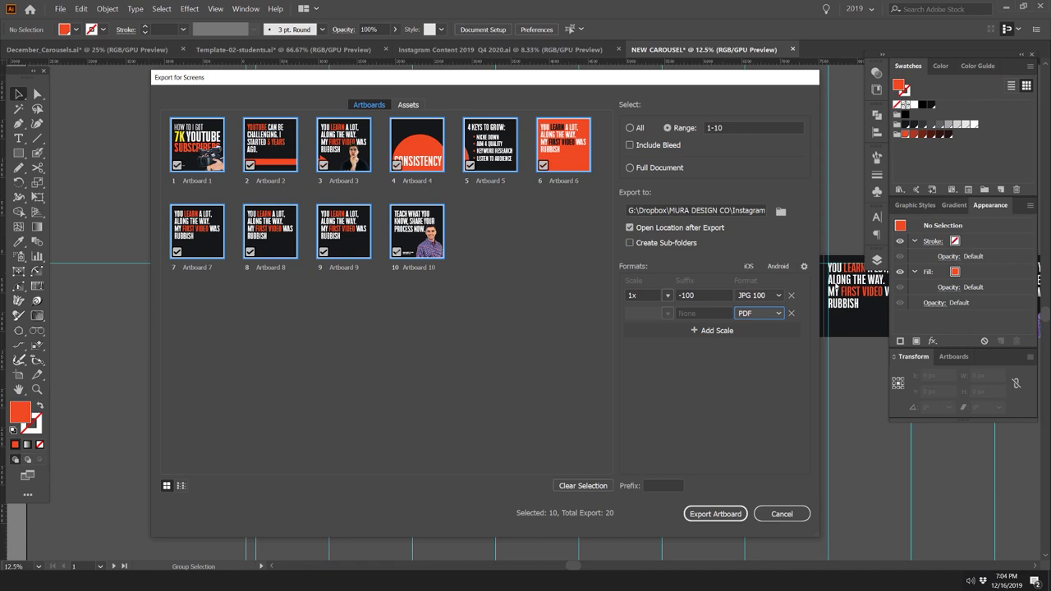
left_click(791, 312)
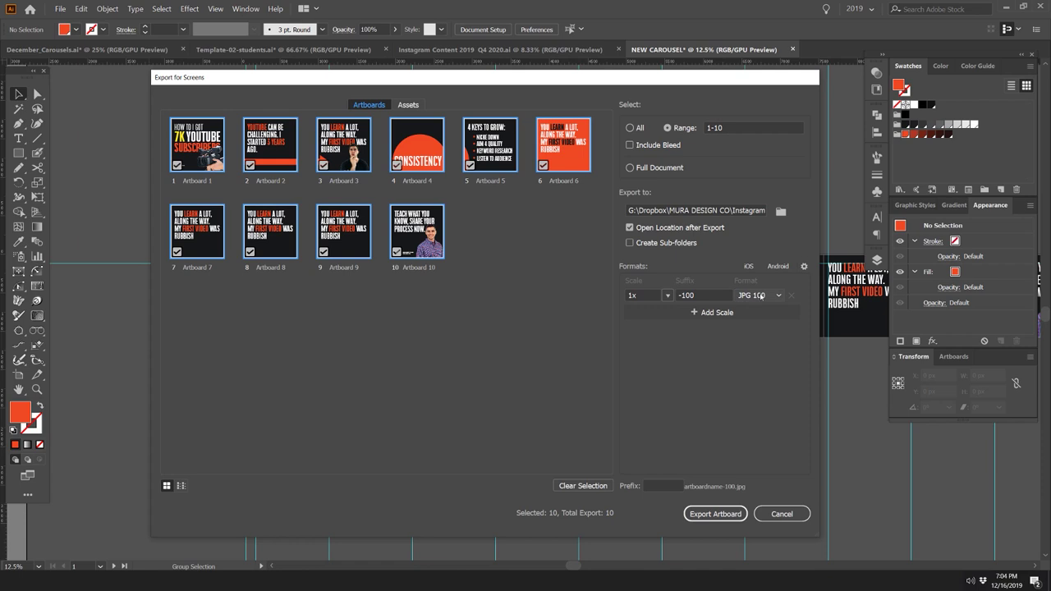
Set the export location to the Downloads folder and export the selected artboards 1-10 as JPG 100
left_click(780, 211)
scroll(233, 185, "up", 6)
scroll(225, 181, "down", 3)
left_click(196, 321)
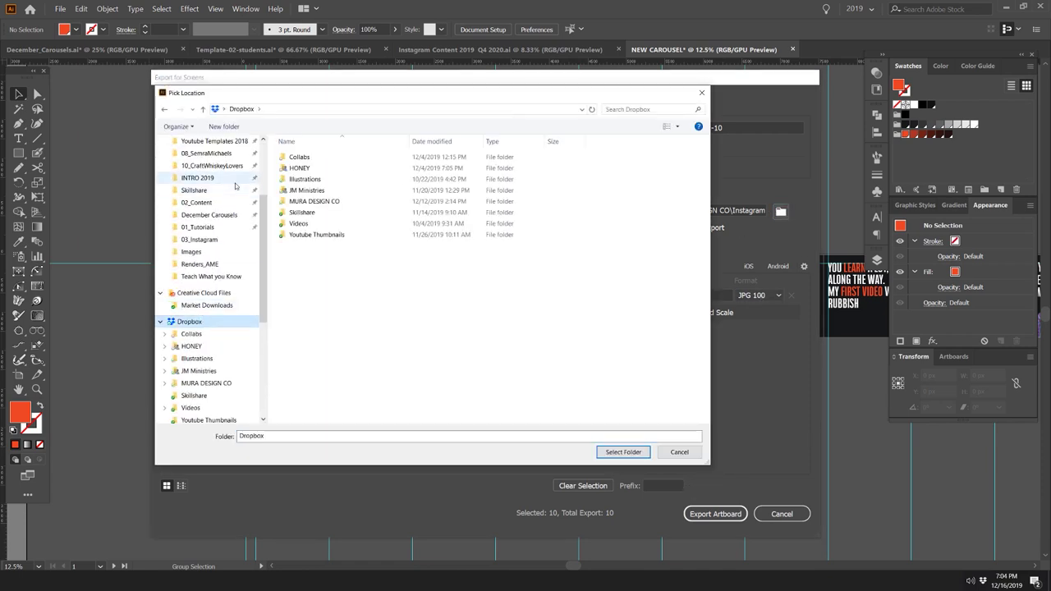
scroll(235, 187, "up", 3)
left_click(221, 162)
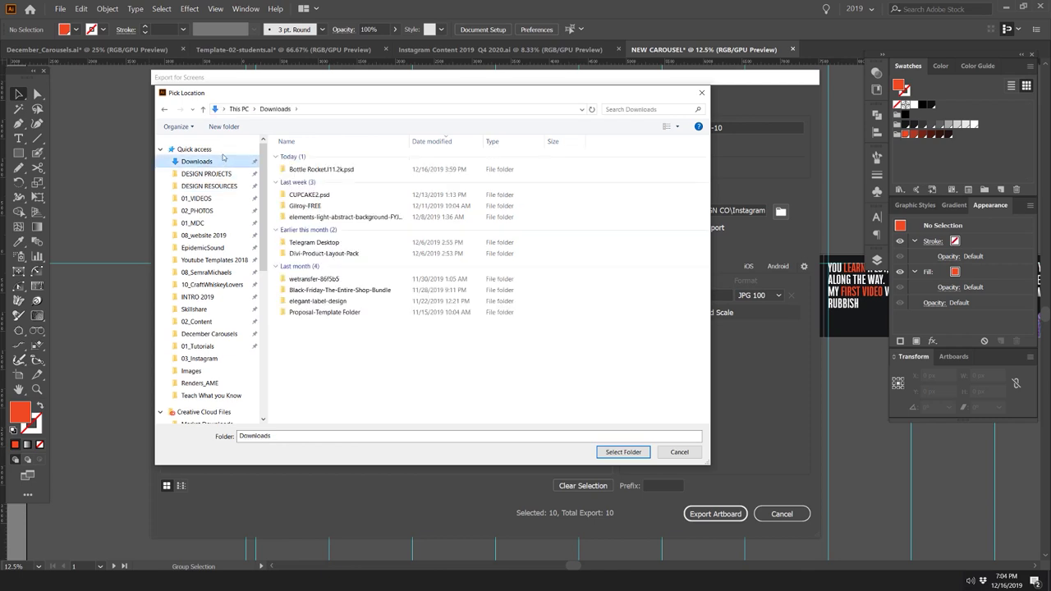
left_click(617, 453)
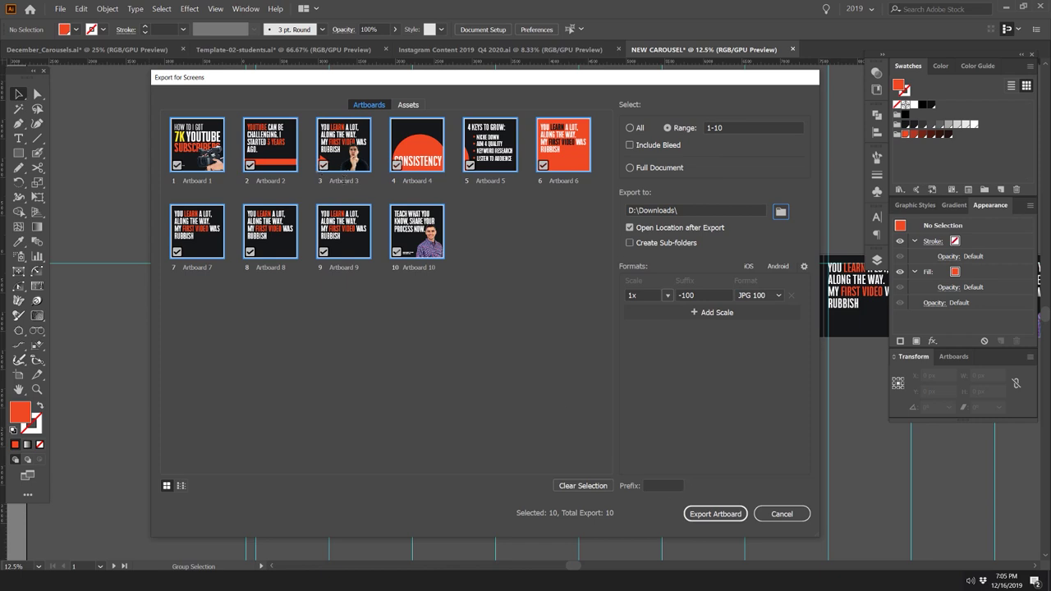
left_click(714, 514)
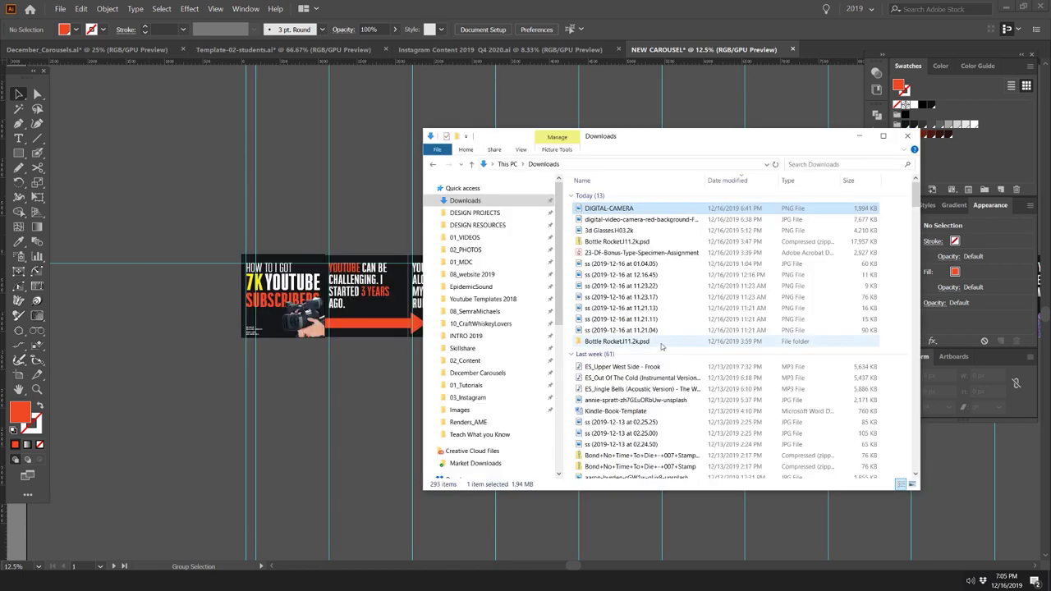
View the digital video camera photo from the Downloads folder, flip through its neighbouring images and close the viewer
left_click_drag(696, 137, 615, 141)
double_click(546, 212)
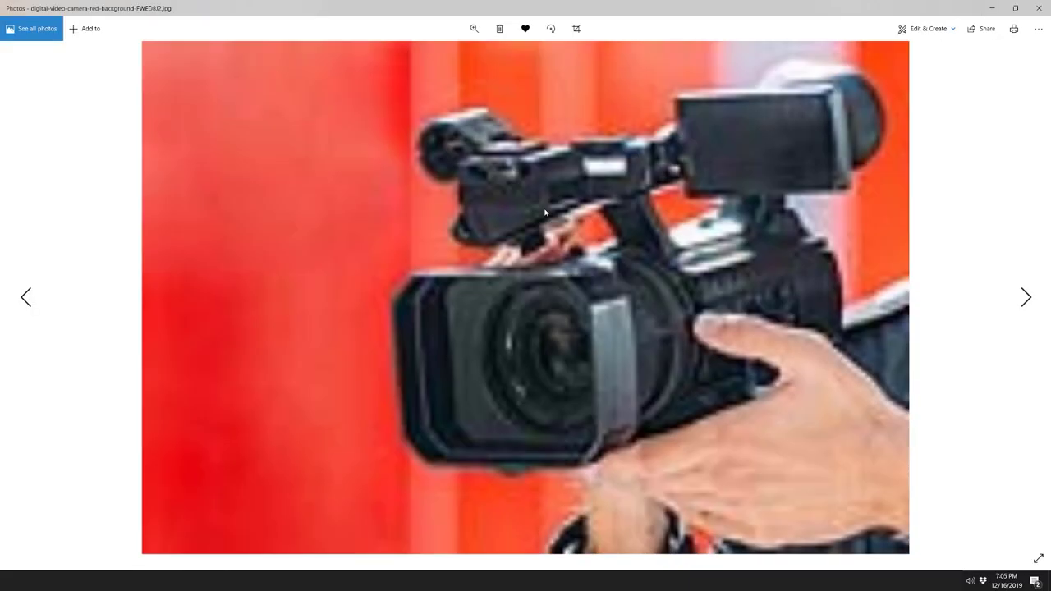
key("Right")
key("Right")
left_click(1038, 7)
Show the Downloads folder's files as large thumbnails to check the exported carousel slides
left_click(610, 257)
left_click(832, 489)
left_click_drag(636, 144, 556, 148)
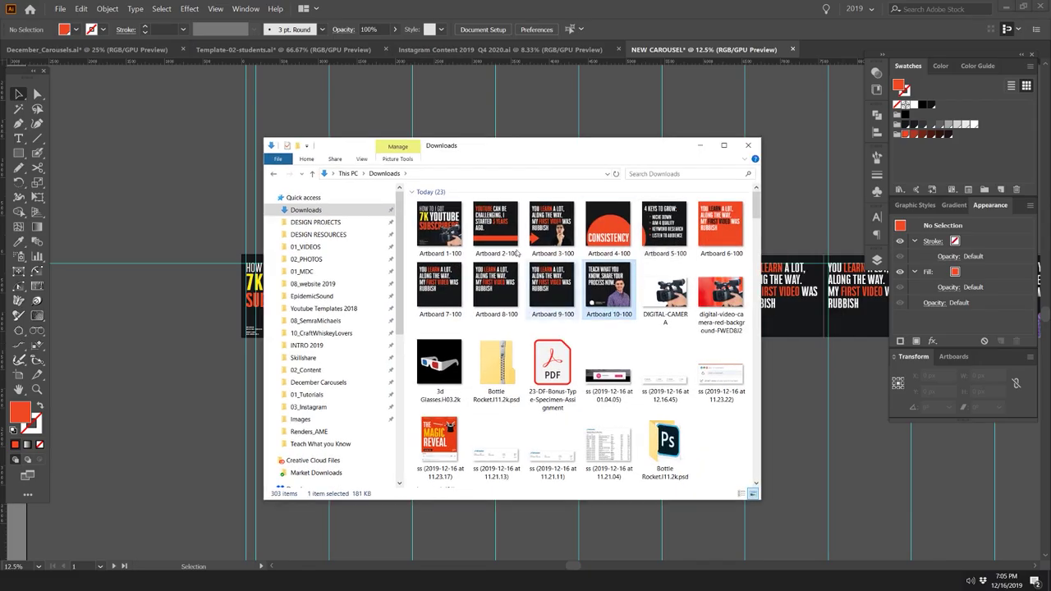
Delete the exported slide images Artboard 1-100 through Artboard 10-100 from the Downloads folder
left_click(440, 226)
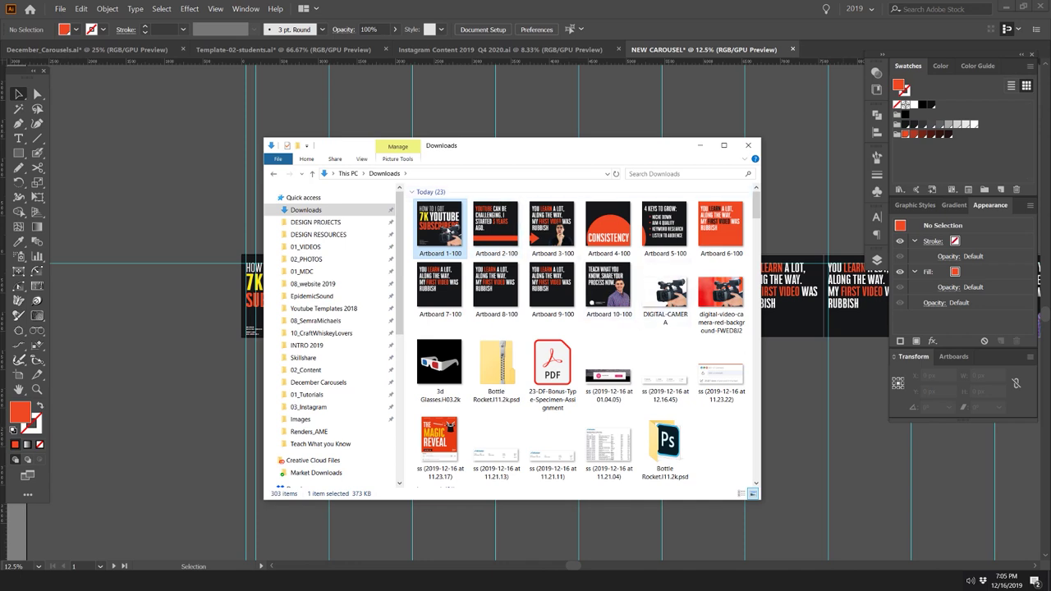
left_click(605, 282, "shift")
key("Delete")
key("Return")
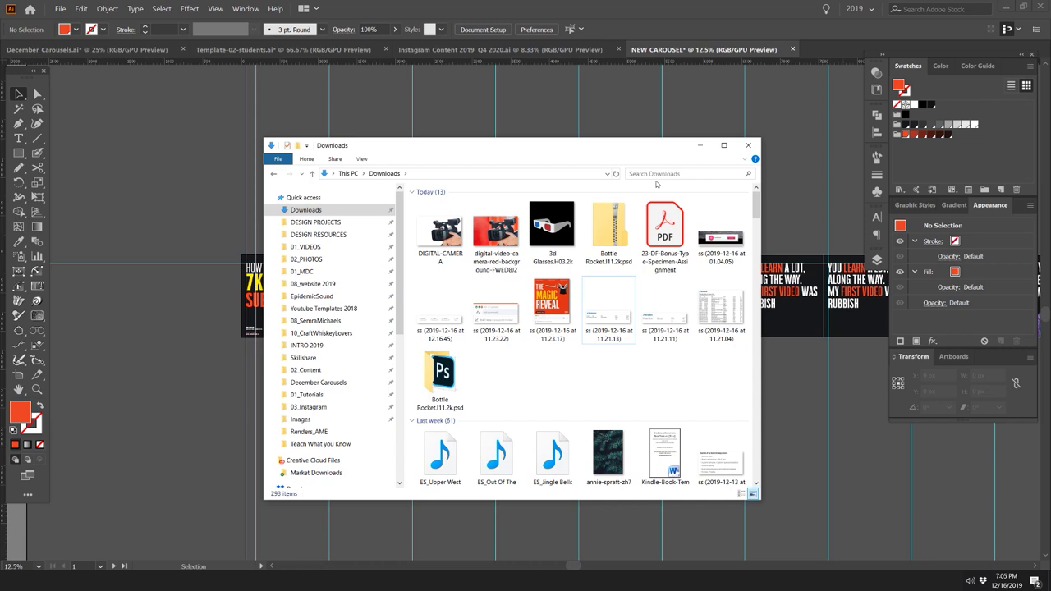
Minimize the Downloads window and bring the later slides of the NEW CAROUSEL document into view
left_click(698, 146)
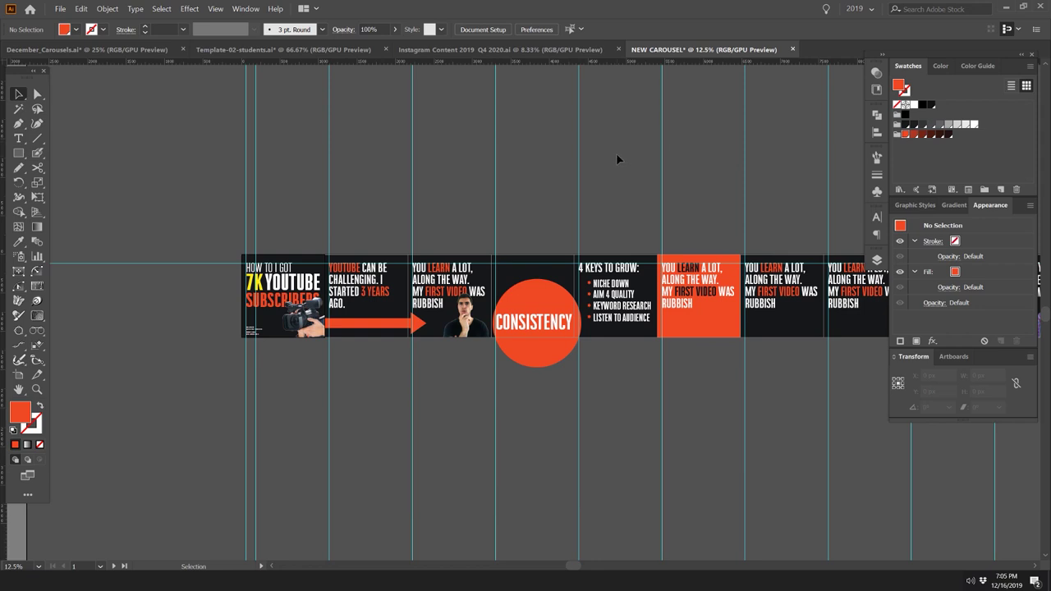
key("space")
left_click_drag(783, 210, 613, 207)
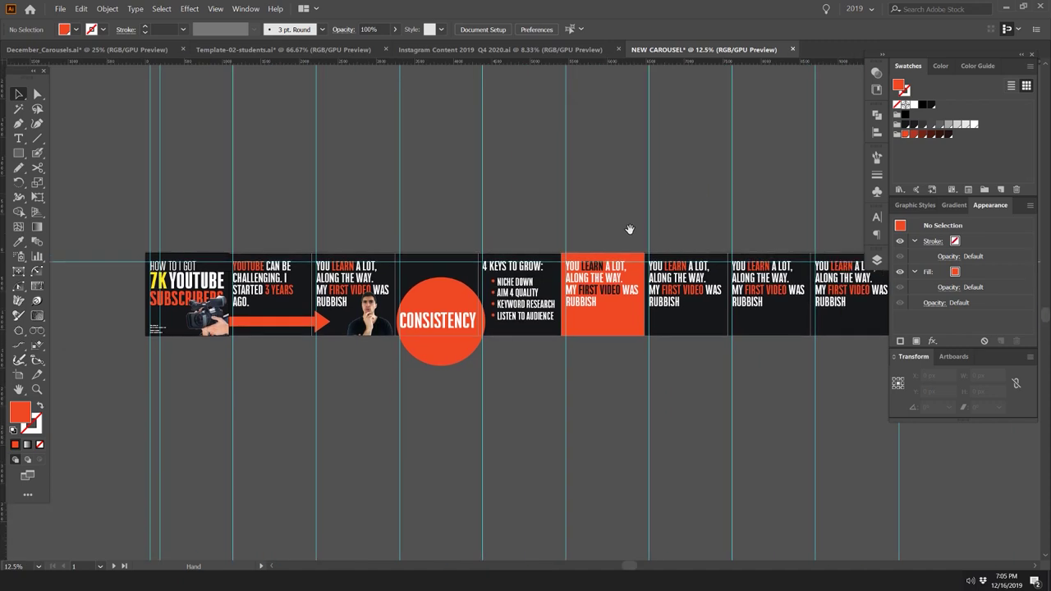